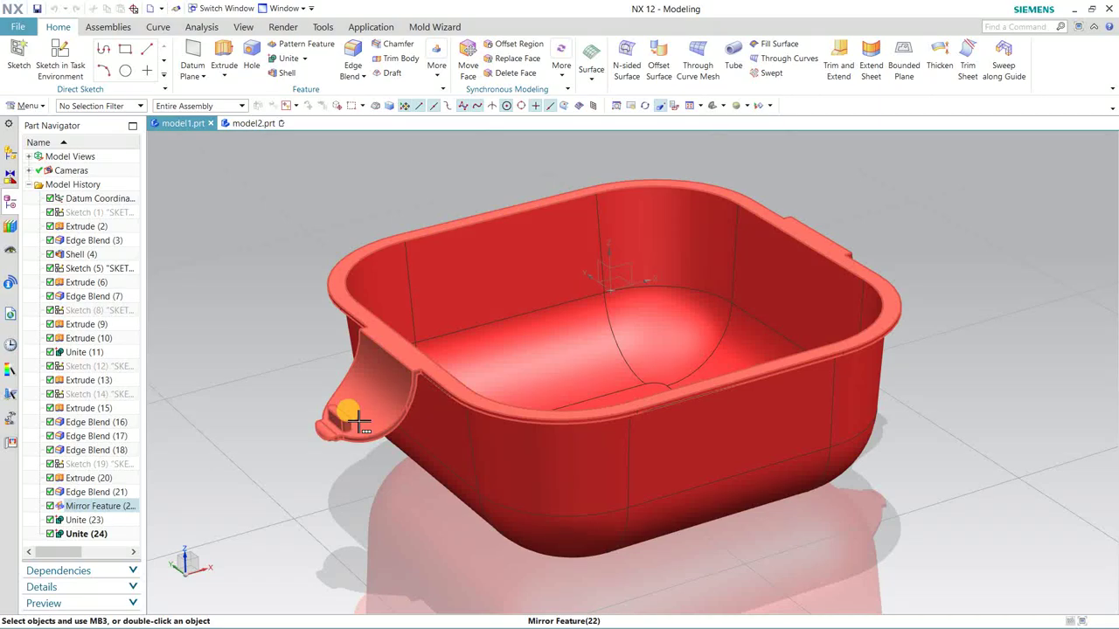
# - Orbit the finished bowl, then minimize NX to reveal the reference drawing
pyautogui.moveTo(912, 388)
pyautogui.mouseDown(button='middle')
pyautogui.moveTo(859, 358)
pyautogui.moveTo(817, 375)
pyautogui.moveTo(836, 411)
pyautogui.moveTo(859, 345)
pyautogui.moveTo(944, 365)
pyautogui.moveTo(899, 405)
pyautogui.moveTo(914, 409)
pyautogui.moveTo(907, 327)
pyautogui.moveTo(916, 389)
pyautogui.mouseUp(button='middle')
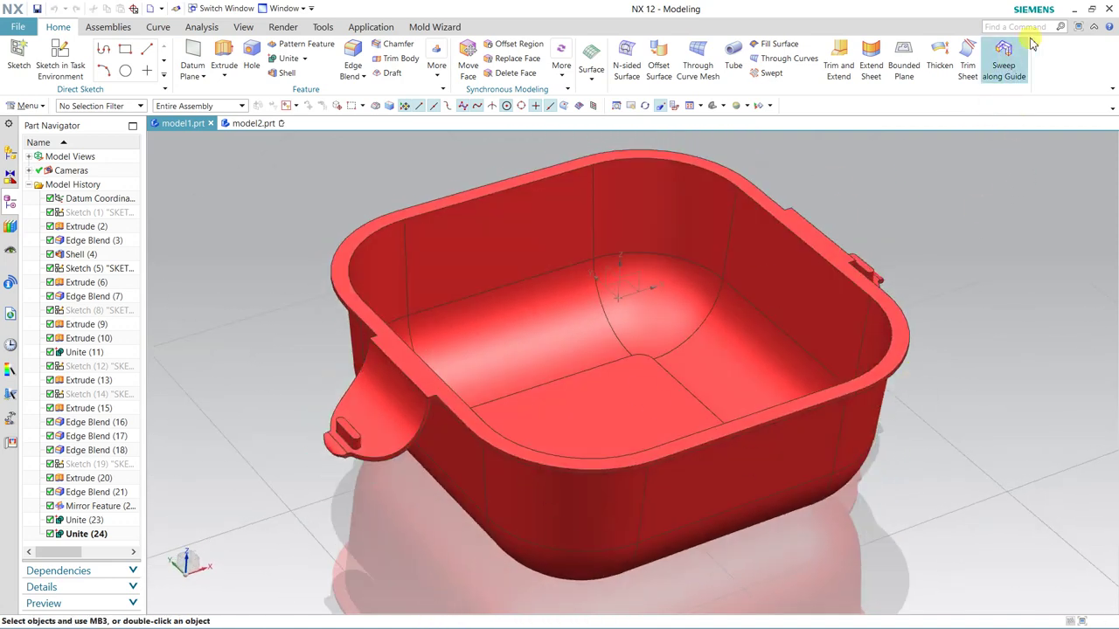
pyautogui.click(1073, 9)
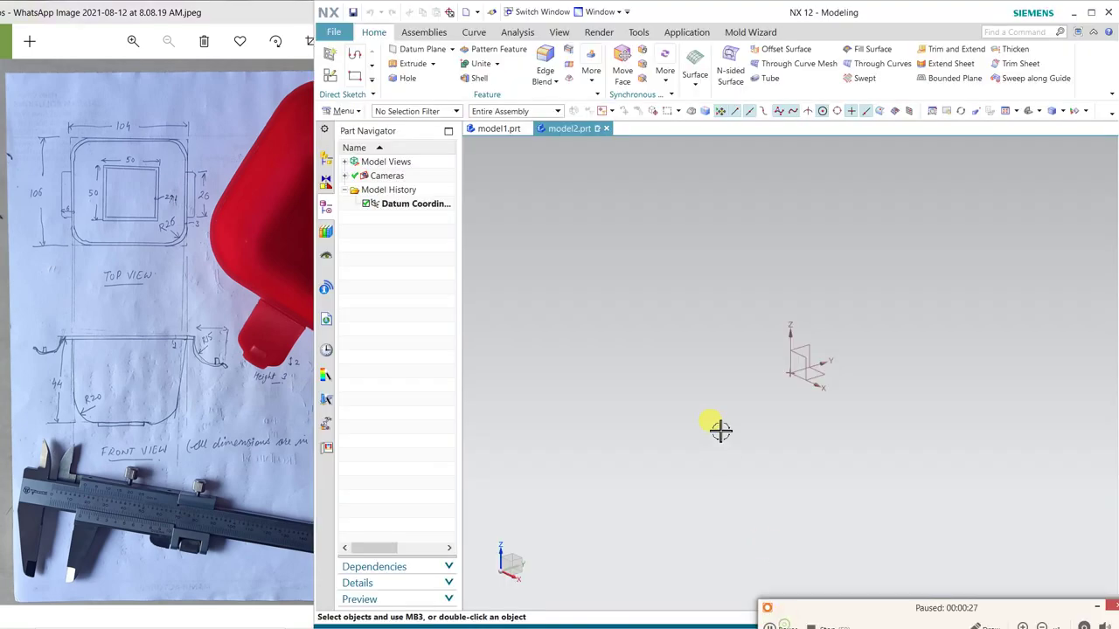
# - Start a new sketch on the XY plane
pyautogui.click(320, 74)
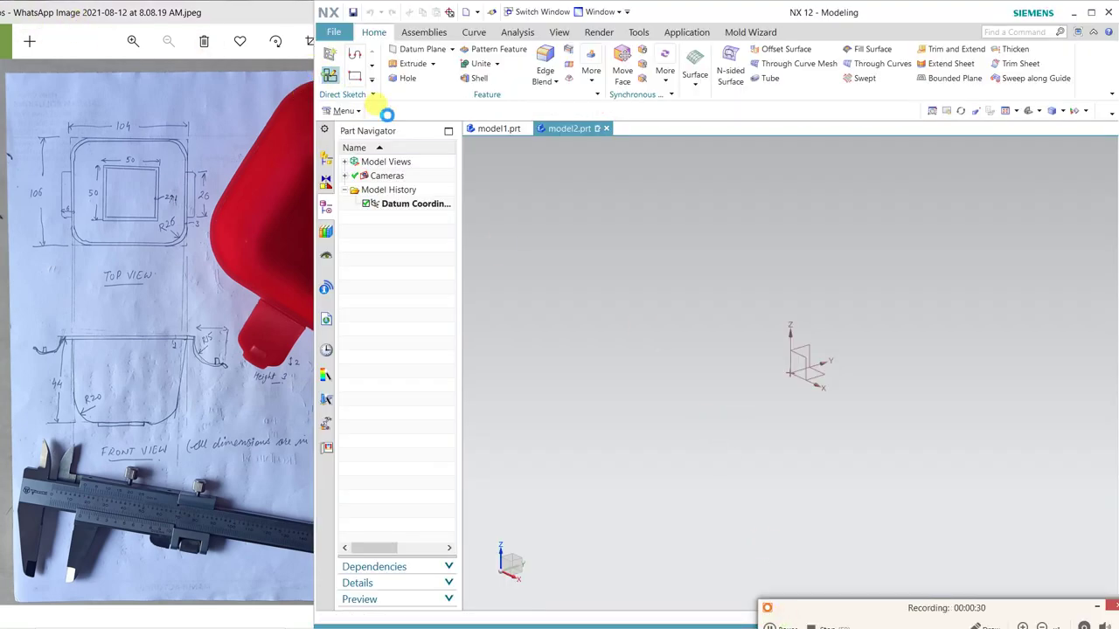
pyautogui.click(826, 372)
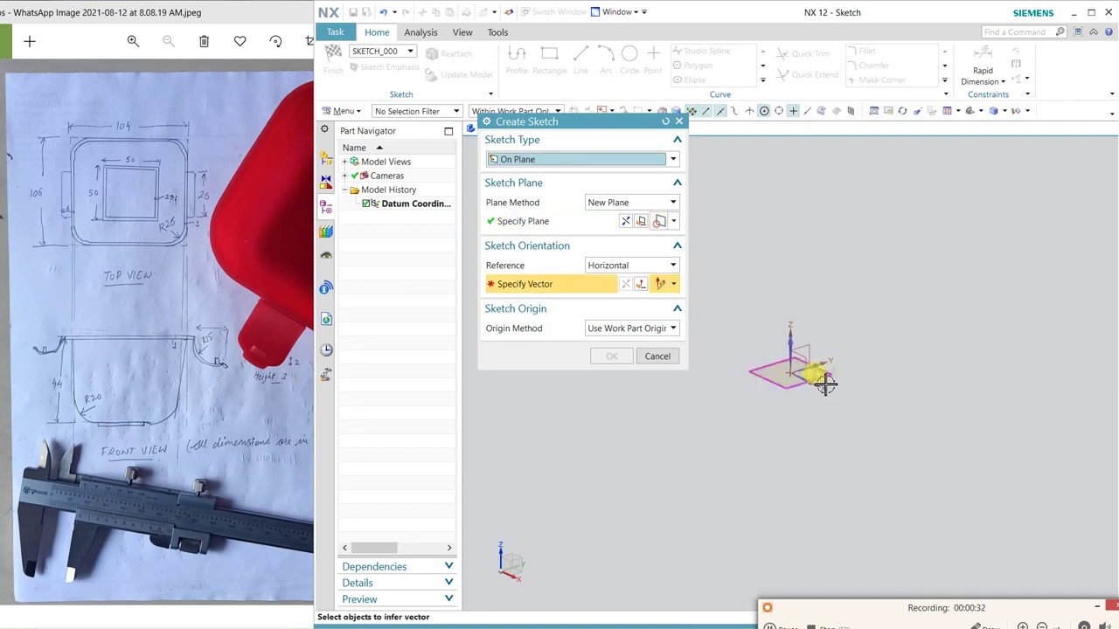
pyautogui.moveTo(813, 269); pyautogui.dragTo(819, 278, button='middle')
pyautogui.middleClick(819, 278)
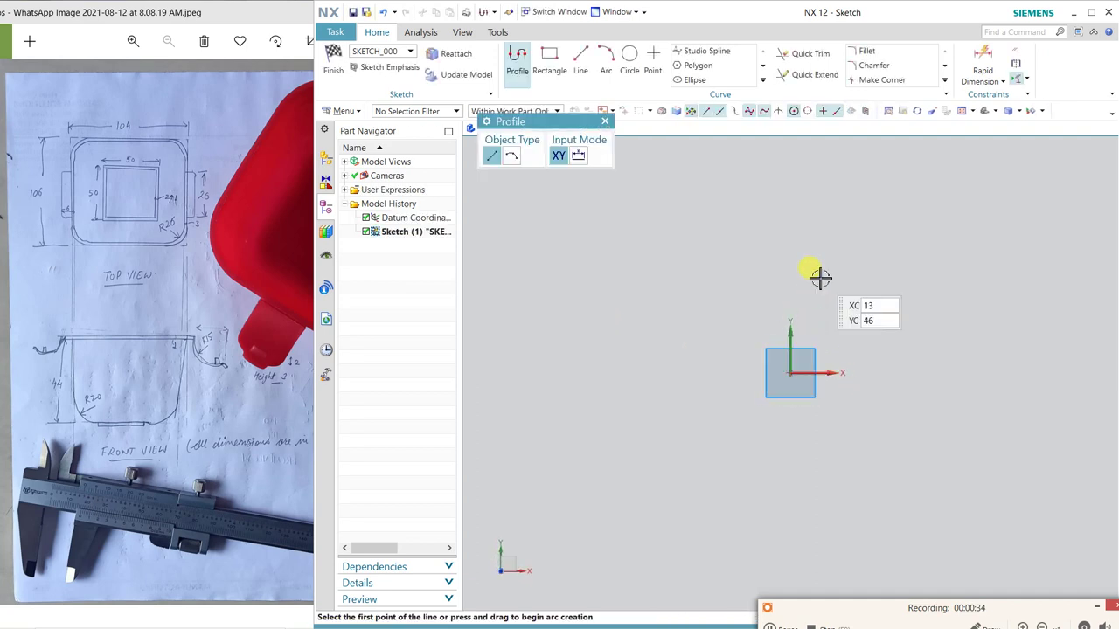
# - Draw a centre-point rectangle centred on the sketch origin
pyautogui.click(549, 59)
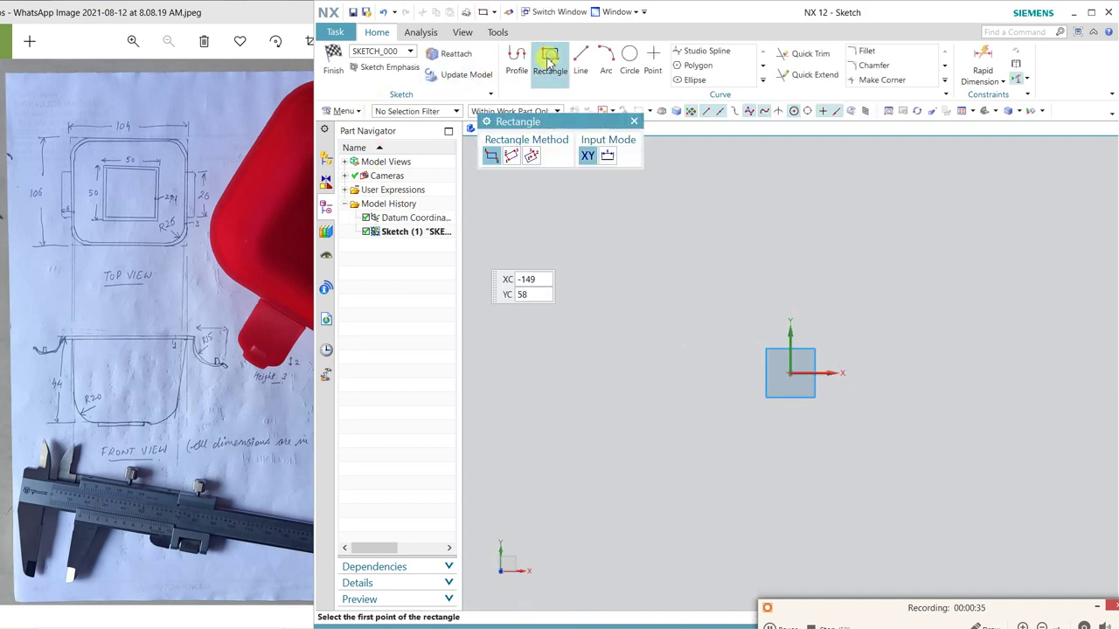
pyautogui.click(530, 154)
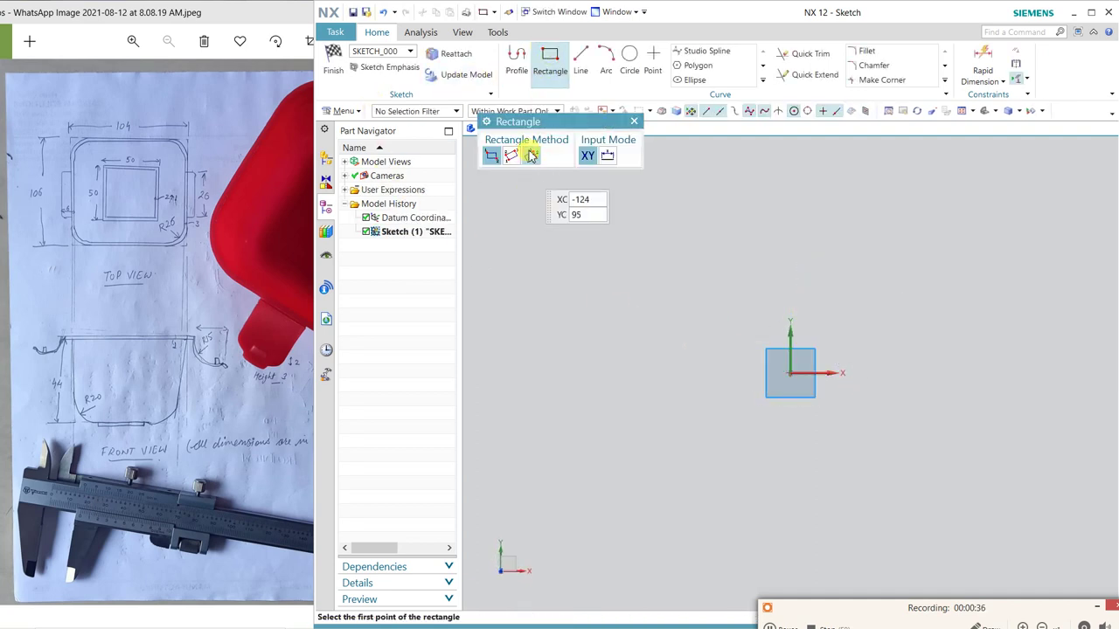
pyautogui.click(791, 373)
pyautogui.click(942, 373)
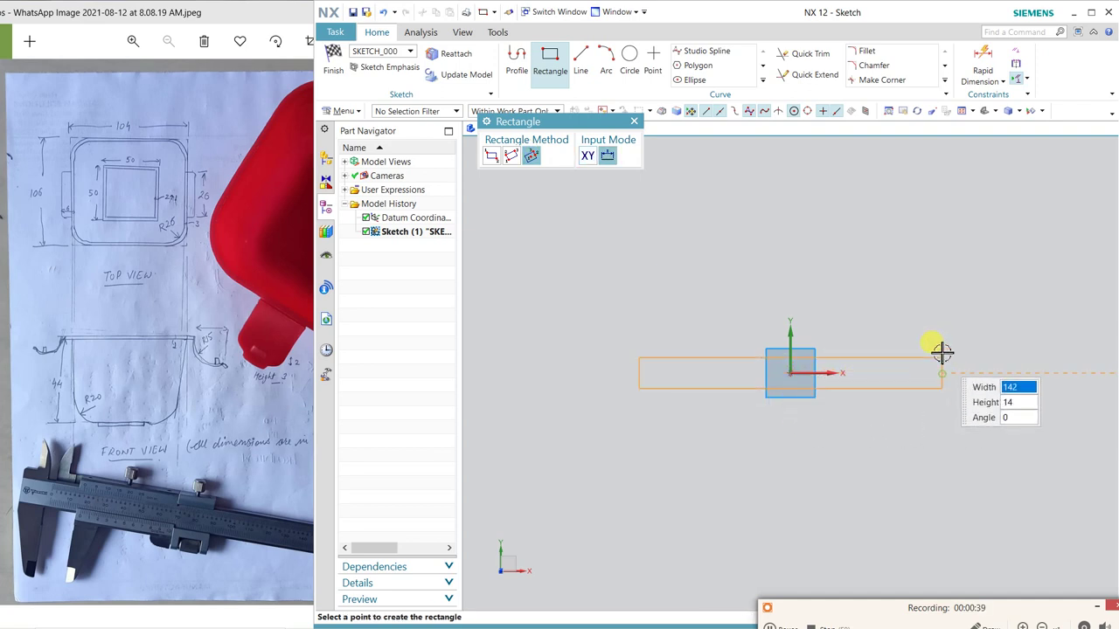
pyautogui.click(917, 232)
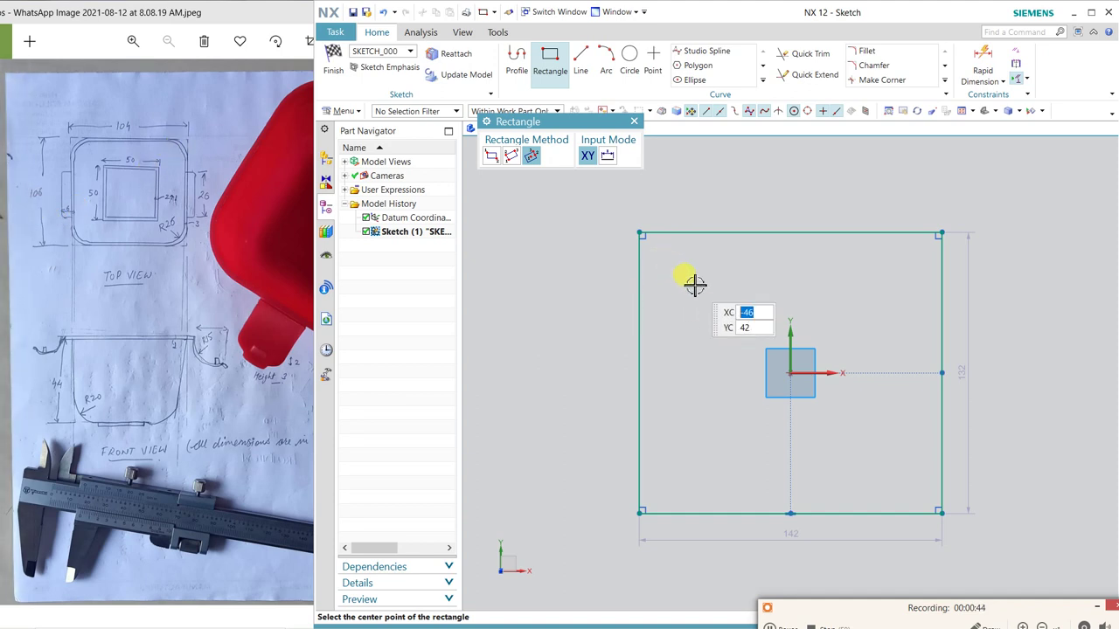
pyautogui.press('Escape')
pyautogui.write('104')
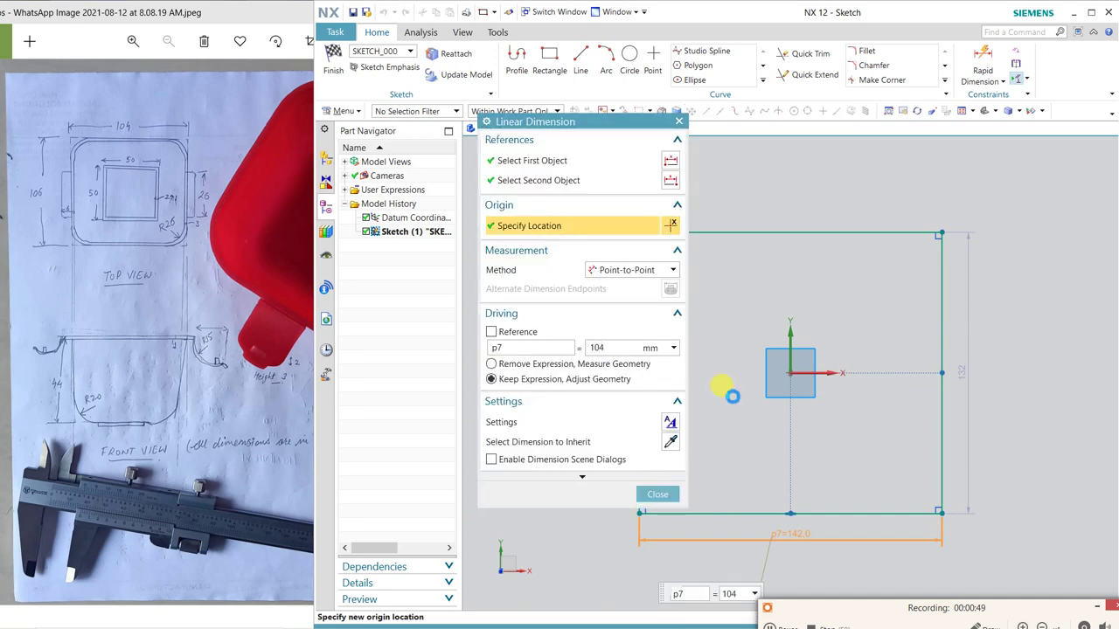
# - Dimension the rectangle 104 mm wide and 107 mm tall
pyautogui.press('Return')
pyautogui.click(928, 335)
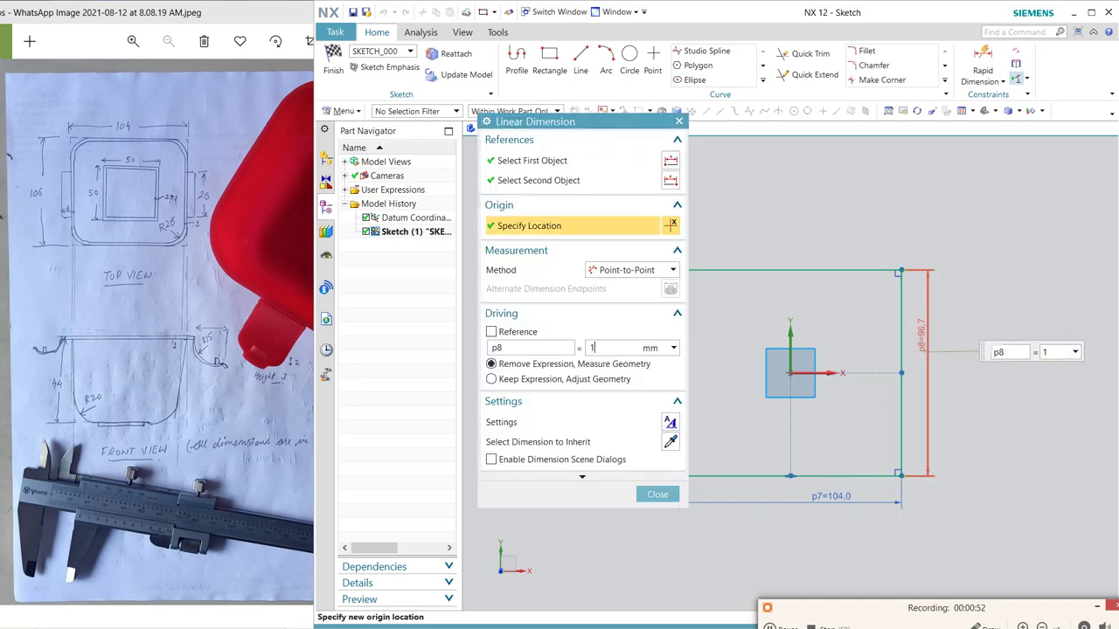
pyautogui.write('107')
pyautogui.press('Return')
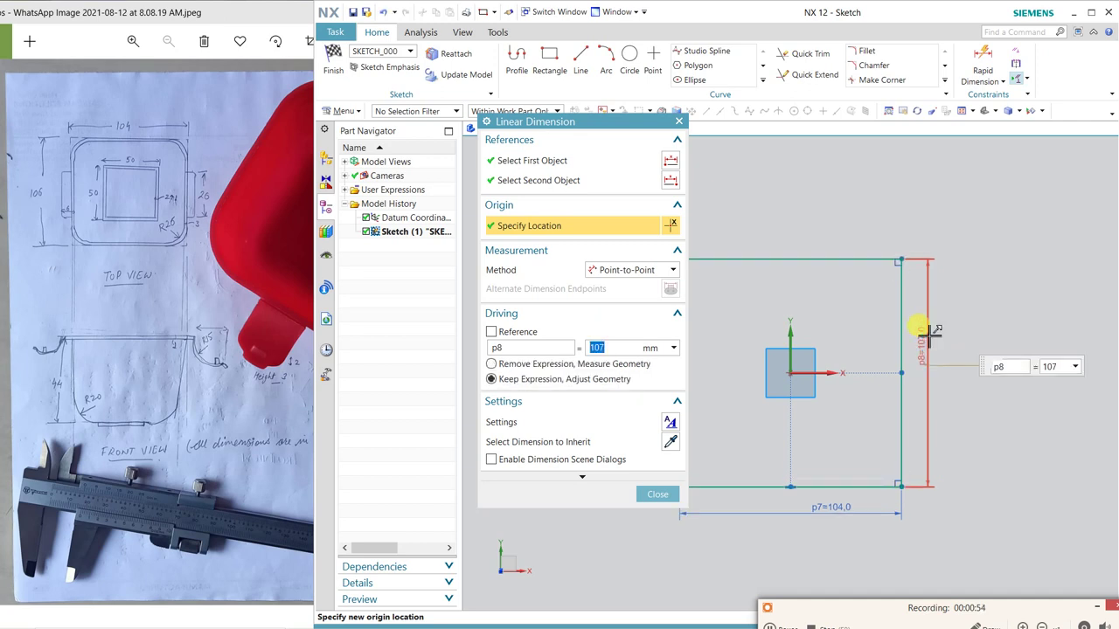
pyautogui.click(657, 495)
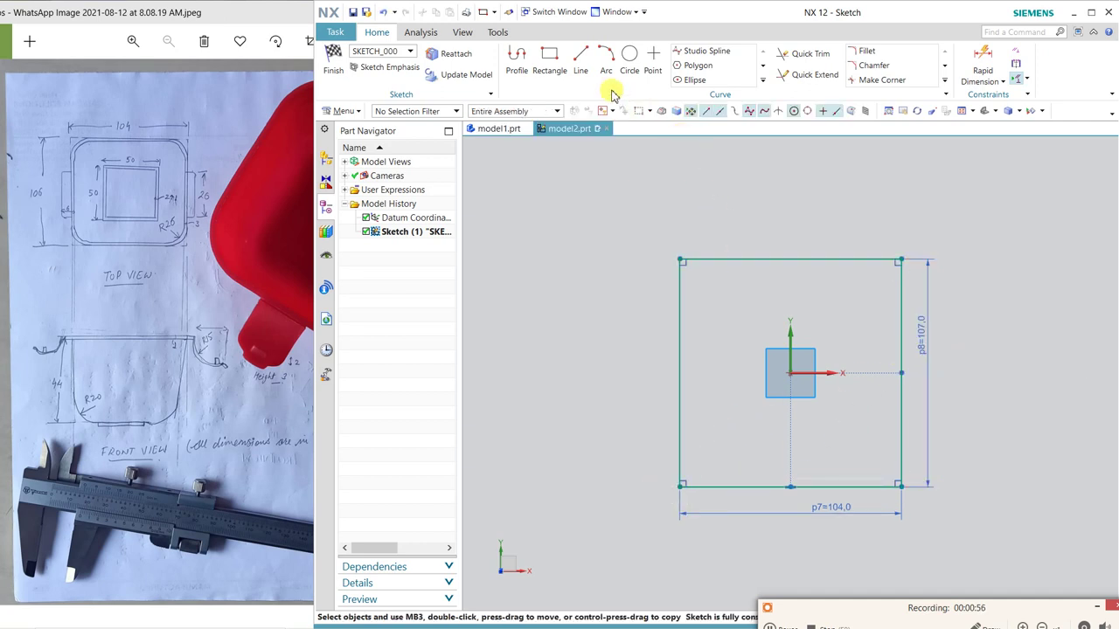
# - Round all four rectangle corners to 26 mm and finish the sketch
pyautogui.click(866, 51)
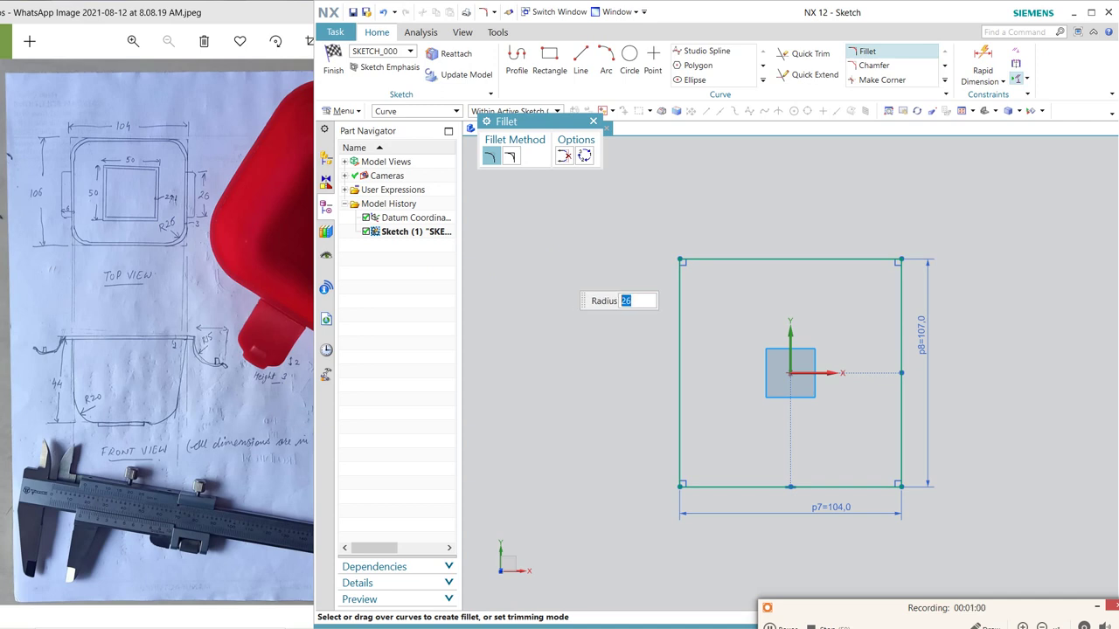
pyautogui.moveTo(680, 274); pyautogui.dragTo(690, 286)
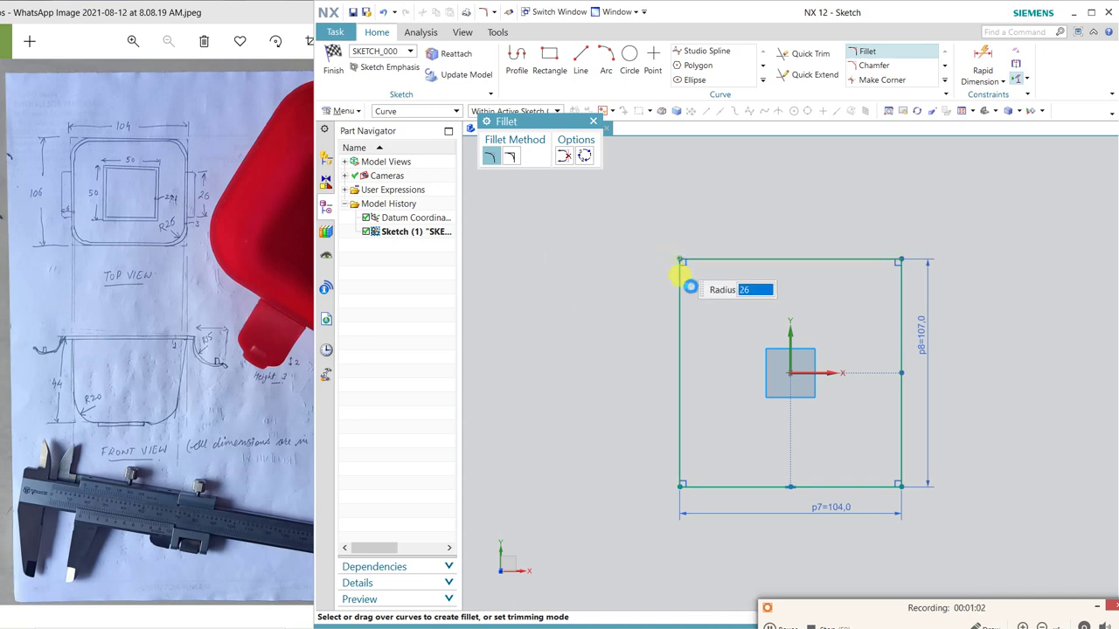
pyautogui.click(683, 486)
pyautogui.click(884, 483)
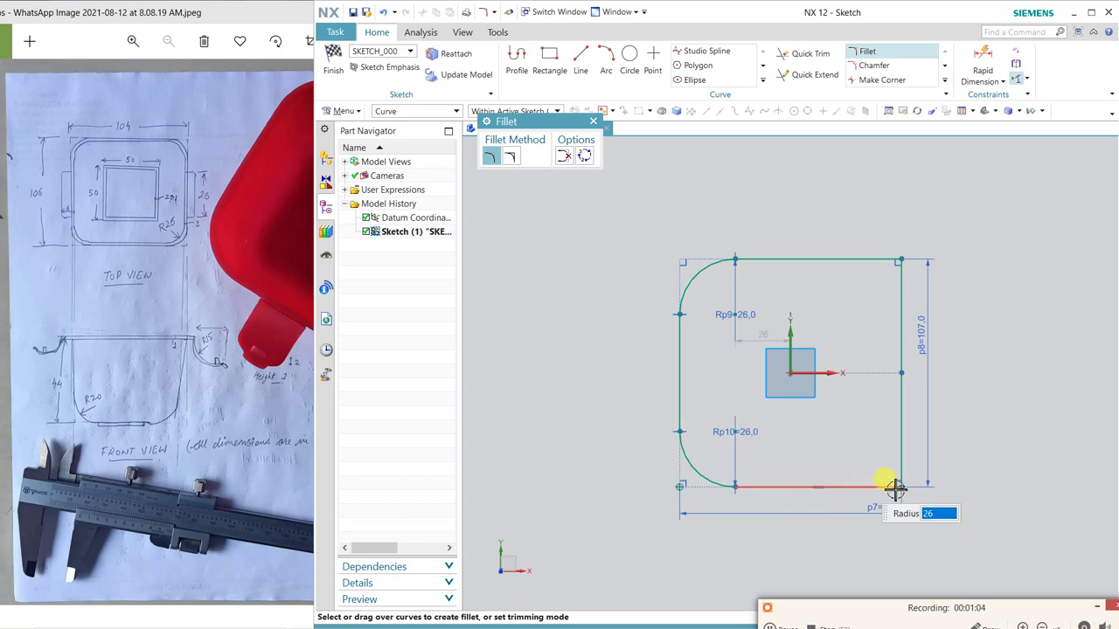
pyautogui.moveTo(894, 488); pyautogui.dragTo(909, 341)
pyautogui.moveTo(906, 262); pyautogui.dragTo(901, 258)
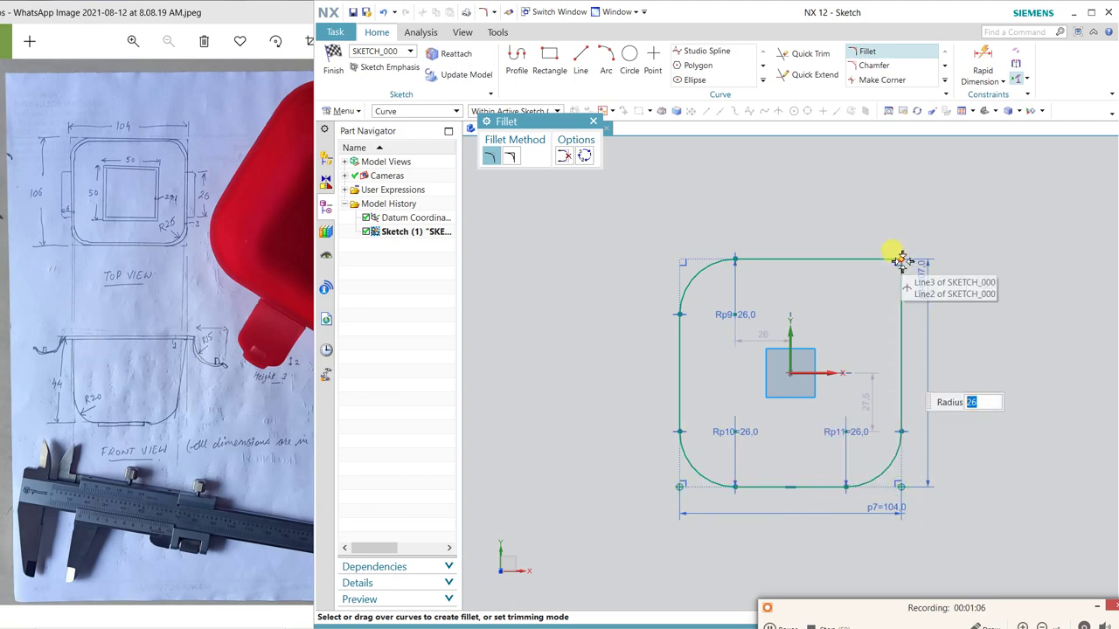
pyautogui.middleClick(789, 340)
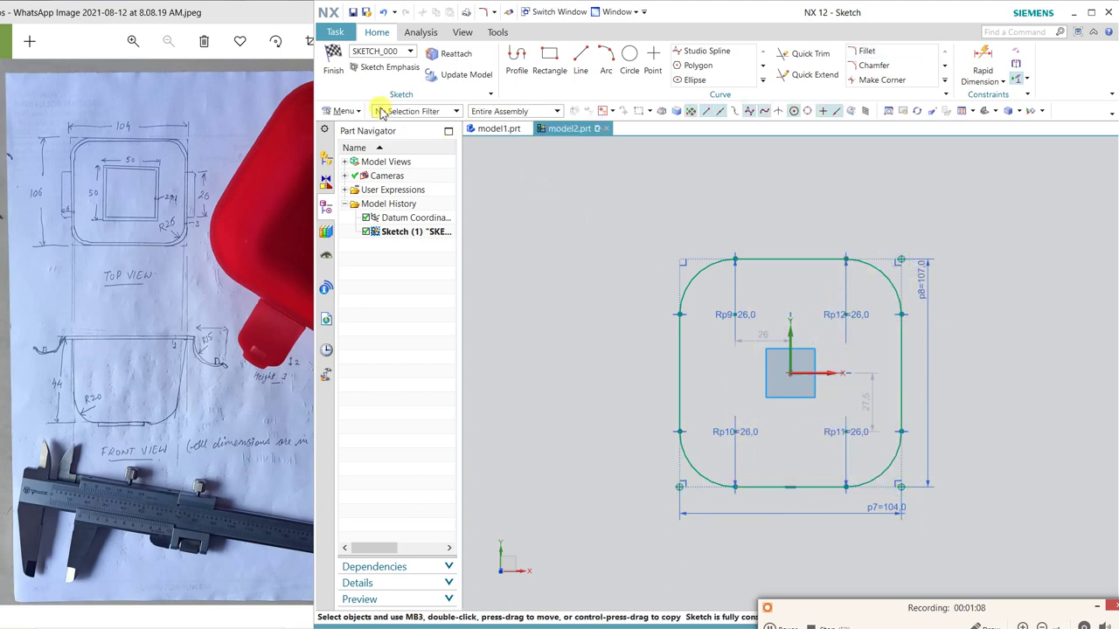
pyautogui.click(333, 61)
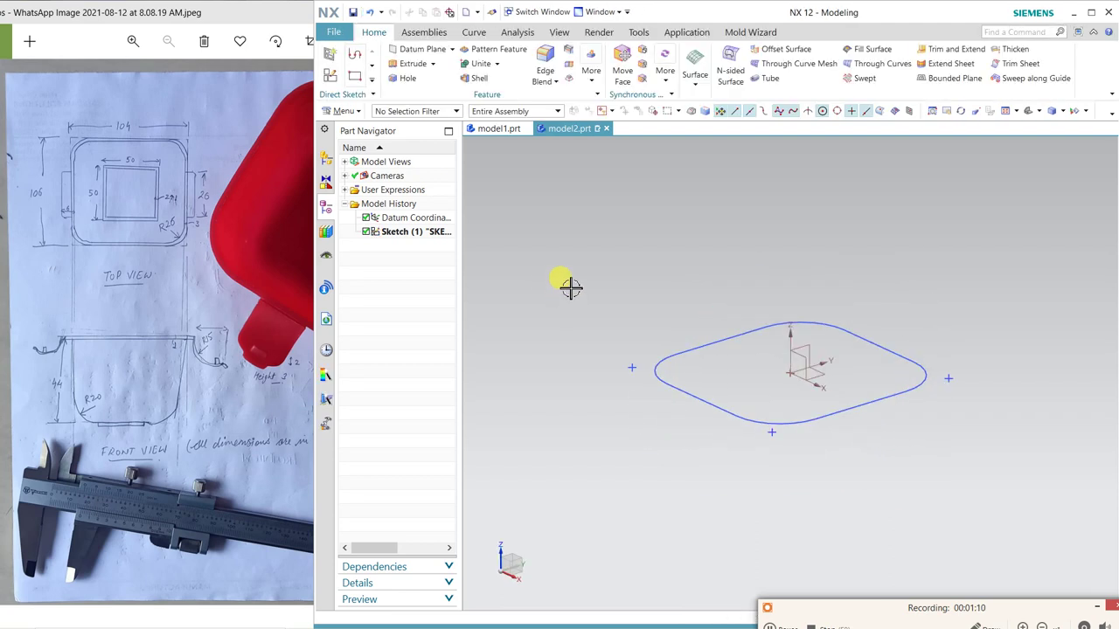
# - Extrude the rounded profile reversed, from 0 to 44 mm, with a 5° Draft From Section
pyautogui.click(412, 64)
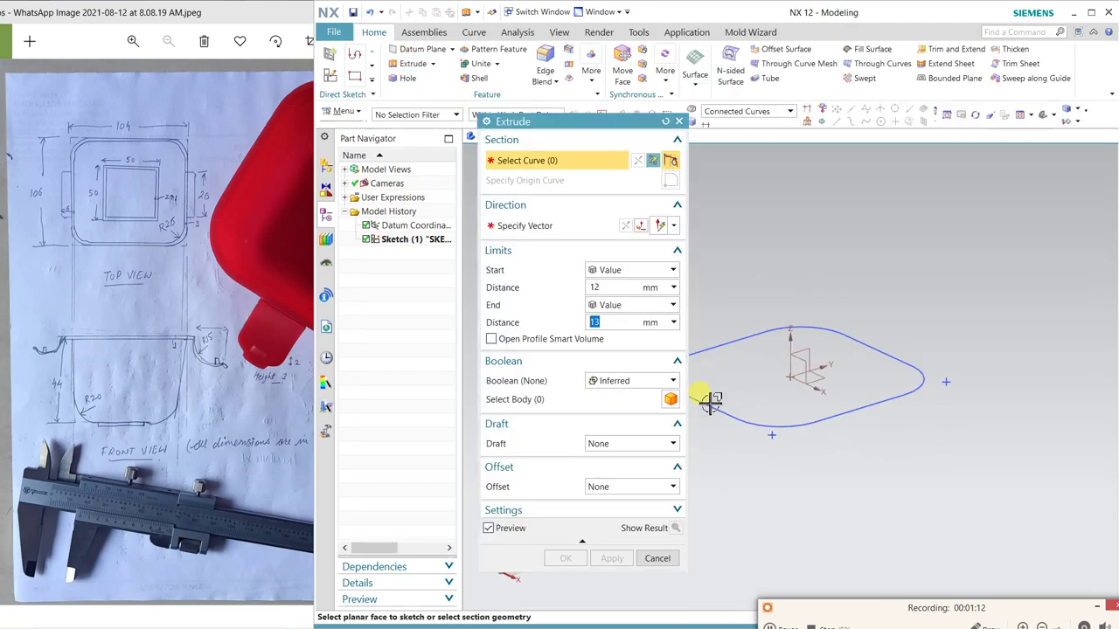
pyautogui.click(718, 413)
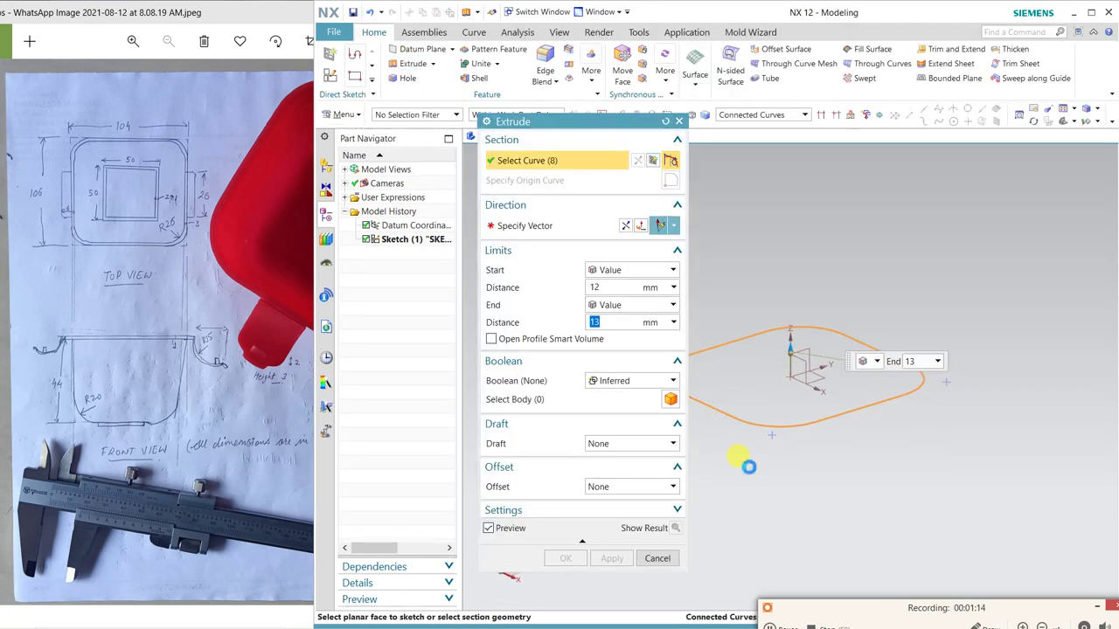
pyautogui.click(627, 227)
pyautogui.click(612, 272)
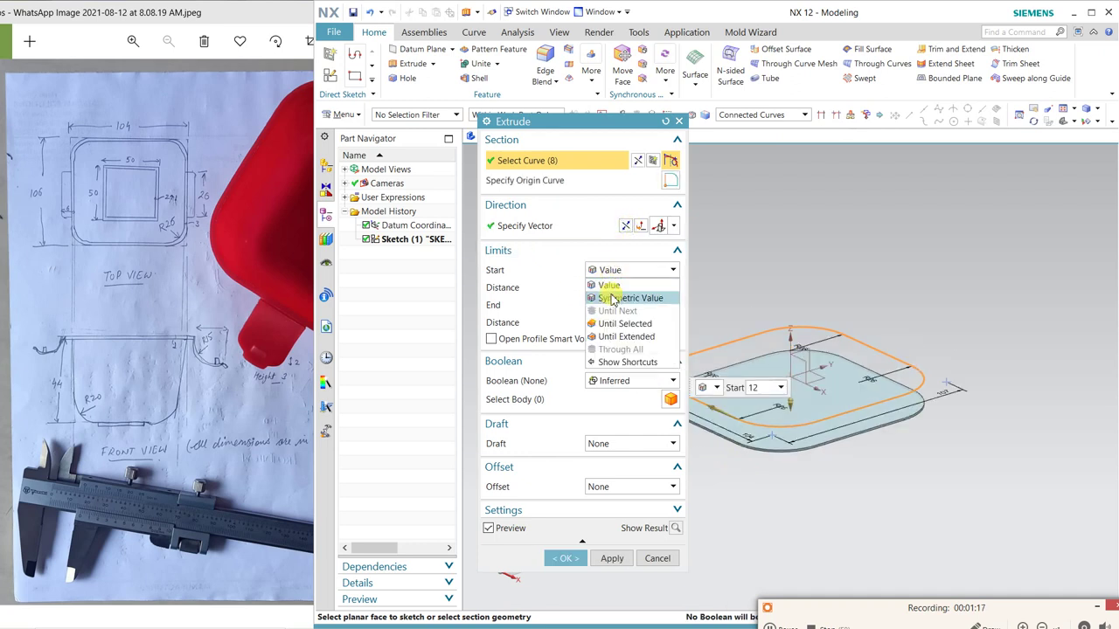
pyautogui.click(611, 271)
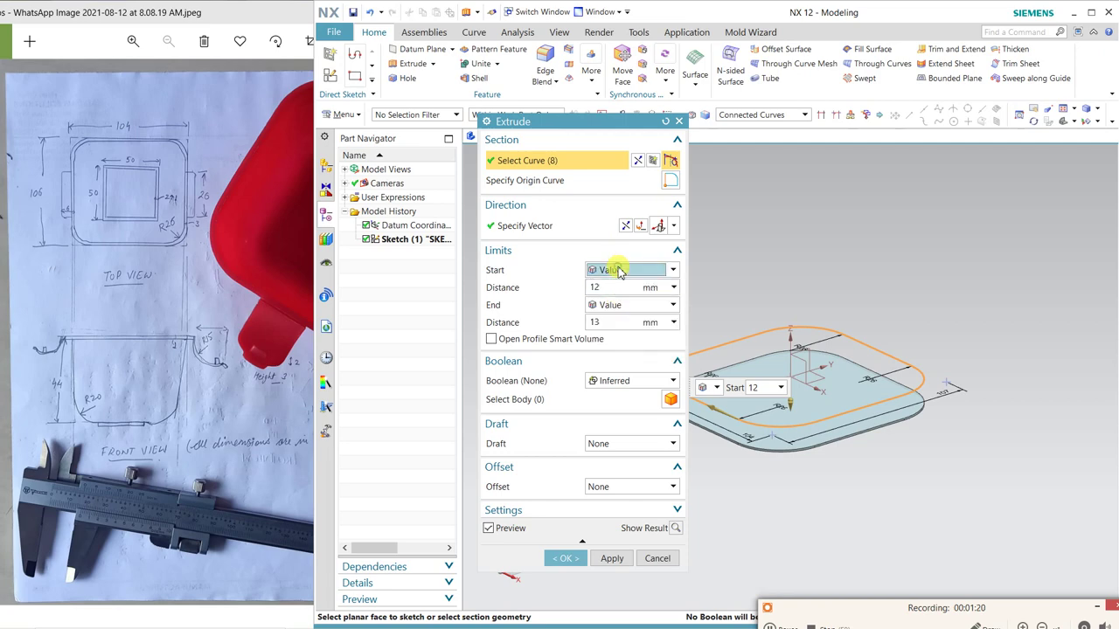
pyautogui.write('0')
pyautogui.press('Return')
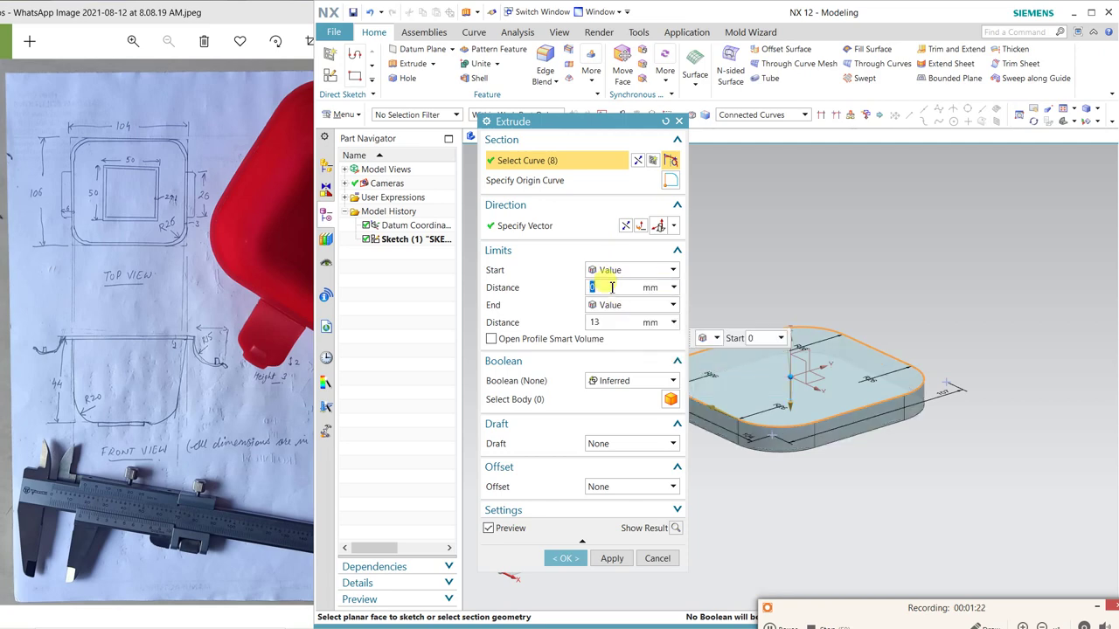
pyautogui.click(601, 321)
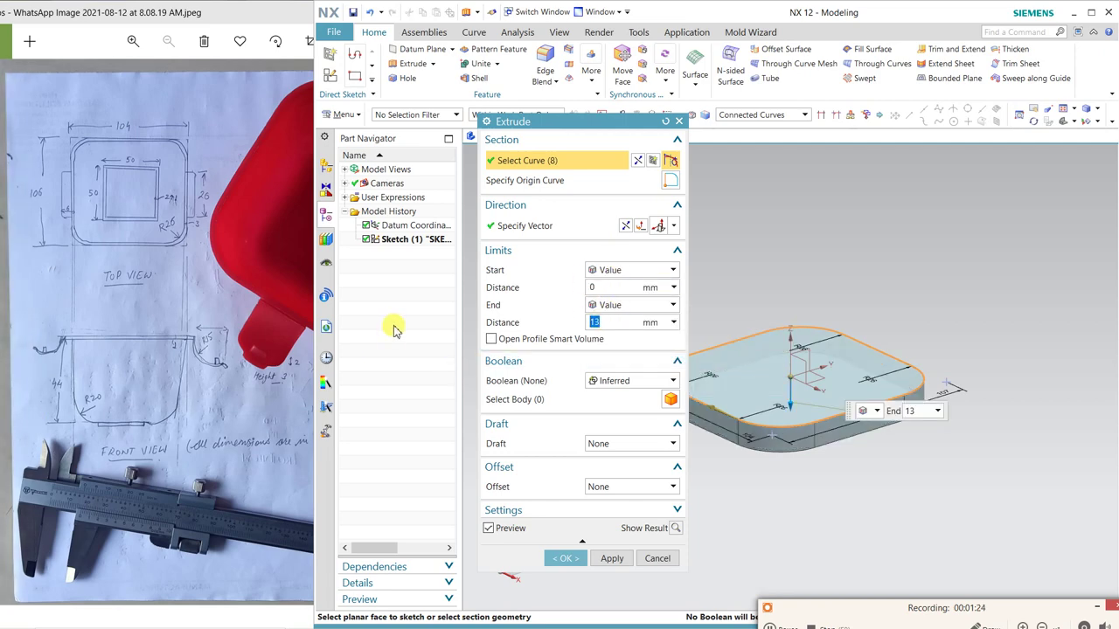
pyautogui.write('44')
pyautogui.press('Return')
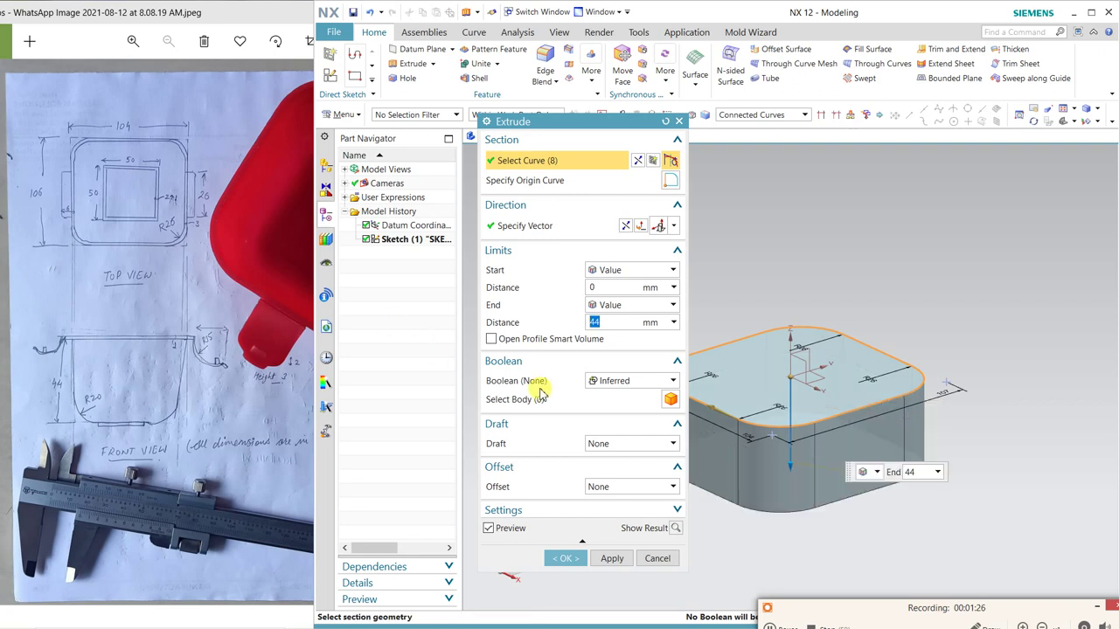
pyautogui.click(607, 444)
pyautogui.click(616, 484)
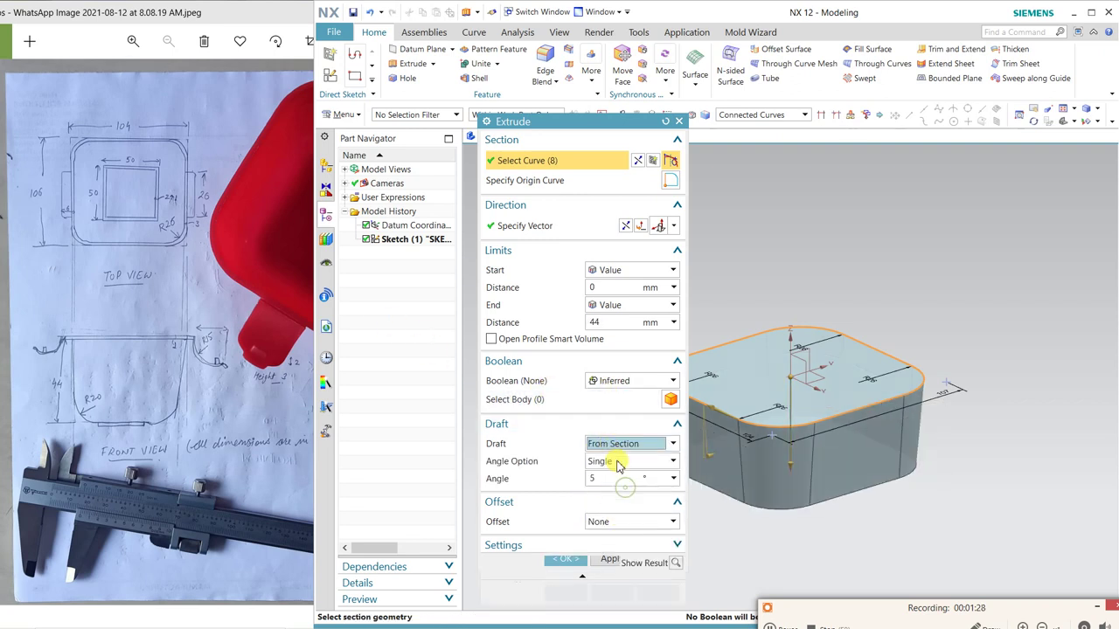
pyautogui.click(564, 594)
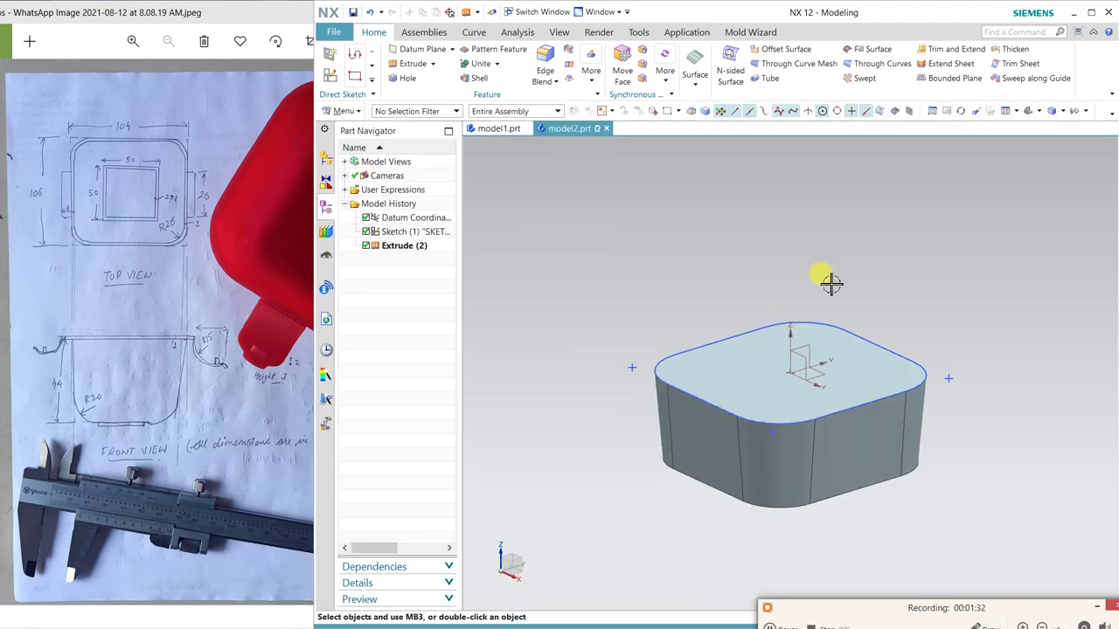
# - Blend the block's bottom edge loop with a 20 mm radius
pyautogui.moveTo(669, 297)
pyautogui.mouseDown(button='middle')
pyautogui.moveTo(702, 292)
pyautogui.moveTo(669, 318)
pyautogui.mouseUp(button='middle')
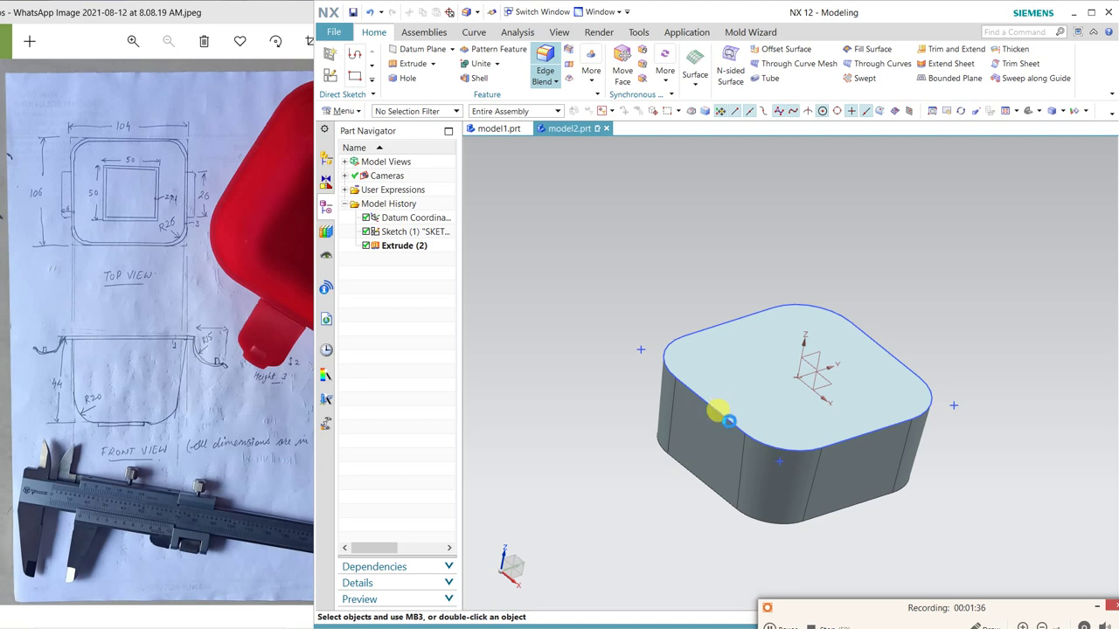
pyautogui.click(757, 517)
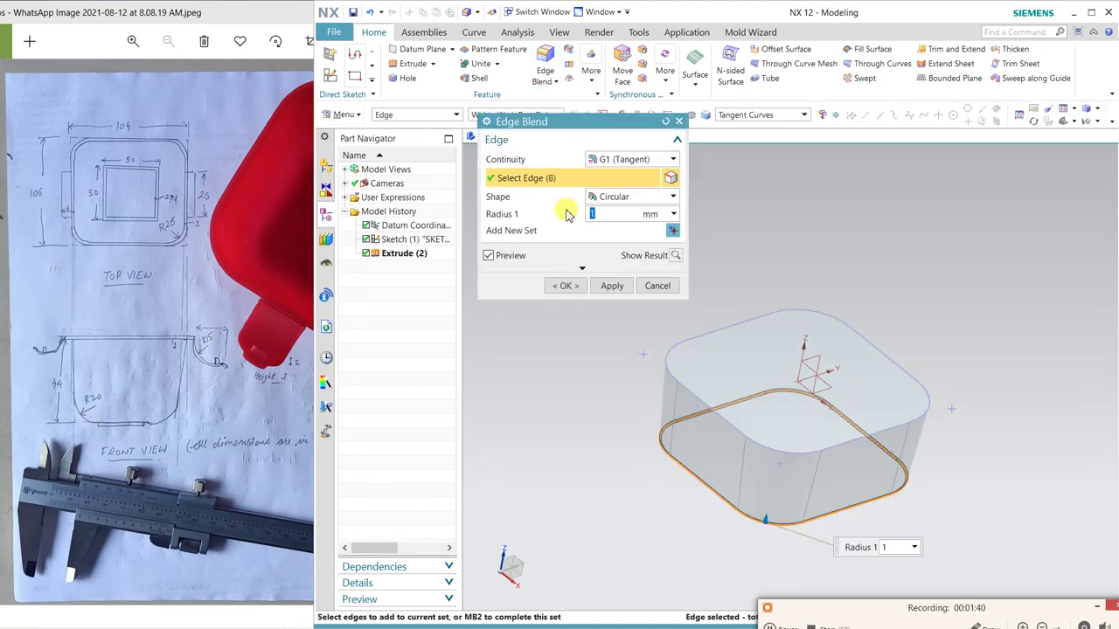
pyautogui.write('0')
pyautogui.press('Return')
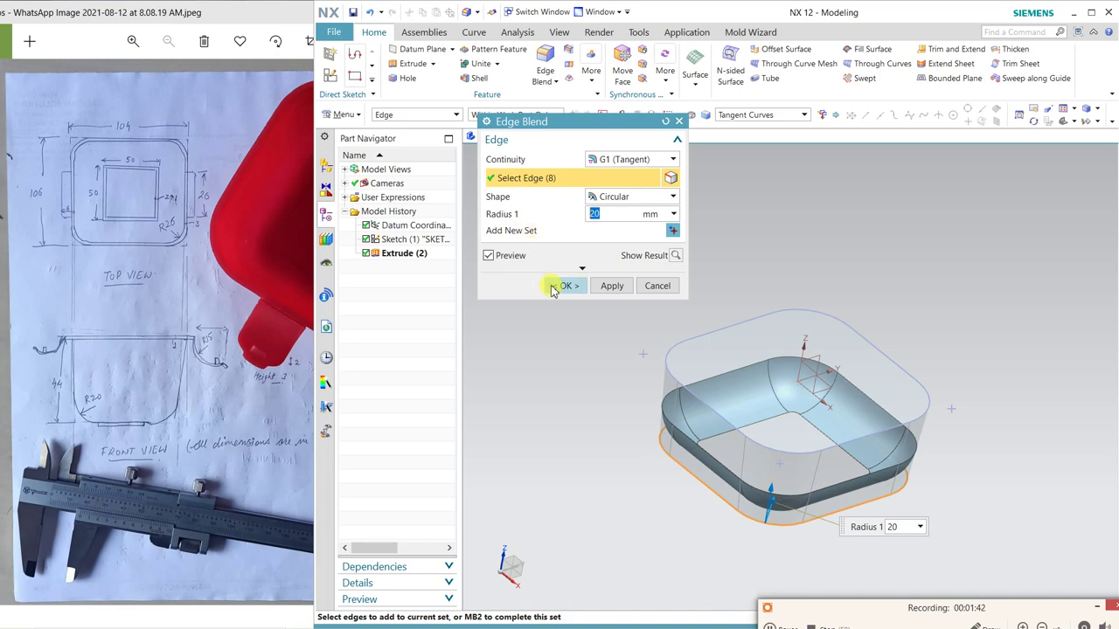
pyautogui.click(553, 290)
# - Shell the block to 1 mm walls with the top face removed
pyautogui.moveTo(639, 347)
pyautogui.mouseDown(button='middle')
pyautogui.moveTo(685, 275)
pyautogui.moveTo(651, 353)
pyautogui.moveTo(674, 362)
pyautogui.mouseUp(button='middle')
pyautogui.scroll(-2, 749, 429)
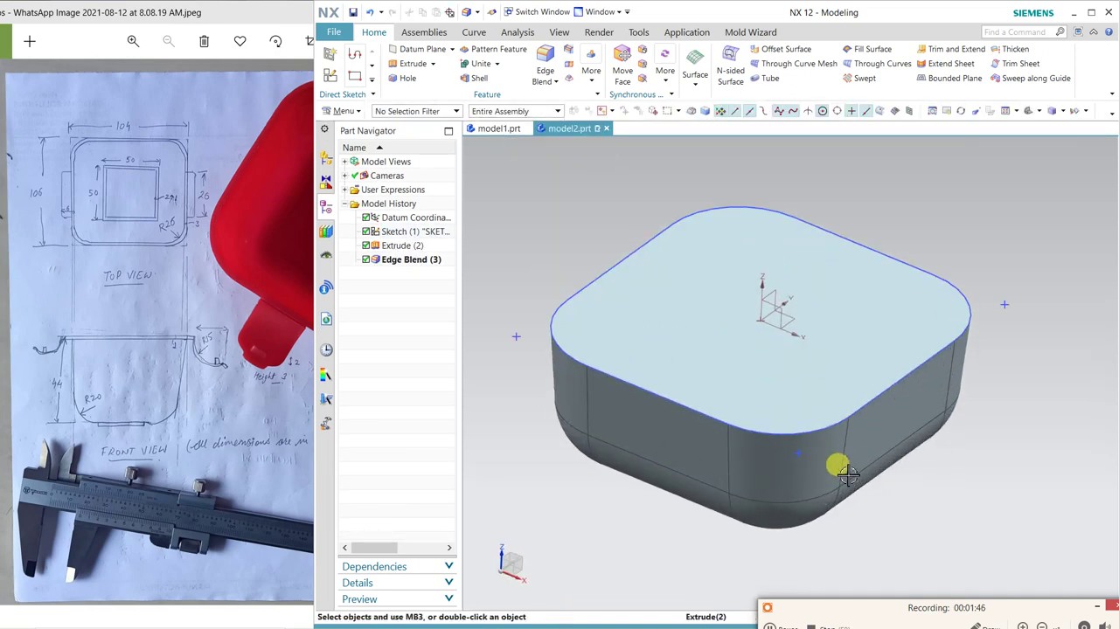
pyautogui.moveTo(848, 474)
pyautogui.mouseDown(button='middle')
pyautogui.moveTo(849, 399)
pyautogui.moveTo(824, 429)
pyautogui.moveTo(862, 427)
pyautogui.mouseUp(button='middle')
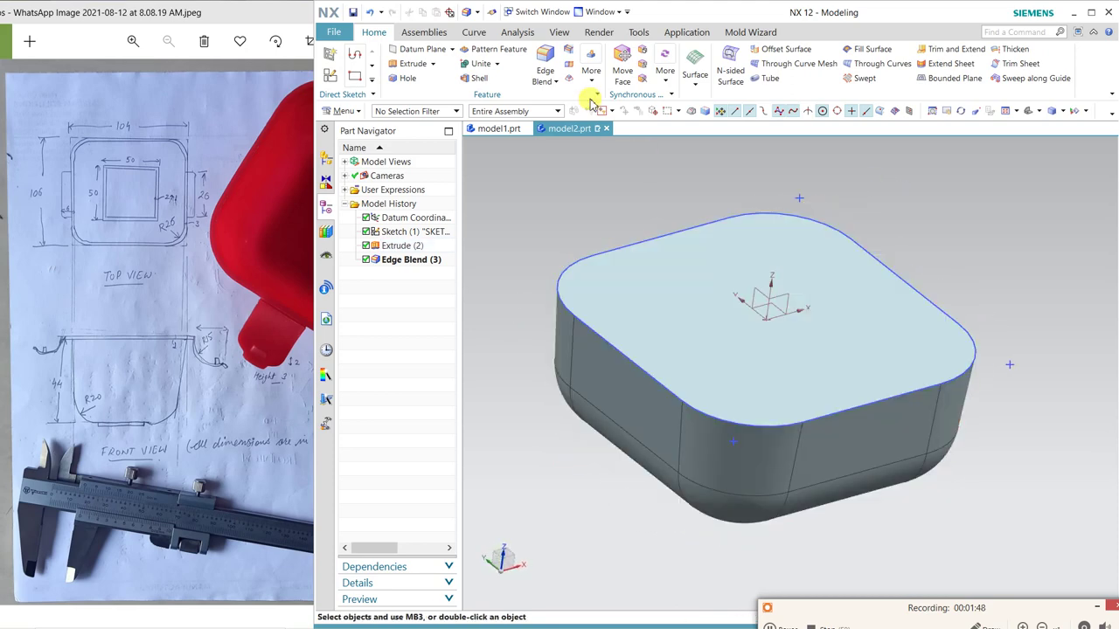
pyautogui.click(479, 78)
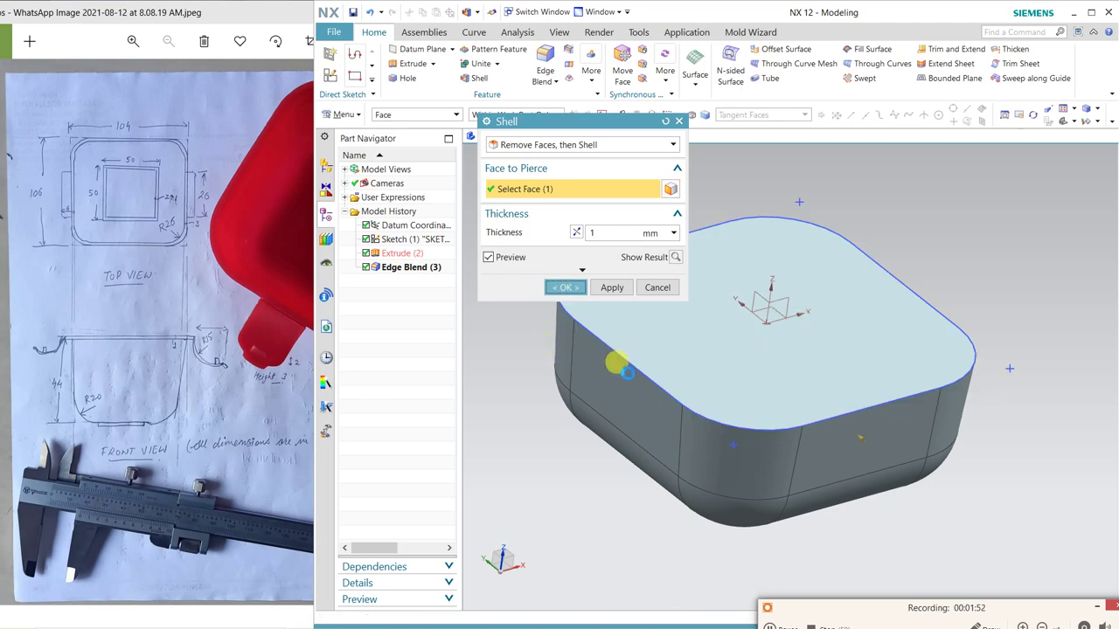
pyautogui.middleClick(912, 254)
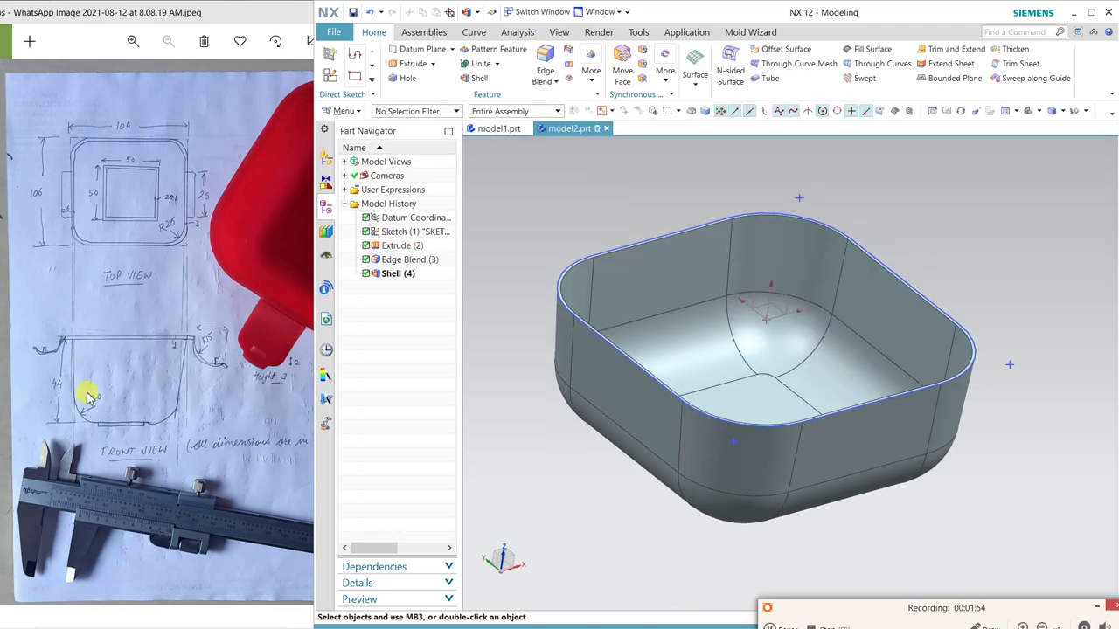
pyautogui.moveTo(876, 536)
pyautogui.mouseDown(button='middle')
pyautogui.moveTo(862, 437)
pyautogui.moveTo(880, 400)
pyautogui.mouseUp(button='middle')
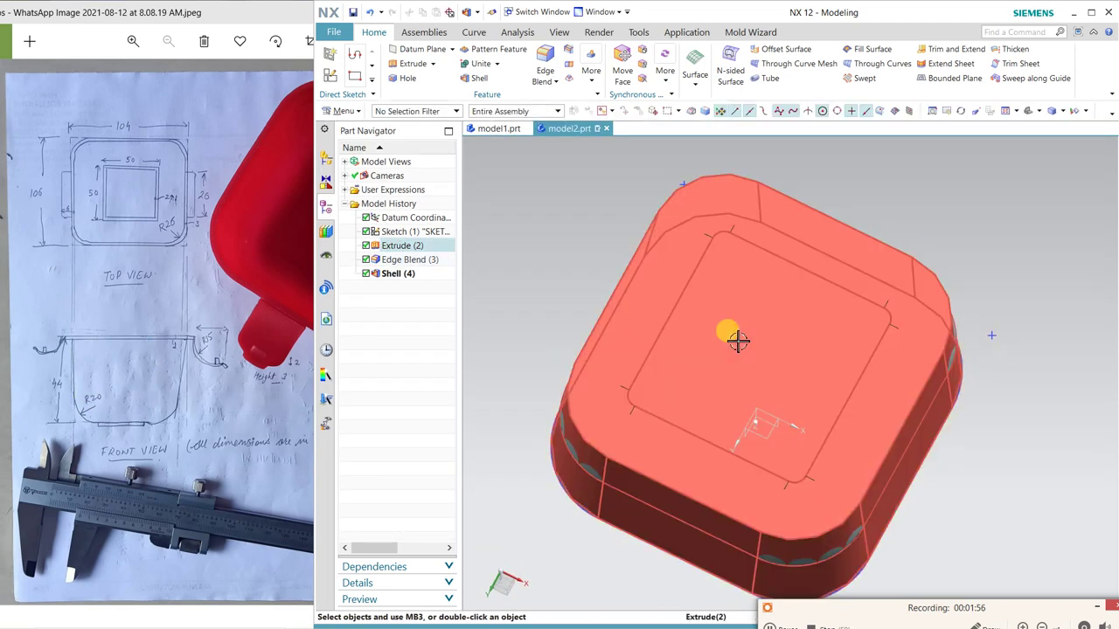
# - Start a sketch on the bowl's flat bottom face and check the reference photo
pyautogui.click(329, 76)
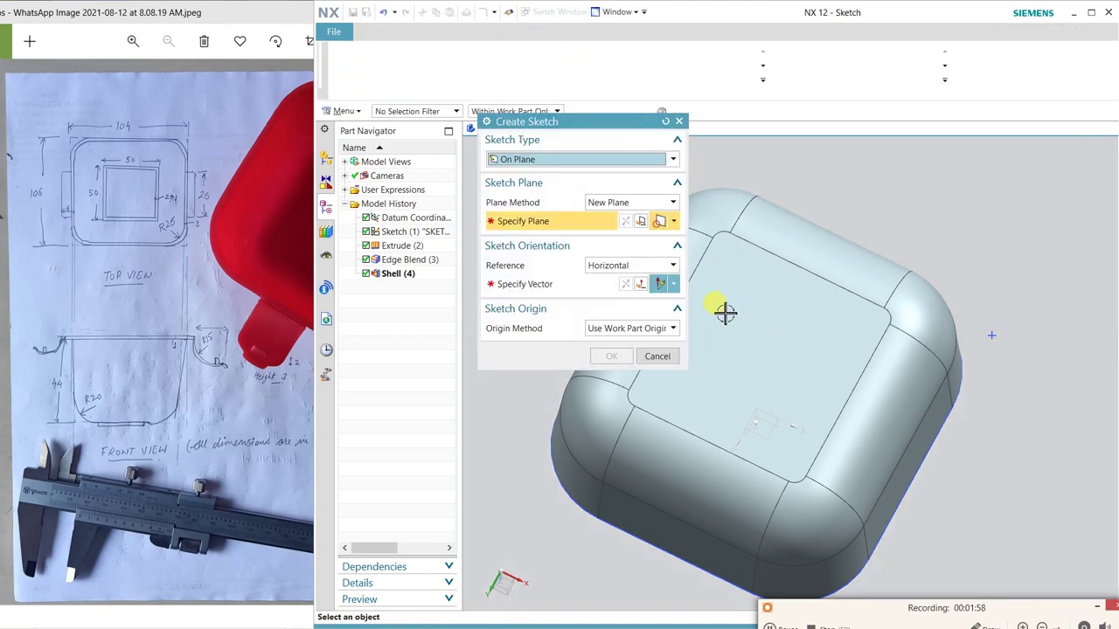
pyautogui.click(716, 323)
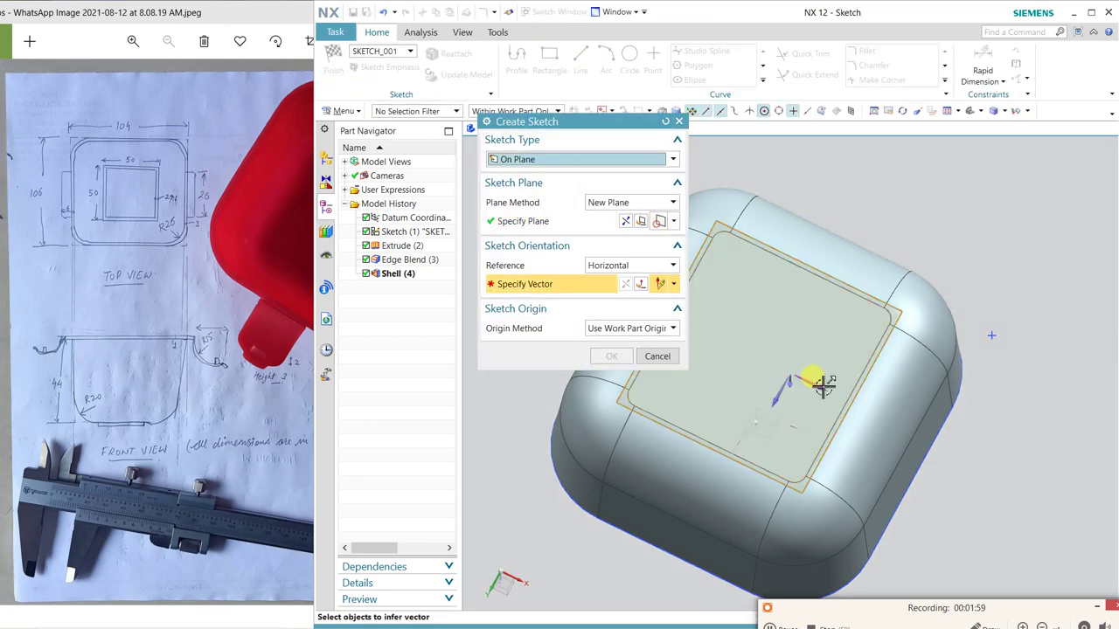
pyautogui.click(829, 292)
pyautogui.middleClick(852, 228)
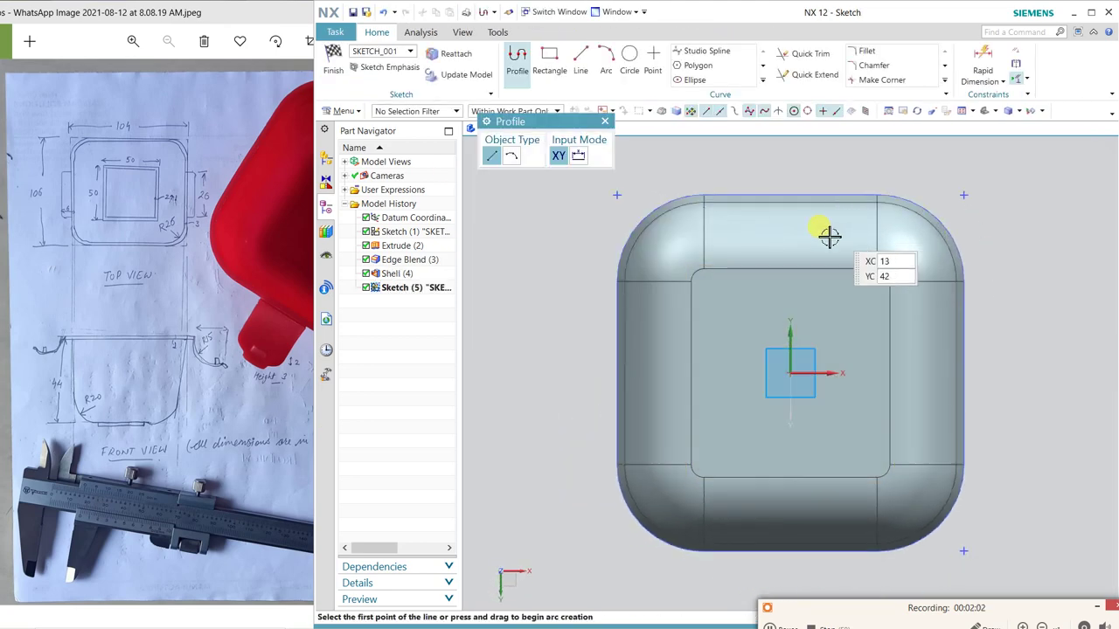
pyautogui.click(549, 56)
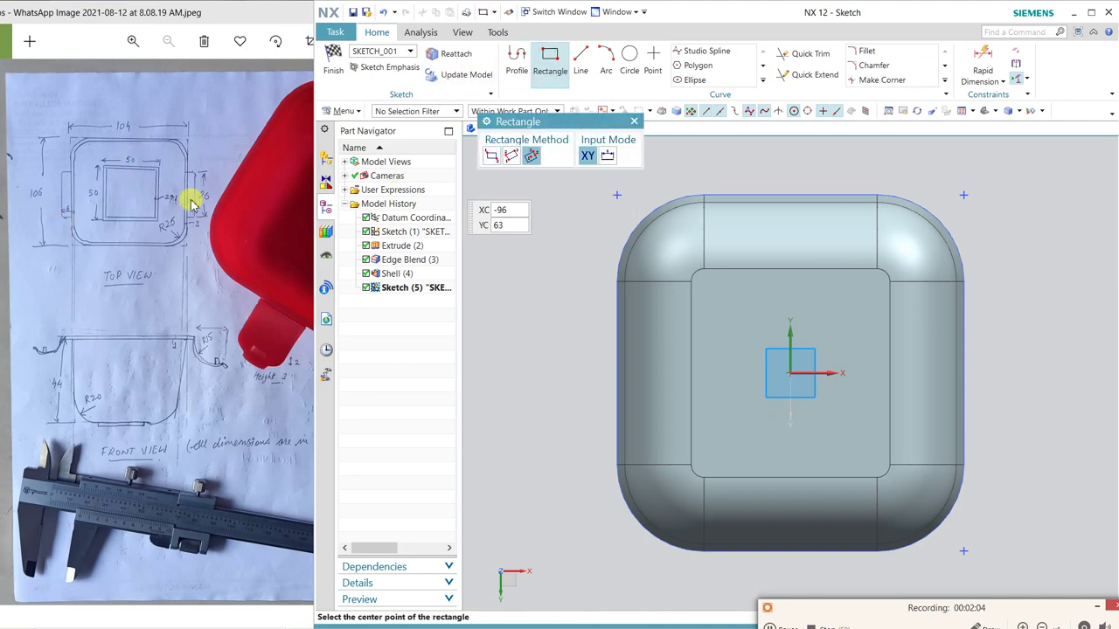
pyautogui.click(268, 299)
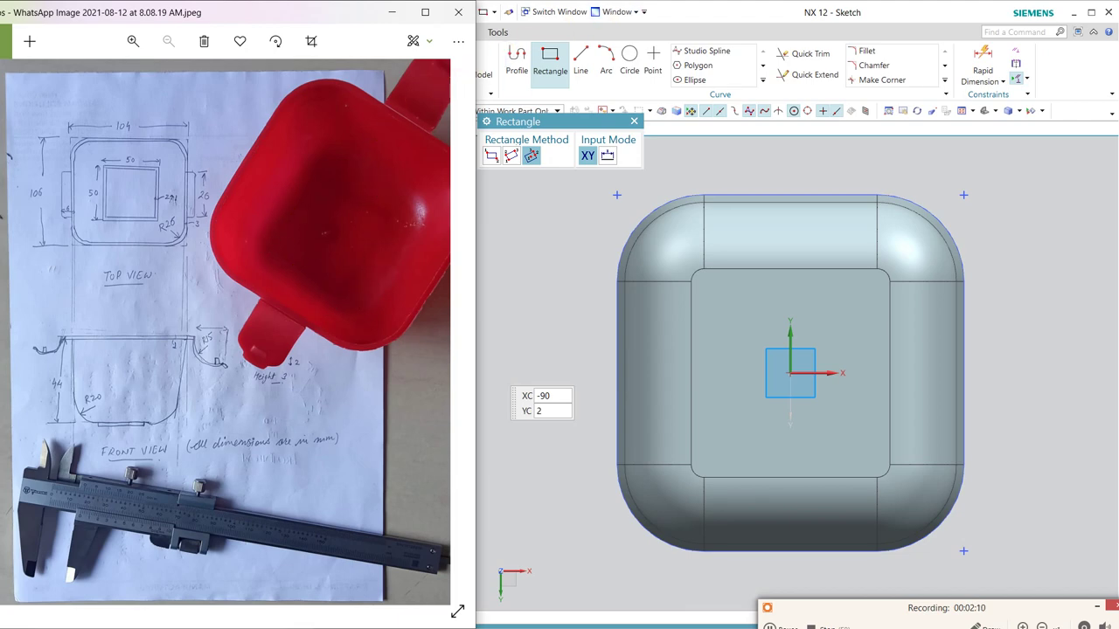
pyautogui.hotkey('alt', 'Tab')
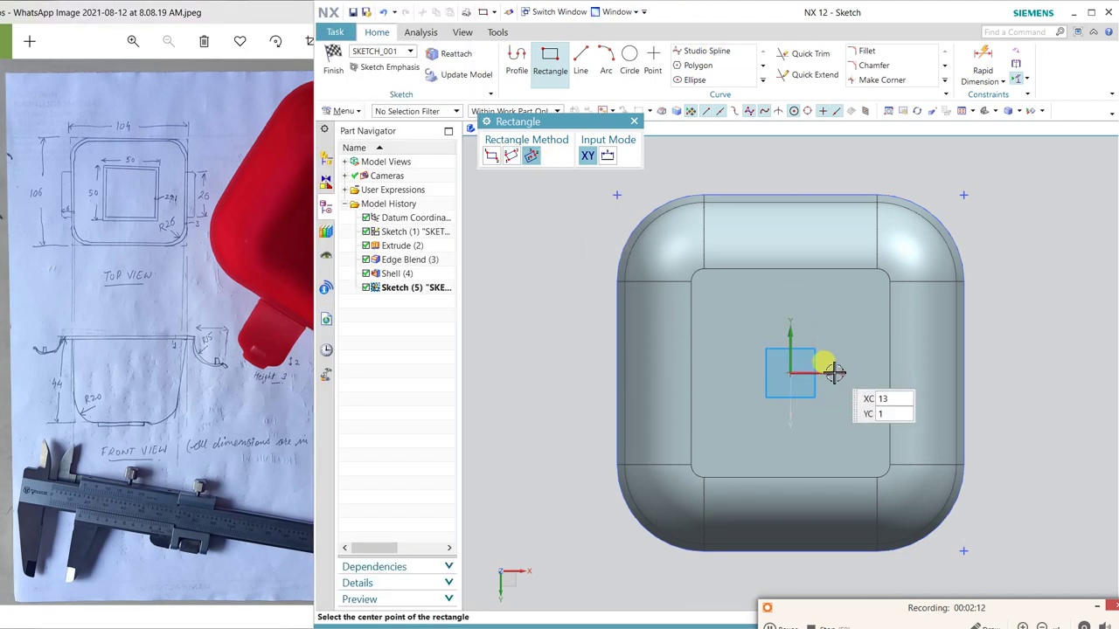
# - Draw a centre-point rectangle at the origin and make its sides equal length
pyautogui.click(789, 374)
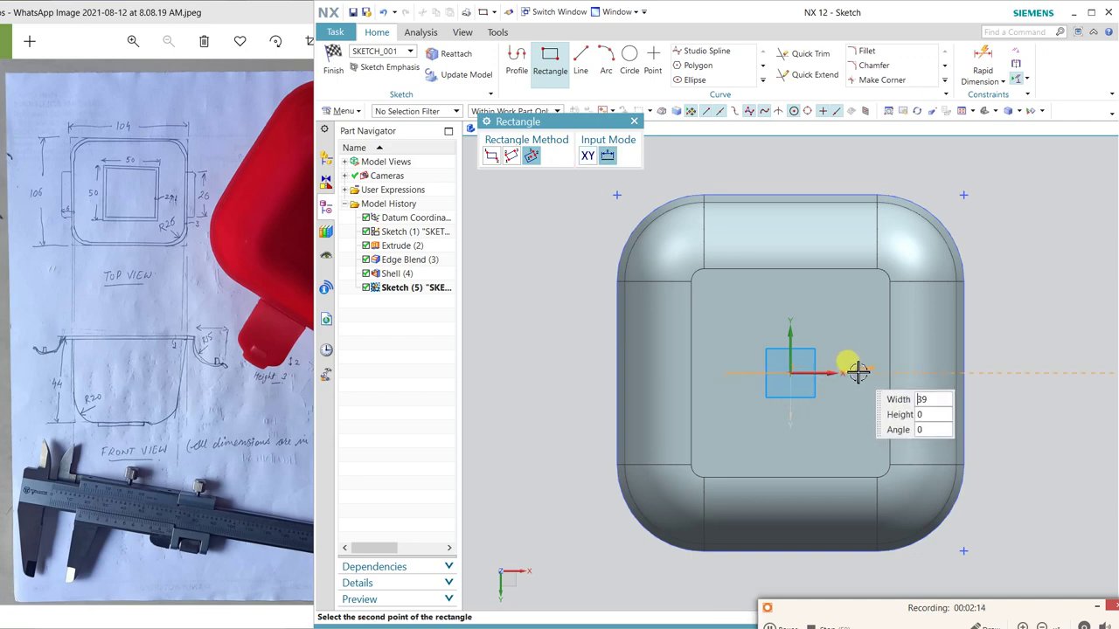
pyautogui.click(853, 308)
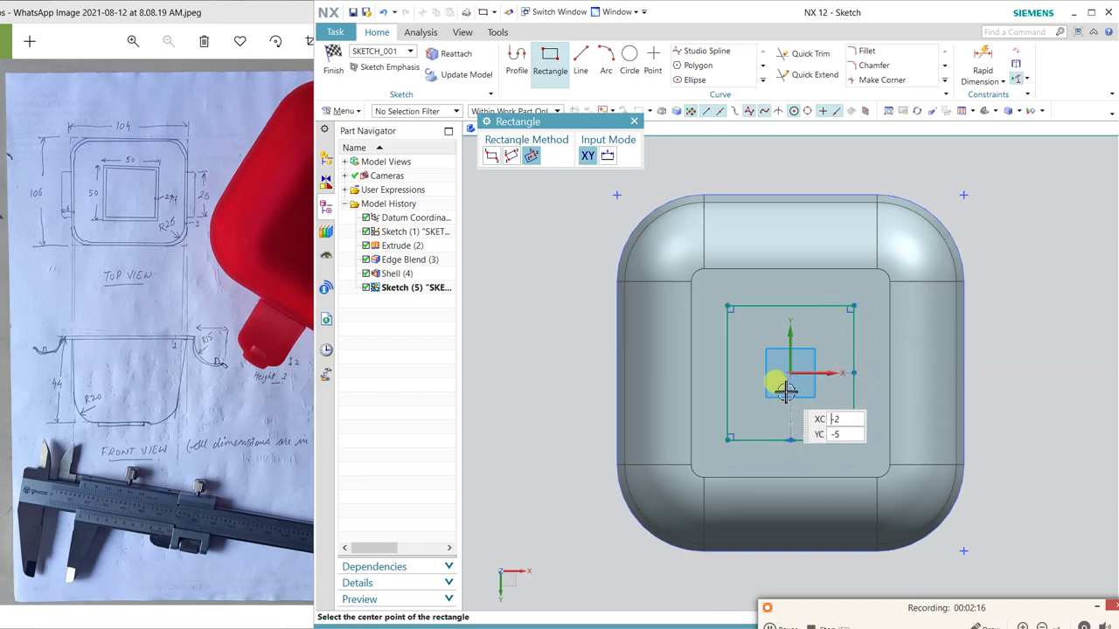
pyautogui.press('Escape')
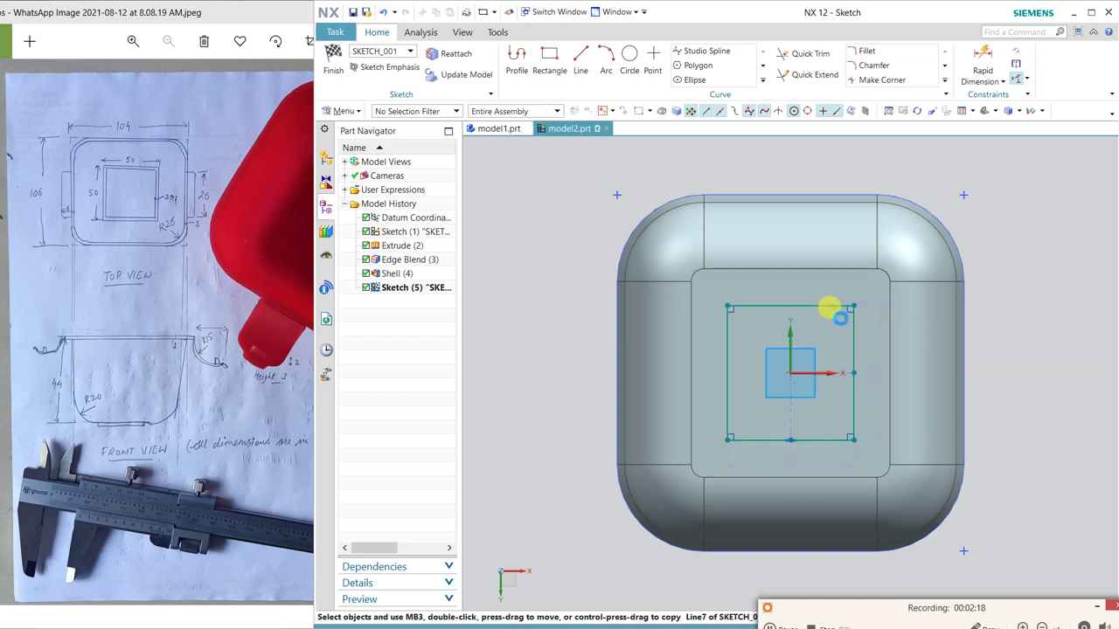
pyautogui.click(829, 307)
pyautogui.click(853, 336)
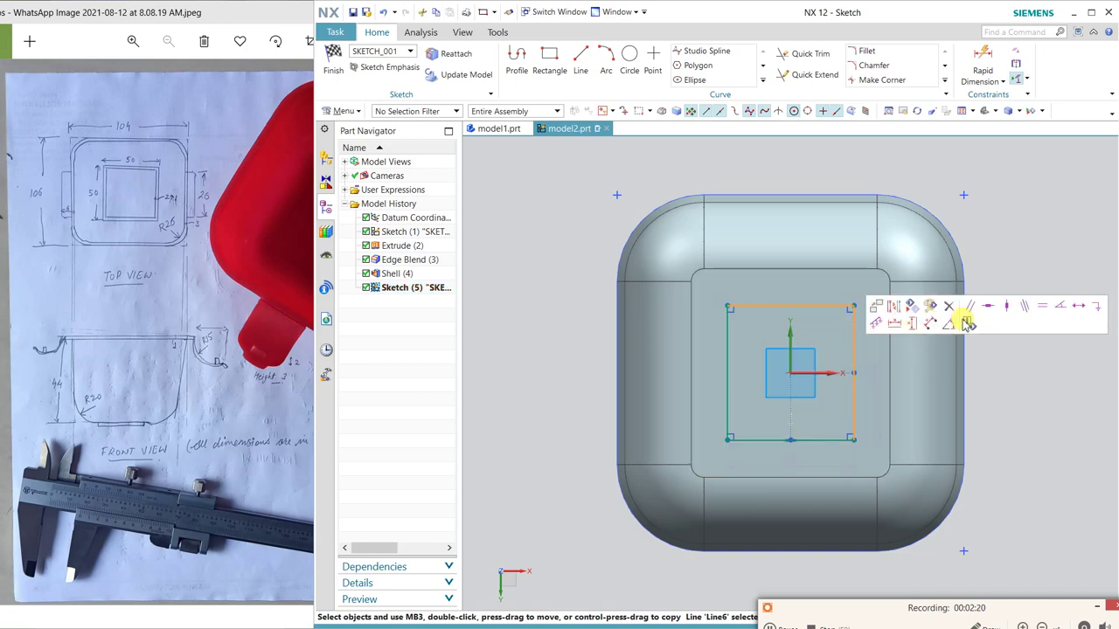
pyautogui.click(1038, 310)
# - Dimension the square's side length to 50 mm
pyautogui.press('d')
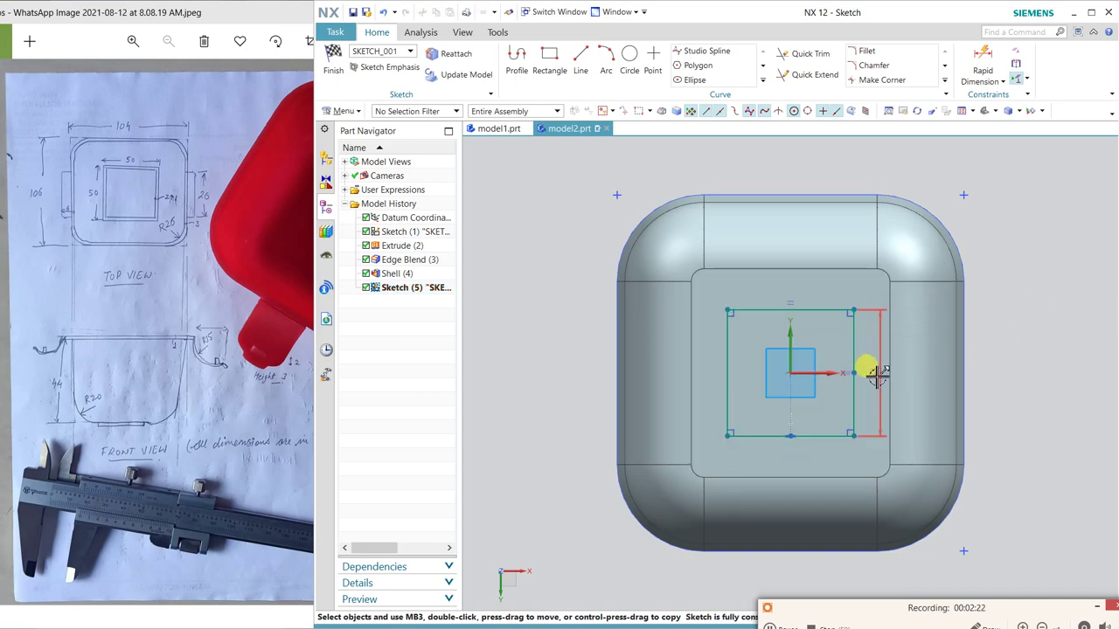
pyautogui.click(865, 368)
pyautogui.click(929, 343)
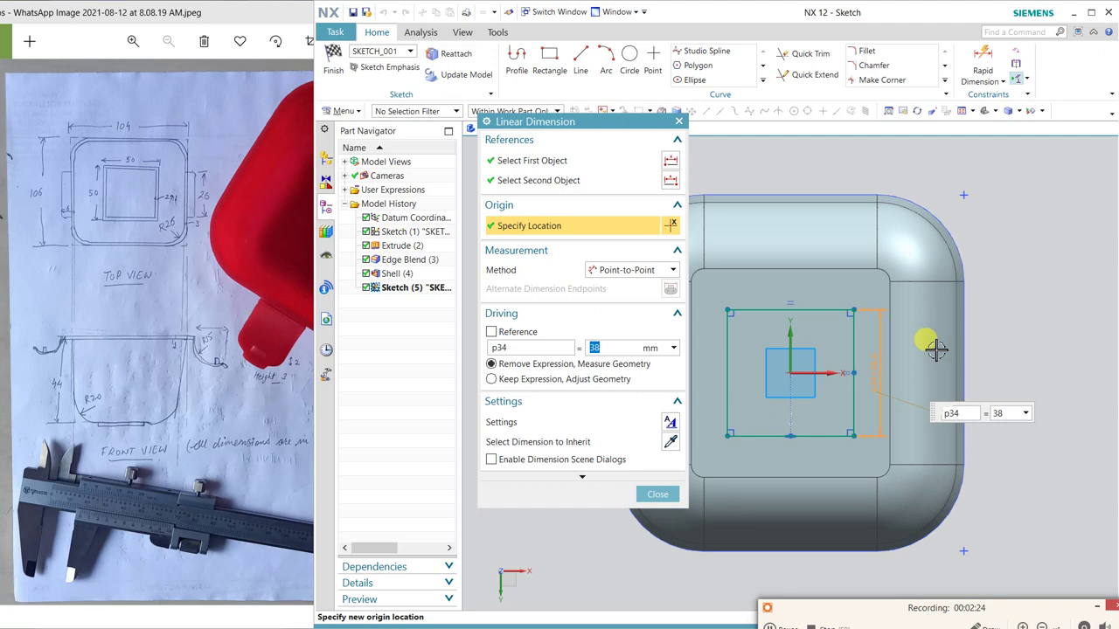
pyautogui.write('0')
pyautogui.press('Return')
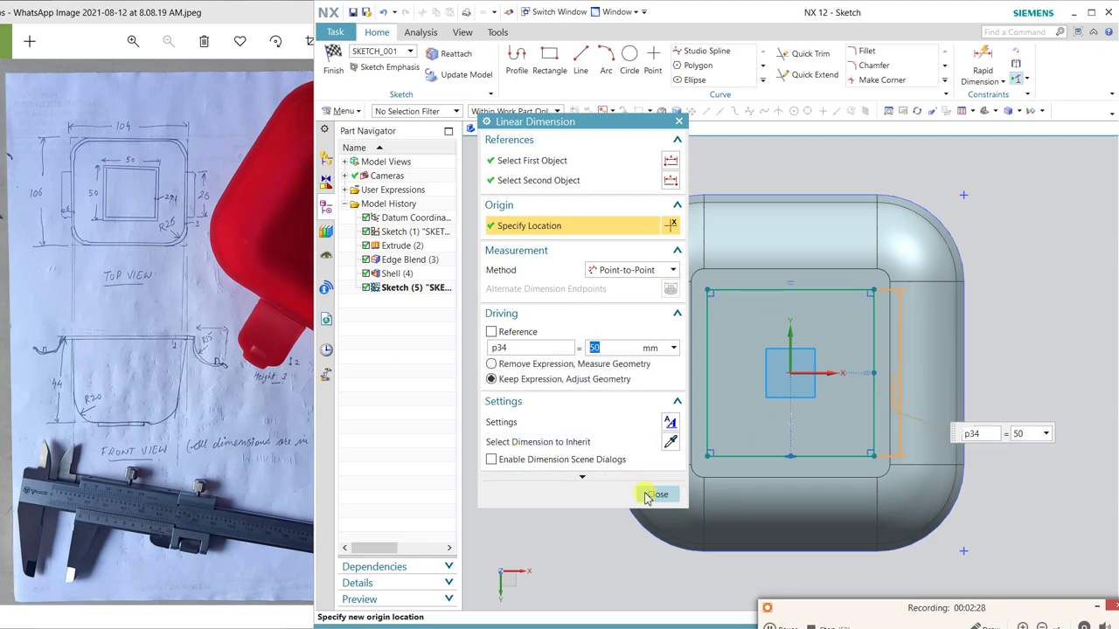
pyautogui.click(647, 497)
# - Fillet all four square corners at 1 mm and finish the sketch
pyautogui.click(865, 50)
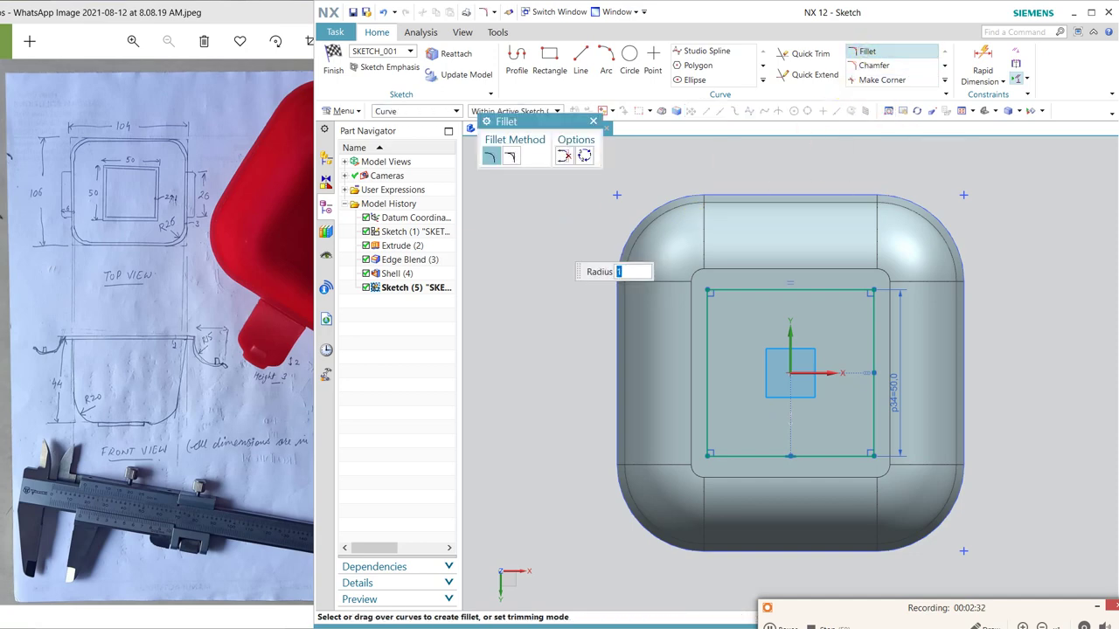
pyautogui.click(709, 292)
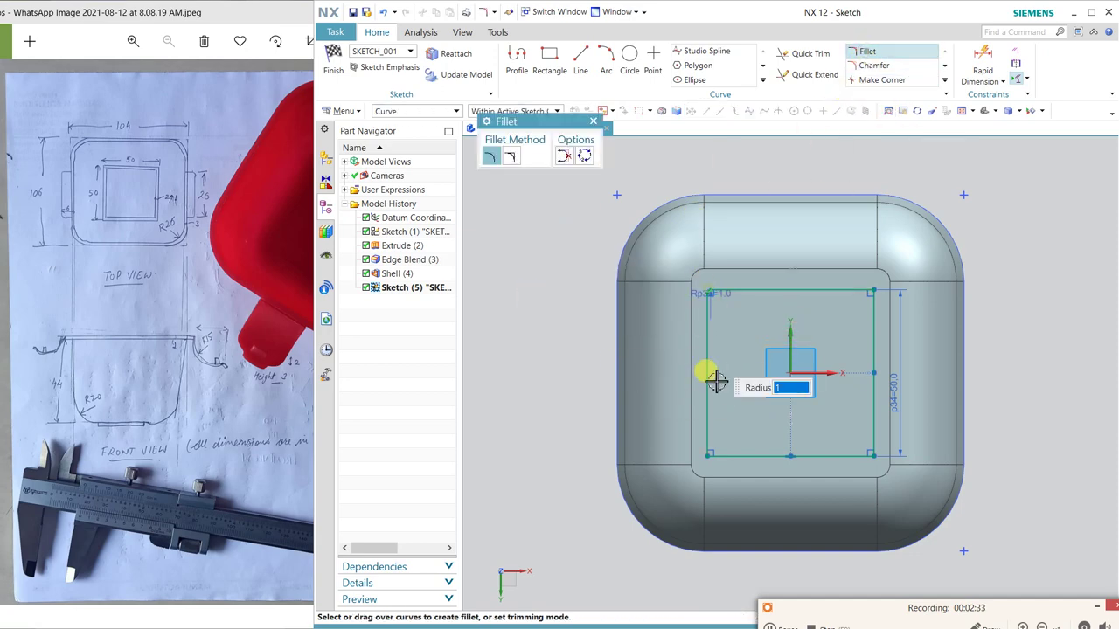
pyautogui.click(707, 451)
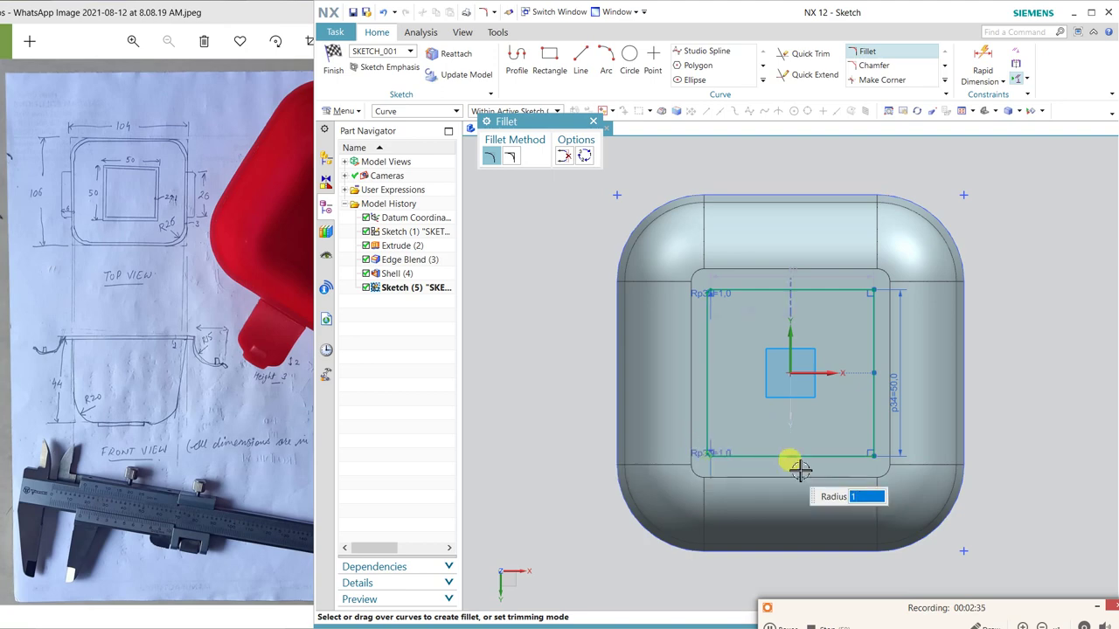
pyautogui.click(875, 455)
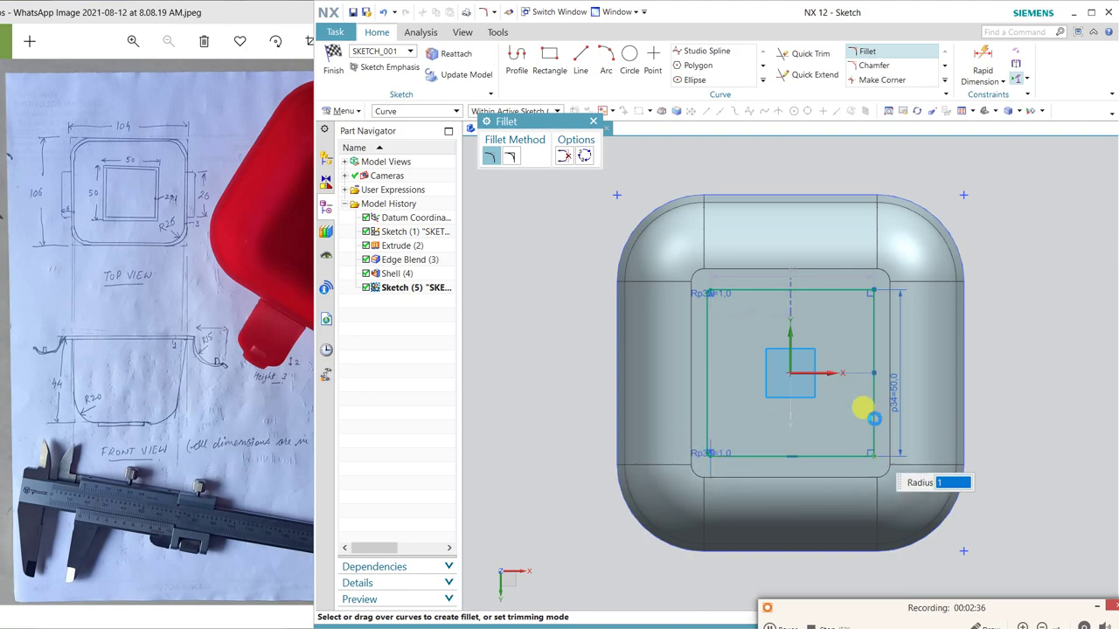
pyautogui.click(875, 294)
pyautogui.click(333, 63)
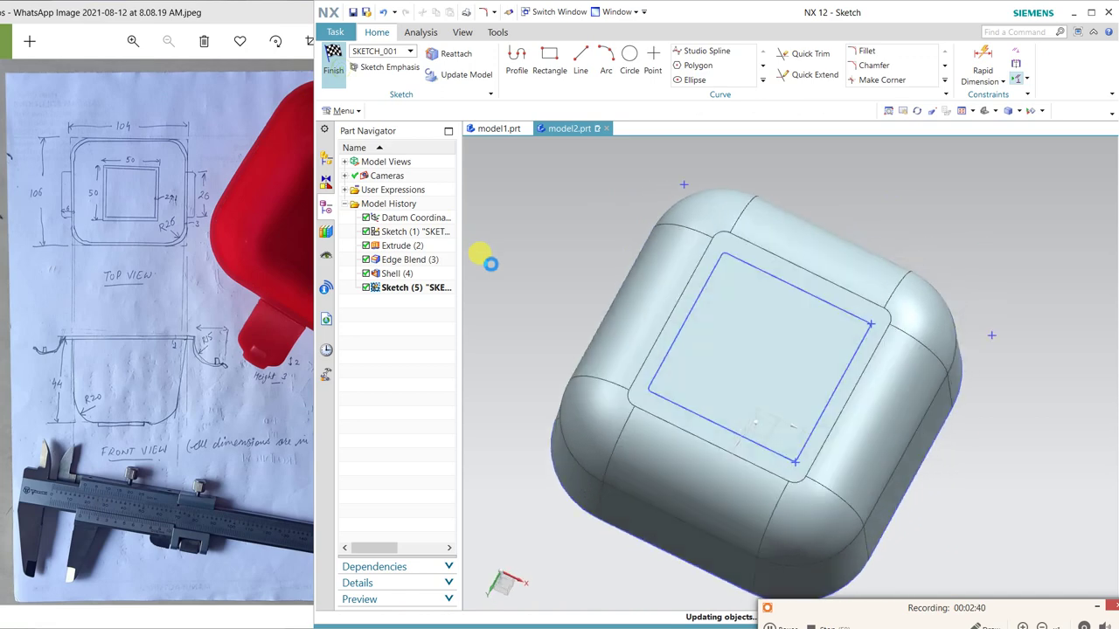
# - Extrude the square sketch as a symmetric thin wall 1 mm thick
pyautogui.click(416, 65)
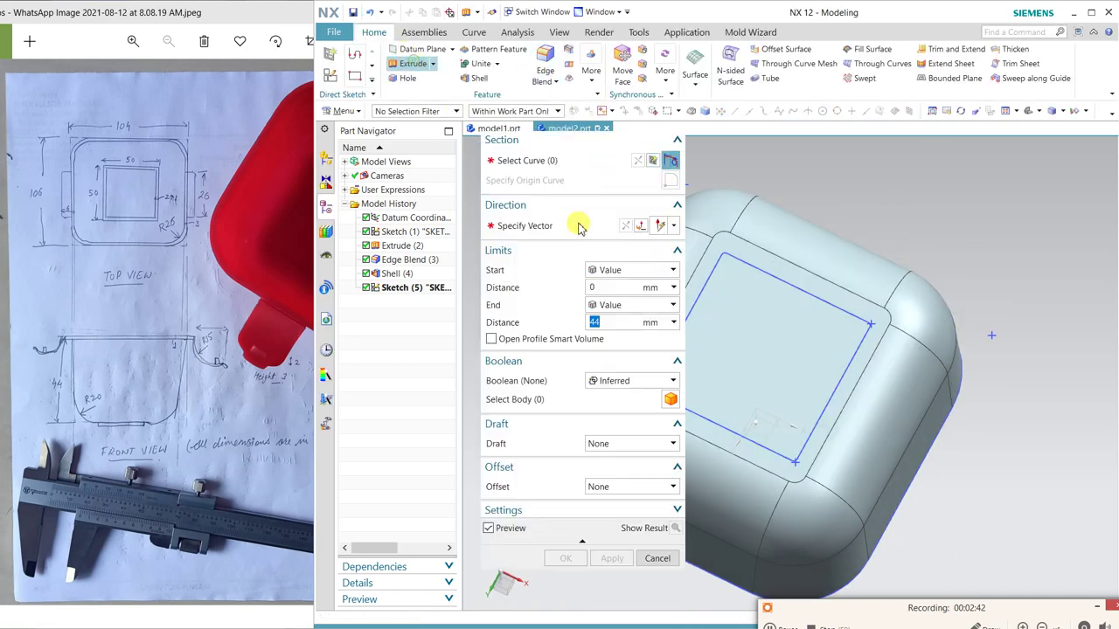
pyautogui.click(747, 265)
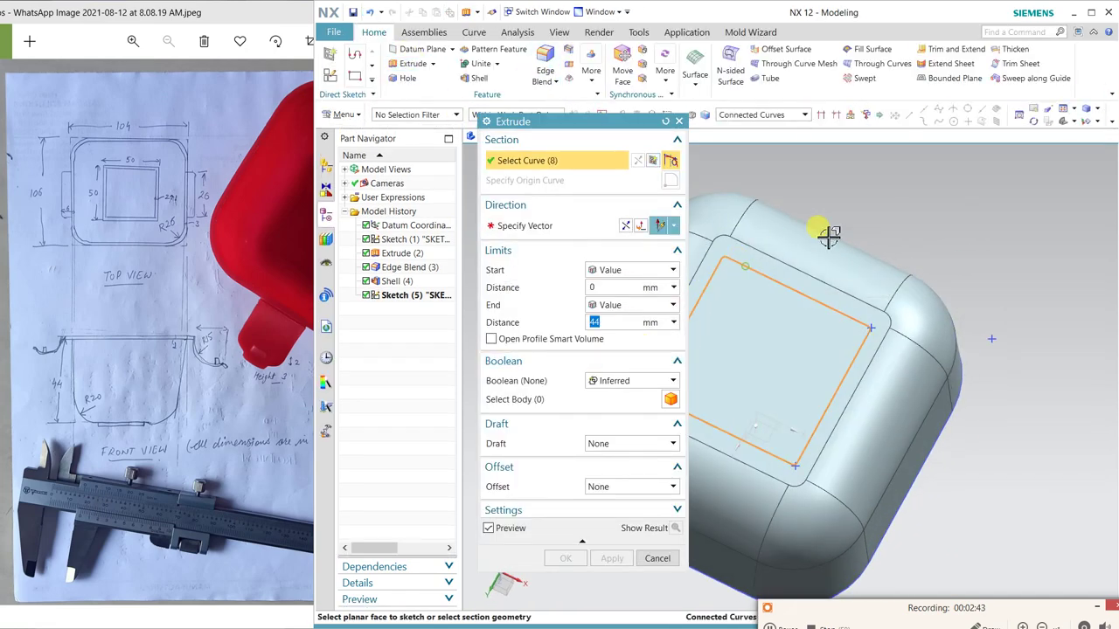
pyautogui.click(602, 486)
pyautogui.click(607, 528)
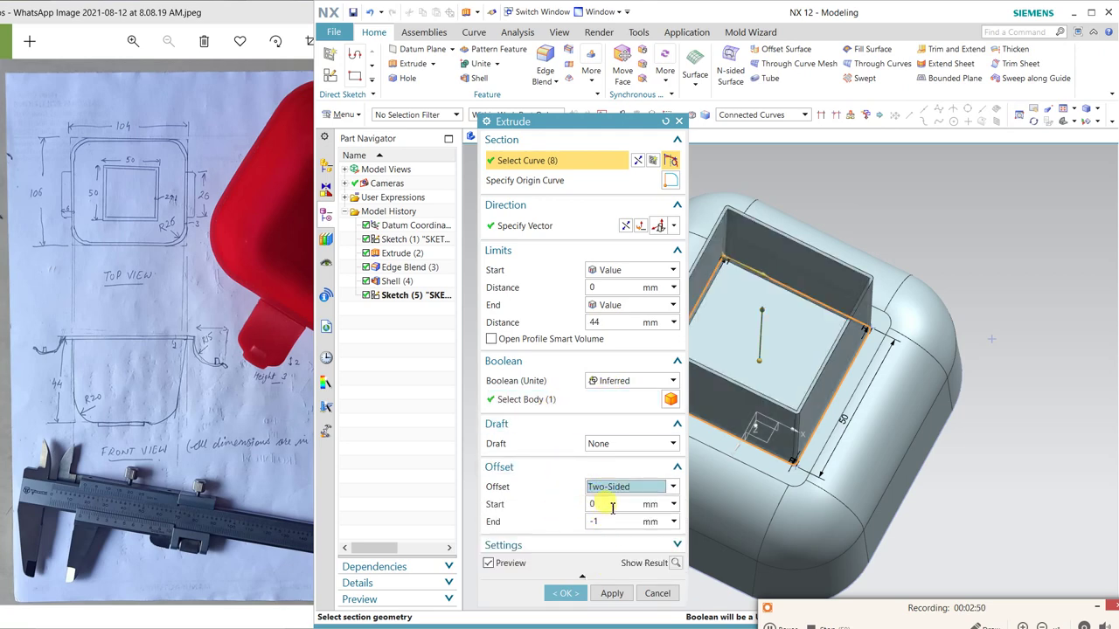
pyautogui.click(612, 487)
pyautogui.click(610, 541)
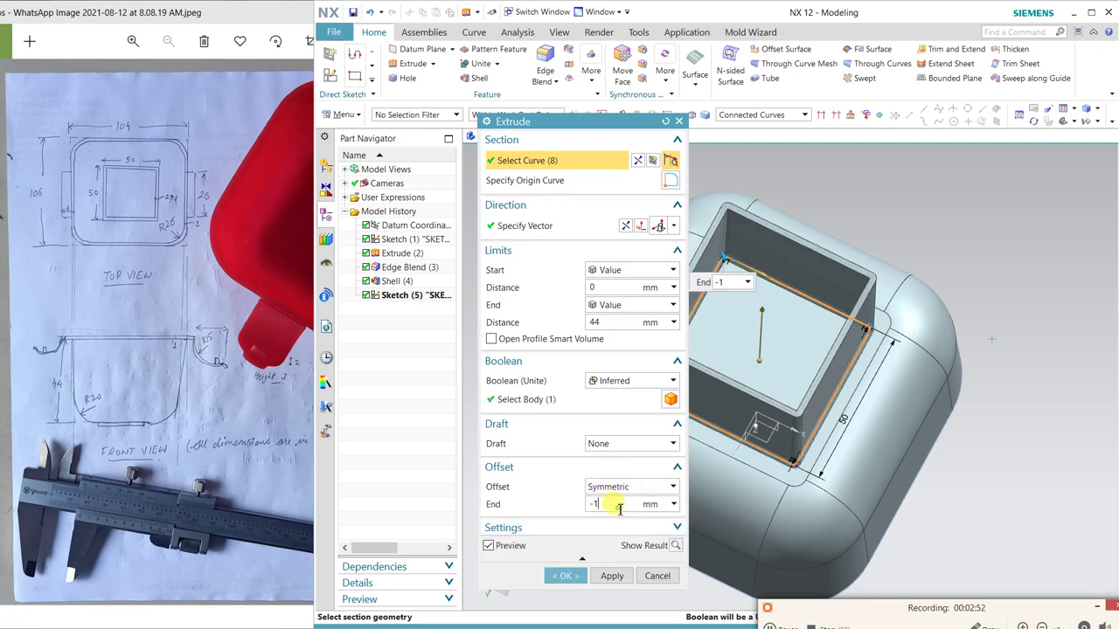
pyautogui.write('.5')
pyautogui.press('Return')
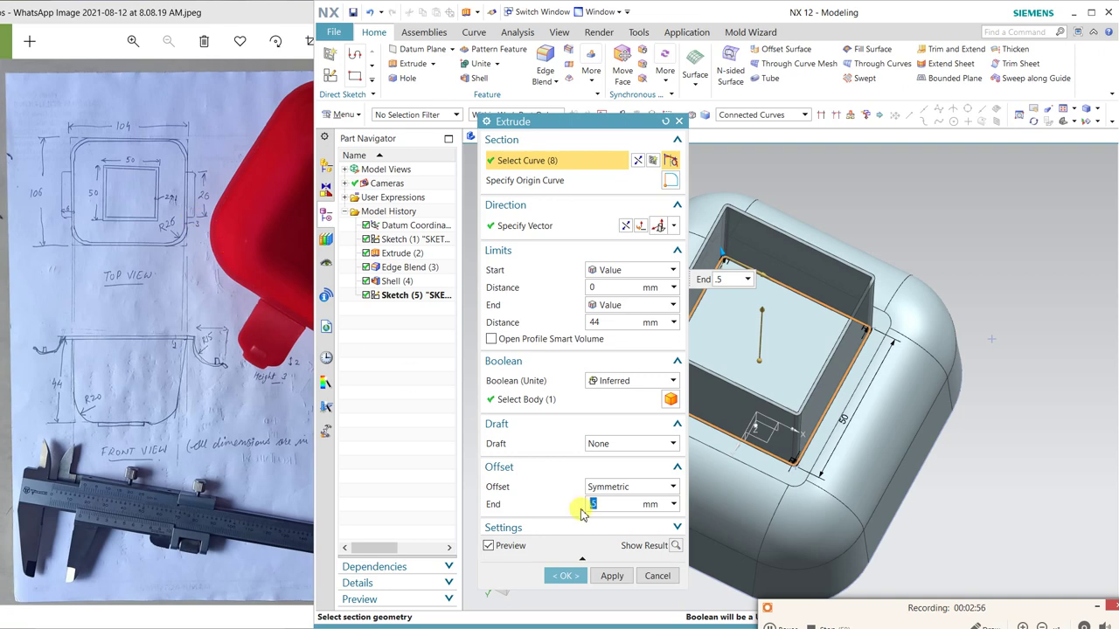
pyautogui.write('1')
pyautogui.press('Return')
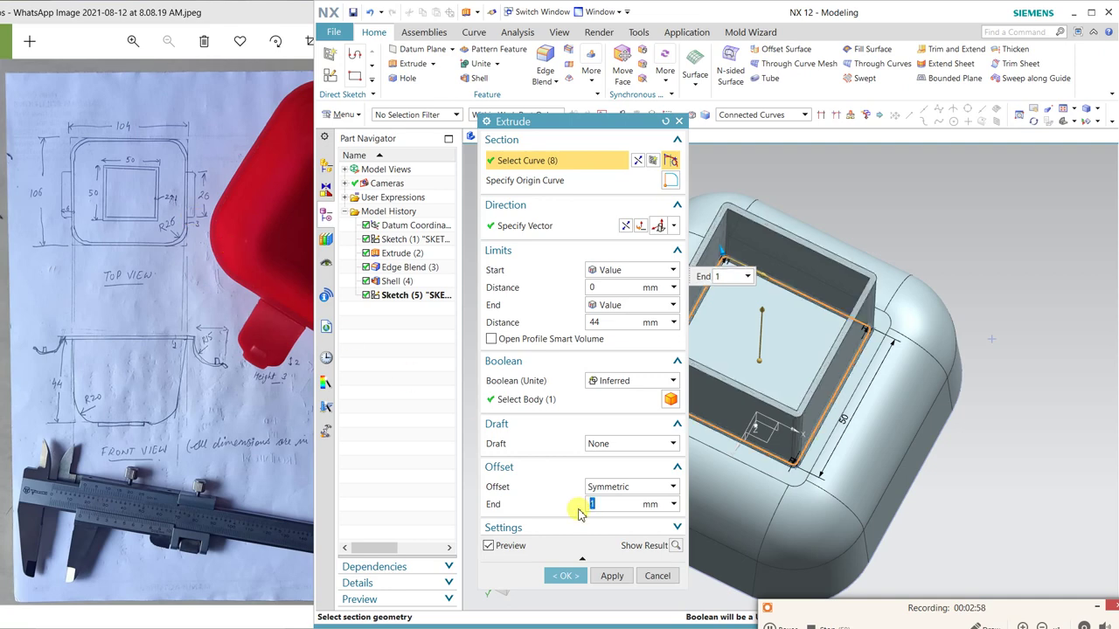
# - Set the thin-wall extrusion depth to 1 mm and create it
pyautogui.click(605, 323)
pyautogui.write('1')
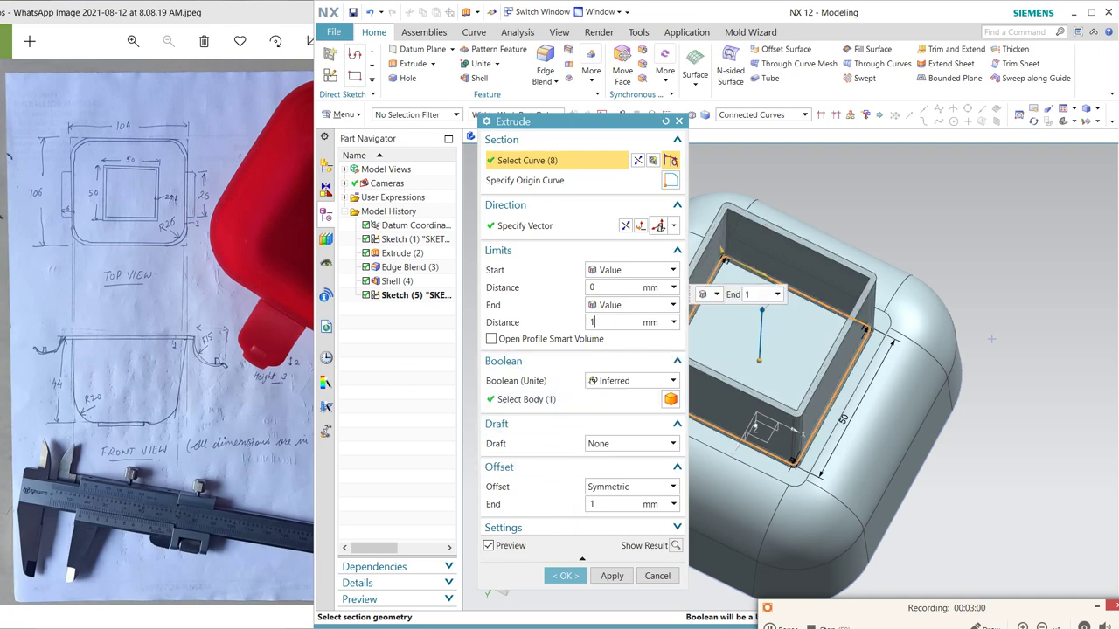
pyautogui.press('Return')
pyautogui.moveTo(852, 319); pyautogui.dragTo(581, 391, button='middle')
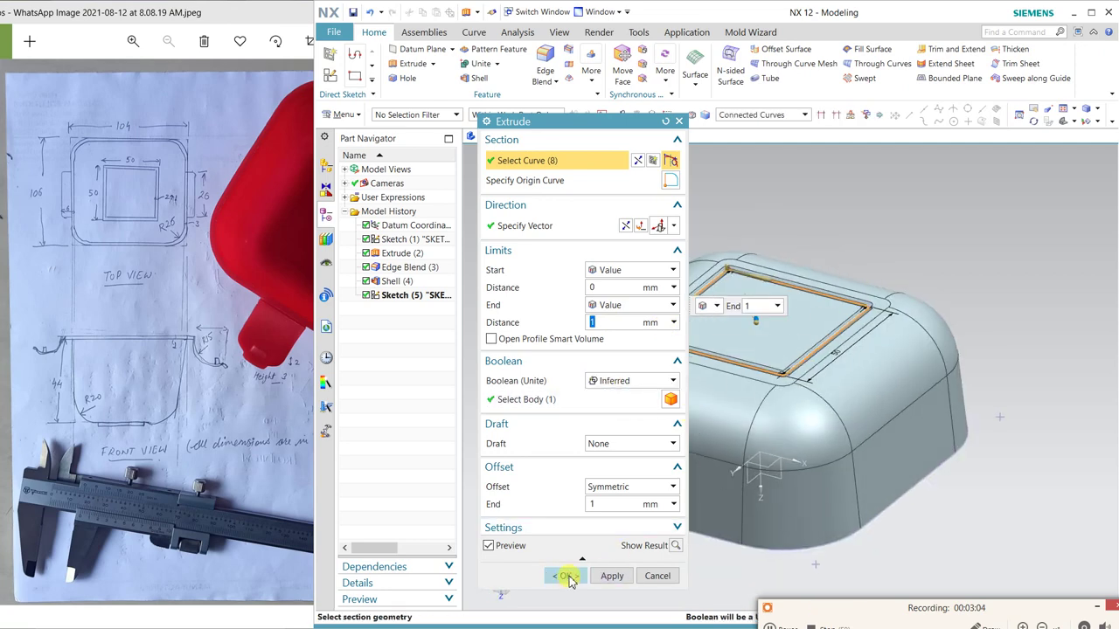
pyautogui.click(564, 576)
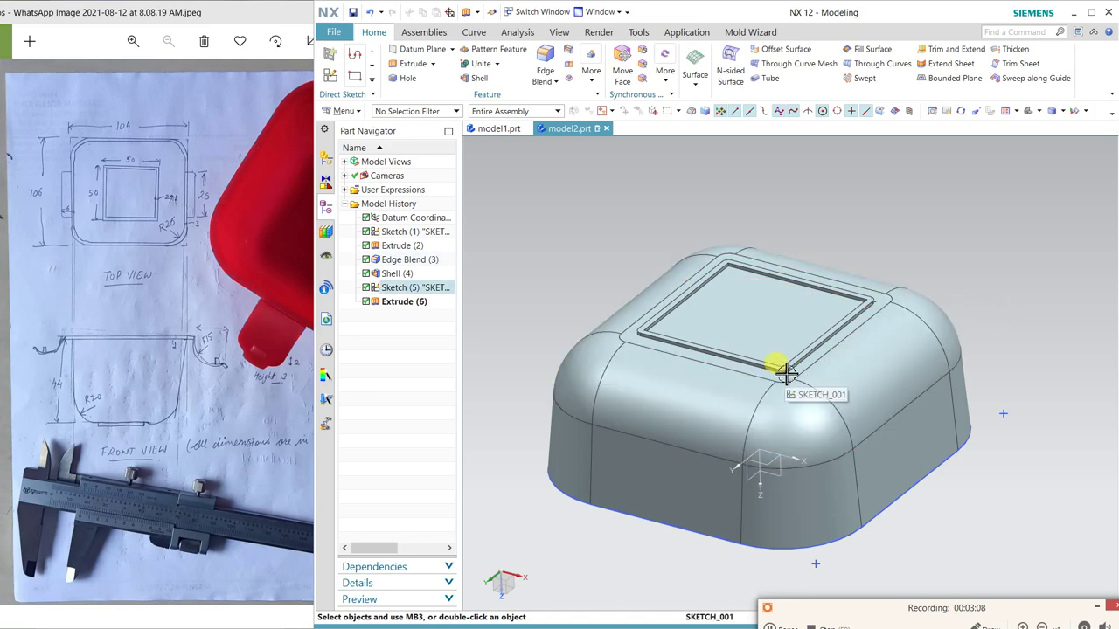
# - Orbit the model to look inside the bowl and begin a new sketch
pyautogui.moveTo(919, 242)
pyautogui.mouseDown(button='middle')
pyautogui.moveTo(940, 366)
pyautogui.moveTo(929, 393)
pyautogui.moveTo(831, 292)
pyautogui.moveTo(871, 400)
pyautogui.moveTo(841, 425)
pyautogui.moveTo(851, 434)
pyautogui.moveTo(864, 424)
pyautogui.moveTo(839, 418)
pyautogui.mouseUp(button='middle')
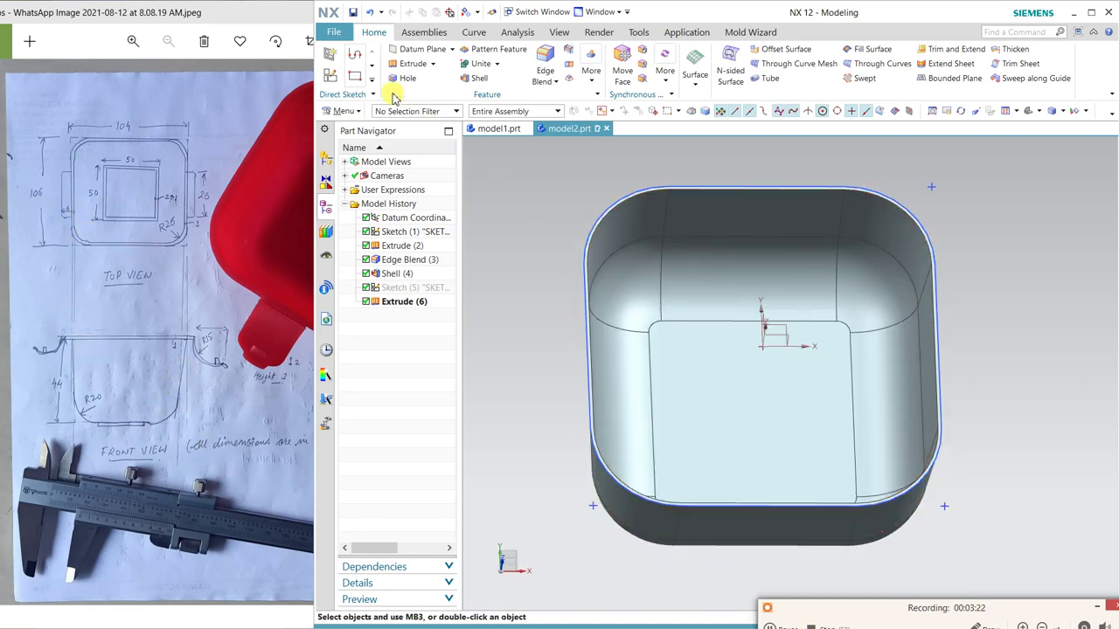
pyautogui.click(333, 80)
pyautogui.moveTo(1034, 322); pyautogui.dragTo(1024, 350, button='middle')
# - Sketch on the bowl's inner bottom and offset the rim outline 3 mm outward
pyautogui.click(784, 362)
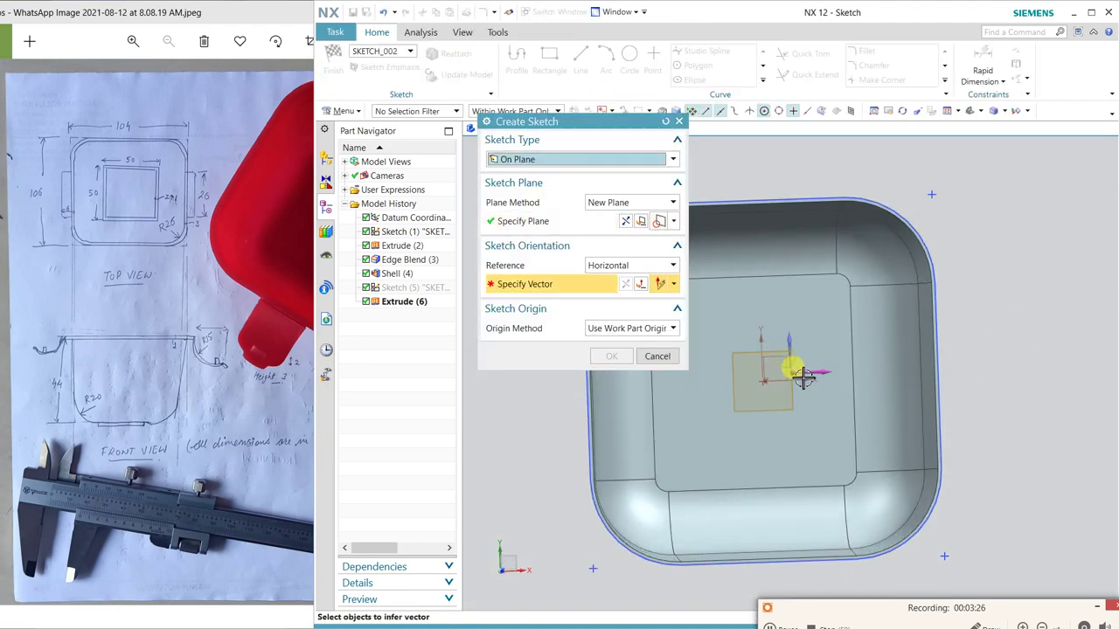
pyautogui.click(611, 356)
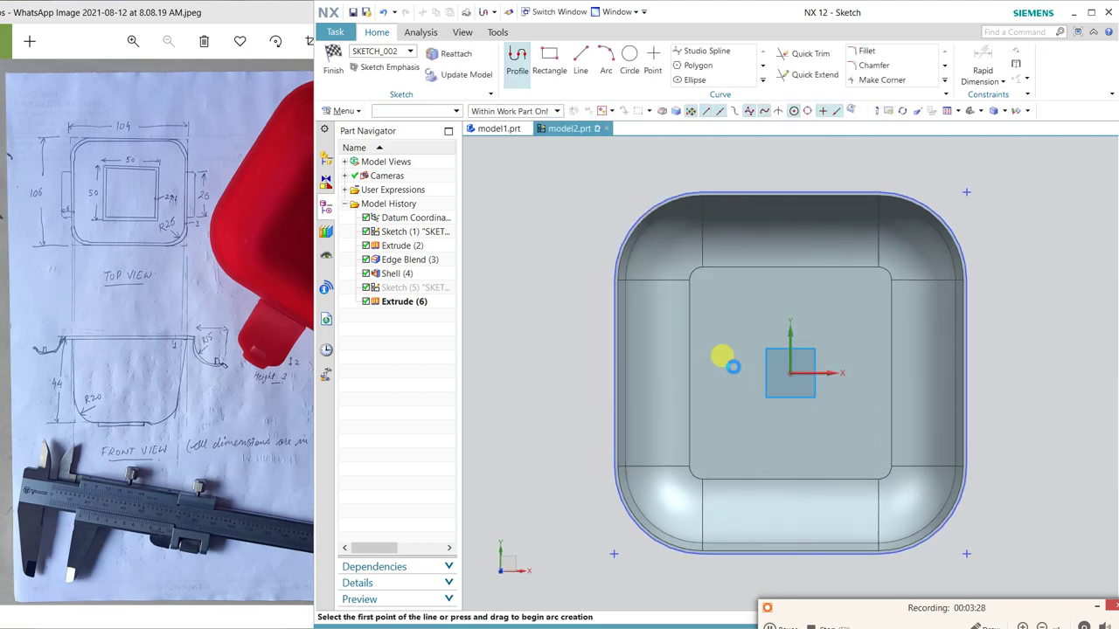
pyautogui.click(761, 82)
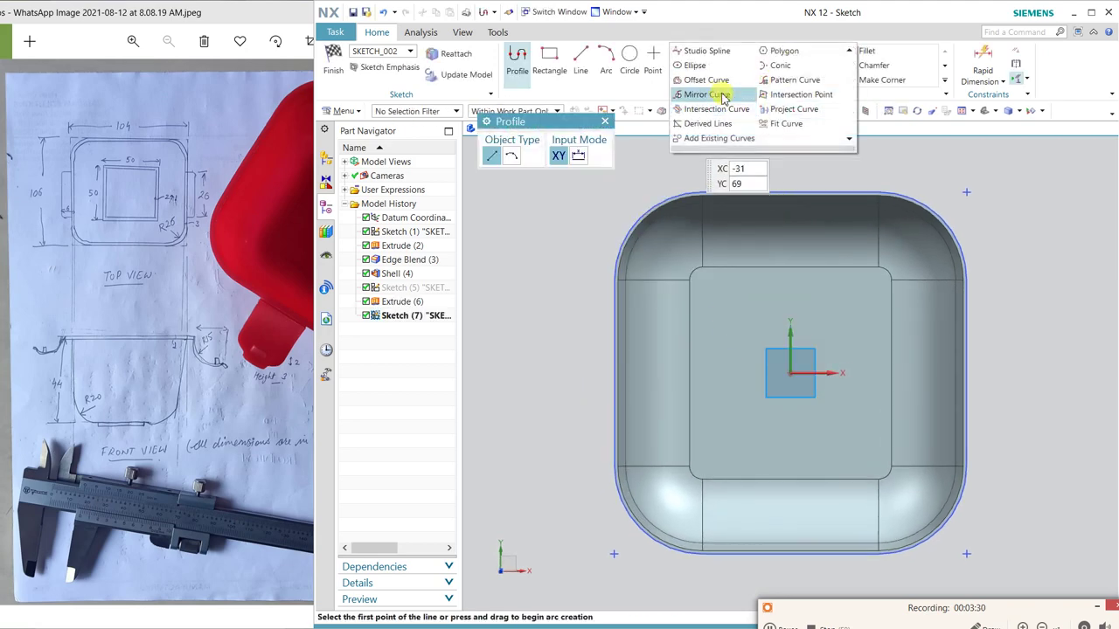
pyautogui.press('Escape')
pyautogui.press('Escape')
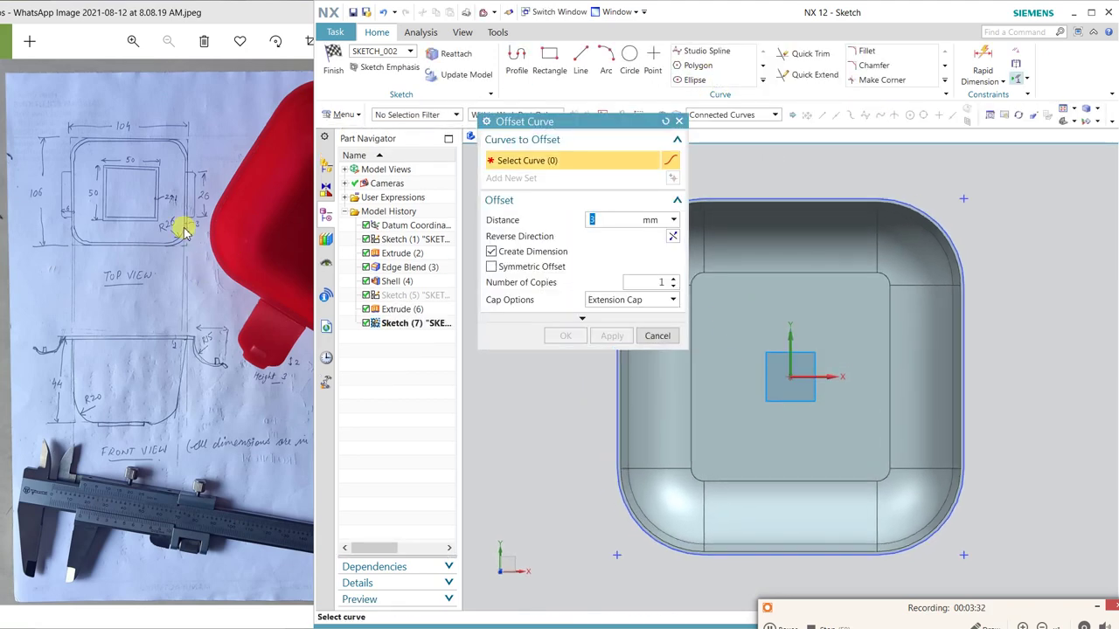
pyautogui.click(923, 209)
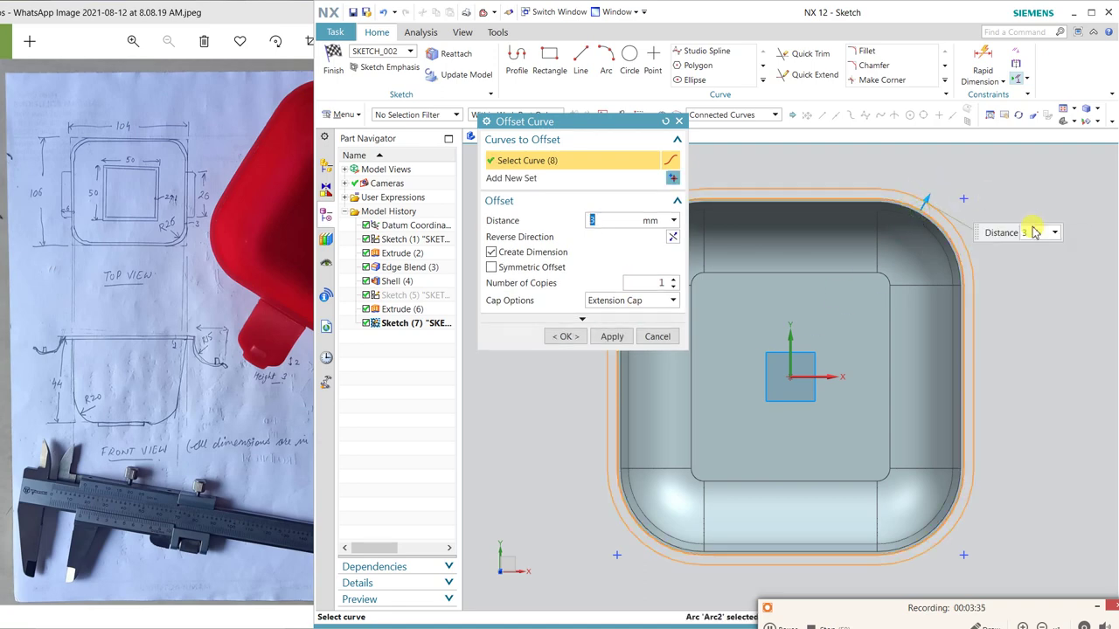
pyautogui.click(566, 337)
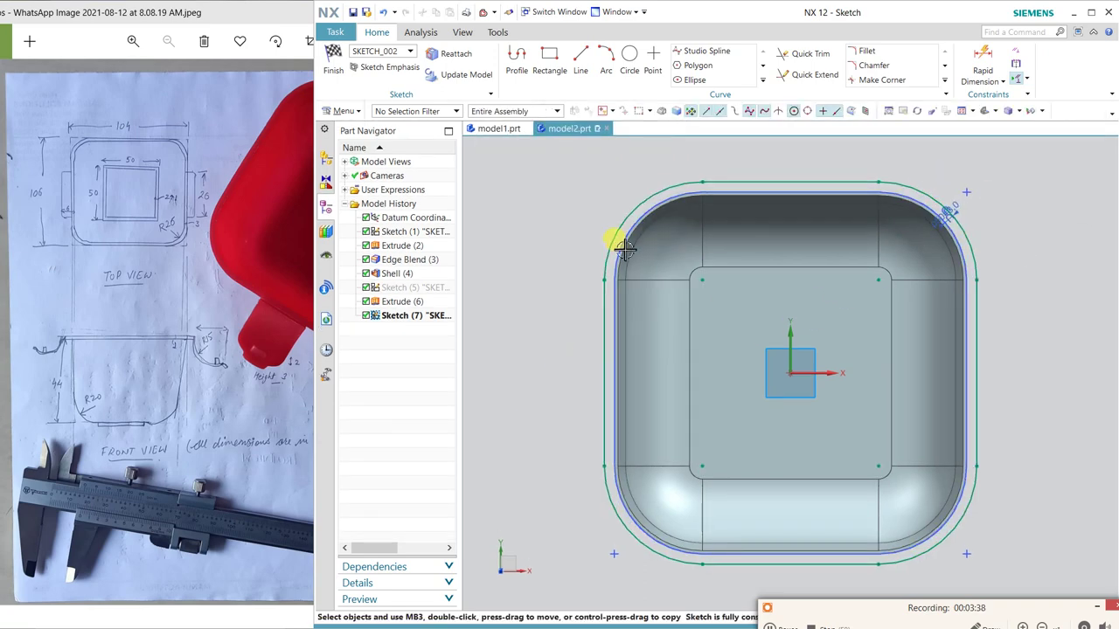
# - Project the bowl's inner edge chain into the sketch and finish it
pyautogui.click(762, 82)
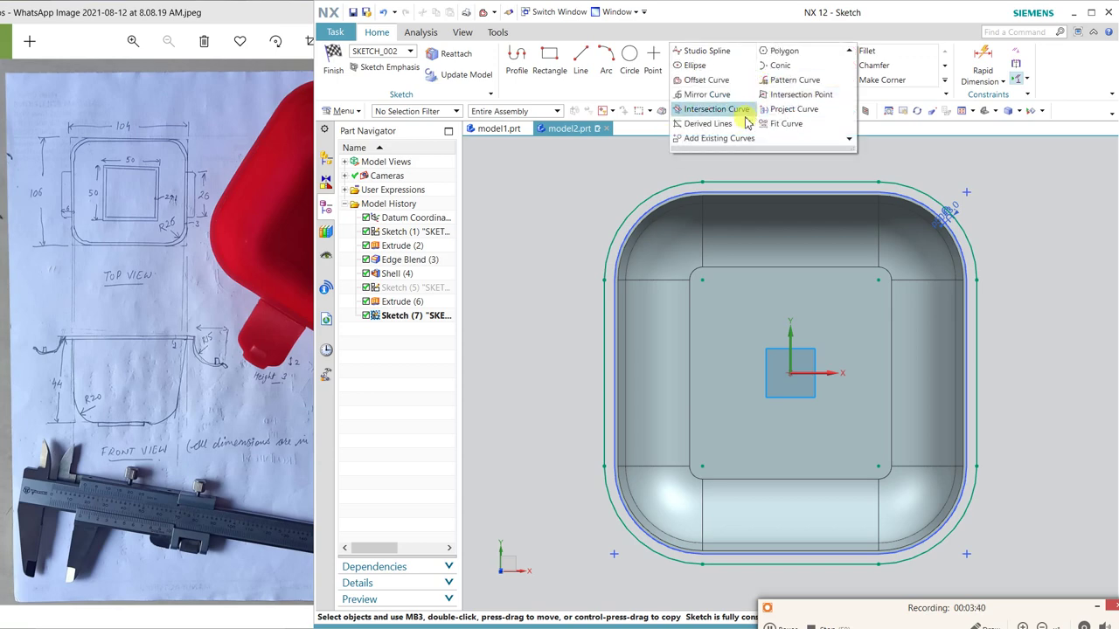
pyautogui.click(780, 108)
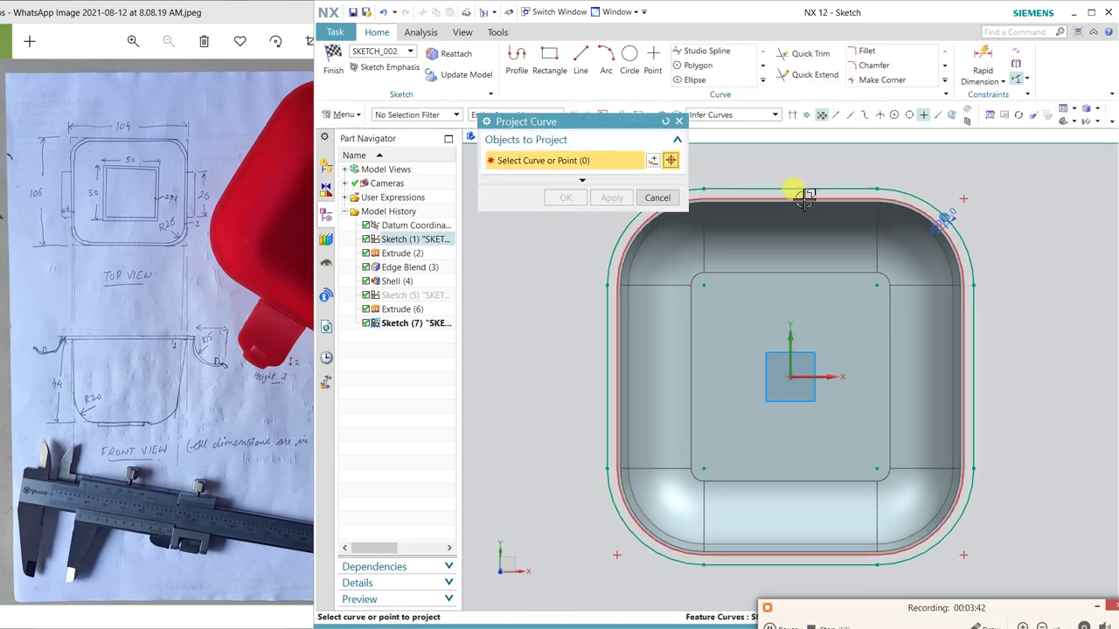
pyautogui.click(805, 189)
pyautogui.click(563, 197)
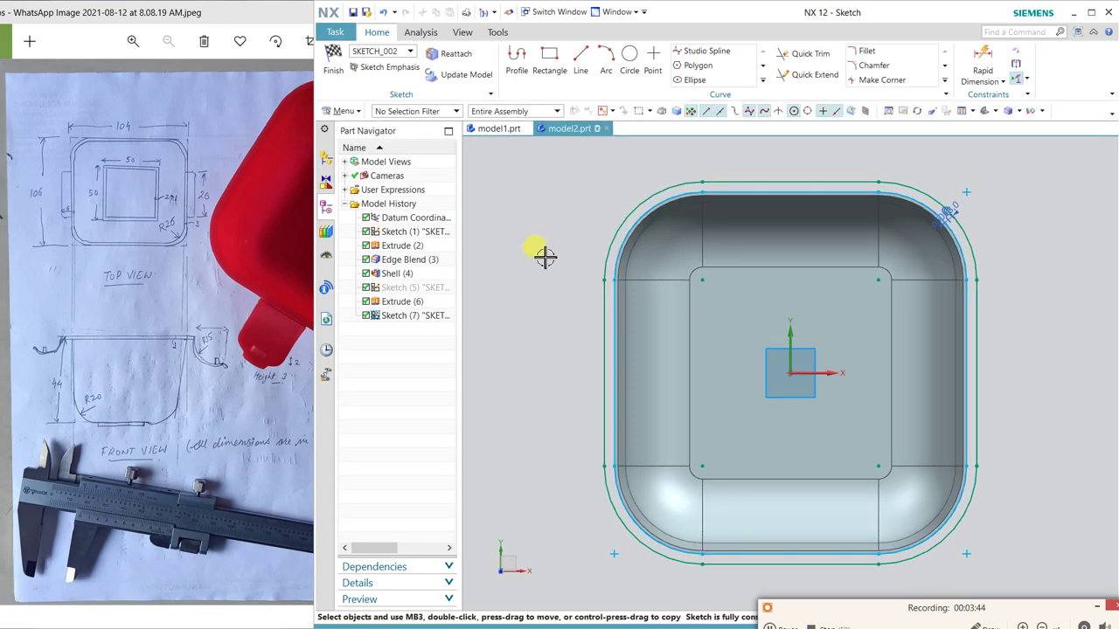
pyautogui.click(331, 62)
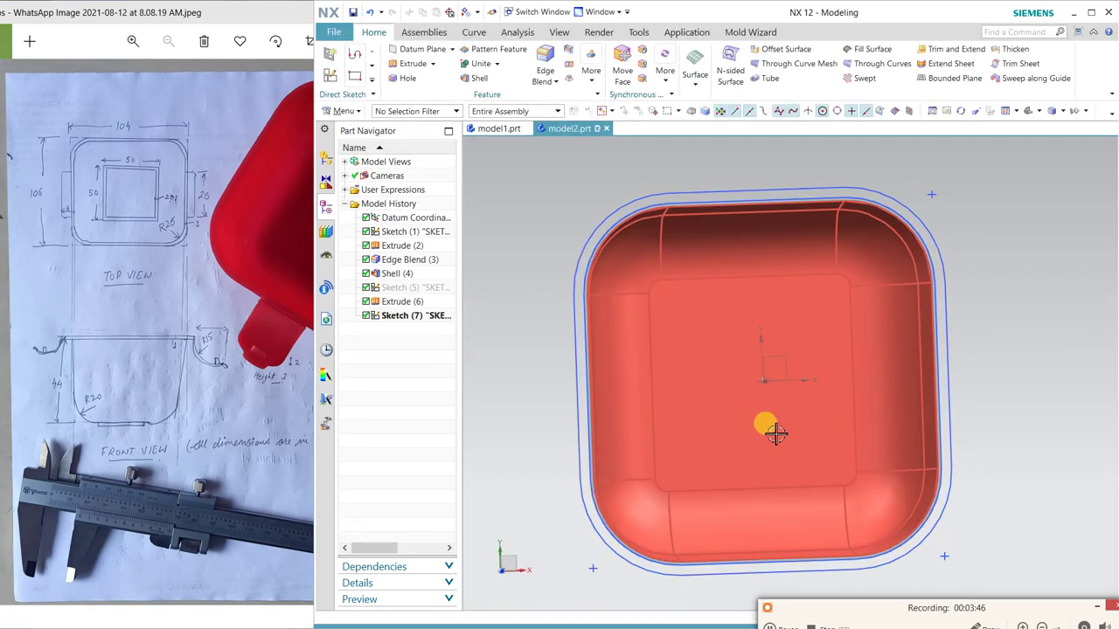
# - Extrude the offset rim outline 1 mm, reversed, as a separate body (Boolean None)
pyautogui.moveTo(774, 429); pyautogui.dragTo(781, 402, button='middle')
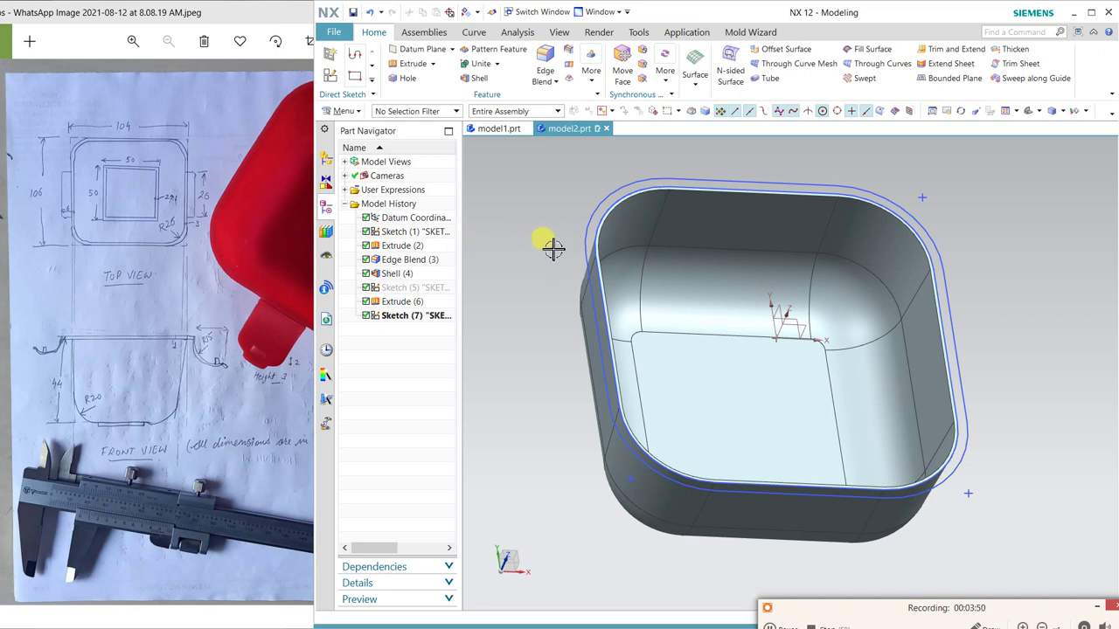
pyautogui.moveTo(554, 249); pyautogui.dragTo(529, 178, button='middle')
pyautogui.click(412, 64)
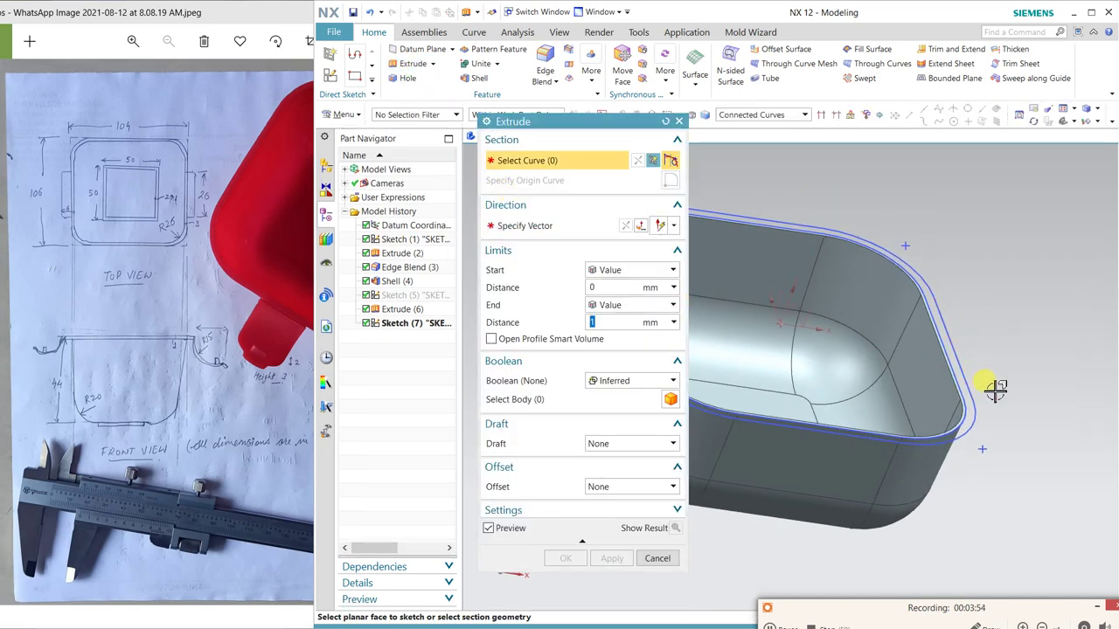
pyautogui.moveTo(994, 382)
pyautogui.mouseDown(button='middle')
pyautogui.moveTo(996, 370)
pyautogui.moveTo(1007, 374)
pyautogui.moveTo(989, 380)
pyautogui.moveTo(970, 364)
pyautogui.mouseUp(button='middle')
pyautogui.click(963, 360)
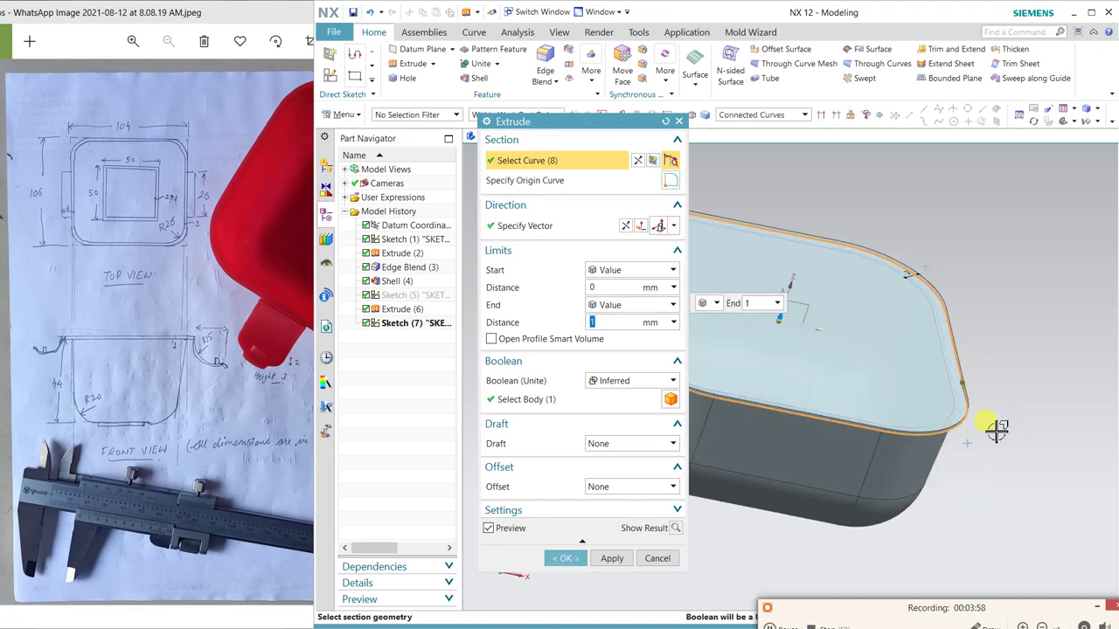
pyautogui.moveTo(1002, 418)
pyautogui.mouseDown(button='middle')
pyautogui.moveTo(999, 307)
pyautogui.moveTo(854, 370)
pyautogui.mouseUp(button='middle')
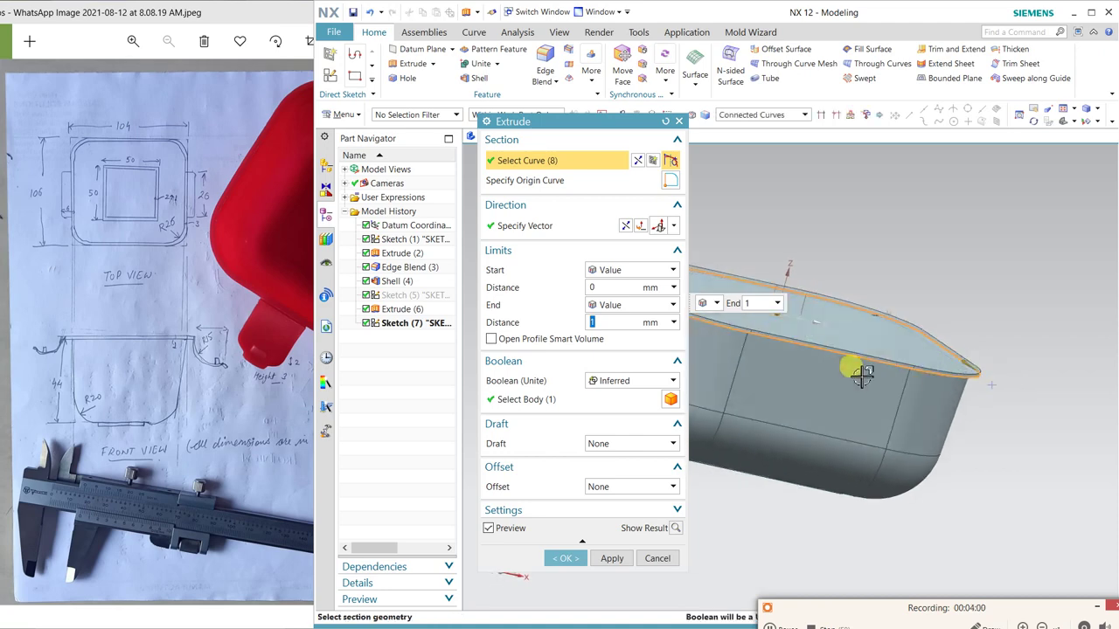
pyautogui.click(626, 226)
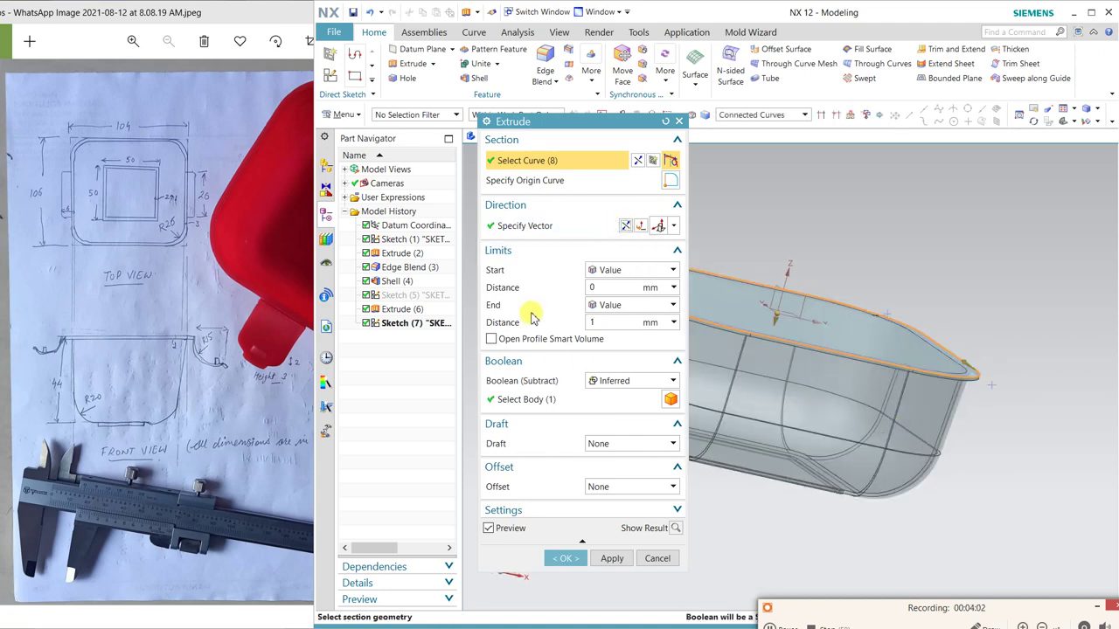
pyautogui.click(609, 383)
pyautogui.click(610, 395)
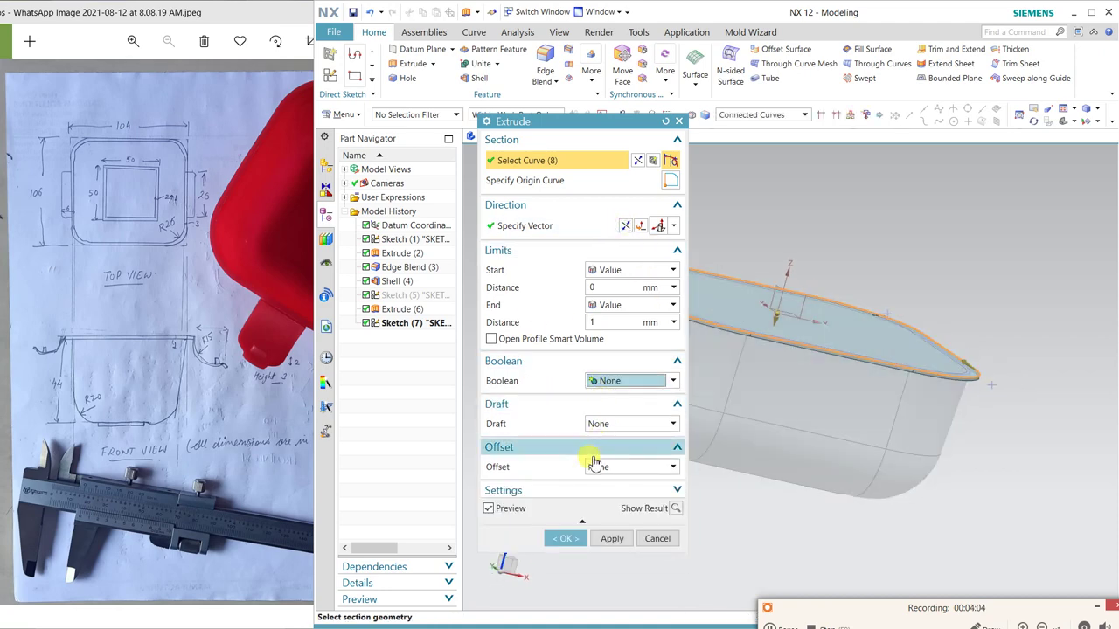
pyautogui.click(565, 539)
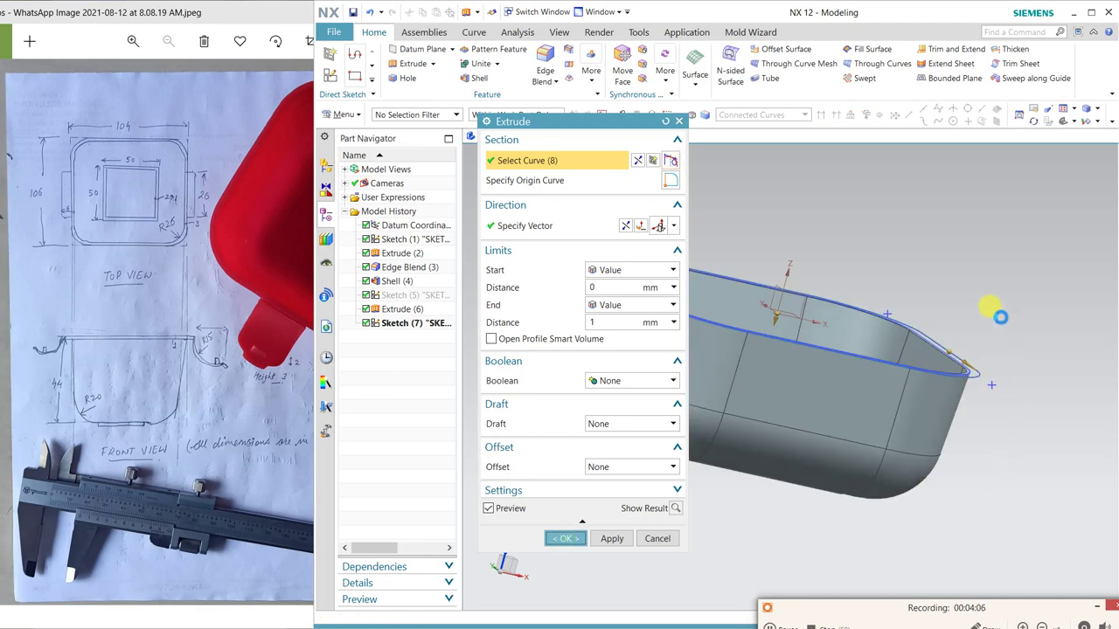
pyautogui.moveTo(983, 291); pyautogui.dragTo(970, 302, button='middle')
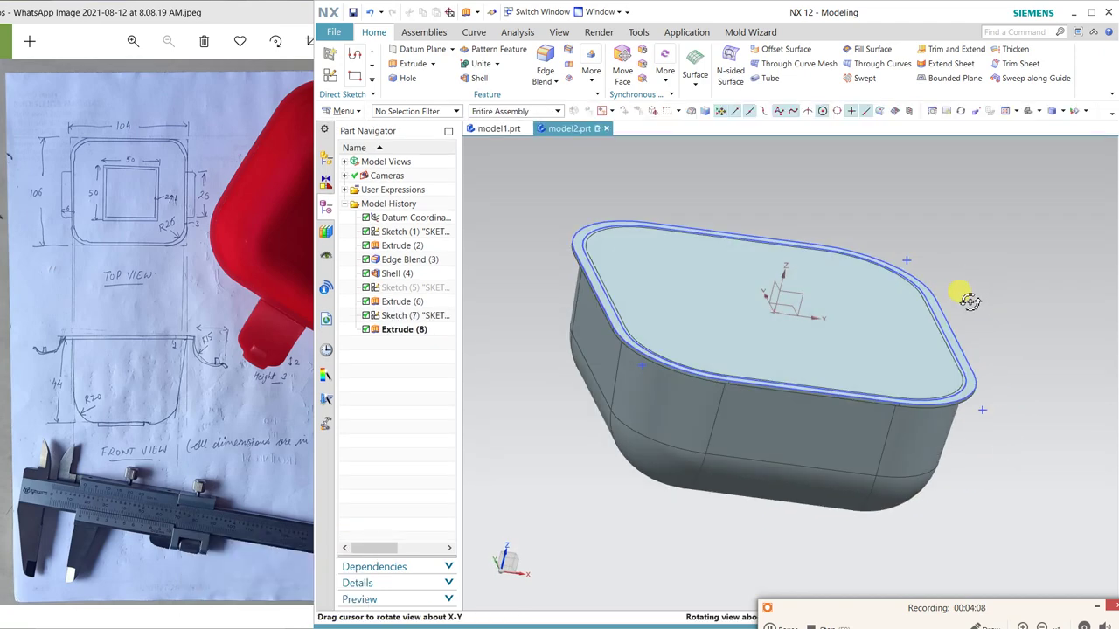
# - Subtract a 1 mm extrusion of the top-edge outline from the body with 5° section draft
pyautogui.click(413, 64)
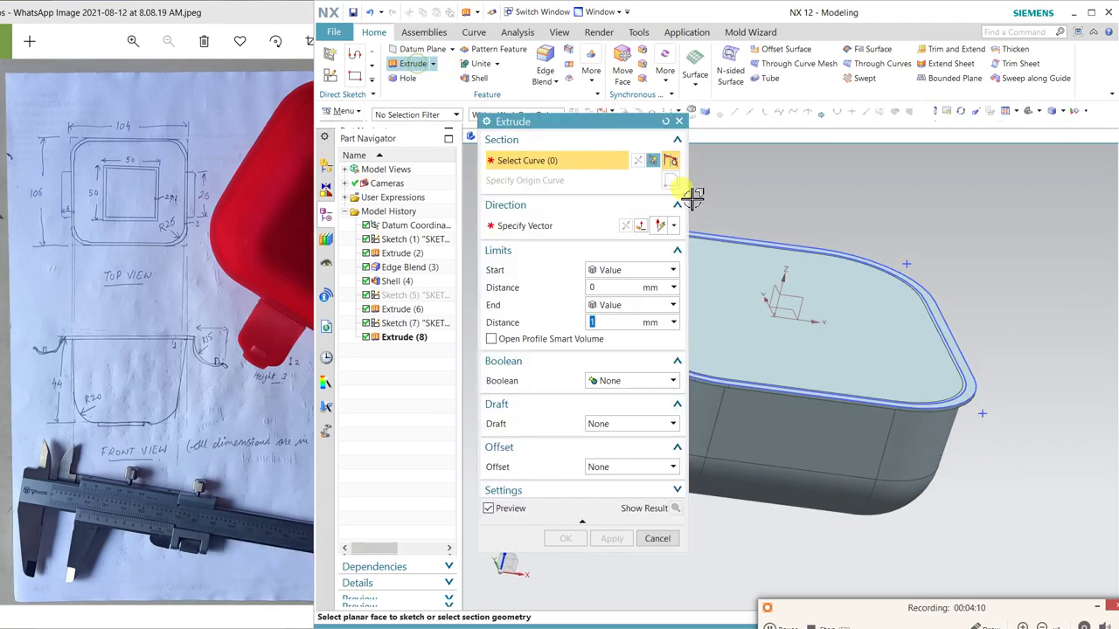
pyautogui.click(777, 247)
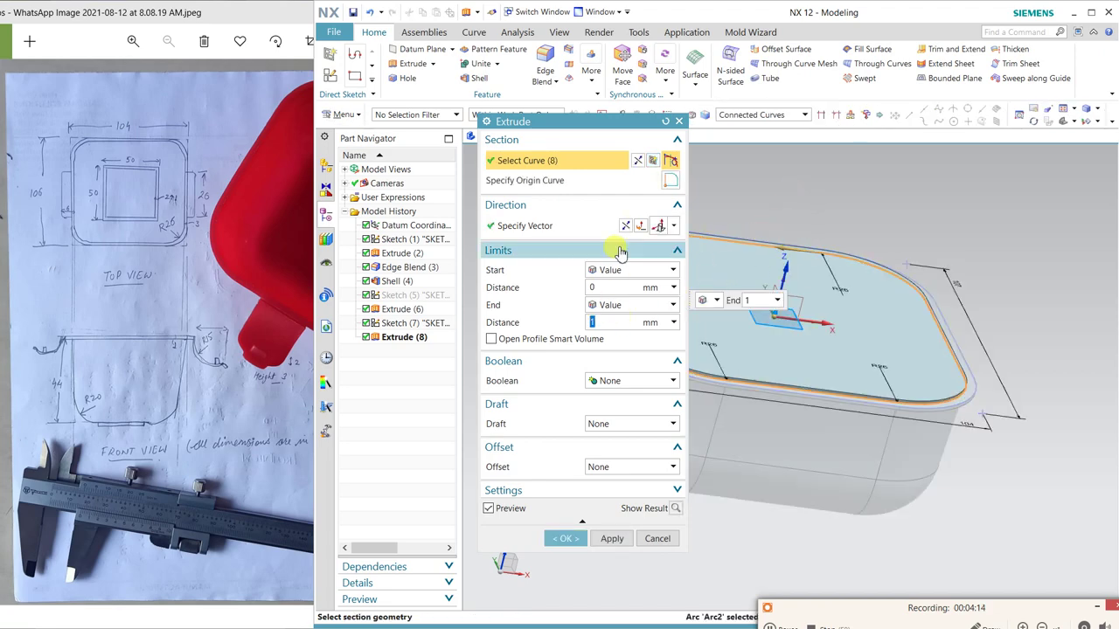
pyautogui.click(613, 382)
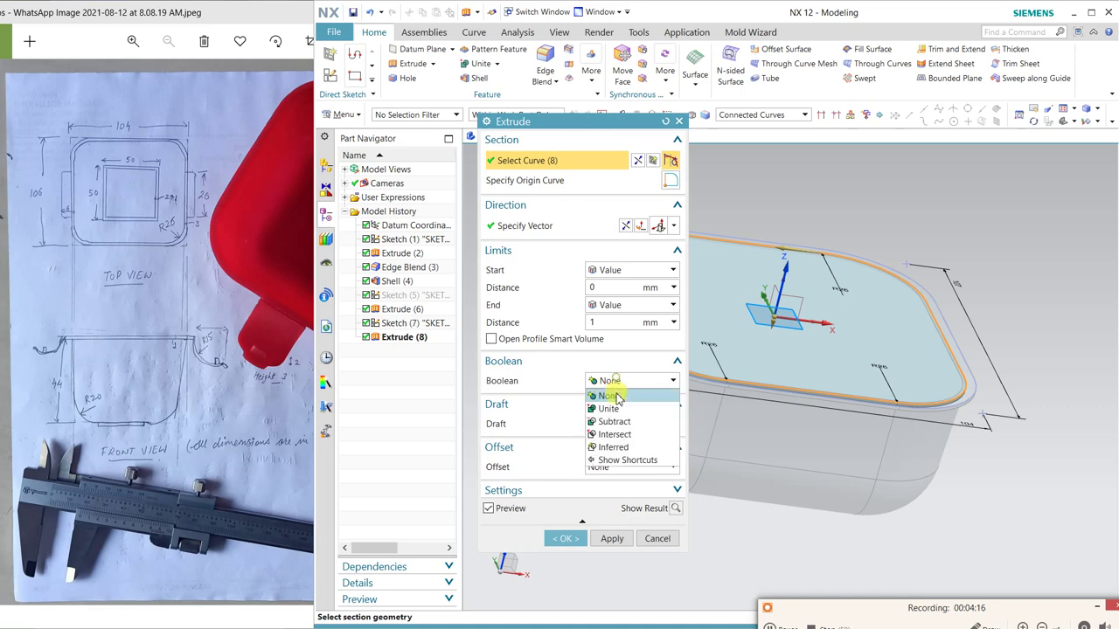
pyautogui.click(609, 420)
pyautogui.click(973, 383)
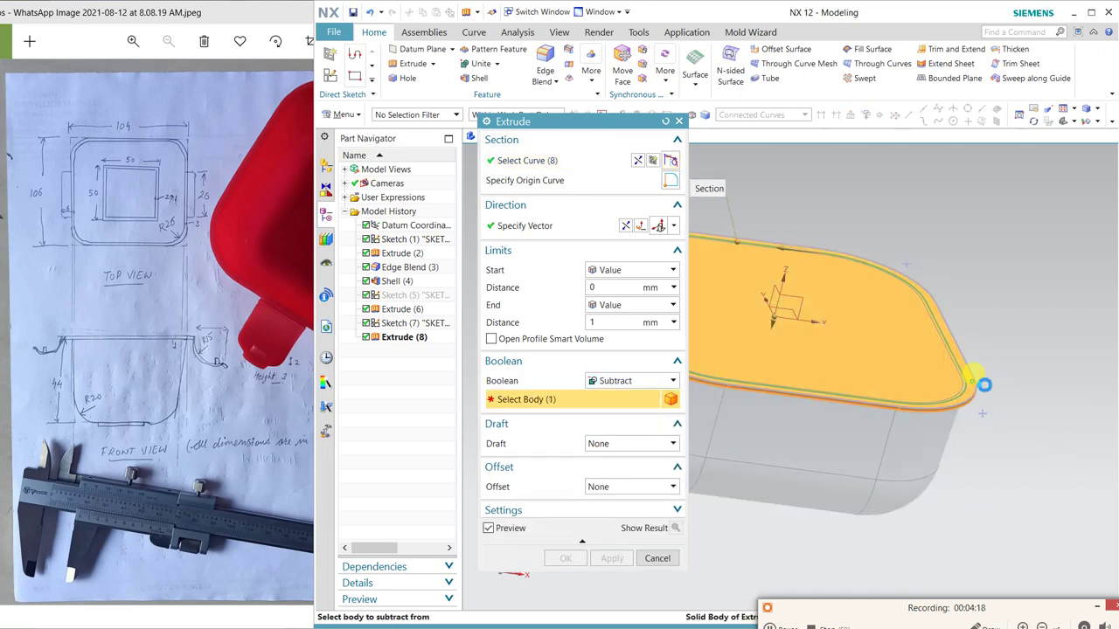
pyautogui.click(614, 446)
pyautogui.click(614, 481)
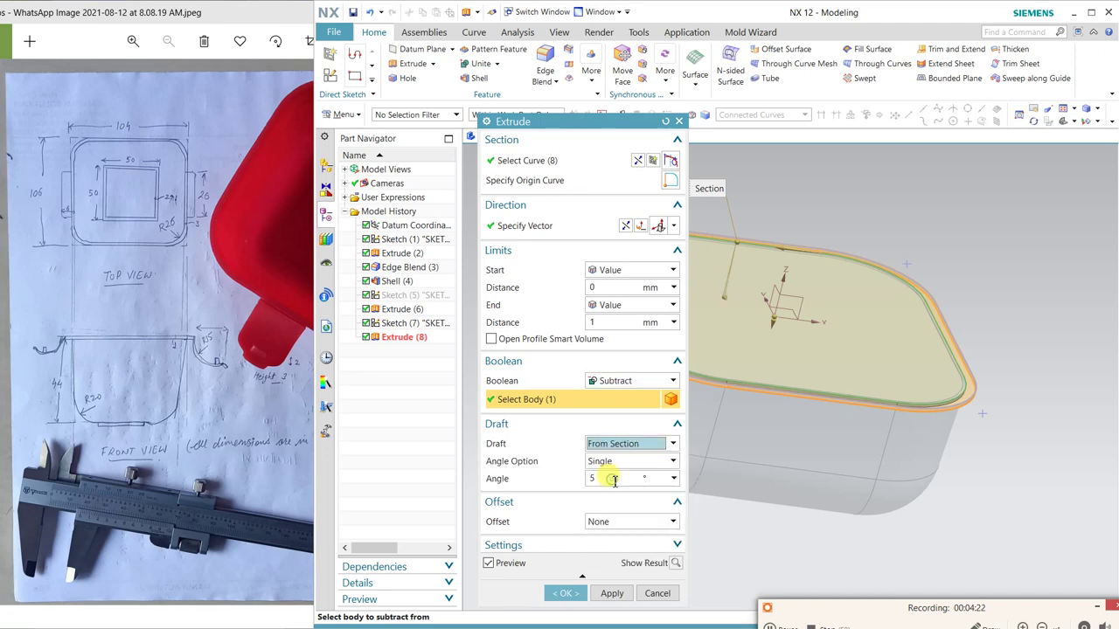
pyautogui.click(565, 593)
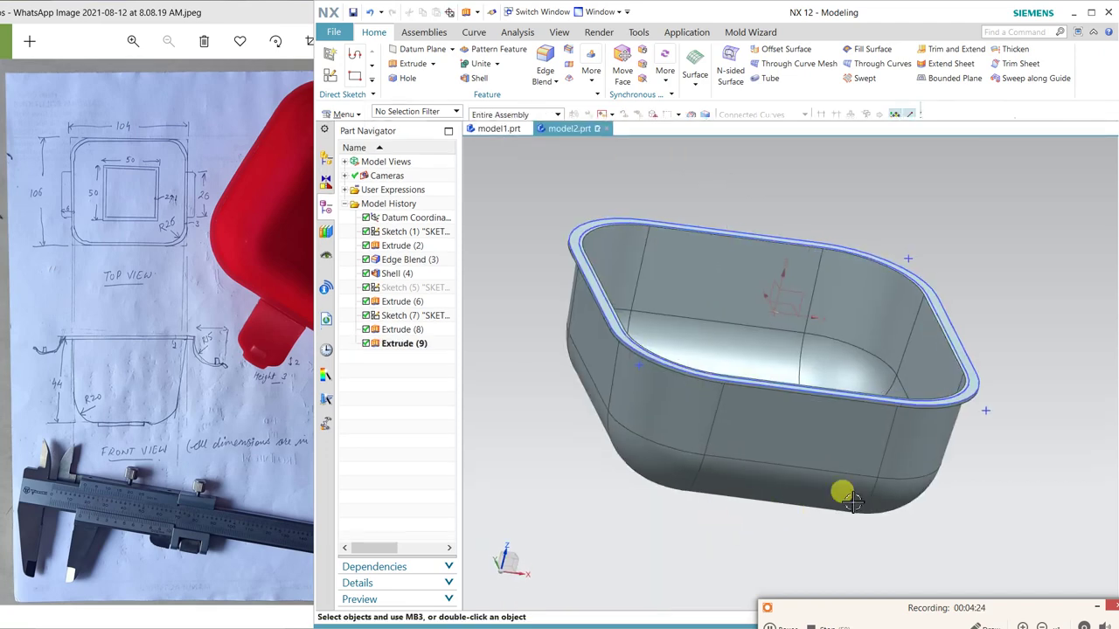
pyautogui.moveTo(1002, 381)
pyautogui.mouseDown(button='middle')
pyautogui.moveTo(986, 355)
pyautogui.moveTo(1002, 367)
pyautogui.moveTo(961, 345)
pyautogui.moveTo(894, 393)
pyautogui.mouseUp(button='middle')
# - Unite the rim flange body into the bowl as one solid, then orbit to inspect the merged rim
pyautogui.click(479, 63)
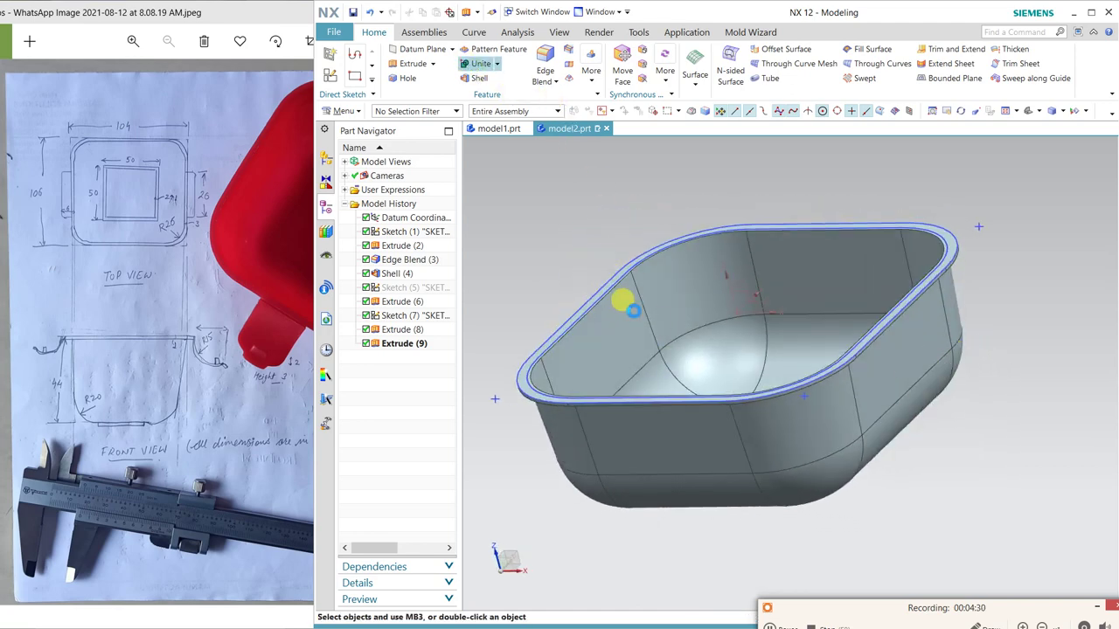
pyautogui.click(727, 262)
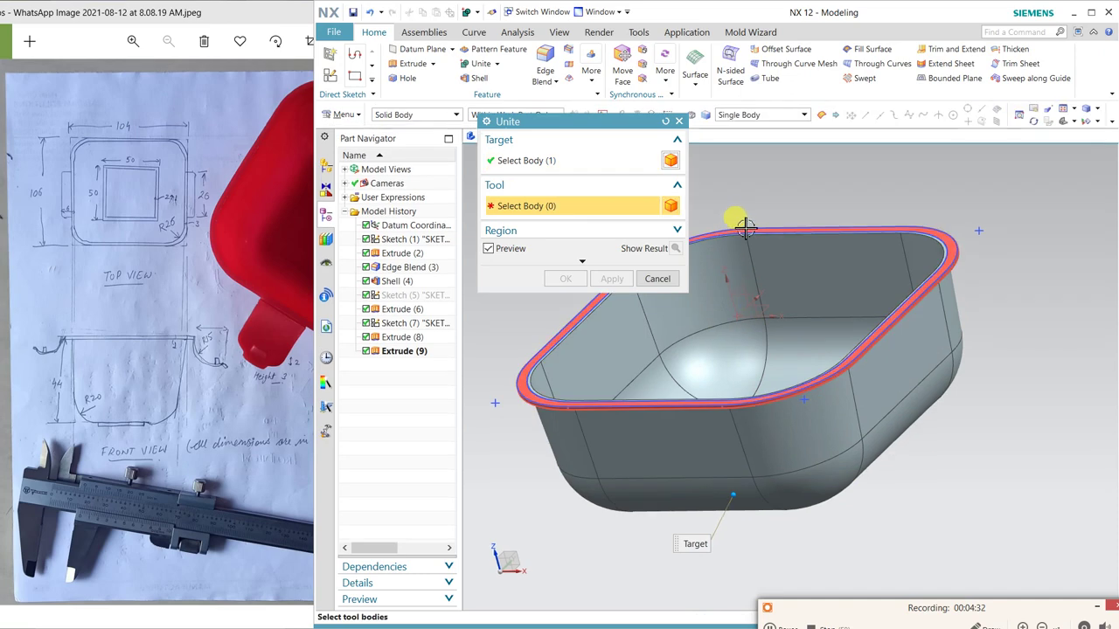
pyautogui.click(741, 226)
pyautogui.click(564, 278)
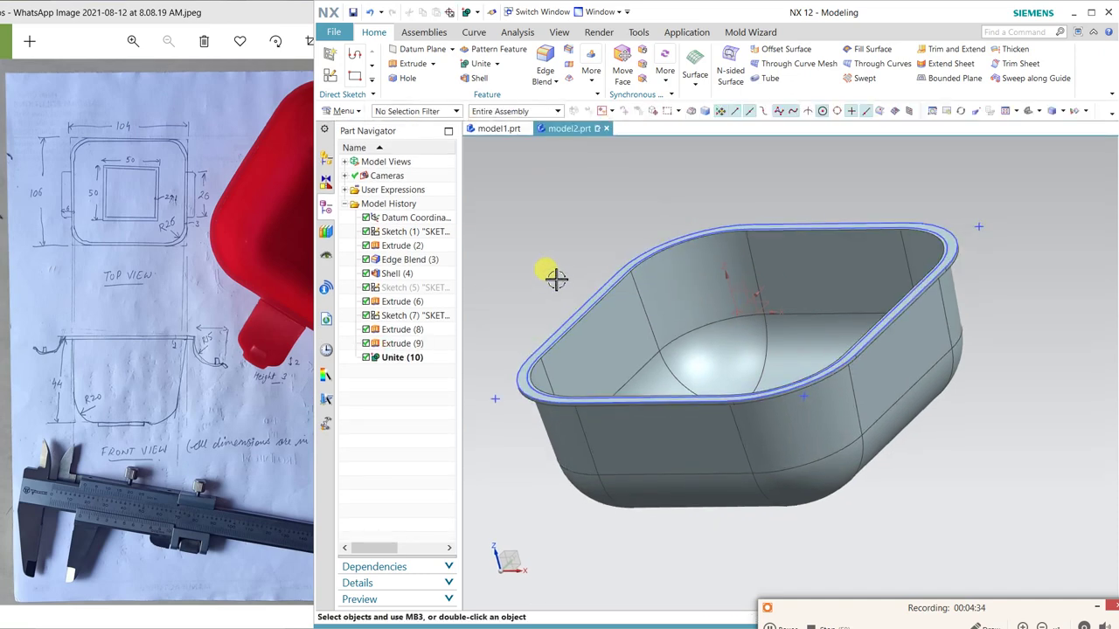
pyautogui.moveTo(557, 278)
pyautogui.mouseDown(button='middle')
pyautogui.moveTo(578, 284)
pyautogui.moveTo(591, 270)
pyautogui.mouseUp(button='middle')
pyautogui.moveTo(991, 282)
pyautogui.mouseDown(button='middle')
pyautogui.moveTo(947, 257)
pyautogui.moveTo(956, 260)
pyautogui.mouseUp(button='middle')
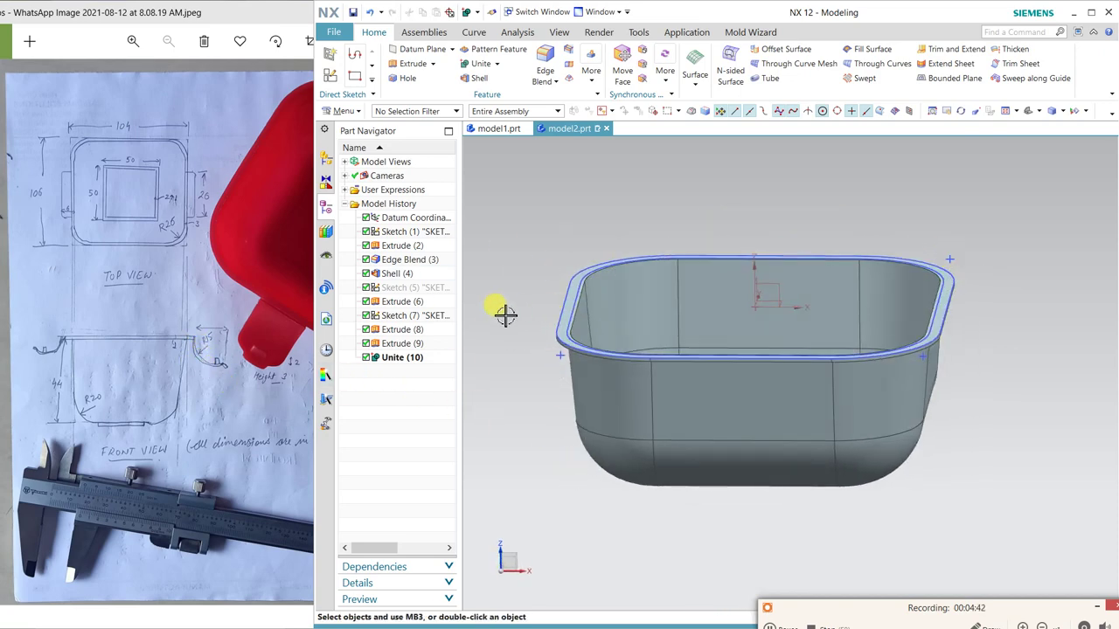
# - Create a sketch on the vertical plane through the bowl with a horizontal reference, framing the rim's right corner
pyautogui.click(329, 54)
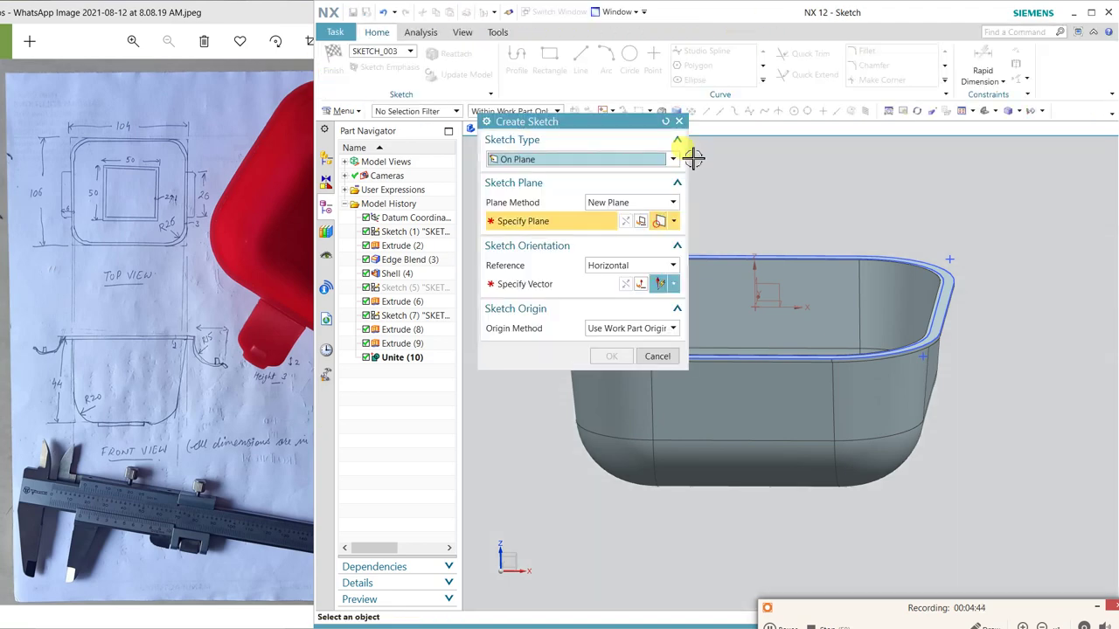
pyautogui.click(767, 288)
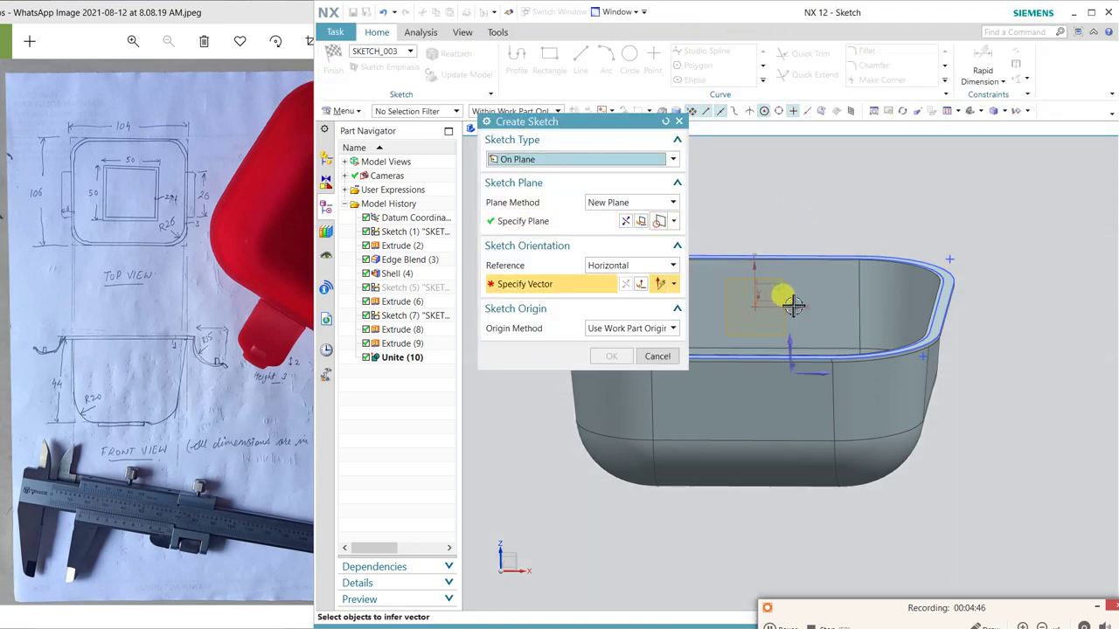
pyautogui.click(798, 307)
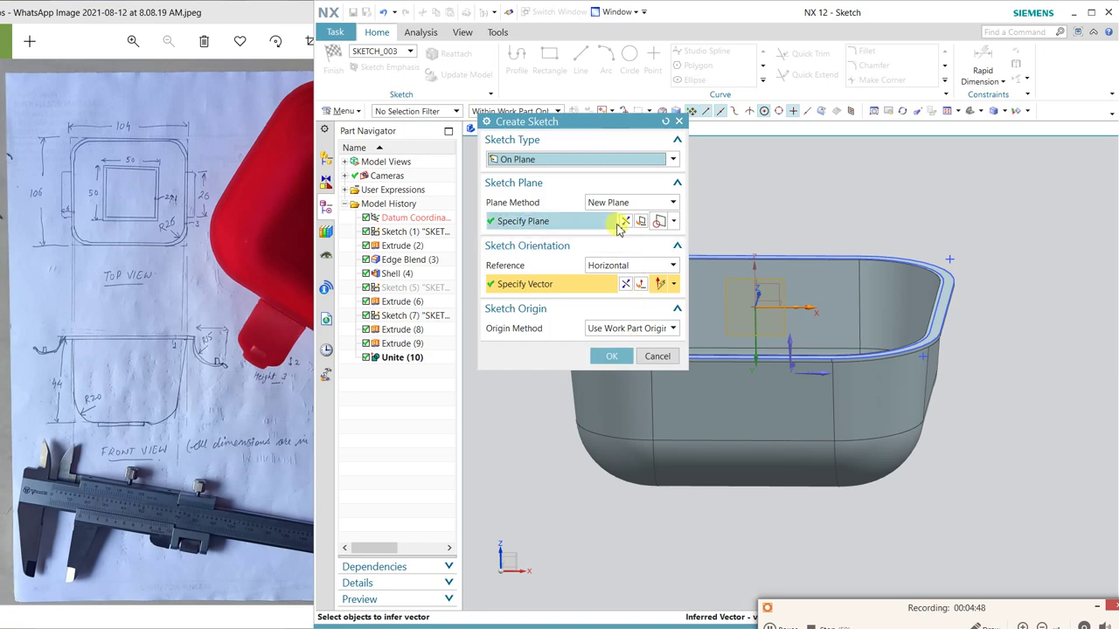
pyautogui.click(616, 221)
pyautogui.click(609, 356)
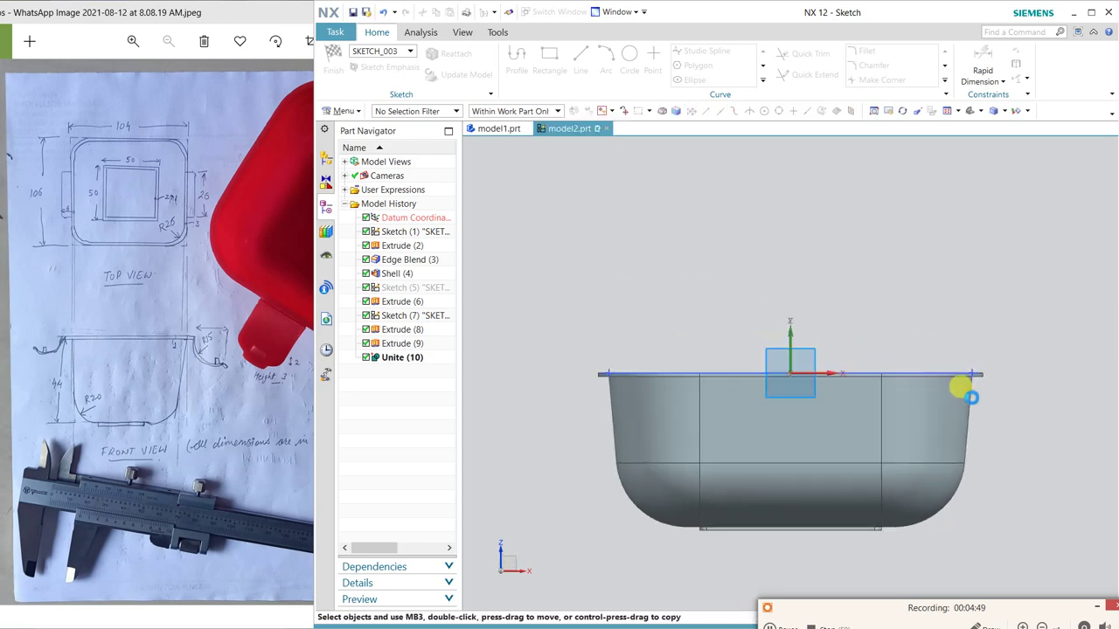
pyautogui.scroll(-3, 1006, 378)
pyautogui.keyDown('shift'); pyautogui.moveTo(1007, 374); pyautogui.dragTo(769, 254, button='middle'); pyautogui.keyUp('shift')
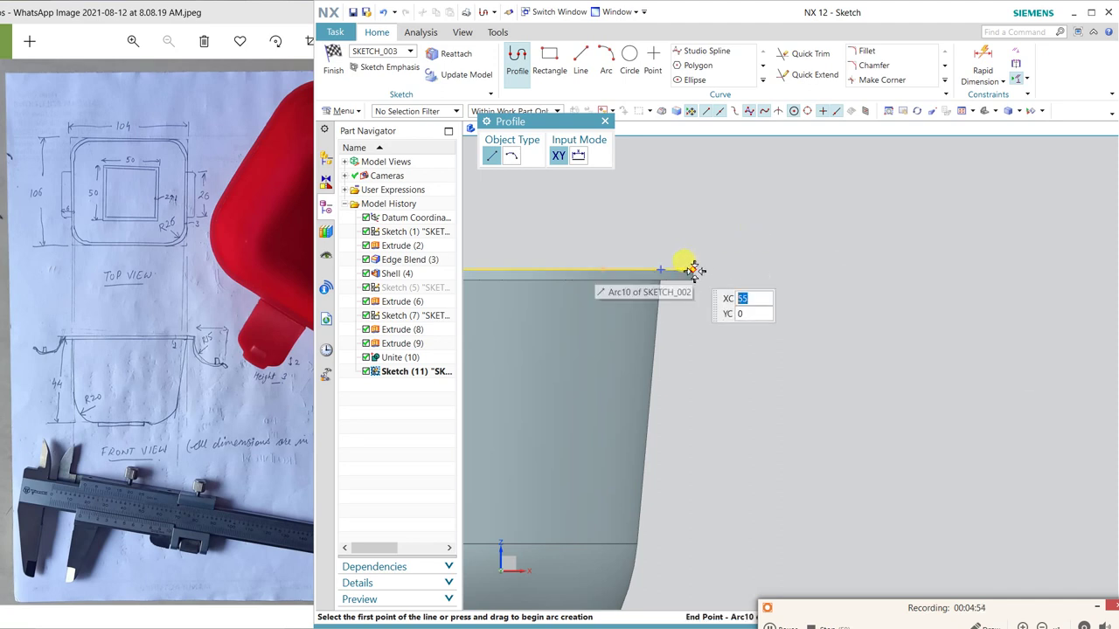
# - Sketch a 5 mm horizontal line from the rim corner, then a three-point arc curving downward
pyautogui.click(691, 270)
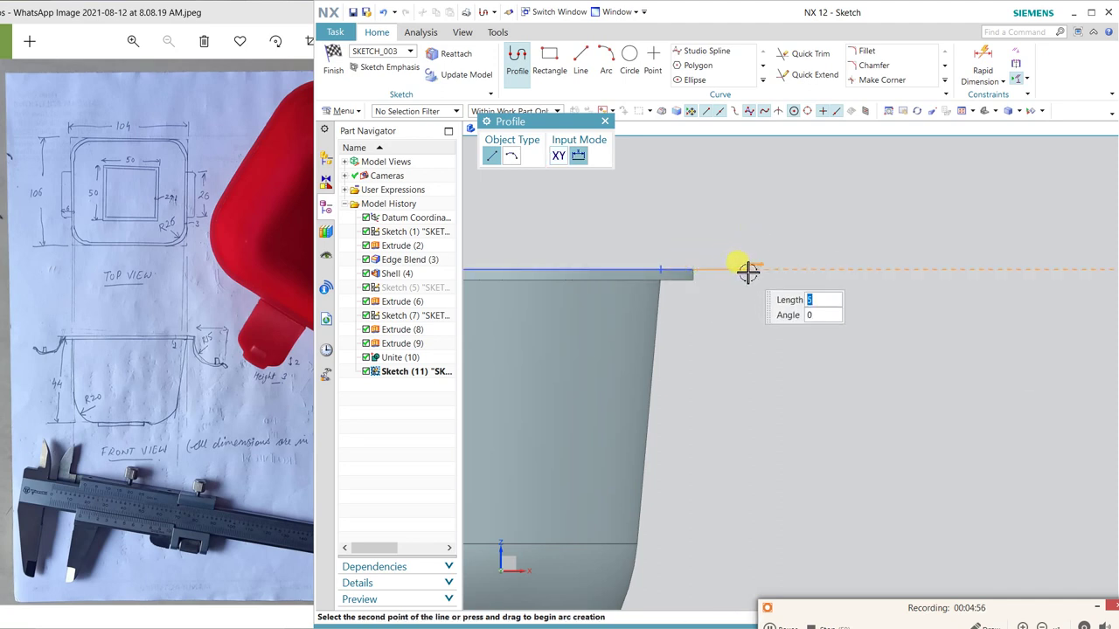
pyautogui.press('Return')
pyautogui.click(605, 59)
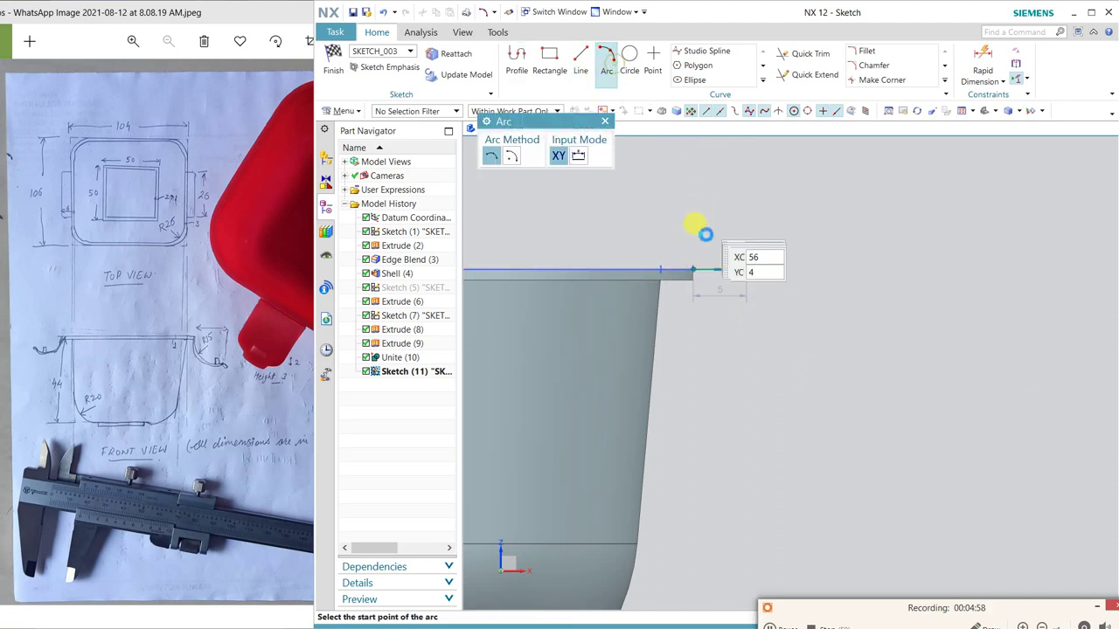
pyautogui.click(748, 271)
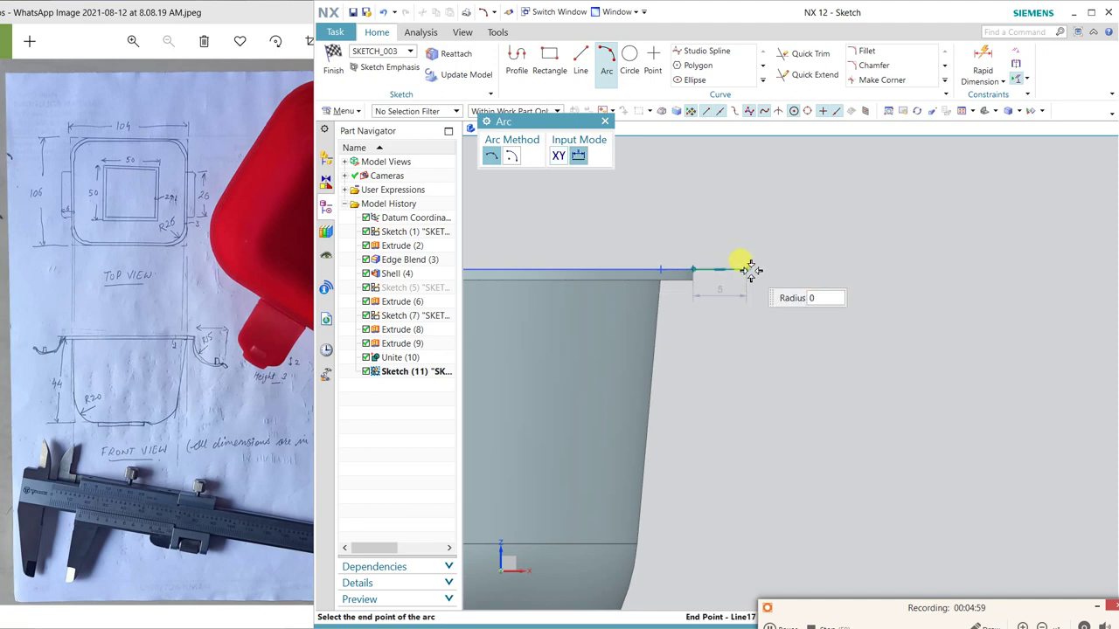
pyautogui.click(856, 423)
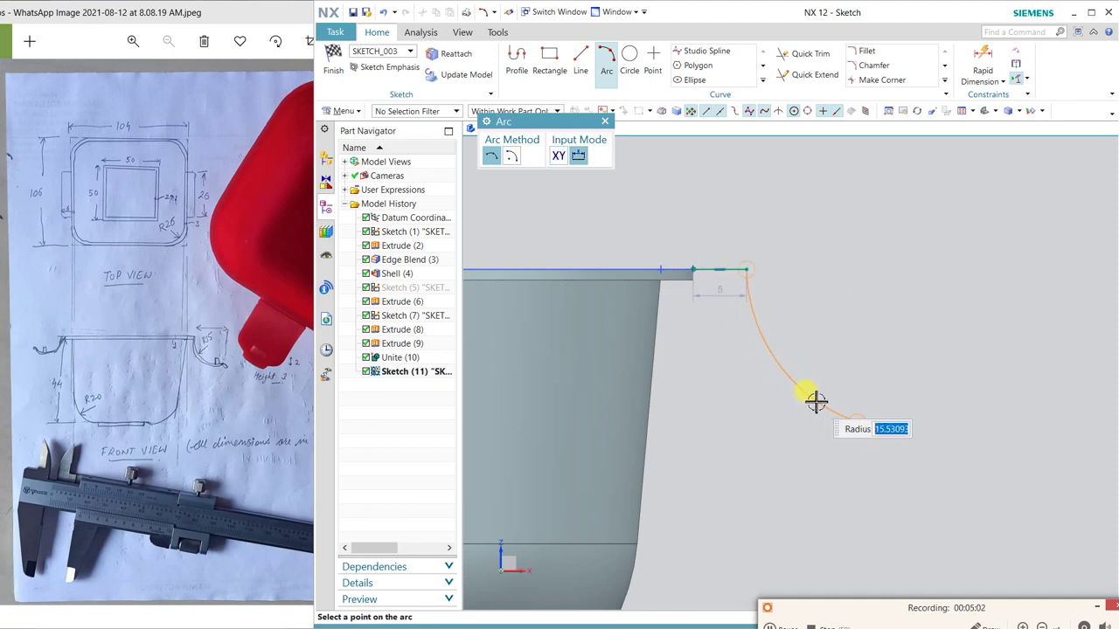
pyautogui.click(813, 400)
pyautogui.press('Escape')
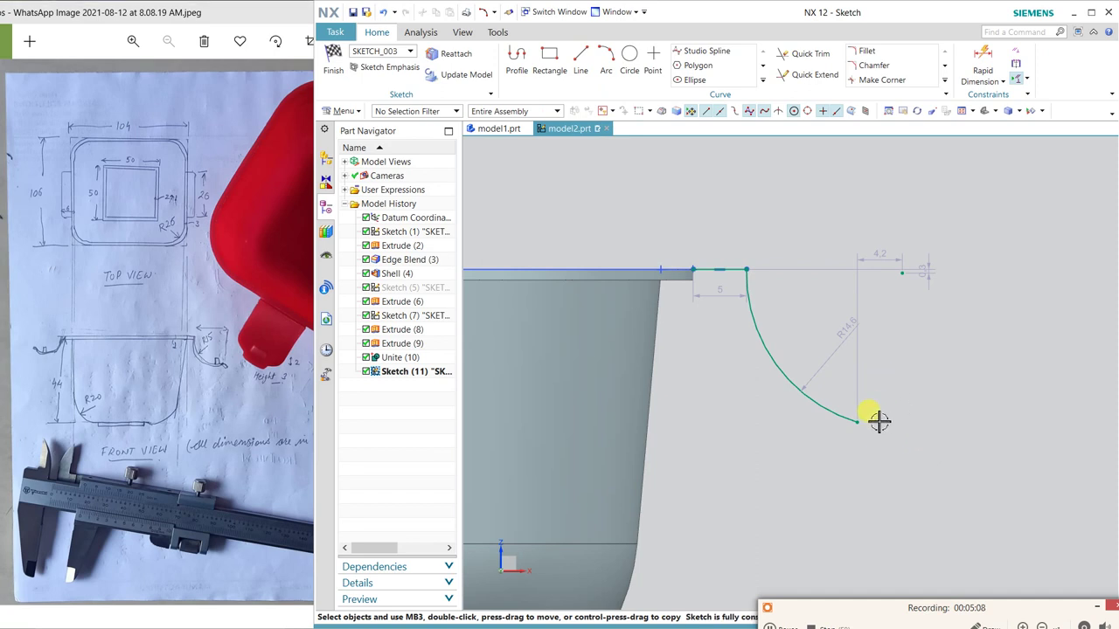
# - Set the handle arc radius to 15 and the horizontal offset dimension to 0
pyautogui.doubleClick(844, 339)
pyautogui.write('15')
pyautogui.press('Return')
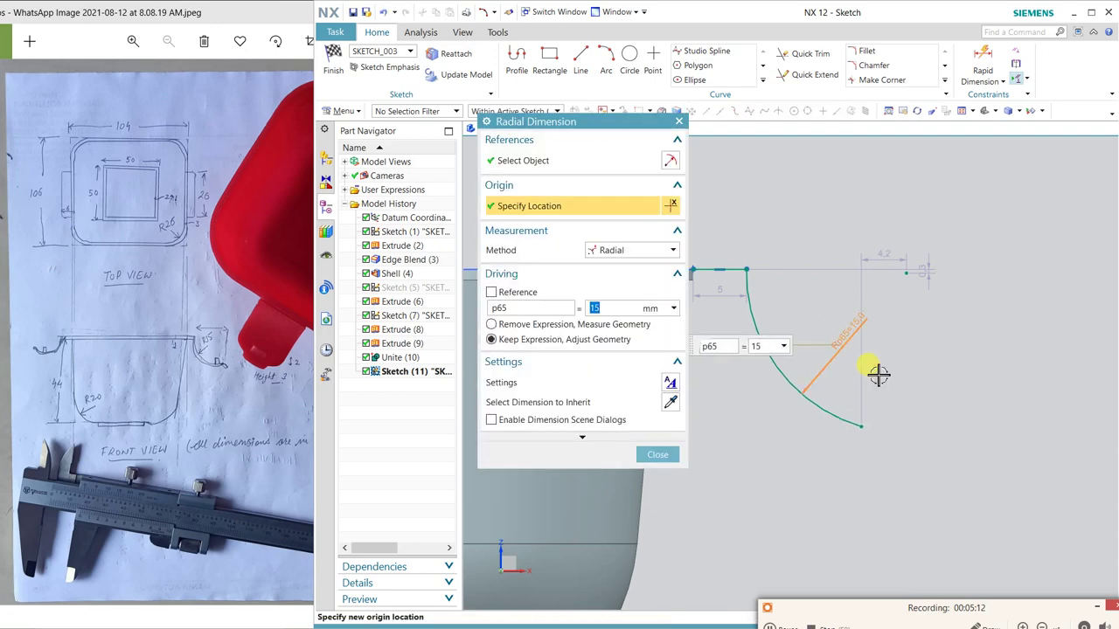
pyautogui.click(657, 455)
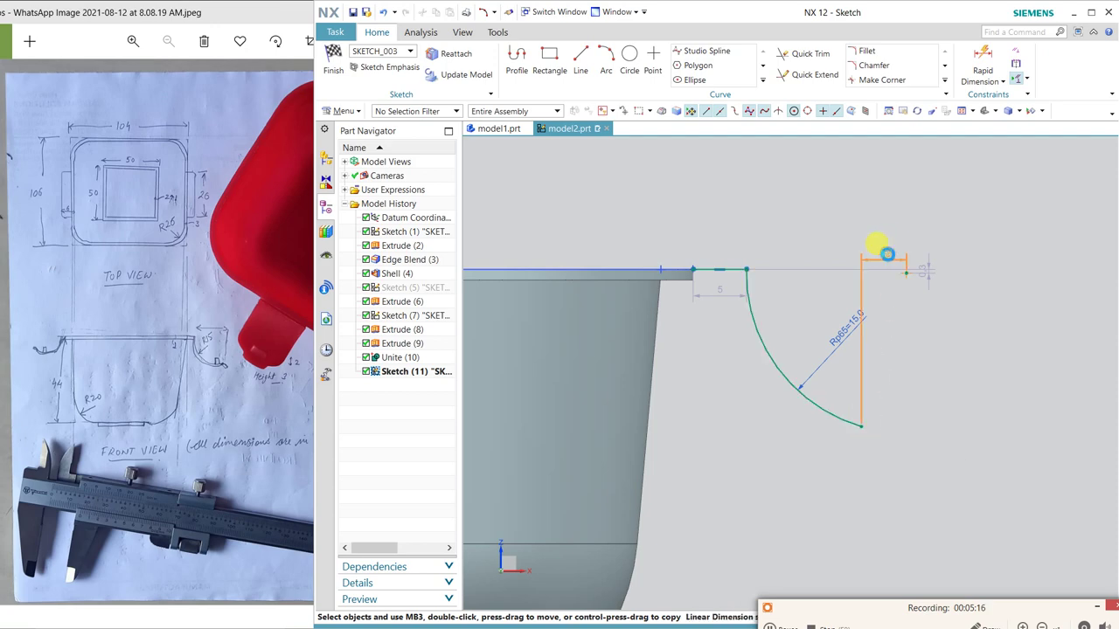
pyautogui.doubleClick(887, 255)
pyautogui.write('0')
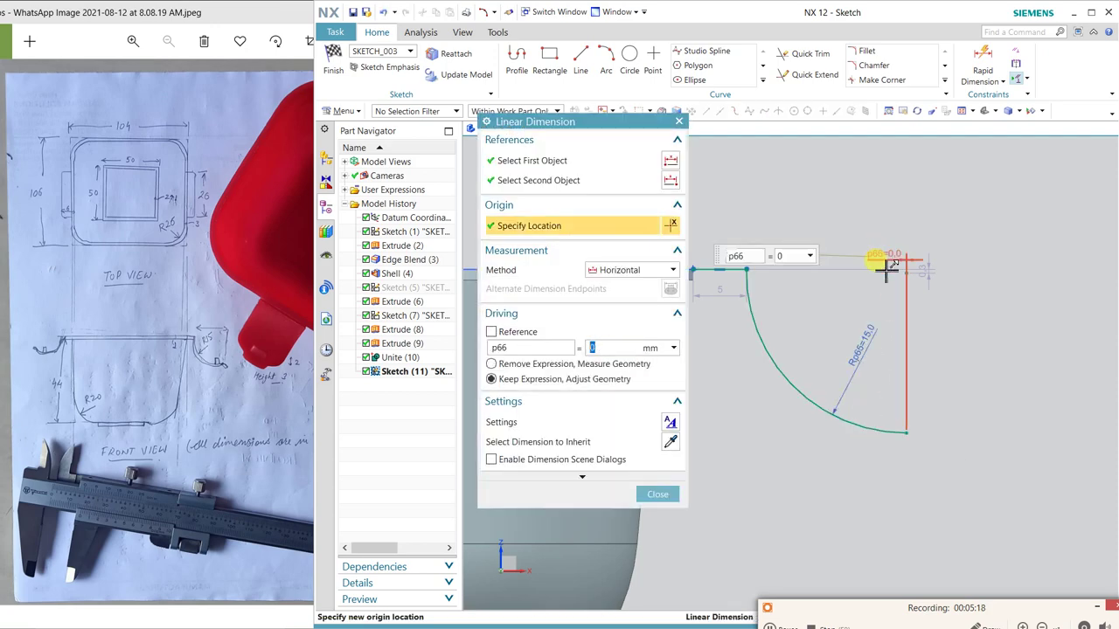
pyautogui.press('Return')
pyautogui.click(657, 495)
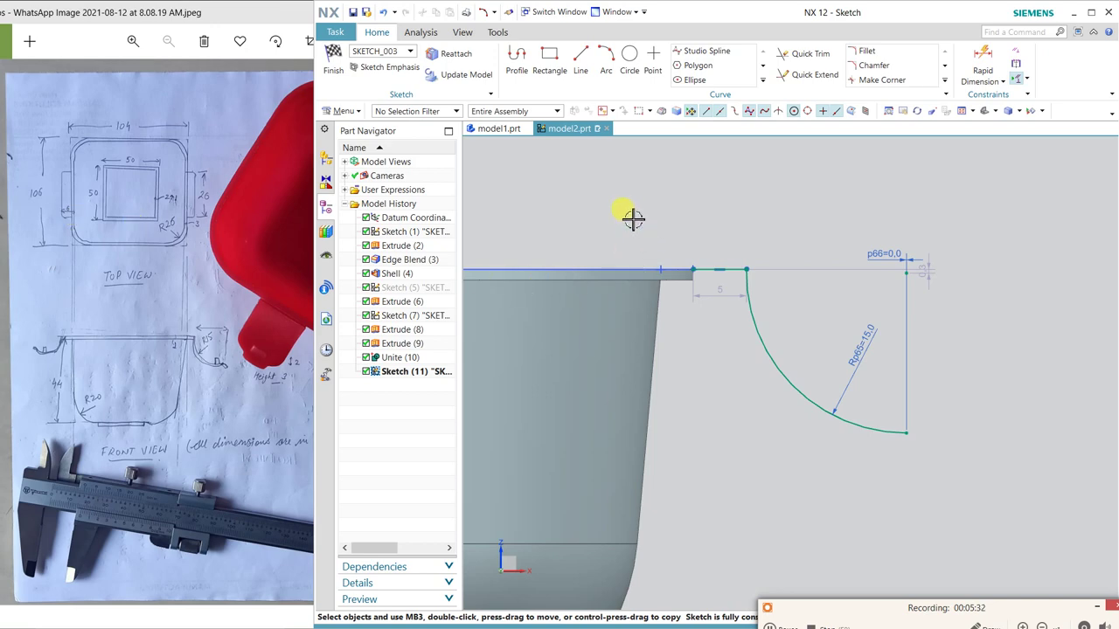
# - Change the rim line length to 3 mm and align its end points horizontally
pyautogui.doubleClick(717, 291)
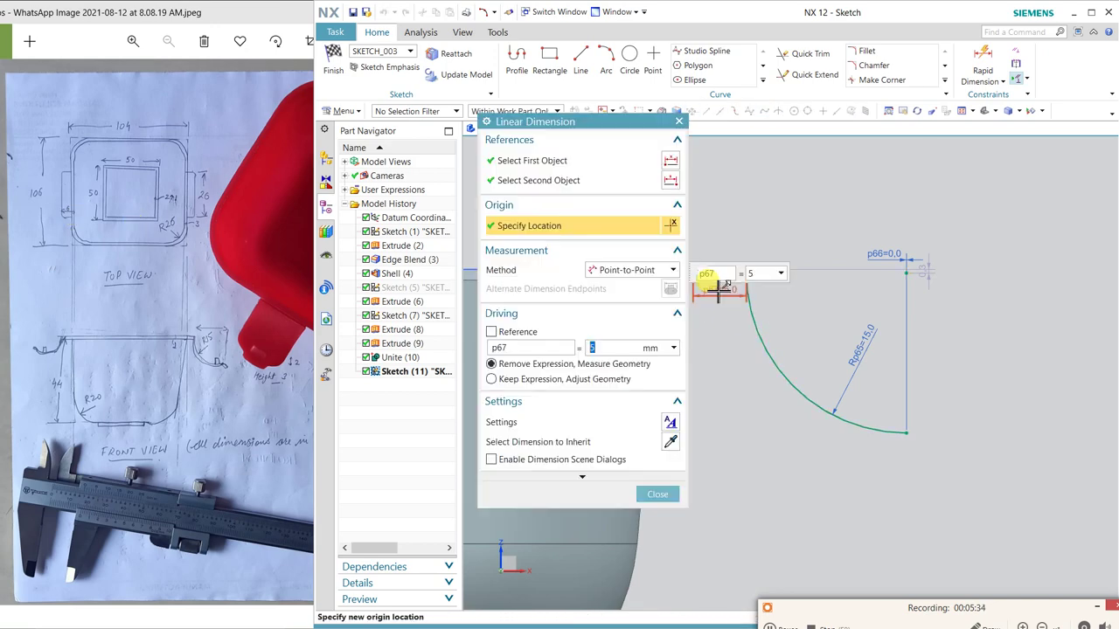
pyautogui.write('3')
pyautogui.press('Return')
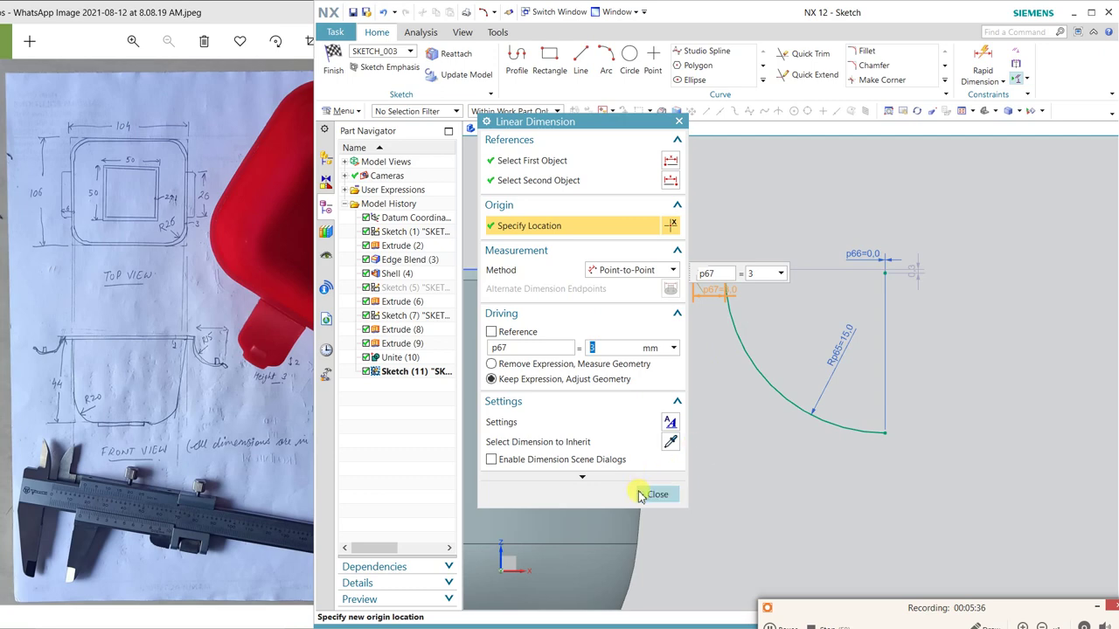
pyautogui.click(658, 494)
pyautogui.click(877, 271)
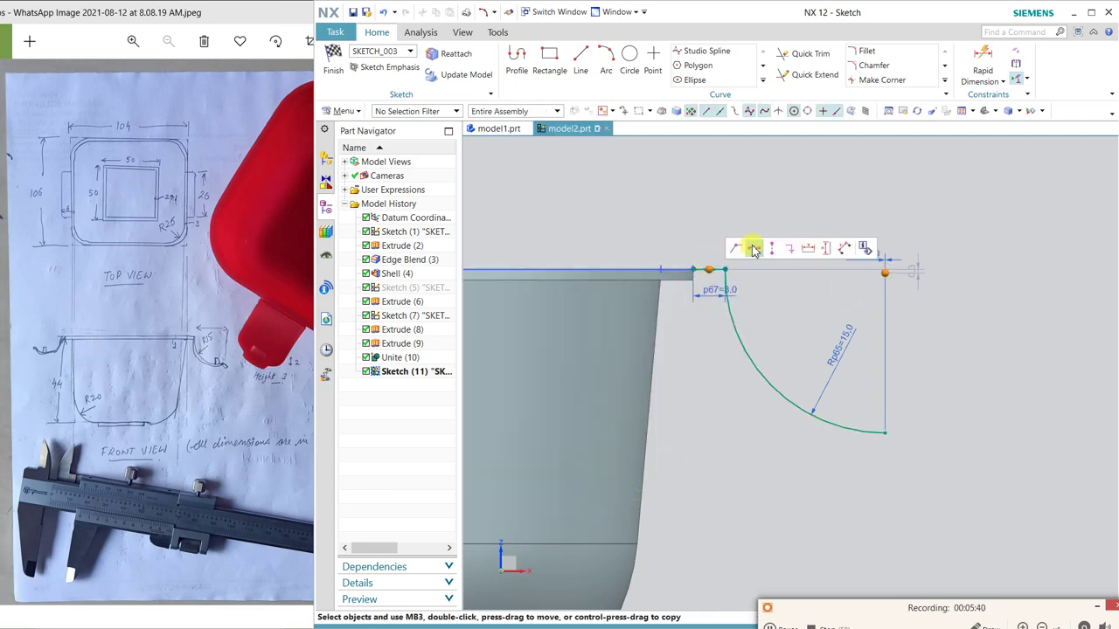
pyautogui.click(754, 250)
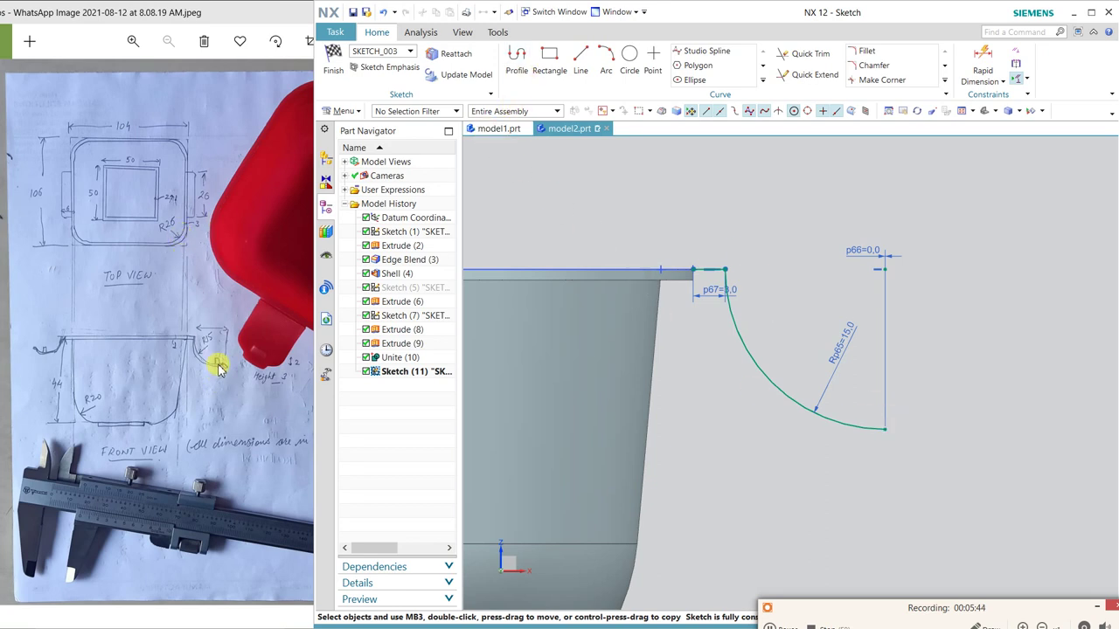
# - Draw a small curl arc from the lower end of the handle arc
pyautogui.click(605, 61)
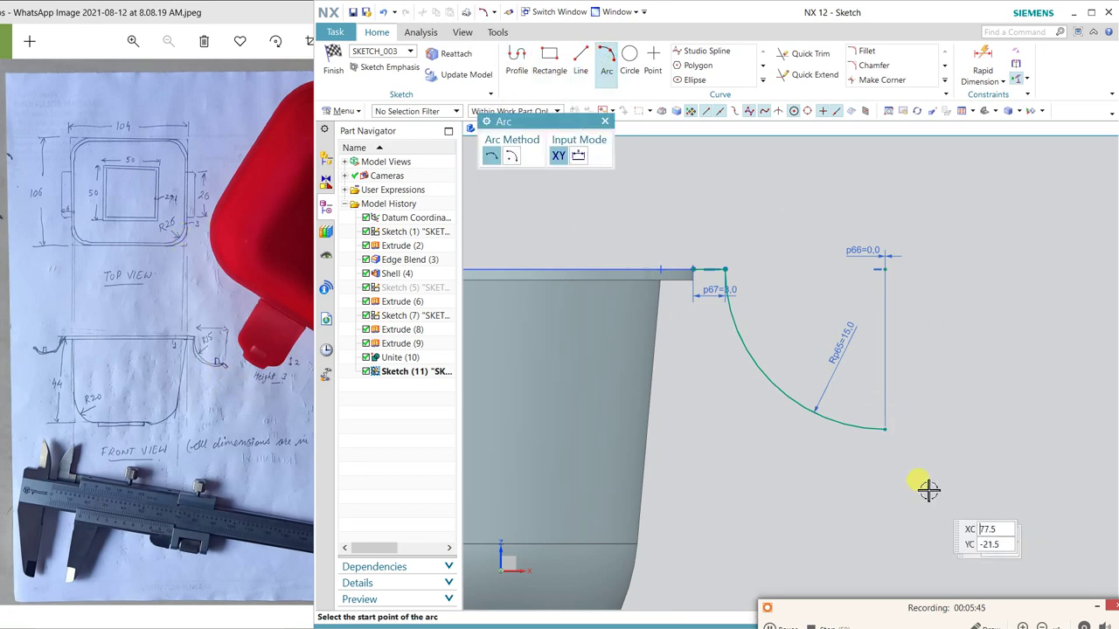
pyautogui.scroll(3, 892, 435)
pyautogui.click(880, 416)
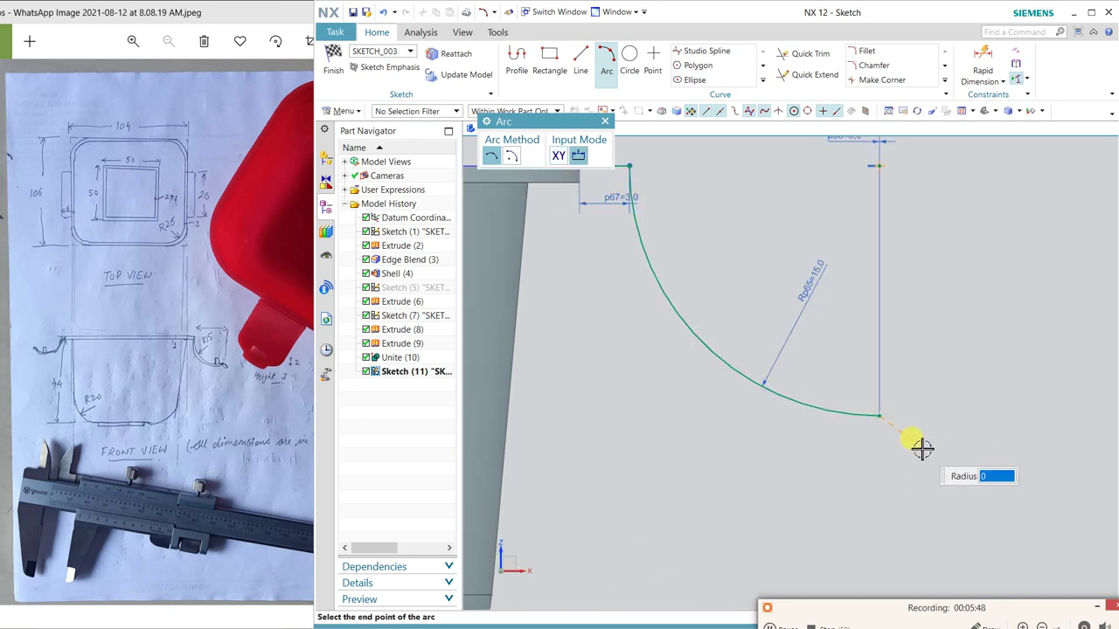
pyautogui.click(916, 437)
pyautogui.press('Escape')
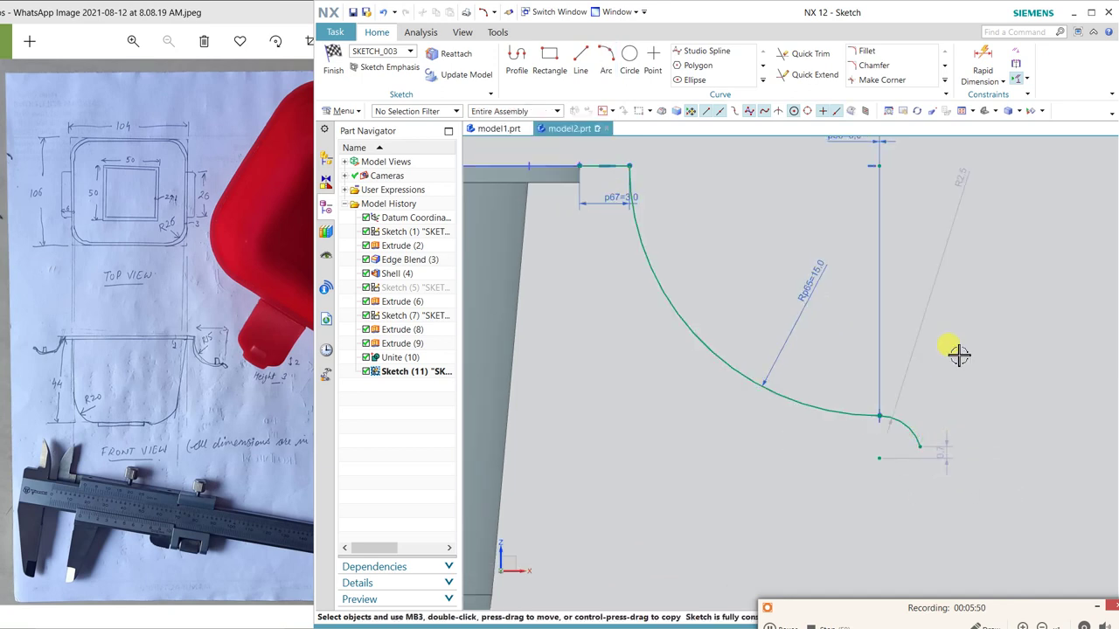
pyautogui.scroll(-1, 962, 385)
pyautogui.scroll(-1, 967, 407)
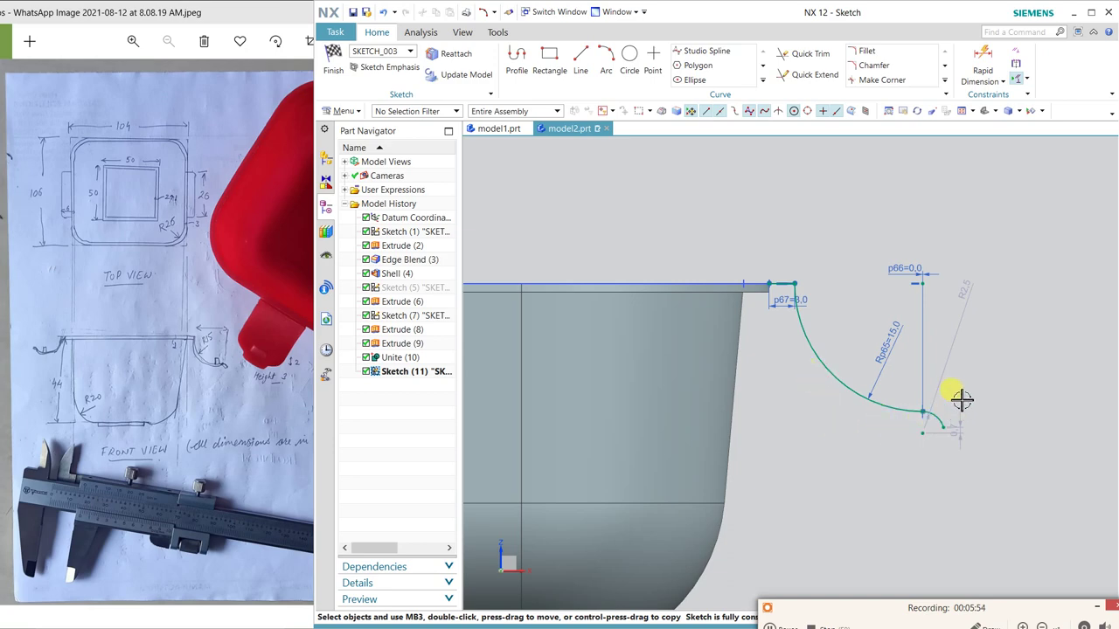
# - Dimension the curl arc's radius to 2.5 mm and finish the sketch
pyautogui.click(974, 302)
pyautogui.write('2.5')
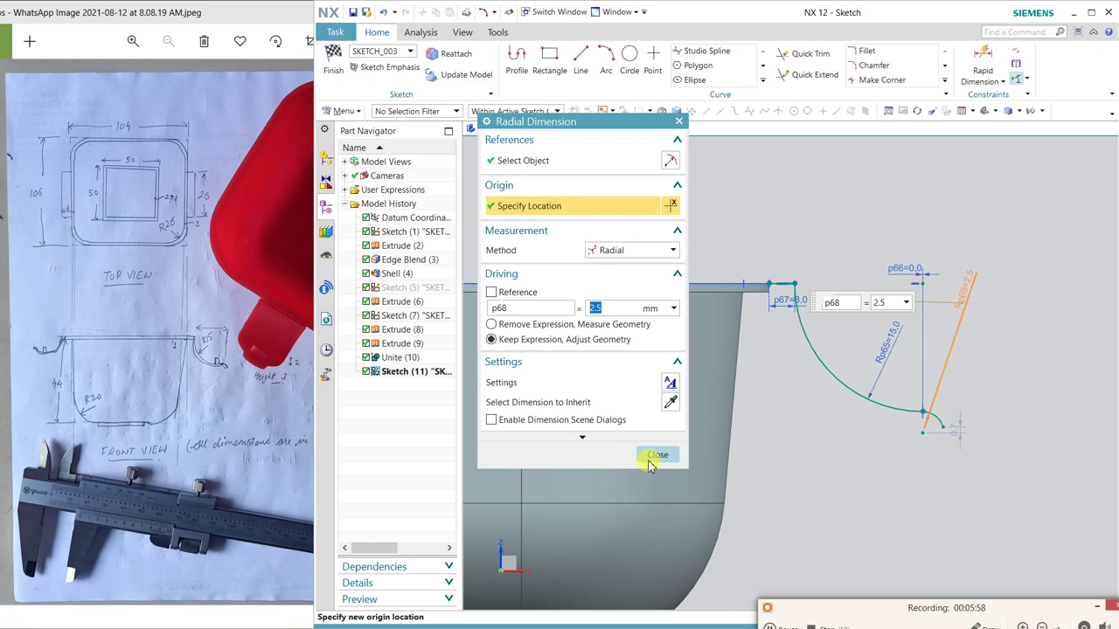
pyautogui.click(657, 455)
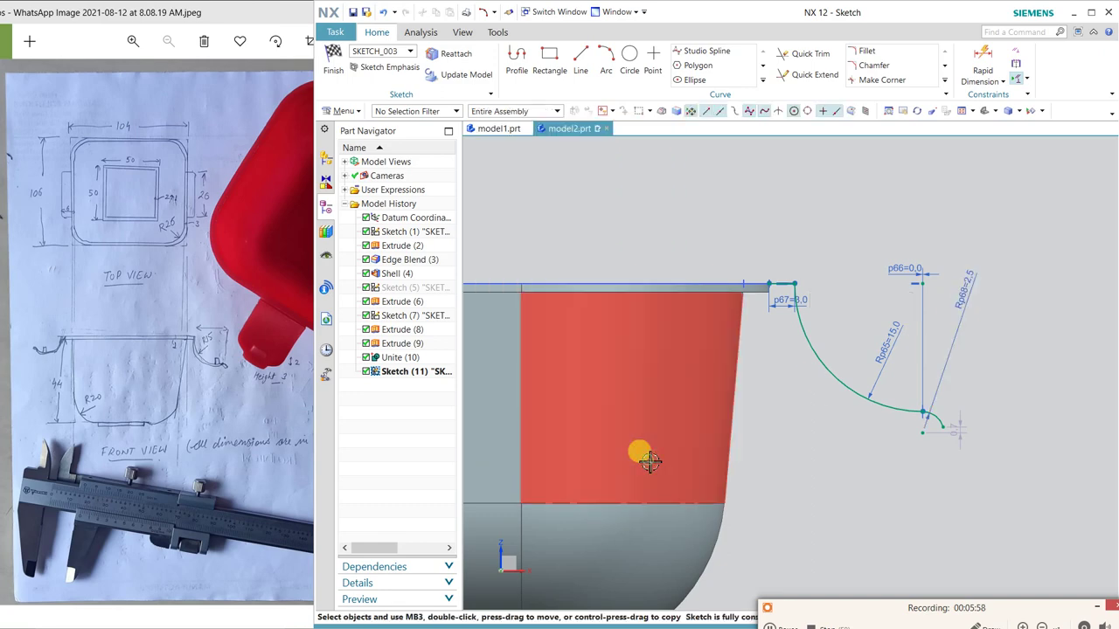
pyautogui.click(331, 60)
pyautogui.scroll(-1, 966, 406)
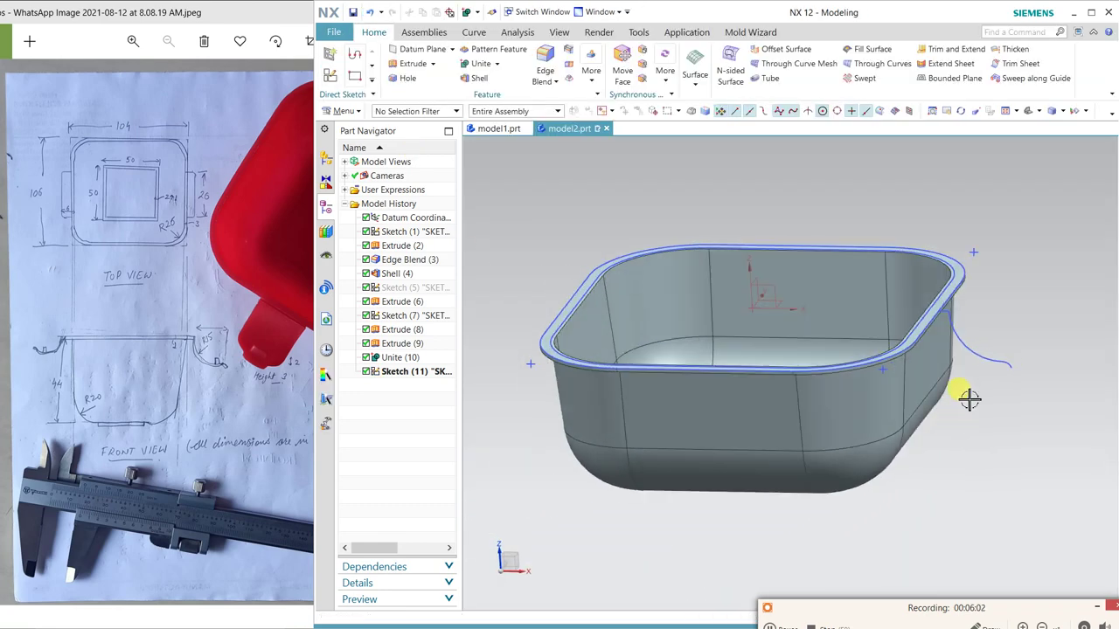
pyautogui.scroll(-3, 988, 367)
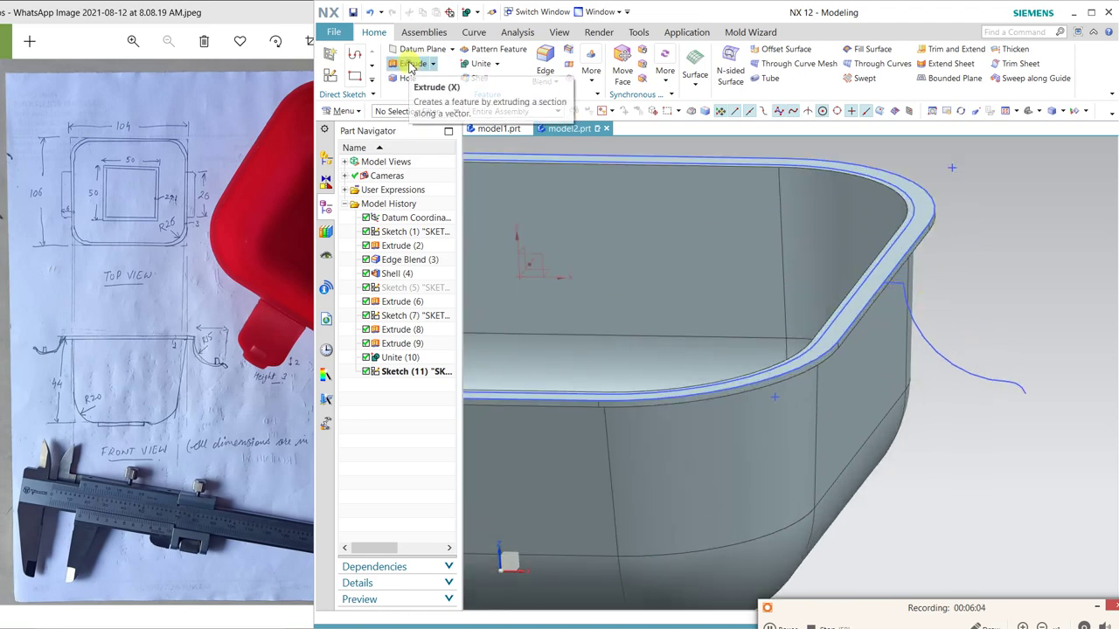
# - Extrude the handle curves symmetrically, 13 mm each side
pyautogui.click(411, 64)
pyautogui.click(999, 387)
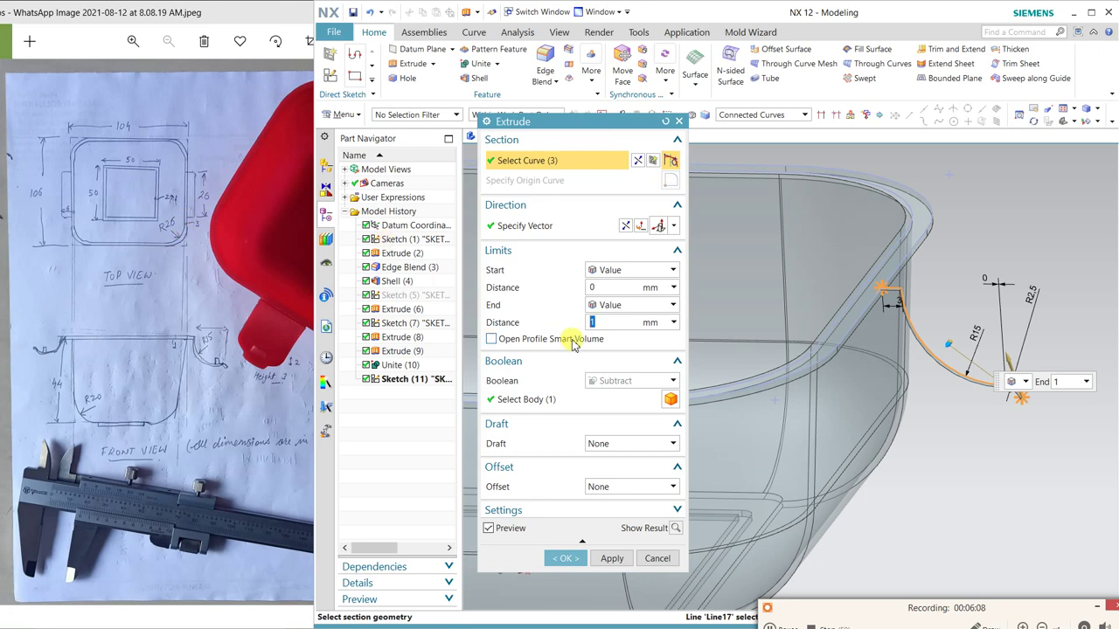
pyautogui.write('3')
pyautogui.press('Return')
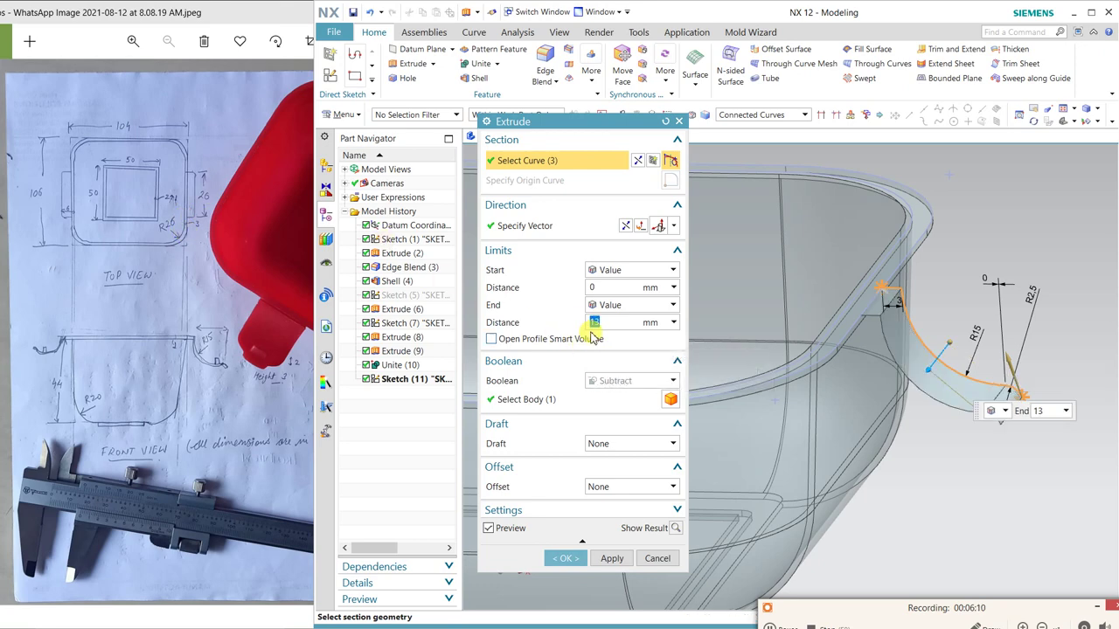
pyautogui.click(626, 306)
pyautogui.click(616, 332)
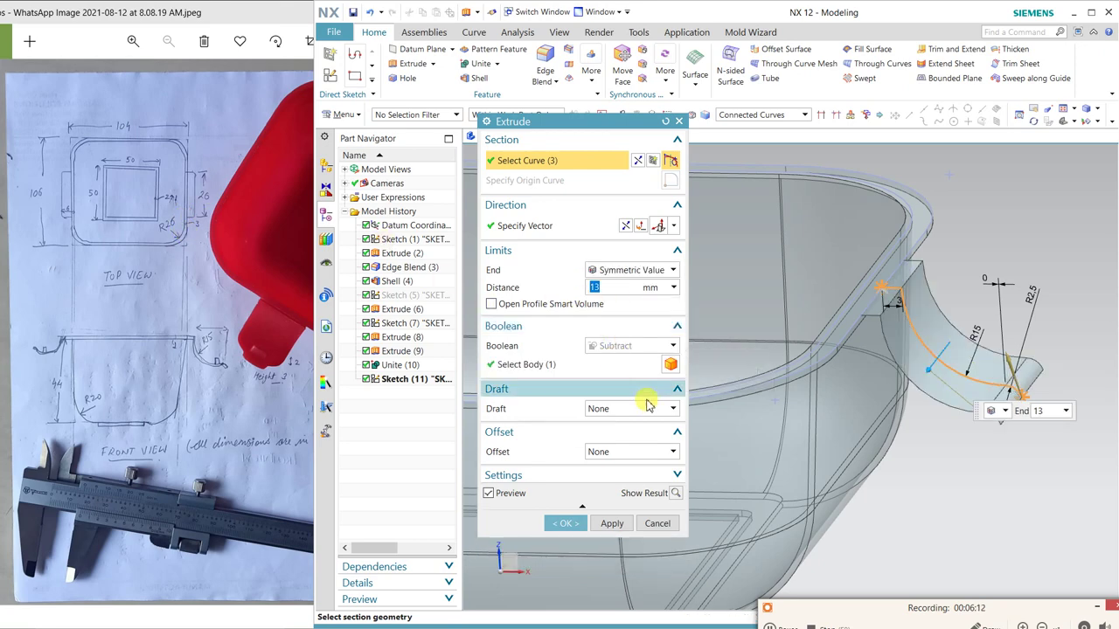
# - Keep the handle as a separate body with a two-sided offset of 0 to -1 mm
pyautogui.click(625, 345)
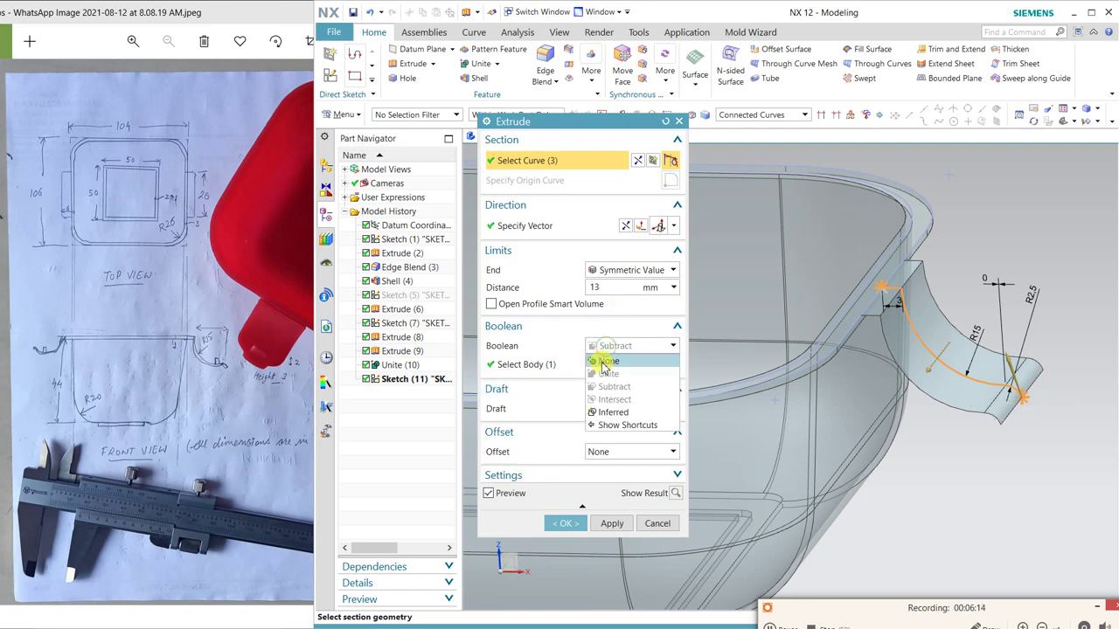
pyautogui.click(607, 361)
pyautogui.click(611, 433)
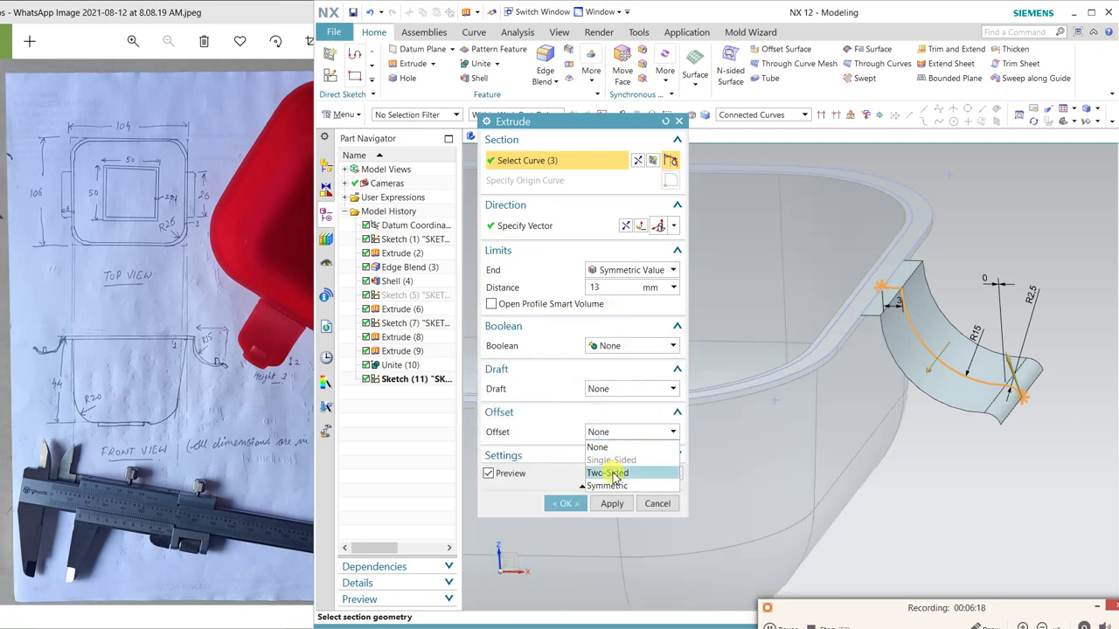
pyautogui.click(616, 473)
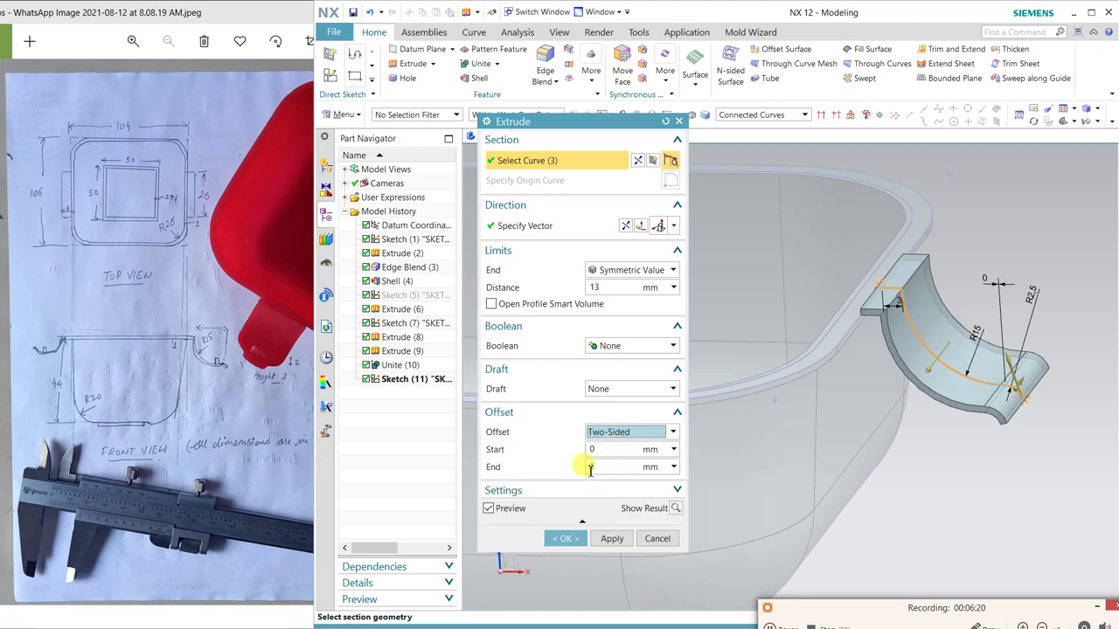
pyautogui.click(590, 468)
pyautogui.click(592, 468)
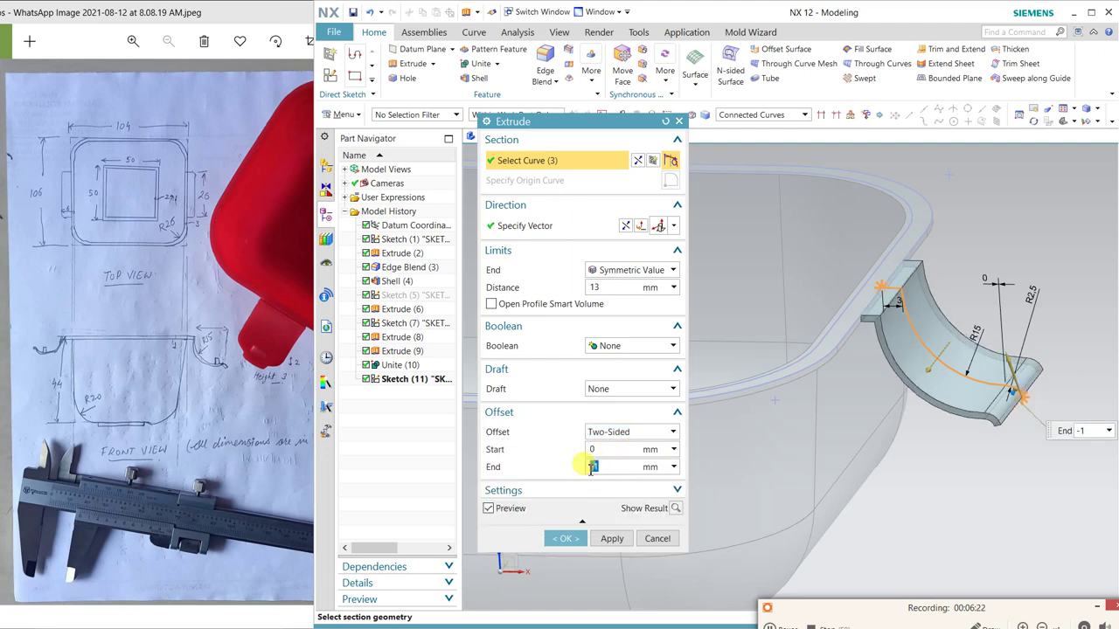
pyautogui.click(576, 538)
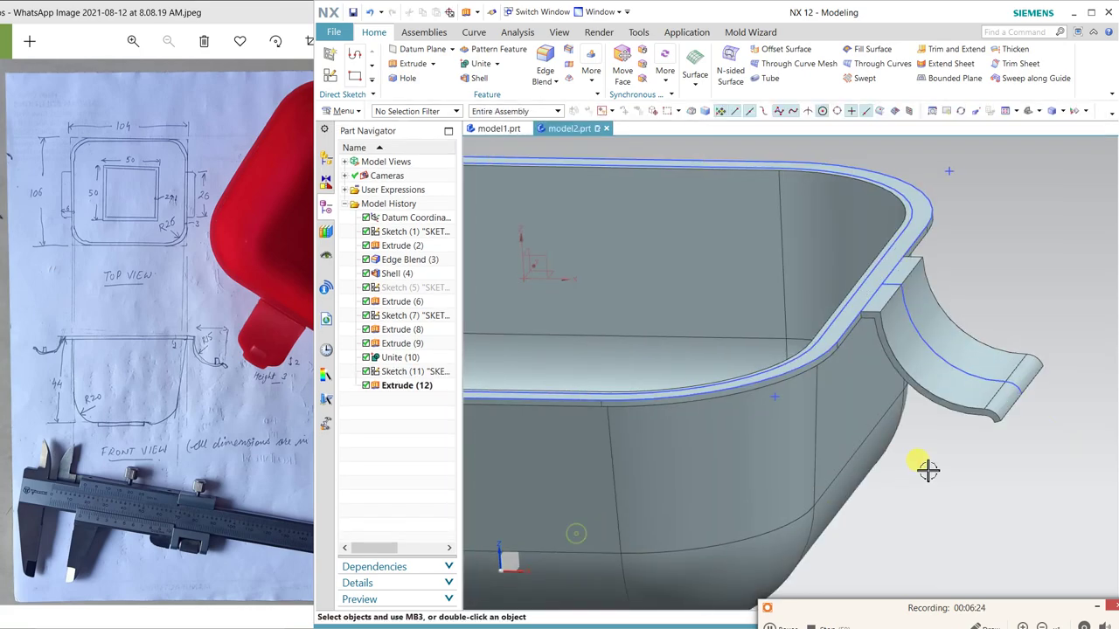
# - Orbit to look into the bowl and start a sketch on its floor face
pyautogui.moveTo(935, 465)
pyautogui.mouseDown(button='middle')
pyautogui.moveTo(916, 465)
pyautogui.moveTo(988, 462)
pyautogui.mouseUp(button='middle')
pyautogui.moveTo(989, 404); pyautogui.dragTo(994, 445, button='middle')
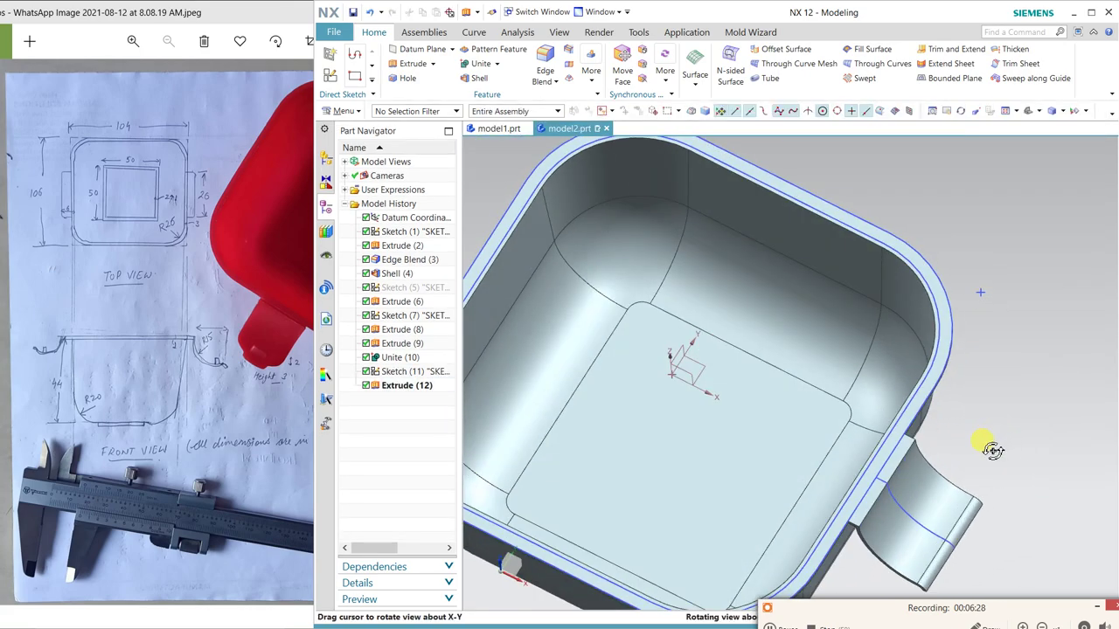
pyautogui.click(330, 76)
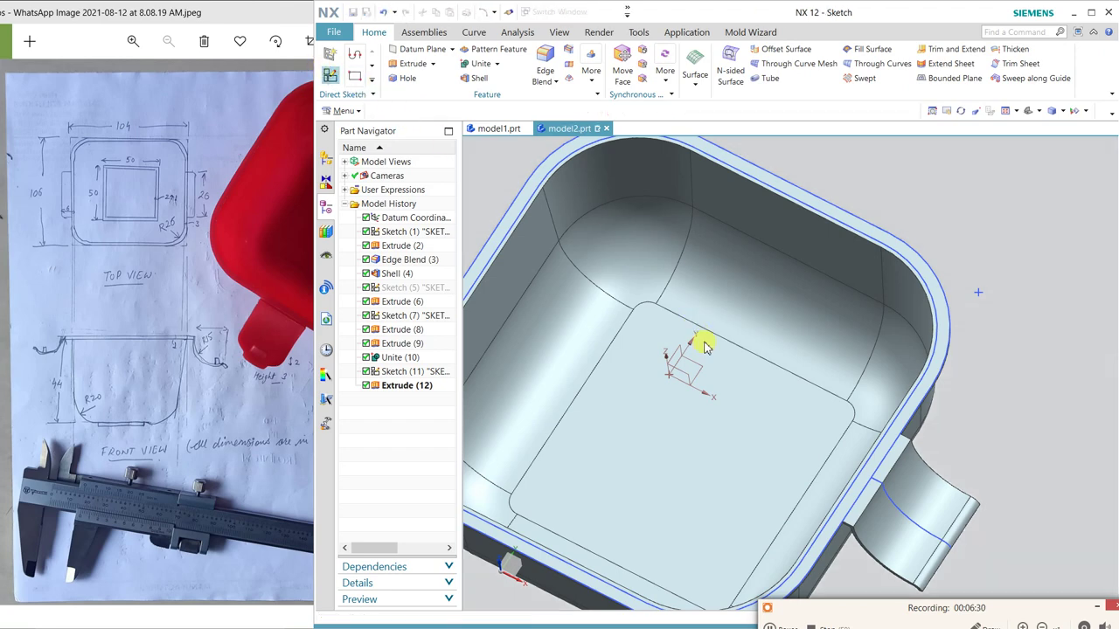
pyautogui.click(706, 370)
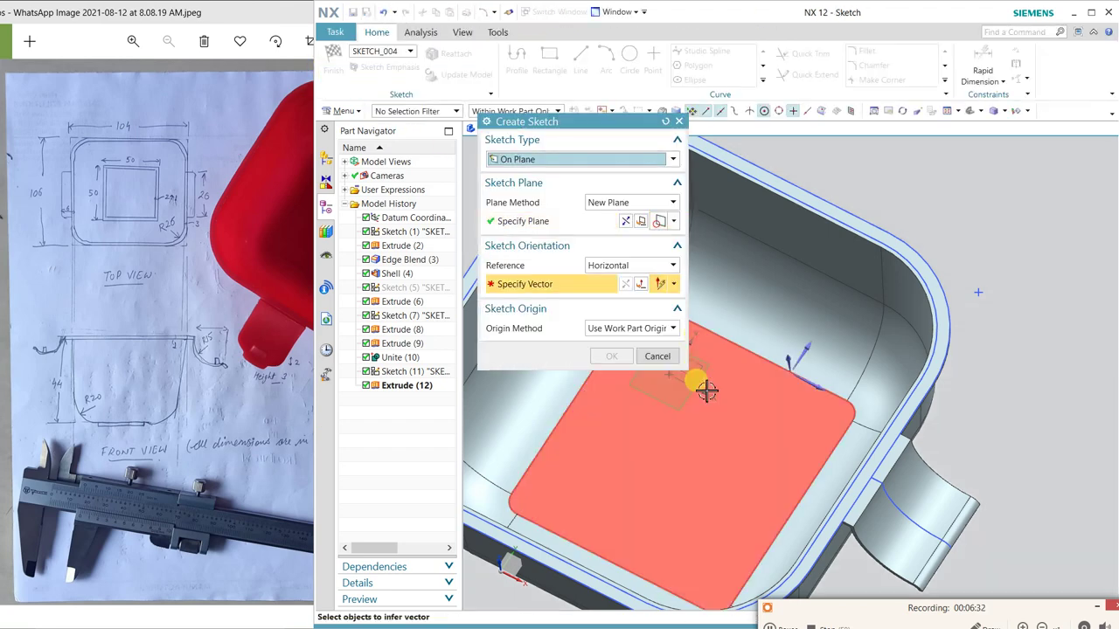
# - Set the floor sketch's horizontal reference and enter the new sketch
pyautogui.click(721, 391)
pyautogui.middleClick(724, 389)
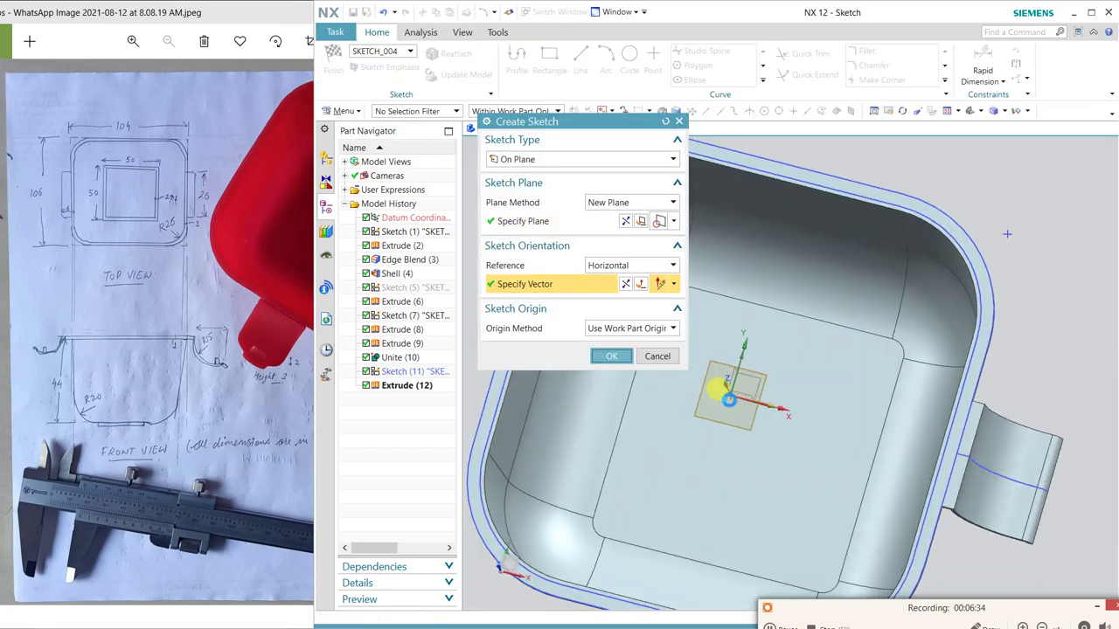
pyautogui.scroll(2, 812, 392)
pyautogui.scroll(2, 629, 317)
pyautogui.scroll(2, 795, 367)
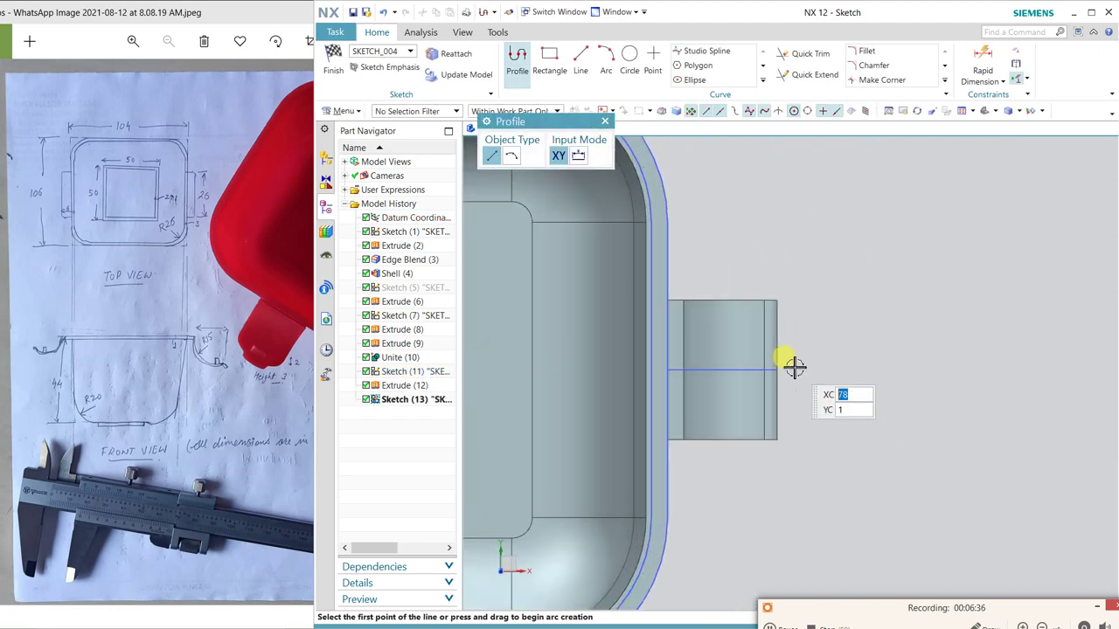
# - Draw a circle centred at the tab's midpoint and give it a 26 mm diameter
pyautogui.click(628, 55)
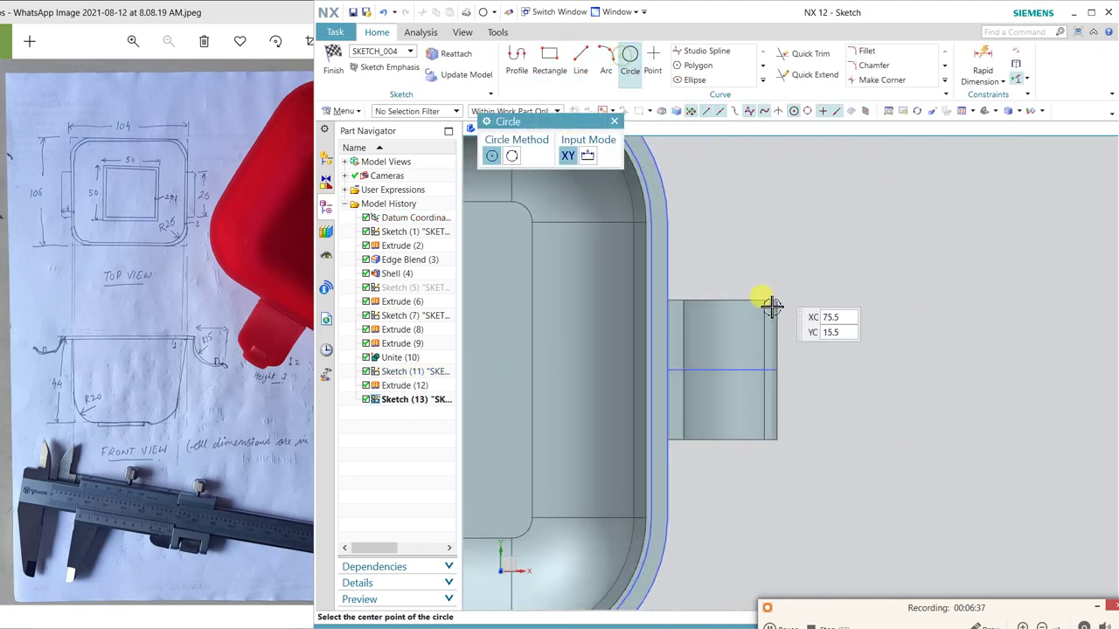
pyautogui.click(697, 370)
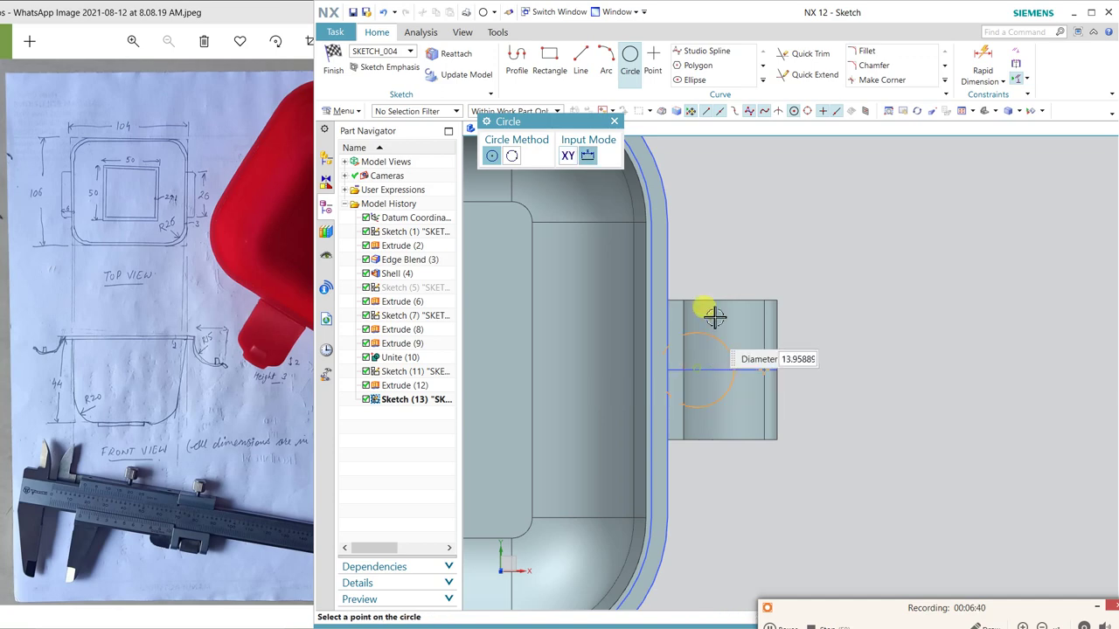
pyautogui.click(697, 300)
pyautogui.press('Escape')
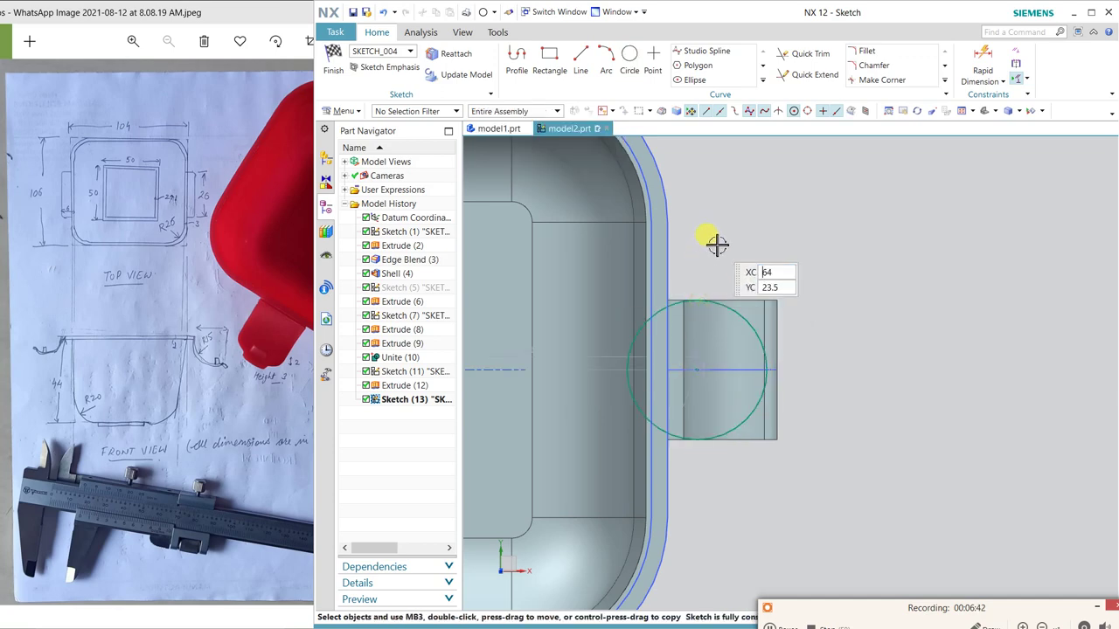
pyautogui.click(740, 299)
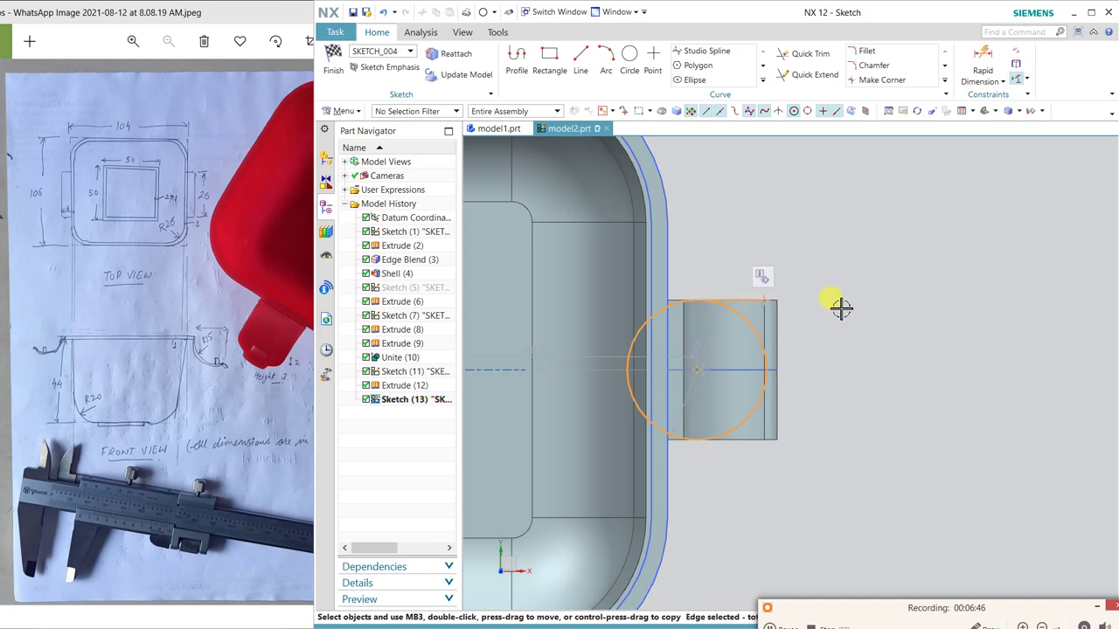
pyautogui.press('Escape')
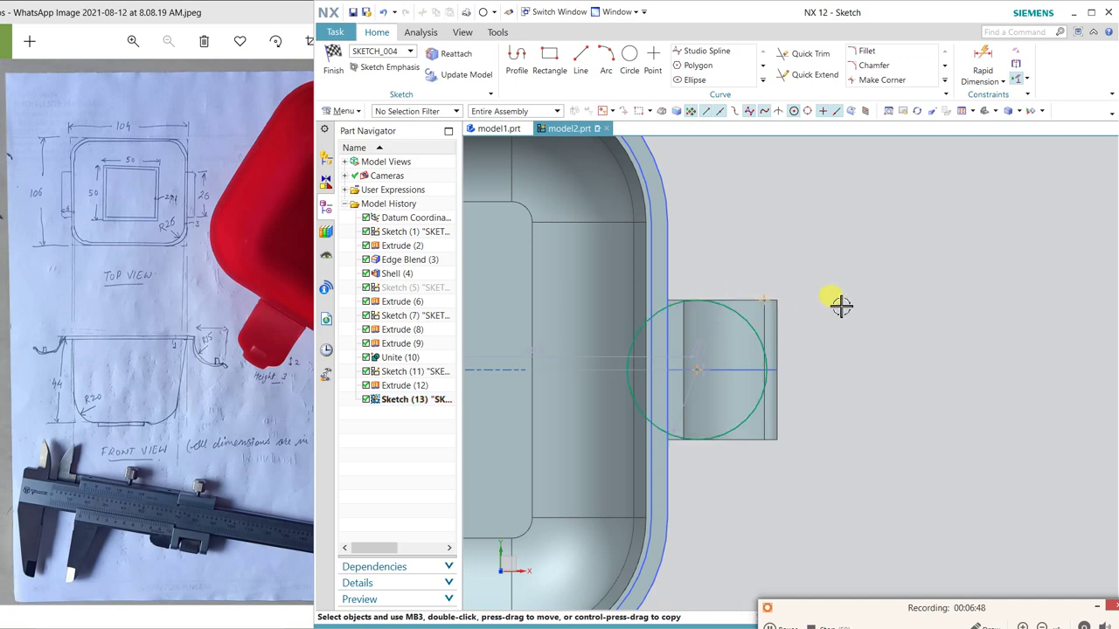
pyautogui.doubleClick(704, 352)
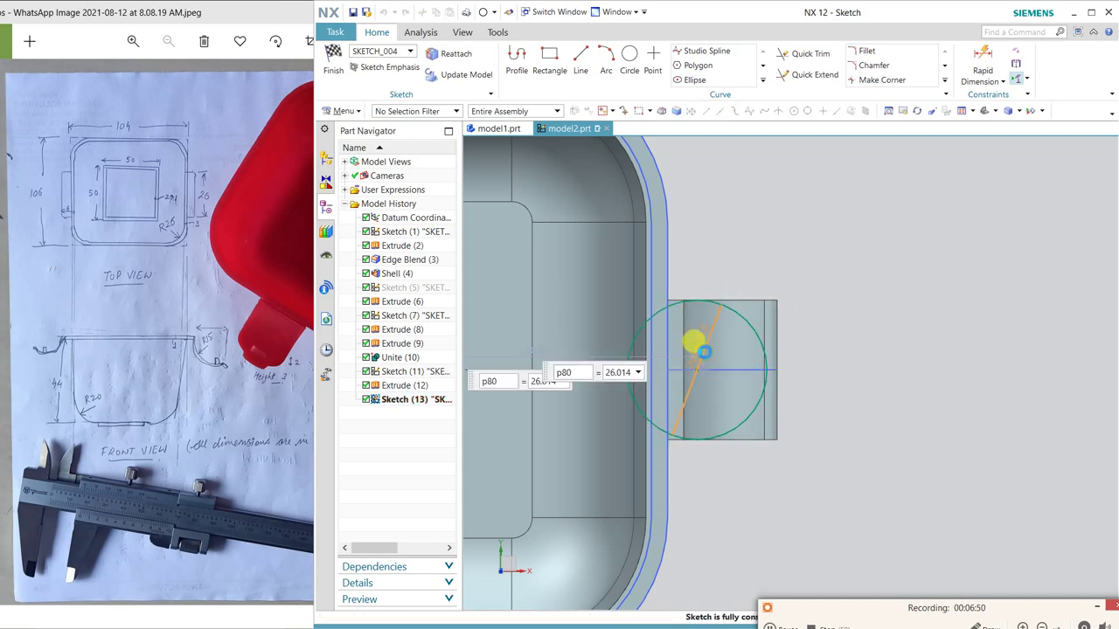
pyautogui.write('26')
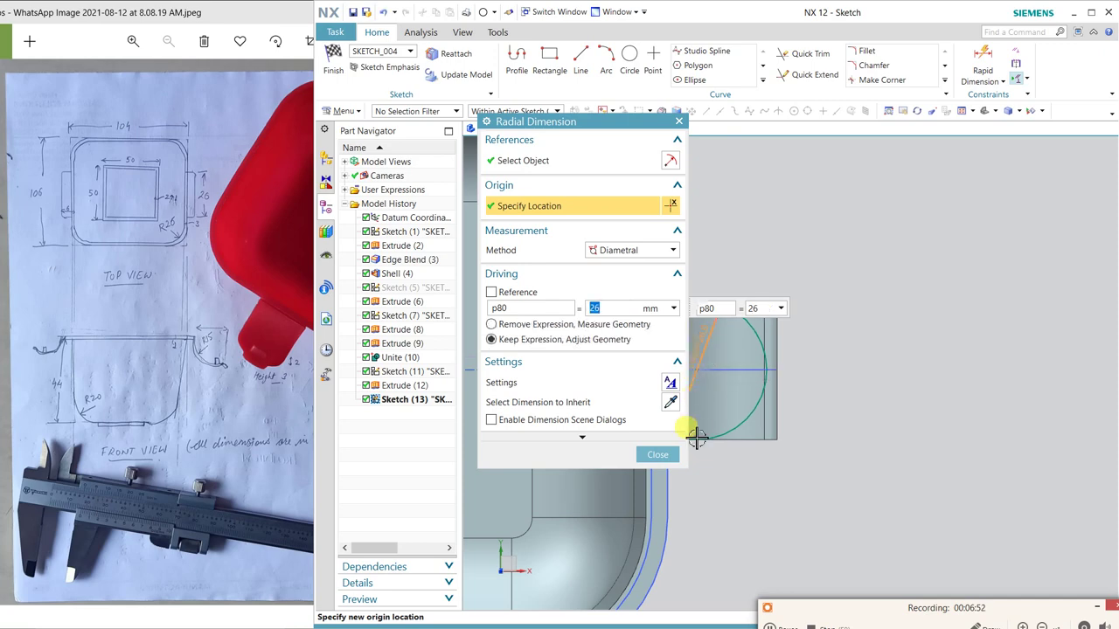
pyautogui.middleClick(700, 450)
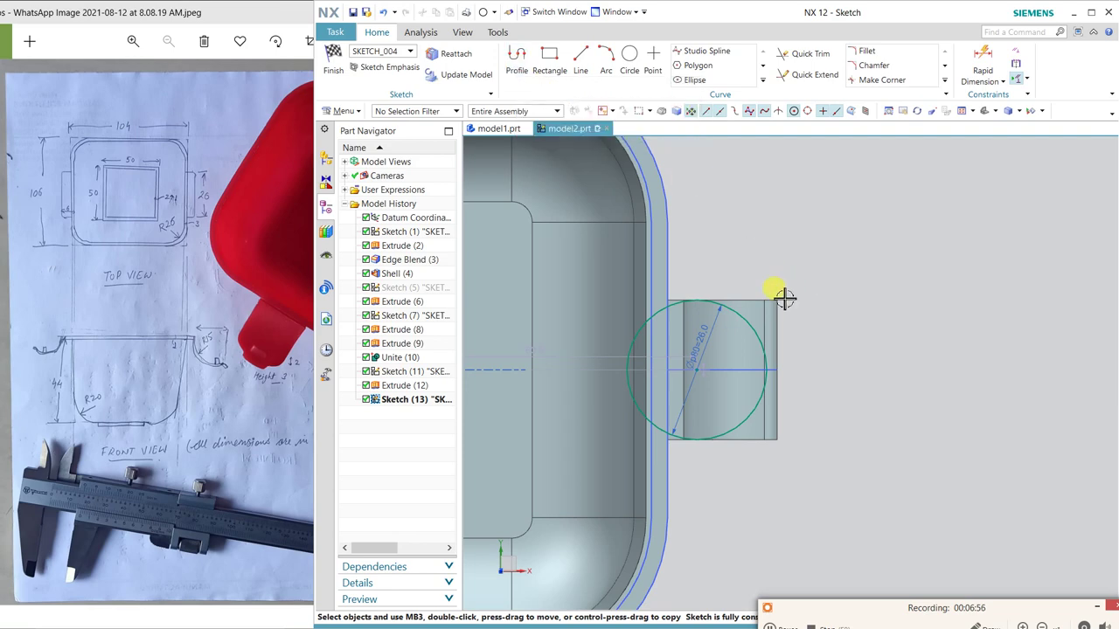
# - Make the circle tangent to the tab's outer edge
pyautogui.scroll(3, 769, 350)
pyautogui.click(761, 369)
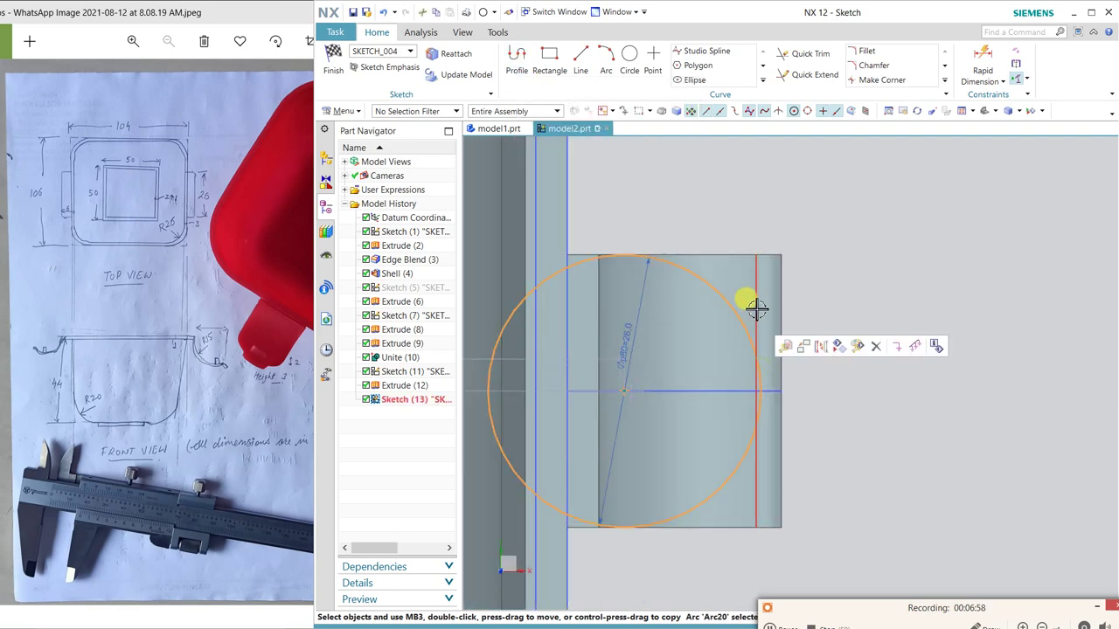
pyautogui.click(756, 306)
pyautogui.click(800, 302)
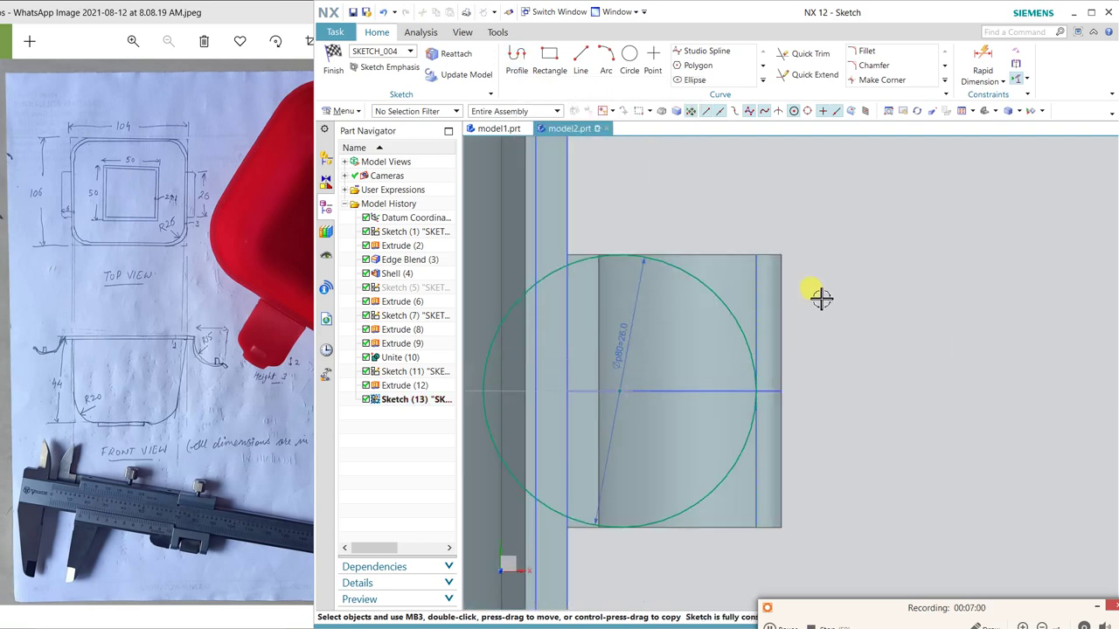
pyautogui.click(551, 59)
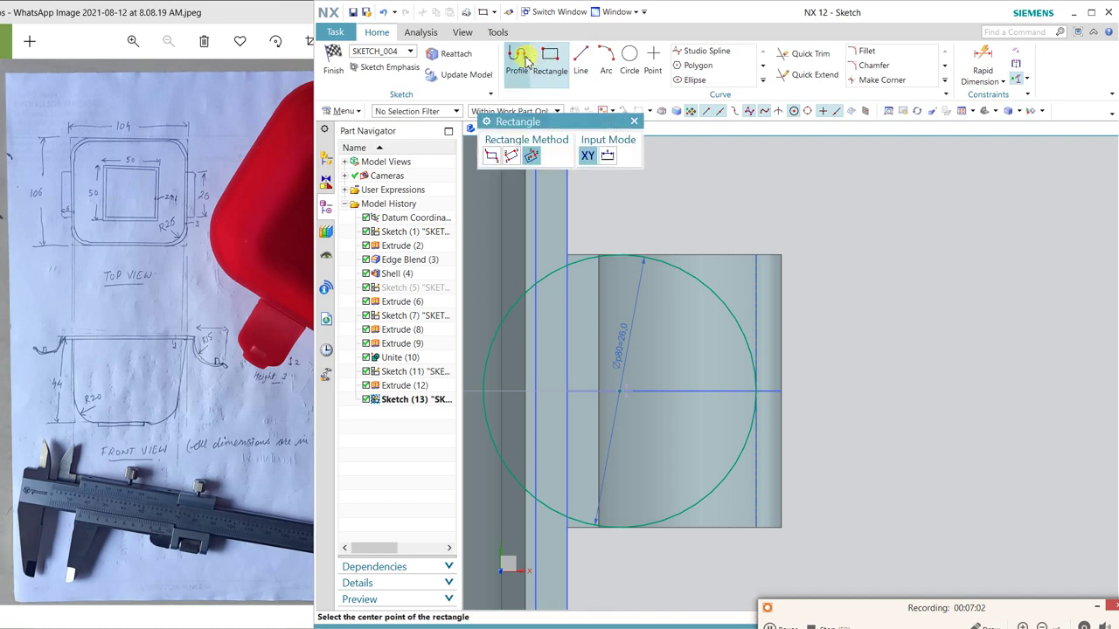
# - Draw a right-bulging arc along the tab edge beside the circle
pyautogui.click(517, 57)
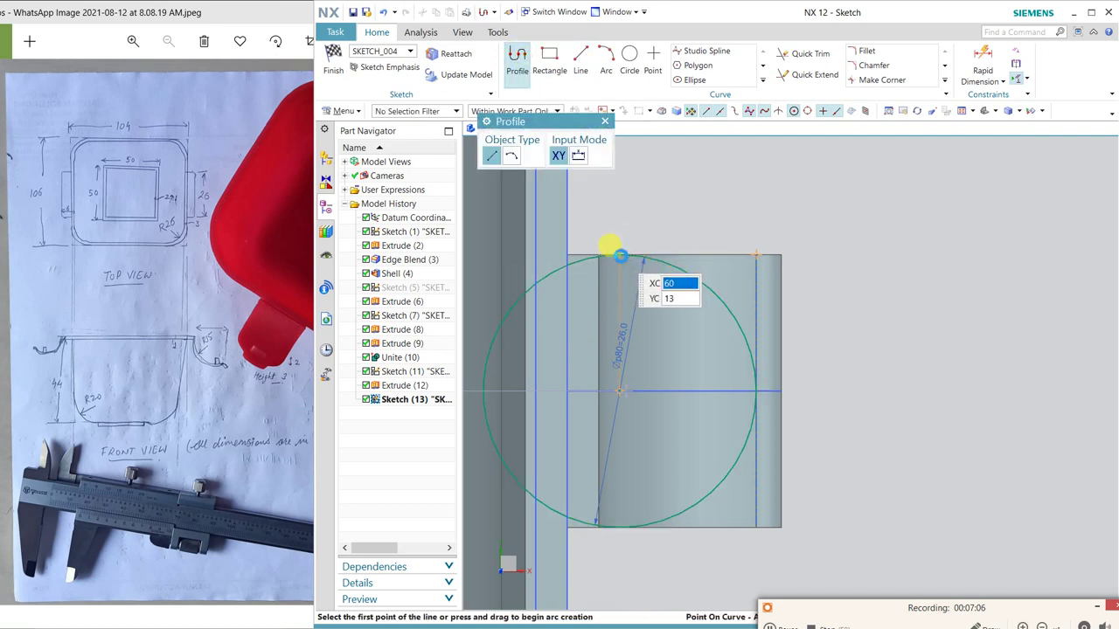
pyautogui.click(618, 255)
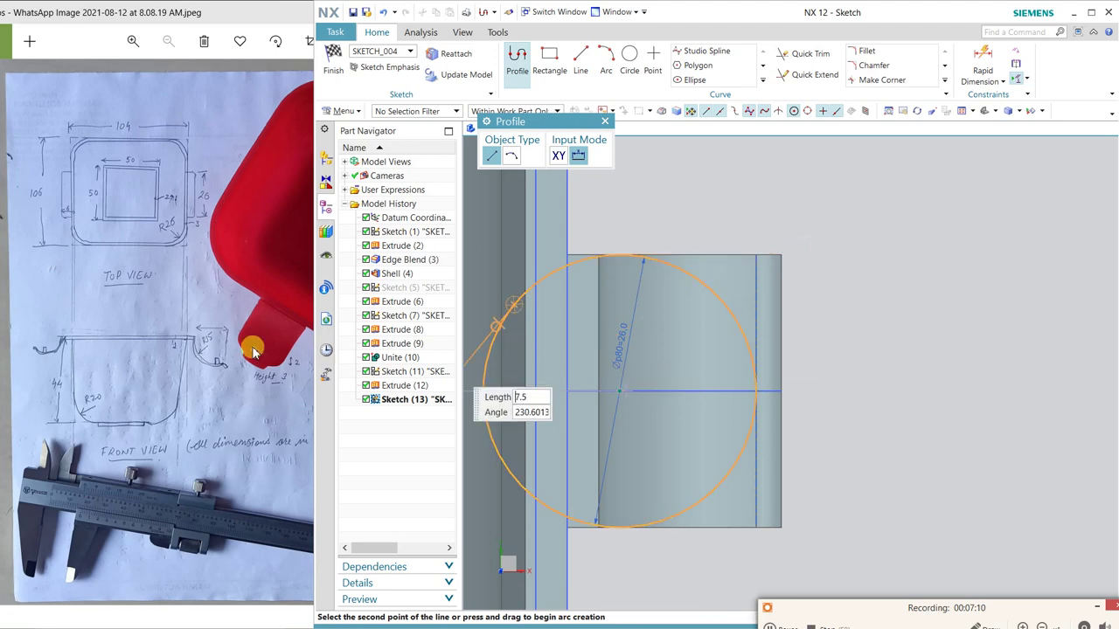
pyautogui.click(606, 60)
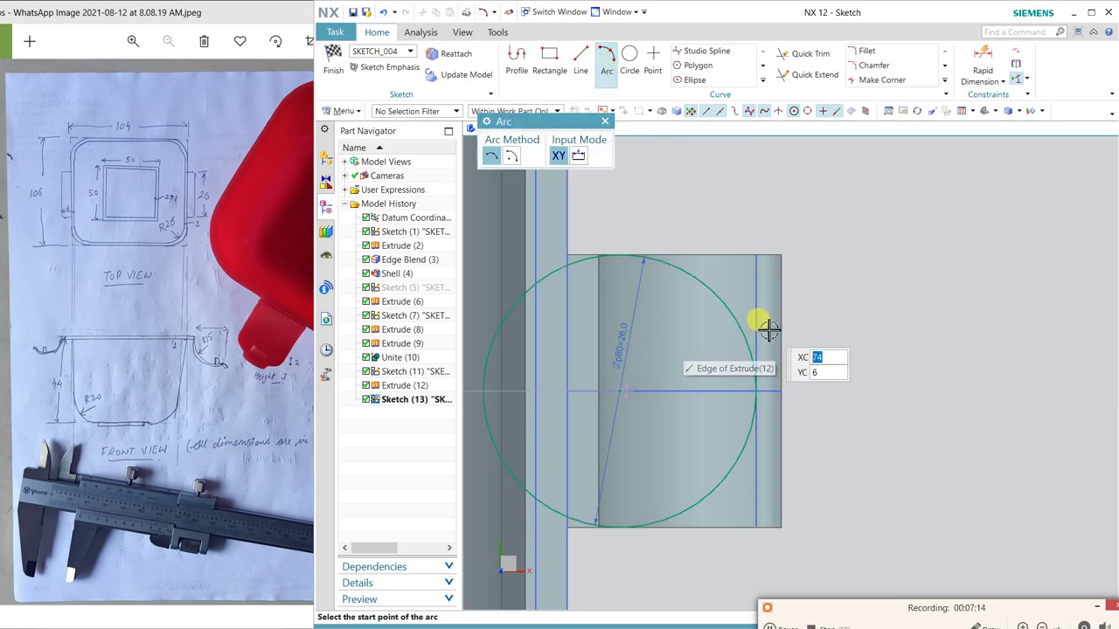
pyautogui.click(767, 334)
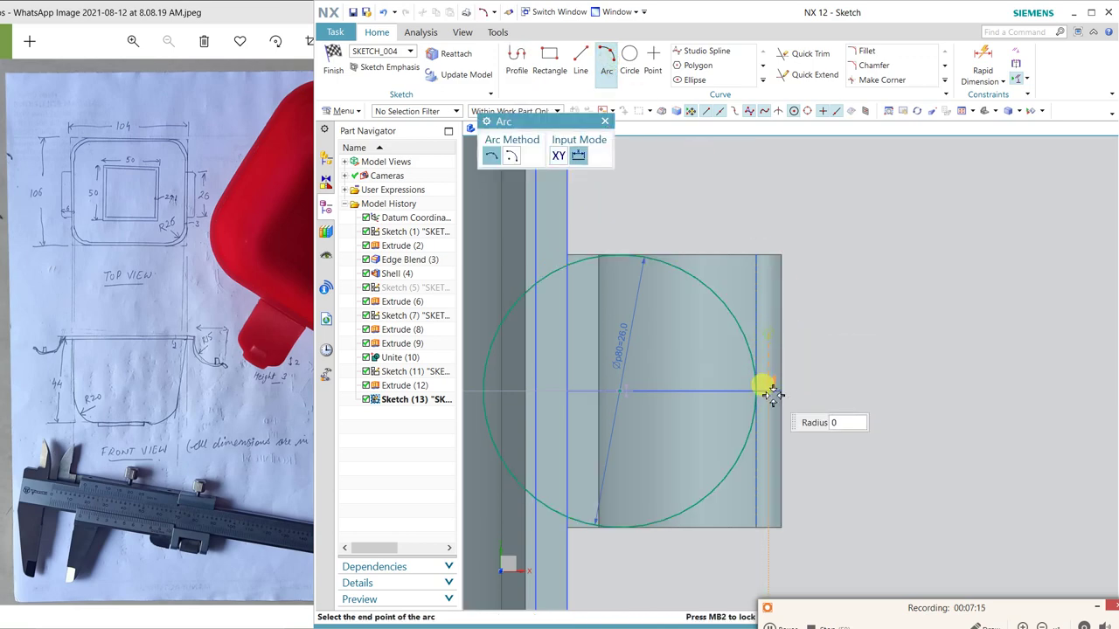
pyautogui.click(770, 457)
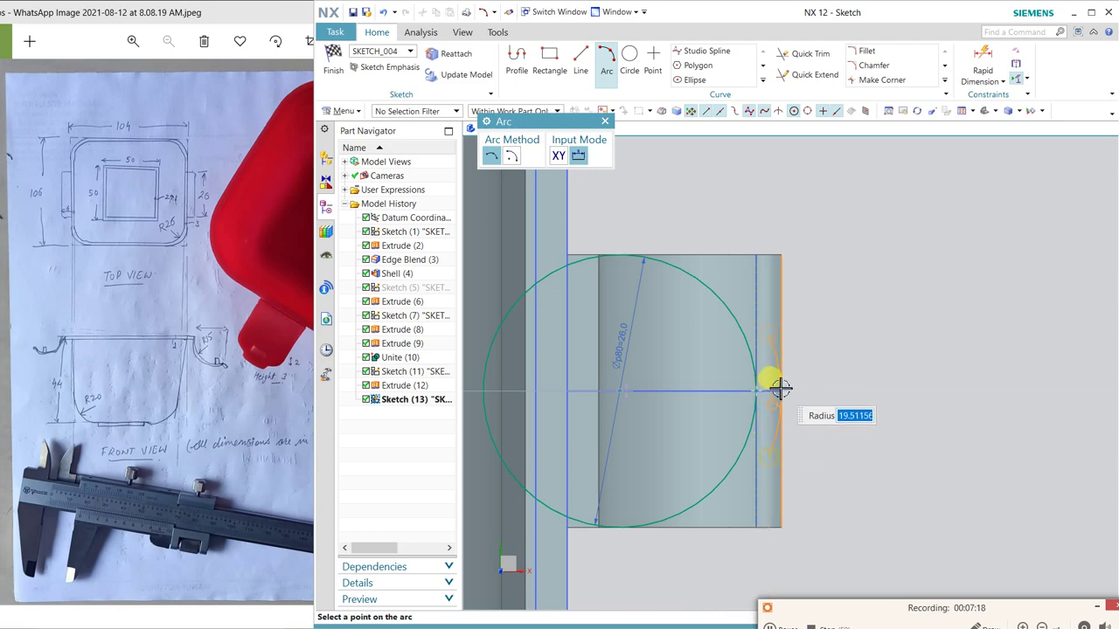
pyautogui.click(781, 390)
pyautogui.press('Escape')
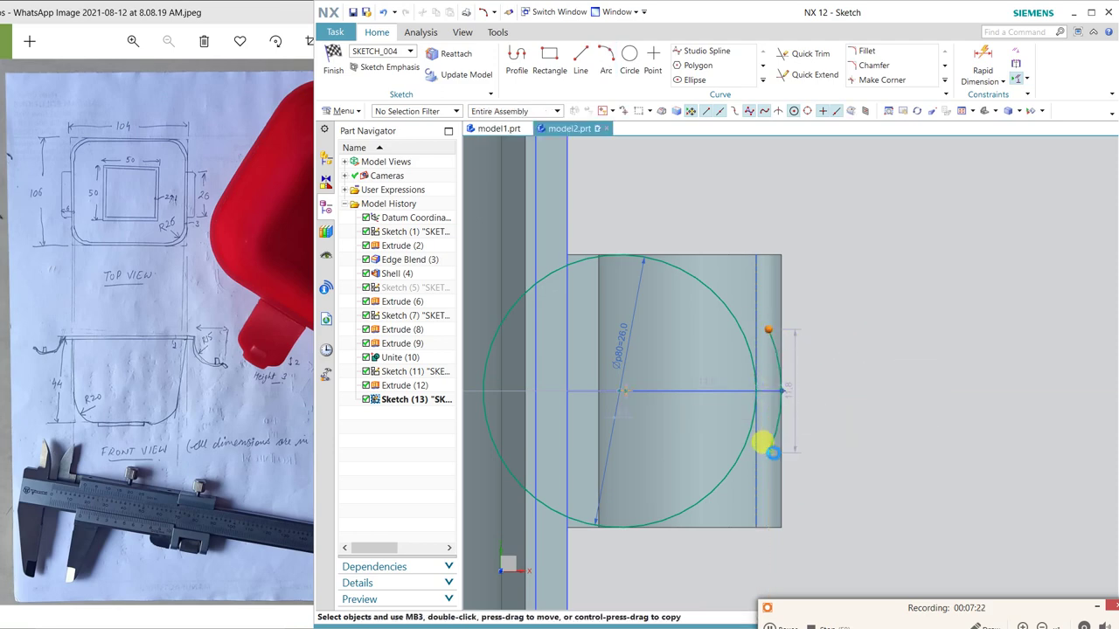
# - Align the arc endpoints vertically and set their vertical span to 8 mm
pyautogui.click(769, 452)
pyautogui.click(813, 432)
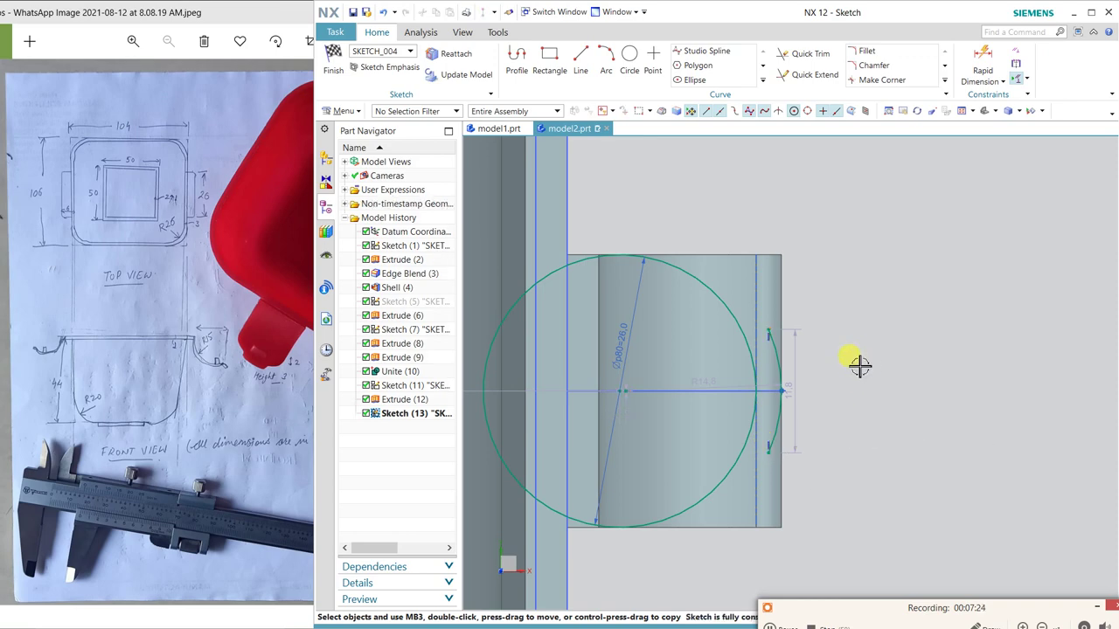
pyautogui.click(805, 367)
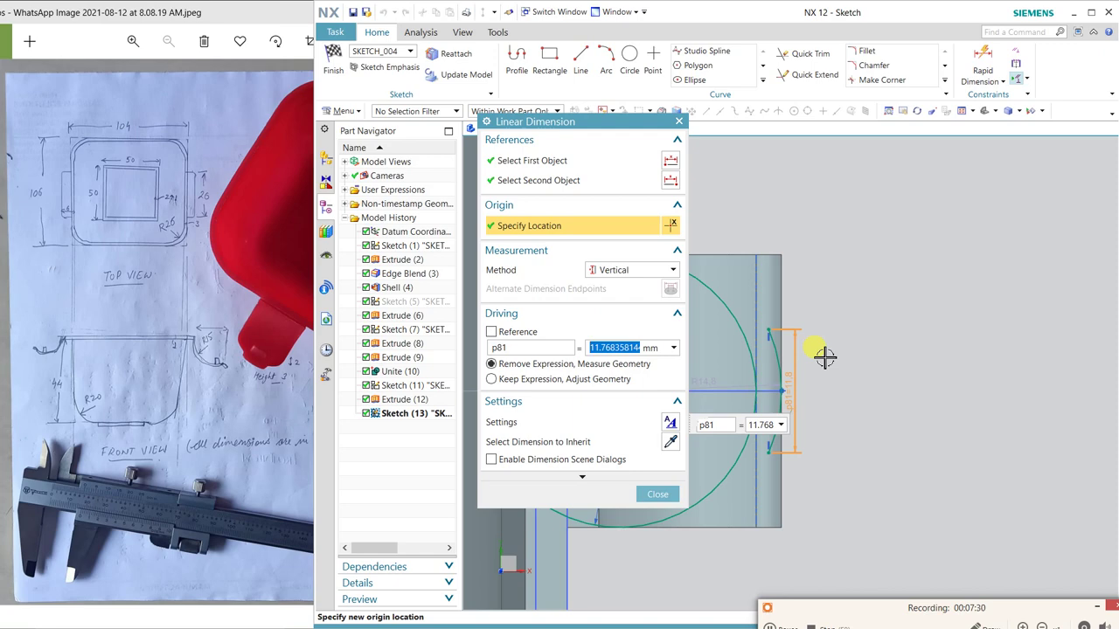
pyautogui.write('8')
pyautogui.click(813, 348)
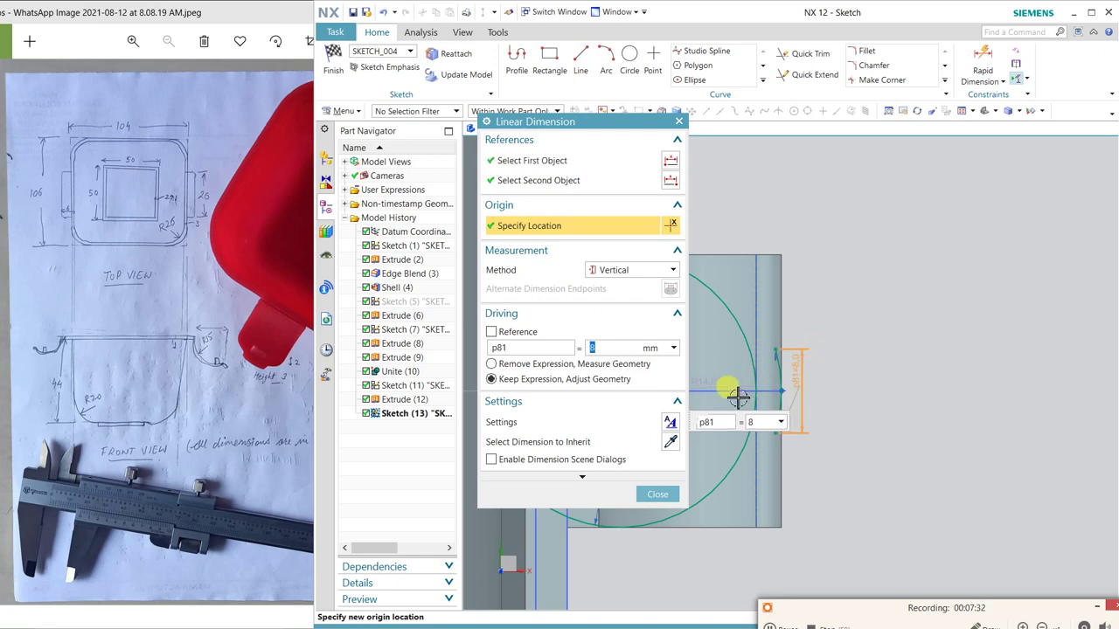
pyautogui.click(657, 493)
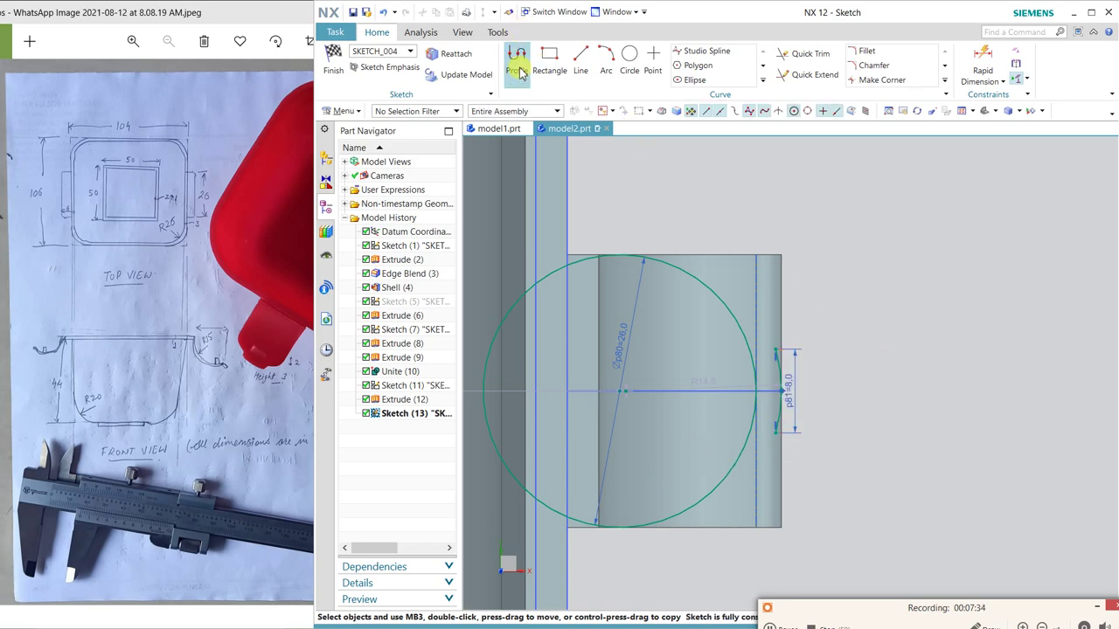
# - Draw two short horizontal lines from the tab edge to the circle and trim the arc between them
pyautogui.click(581, 60)
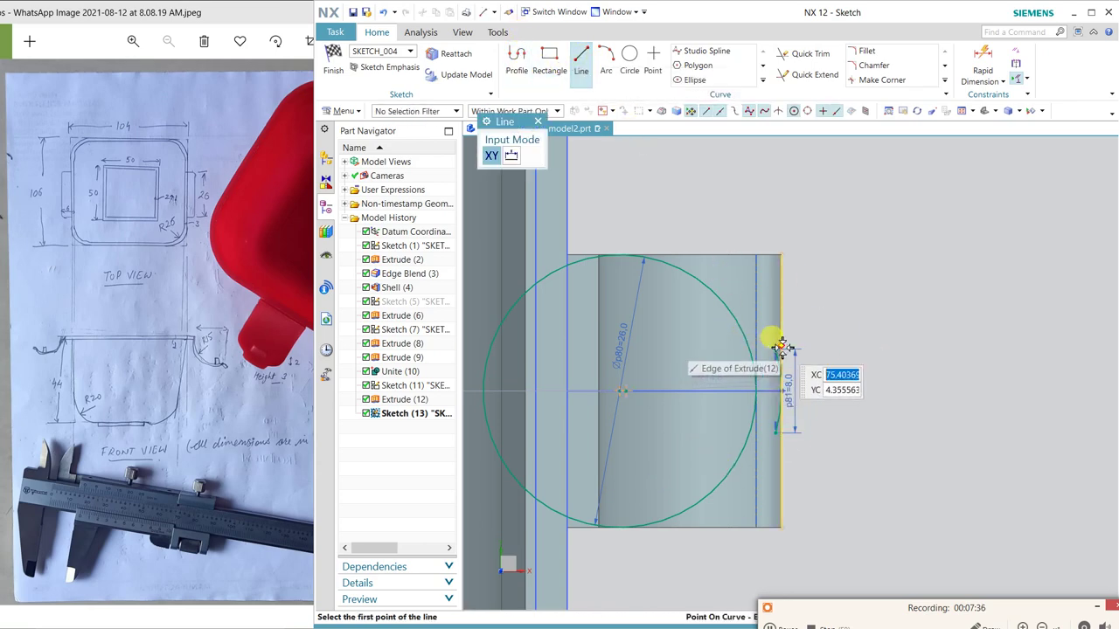
pyautogui.click(777, 349)
pyautogui.click(728, 350)
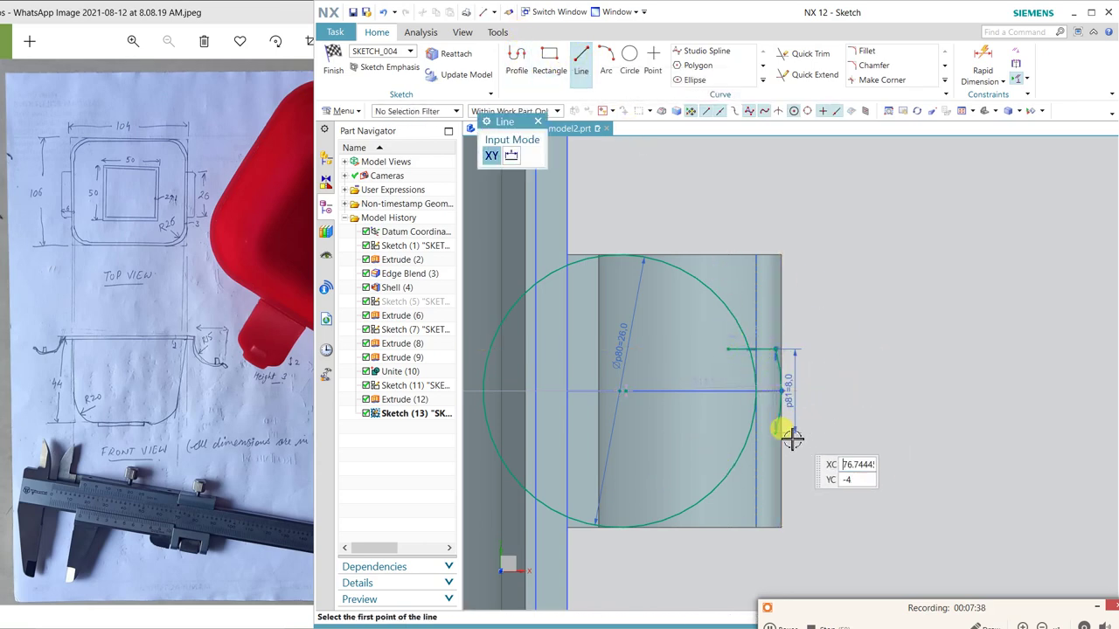
pyautogui.click(777, 431)
pyautogui.click(728, 431)
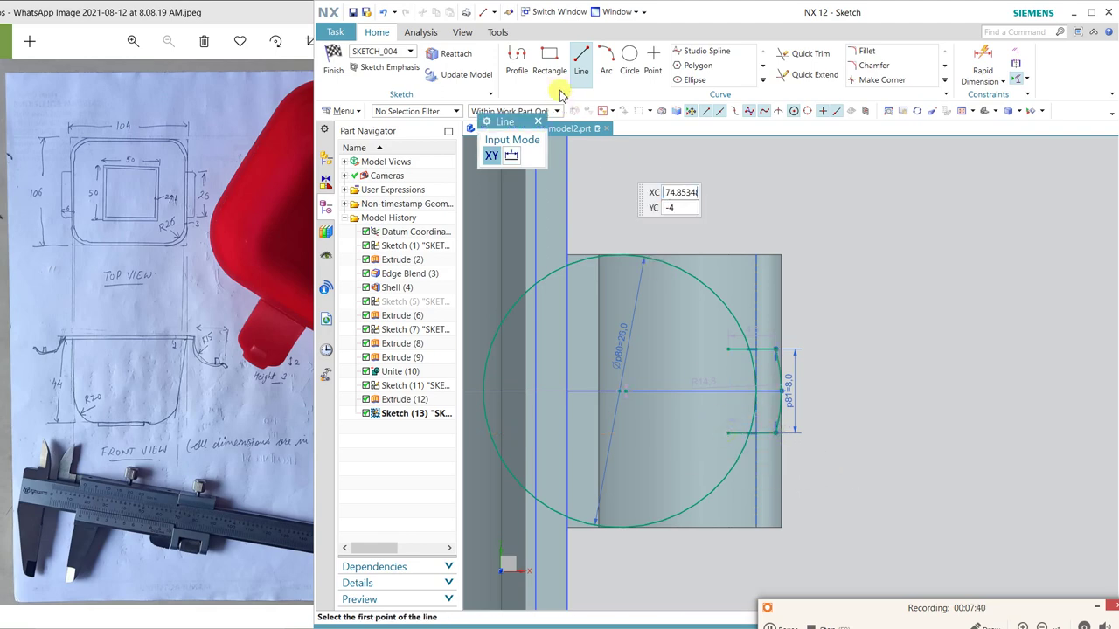
pyautogui.click(811, 60)
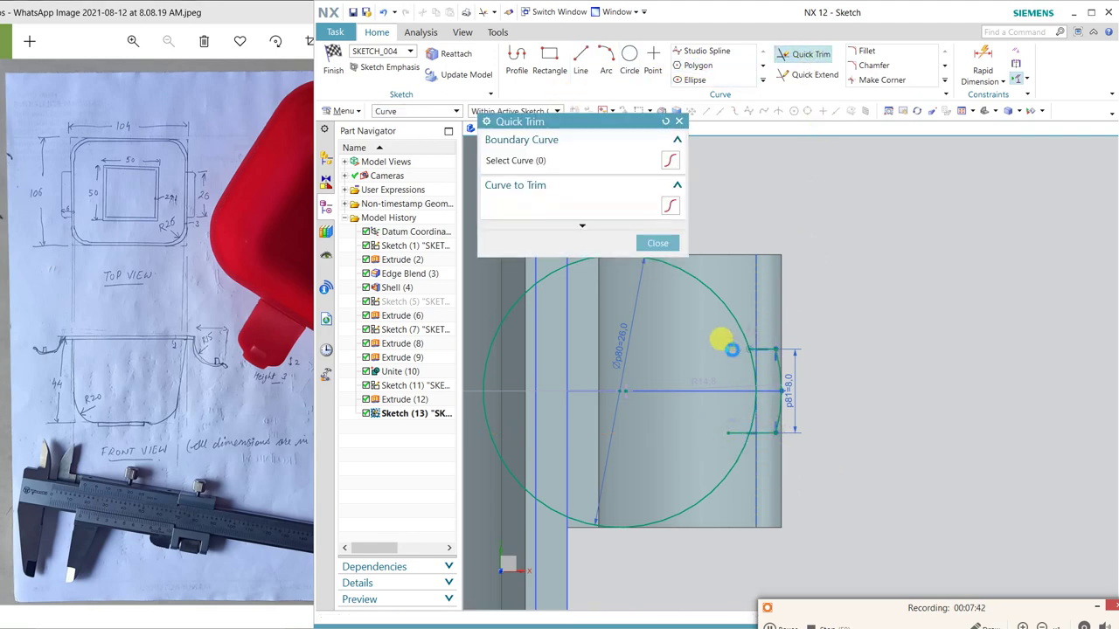
pyautogui.click(754, 367)
pyautogui.click(729, 432)
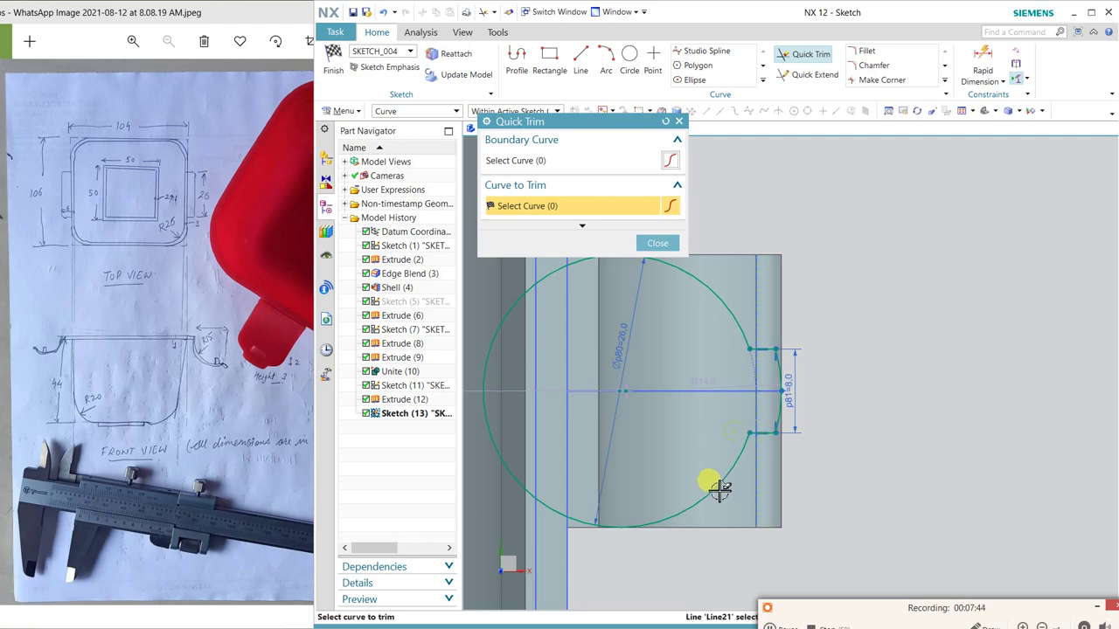
# - Close a 21.5 mm by 26 mm profile around the circle and trim away its left half
pyautogui.click(516, 54)
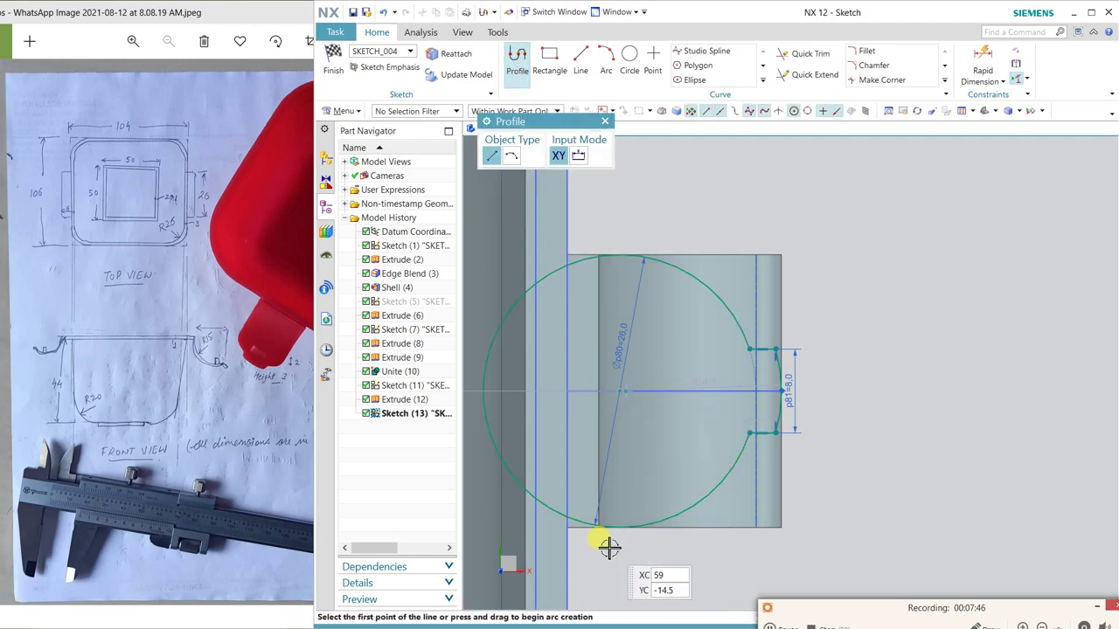
pyautogui.click(615, 528)
pyautogui.click(846, 528)
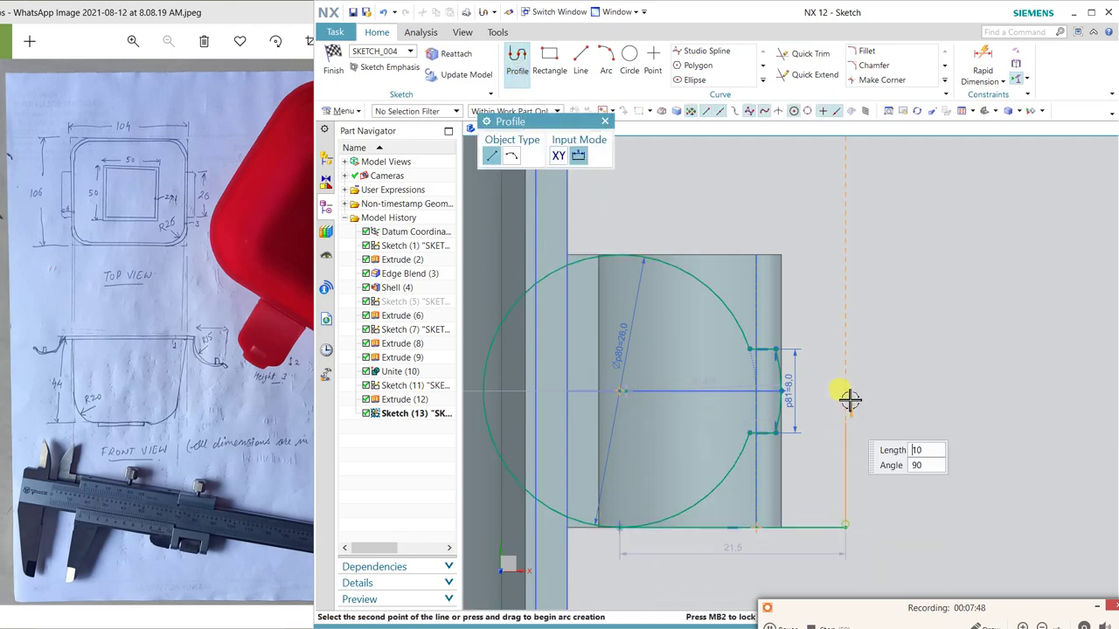
pyautogui.click(845, 255)
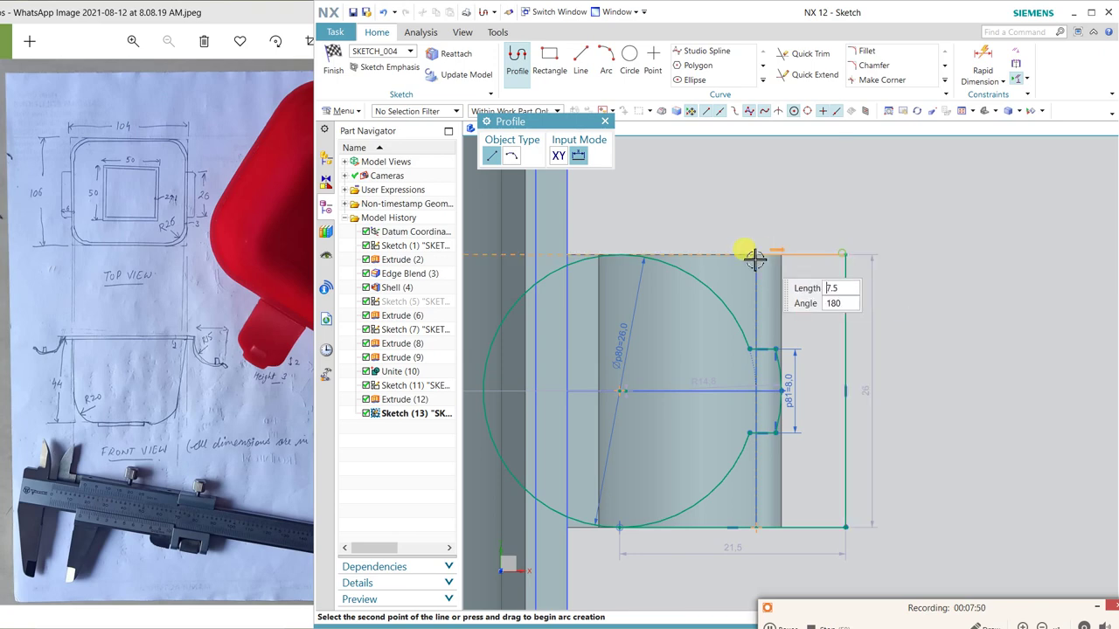
pyautogui.click(619, 254)
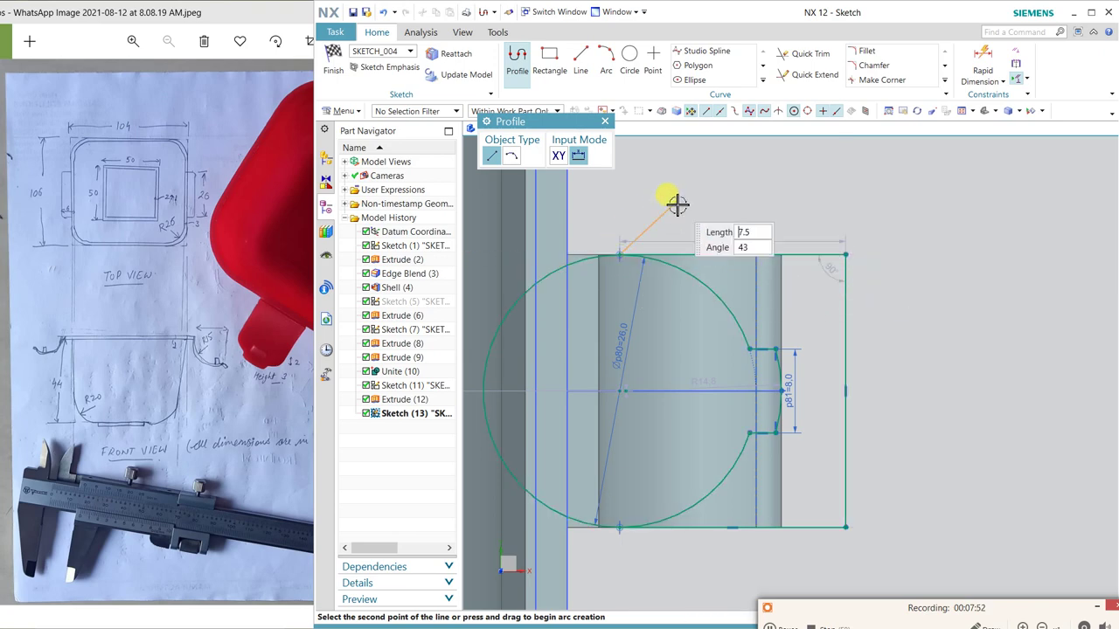
pyautogui.press('Escape')
pyautogui.click(798, 55)
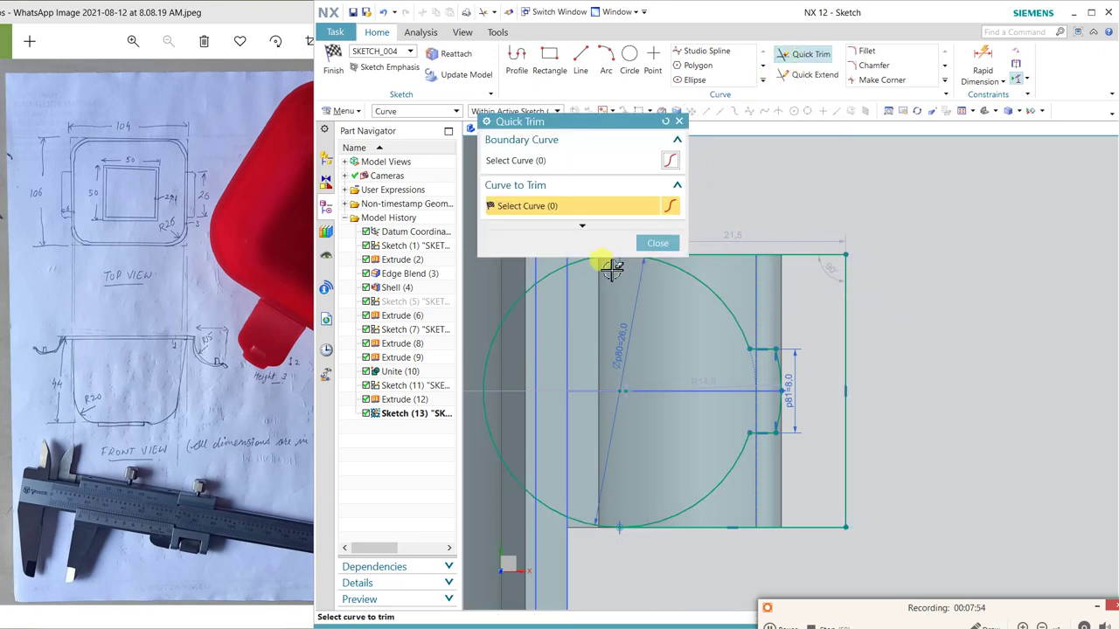
pyautogui.click(556, 271)
pyautogui.press('Escape')
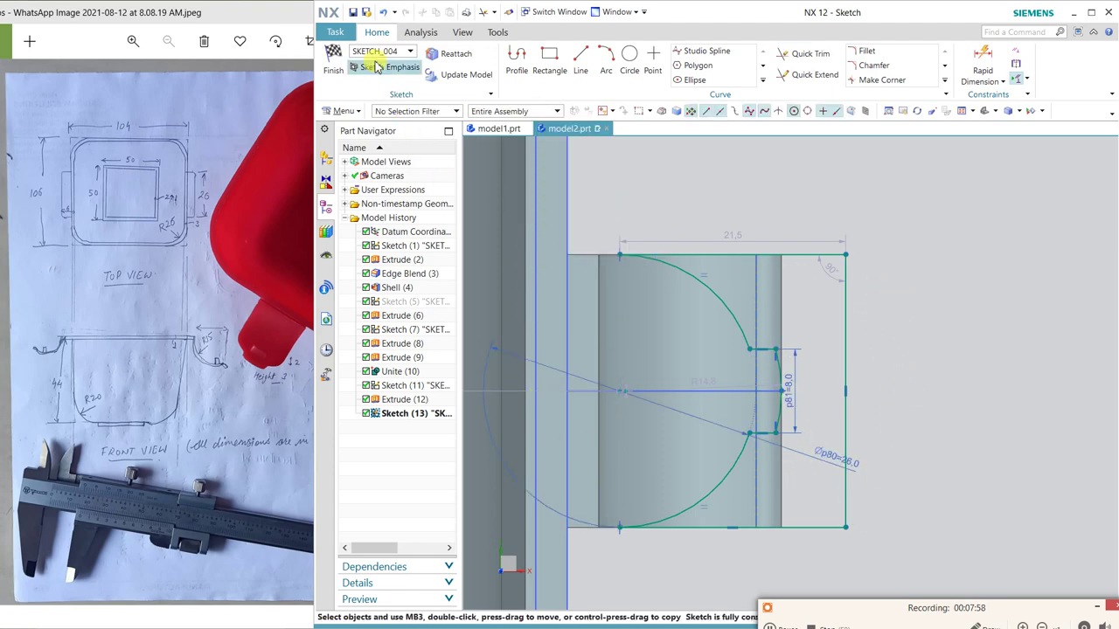
# - Extrude the Sketch (13) profile 32 mm and subtract it from the handle body
pyautogui.click(333, 61)
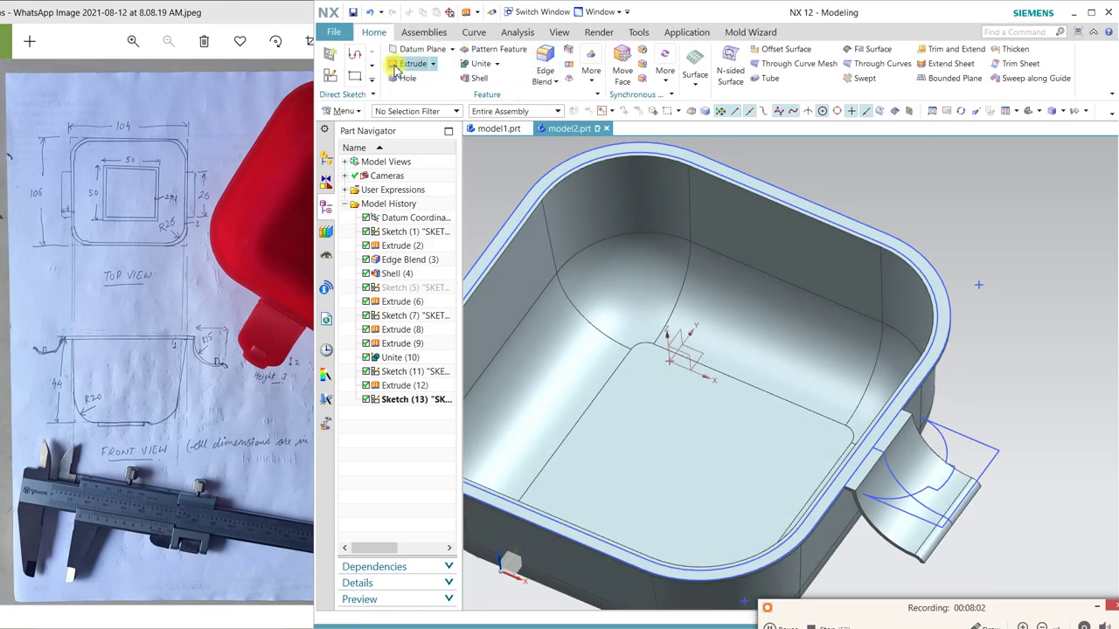
pyautogui.click(407, 64)
pyautogui.click(990, 444)
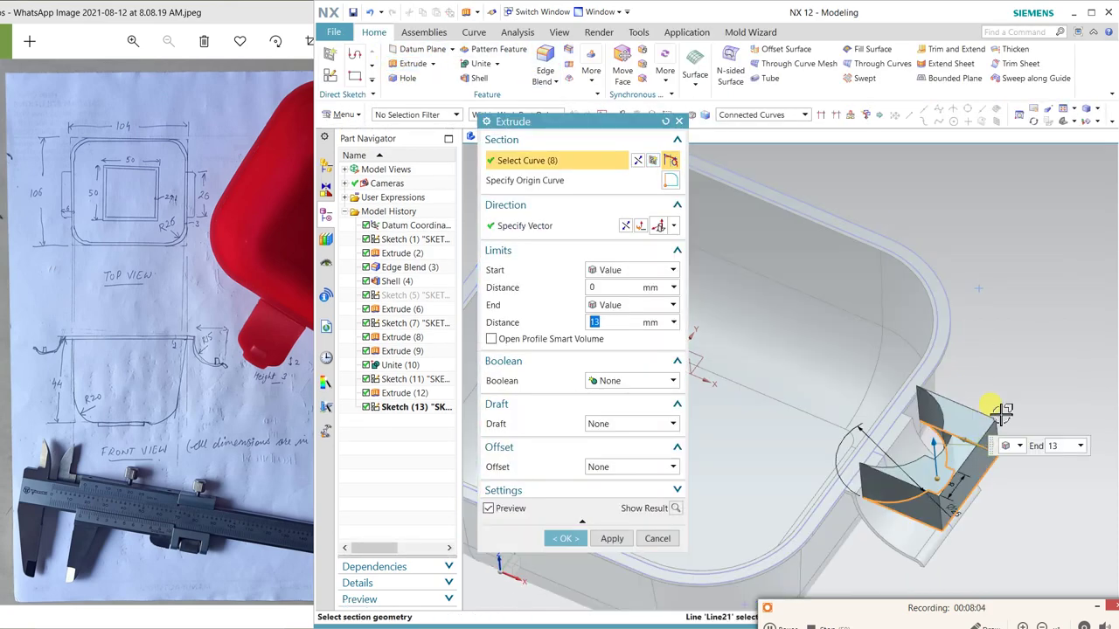
pyautogui.moveTo(937, 444); pyautogui.dragTo(944, 565)
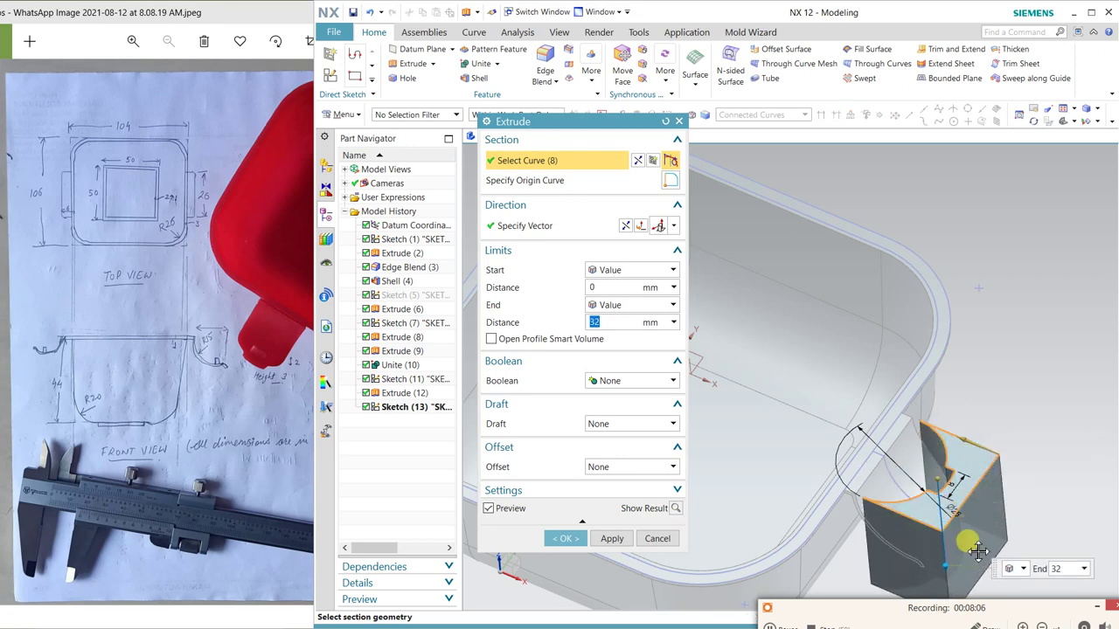
pyautogui.click(618, 381)
pyautogui.click(625, 423)
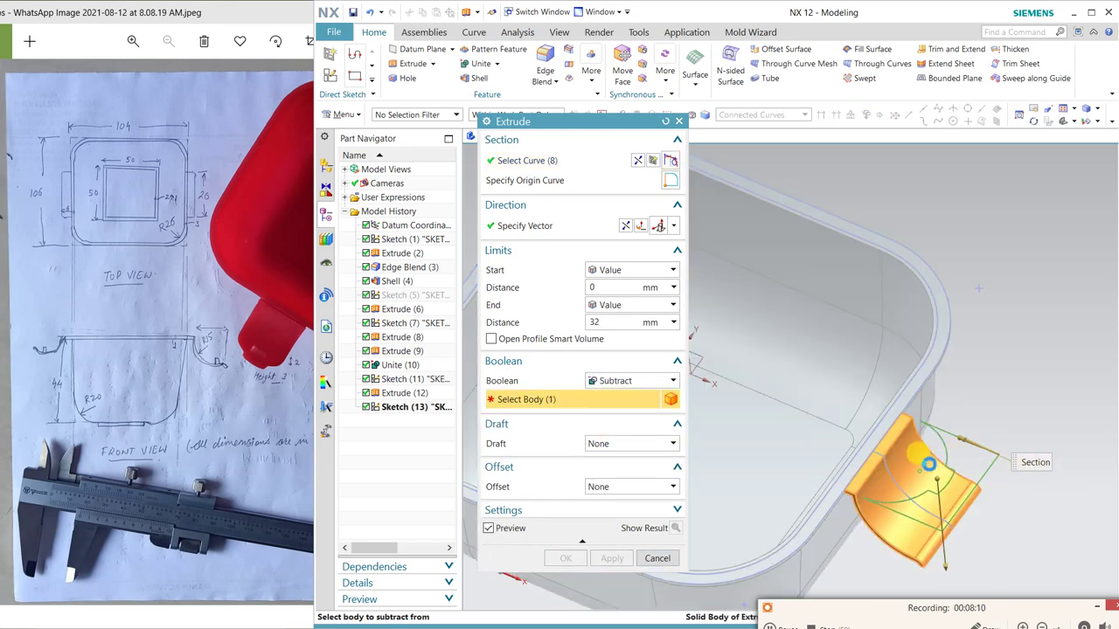
pyautogui.click(929, 461)
pyautogui.middleClick(978, 331)
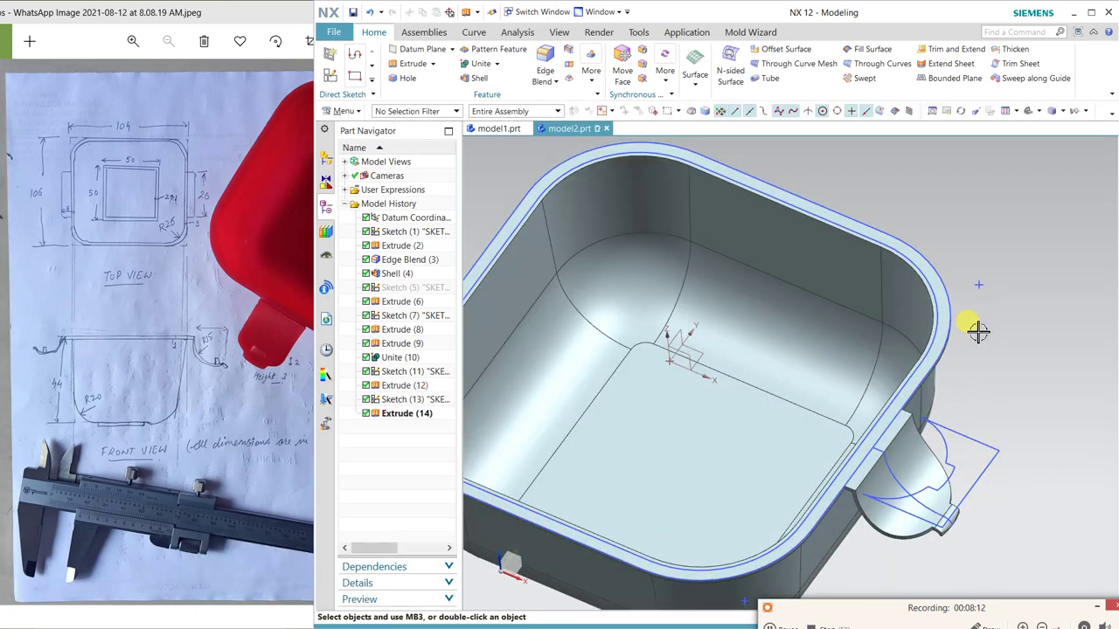
# - Hide sketches (11) and (13) with Ctrl+B and zoom in on the curved handle
pyautogui.moveTo(978, 331)
pyautogui.mouseDown(button='middle')
pyautogui.moveTo(1006, 292)
pyautogui.moveTo(982, 305)
pyautogui.moveTo(962, 382)
pyautogui.moveTo(991, 341)
pyautogui.moveTo(986, 369)
pyautogui.mouseUp(button='middle')
pyautogui.hotkey('ctrl', 'b')
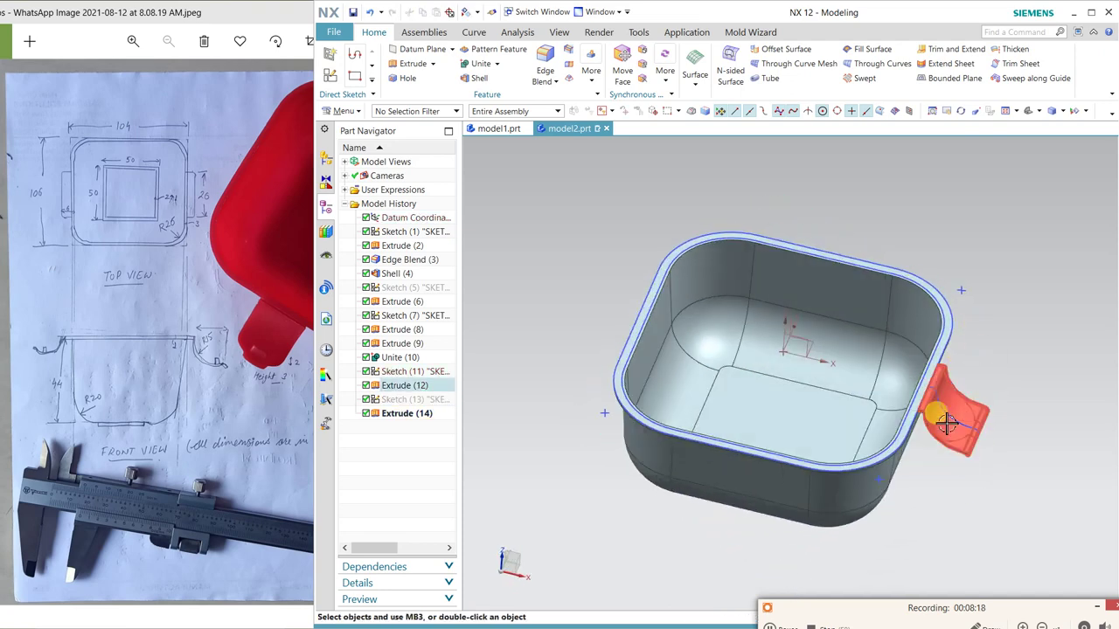
pyautogui.moveTo(960, 511)
pyautogui.mouseDown(button='middle')
pyautogui.moveTo(935, 481)
pyautogui.moveTo(962, 462)
pyautogui.moveTo(967, 392)
pyautogui.moveTo(1006, 305)
pyautogui.moveTo(987, 340)
pyautogui.moveTo(986, 322)
pyautogui.mouseUp(button='middle')
pyautogui.scroll(-3, 965, 437)
pyautogui.scroll(-2, 959, 432)
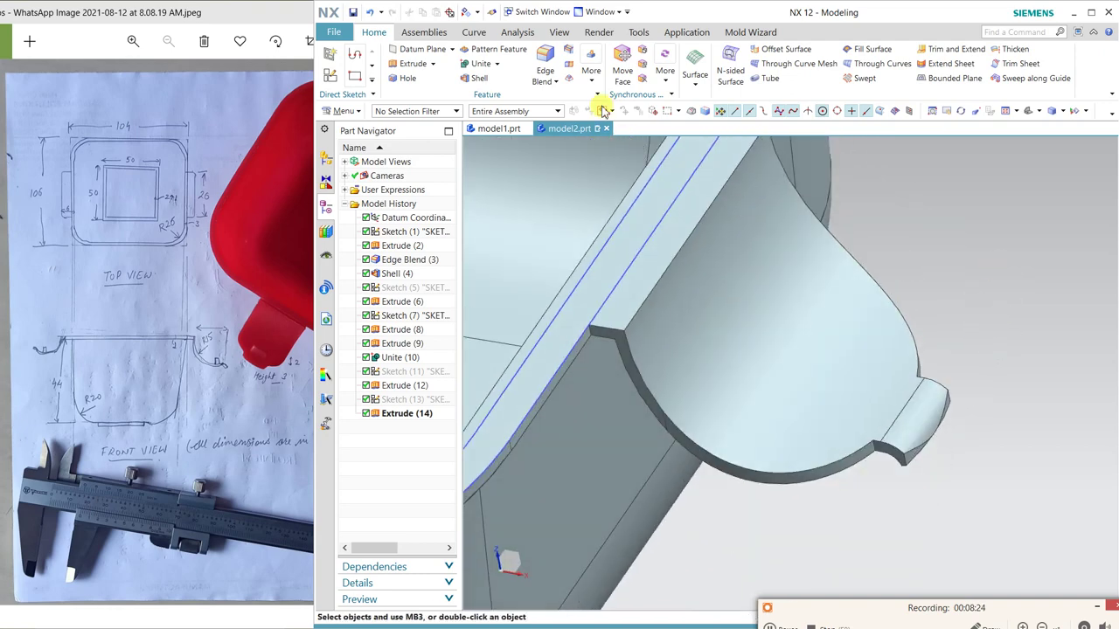
# - Add an edge blend to the handle's curved edge and corner edge
pyautogui.click(546, 63)
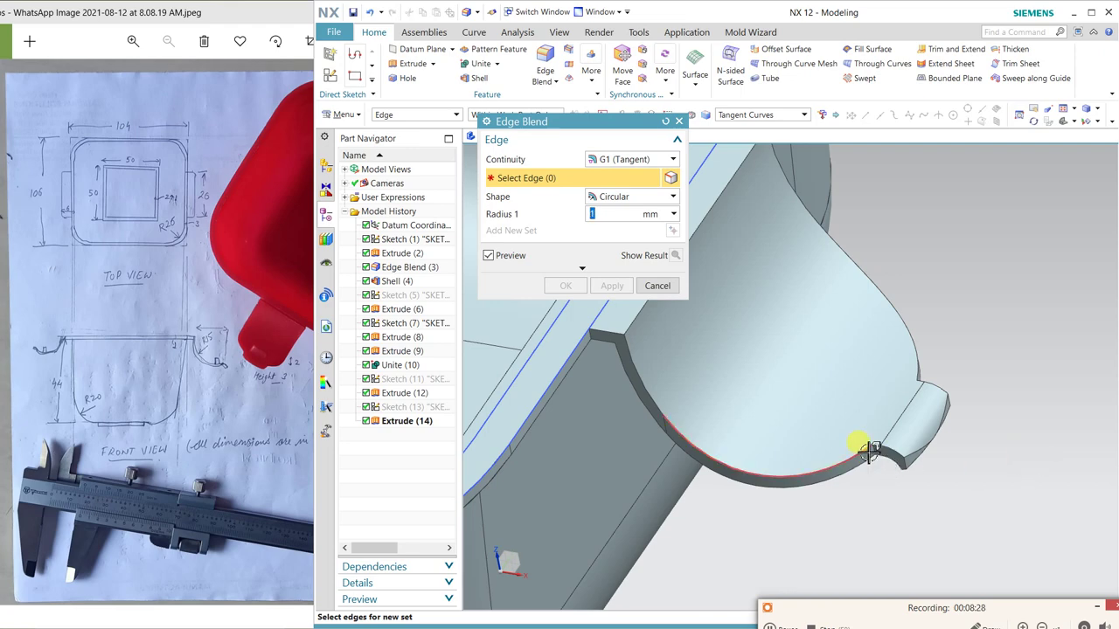
pyautogui.click(876, 452)
pyautogui.moveTo(924, 509)
pyautogui.mouseDown(button='middle')
pyautogui.moveTo(941, 497)
pyautogui.moveTo(917, 460)
pyautogui.moveTo(864, 483)
pyautogui.mouseUp(button='middle')
pyautogui.scroll(4, 507, 482)
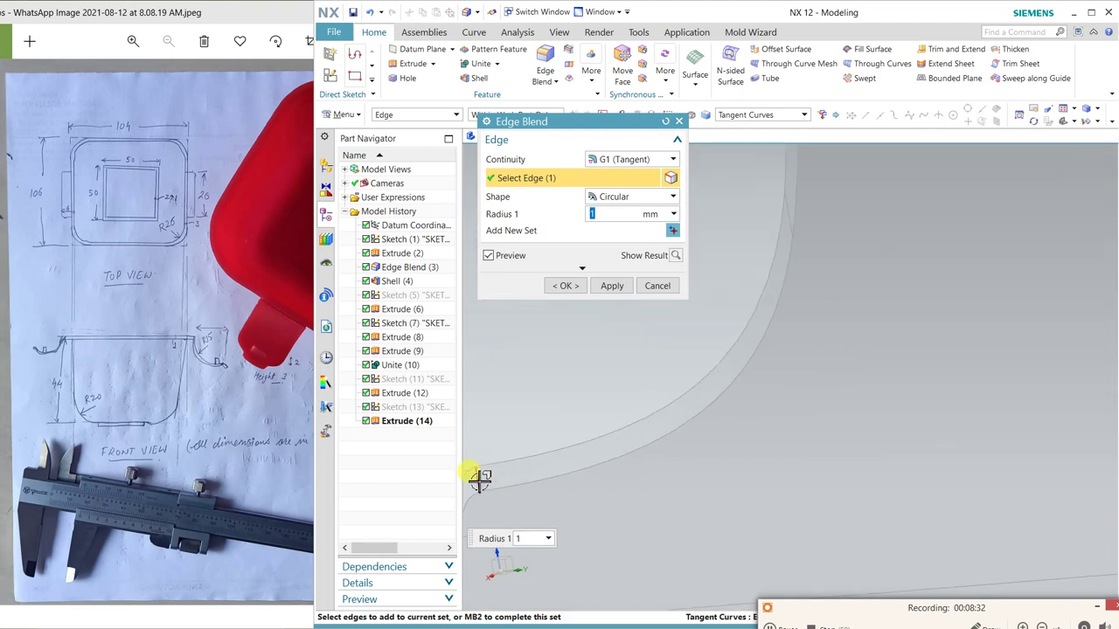
pyautogui.click(482, 477)
pyautogui.click(612, 285)
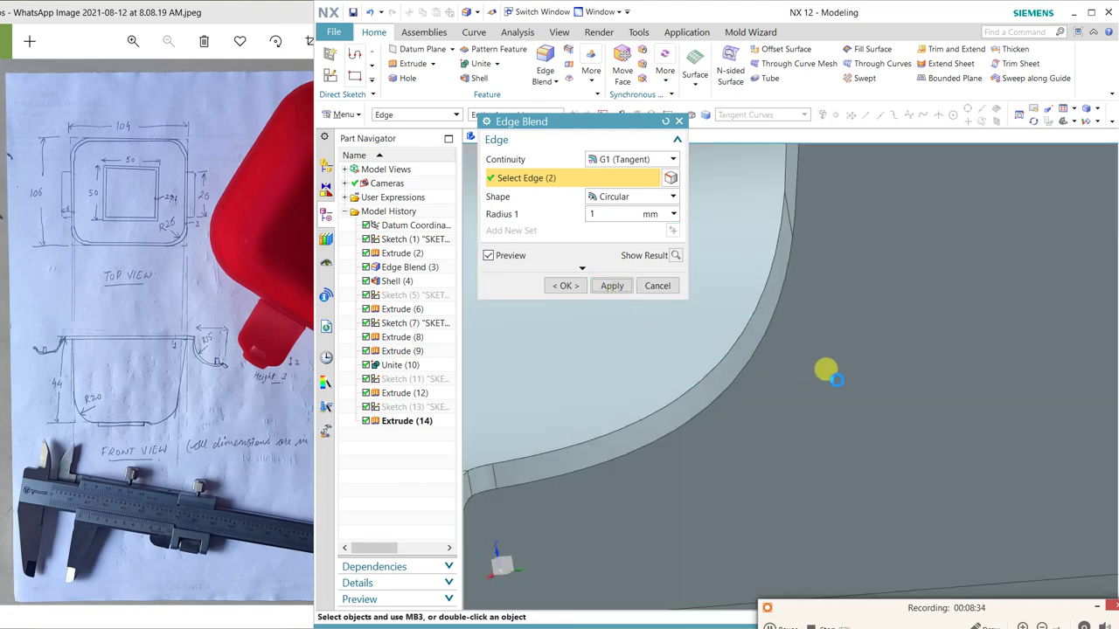
# - Round the handle recess edges with a 0.5 mm edge blend
pyautogui.moveTo(849, 387); pyautogui.dragTo(713, 352, button='middle')
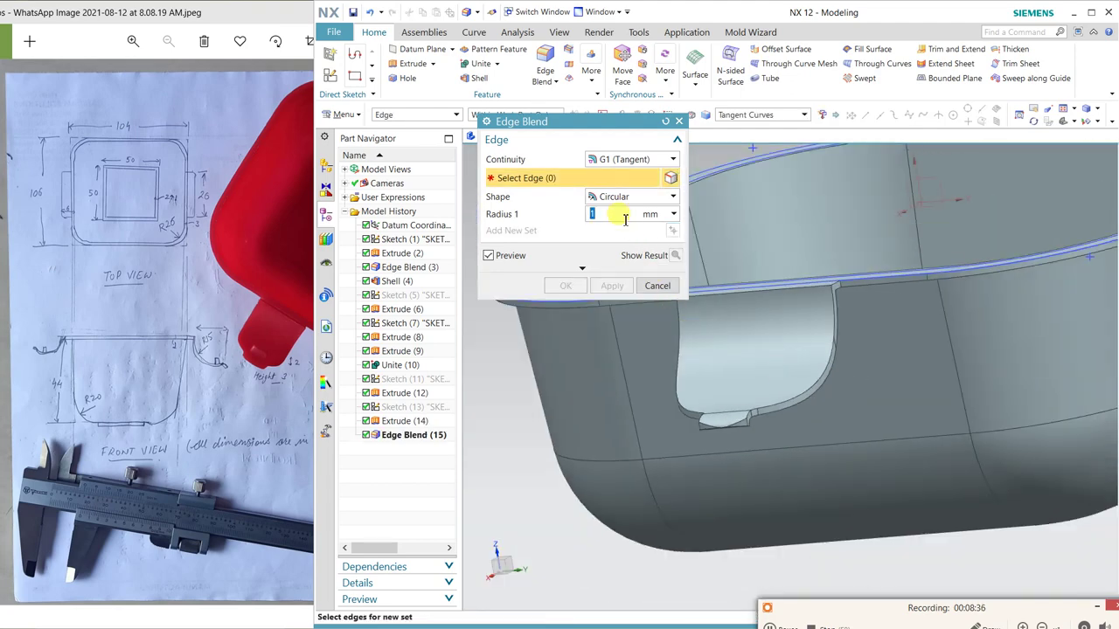
pyautogui.write('.5')
pyautogui.moveTo(668, 426)
pyautogui.mouseDown(button='middle')
pyautogui.moveTo(732, 379)
pyautogui.moveTo(761, 469)
pyautogui.mouseUp(button='middle')
pyautogui.click(704, 511)
pyautogui.moveTo(703, 511); pyautogui.dragTo(597, 514, button='middle')
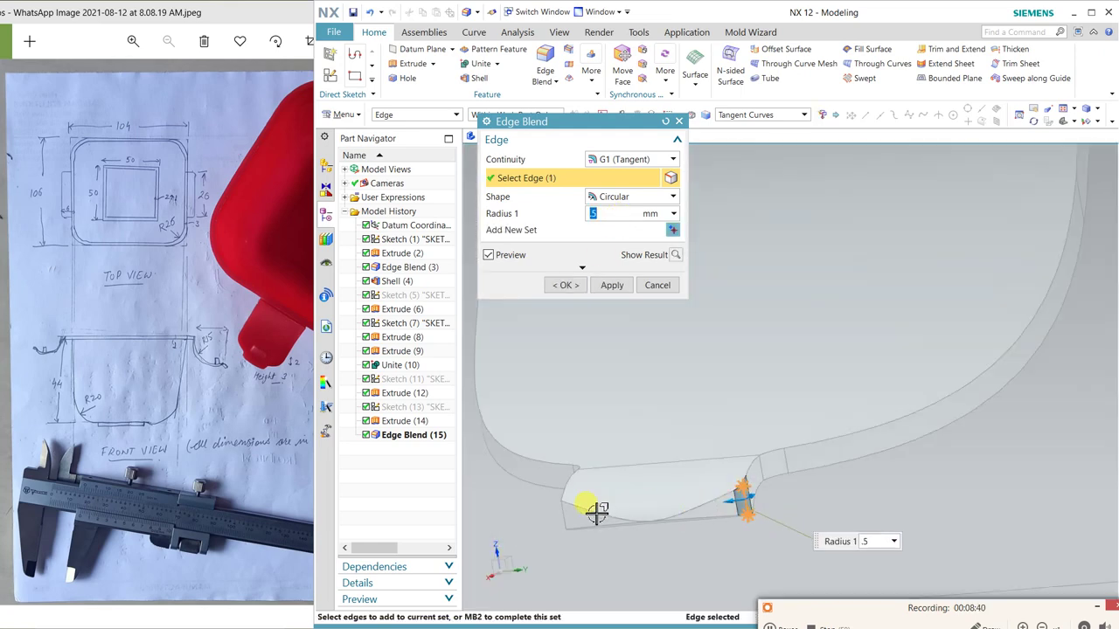
pyautogui.click(561, 517)
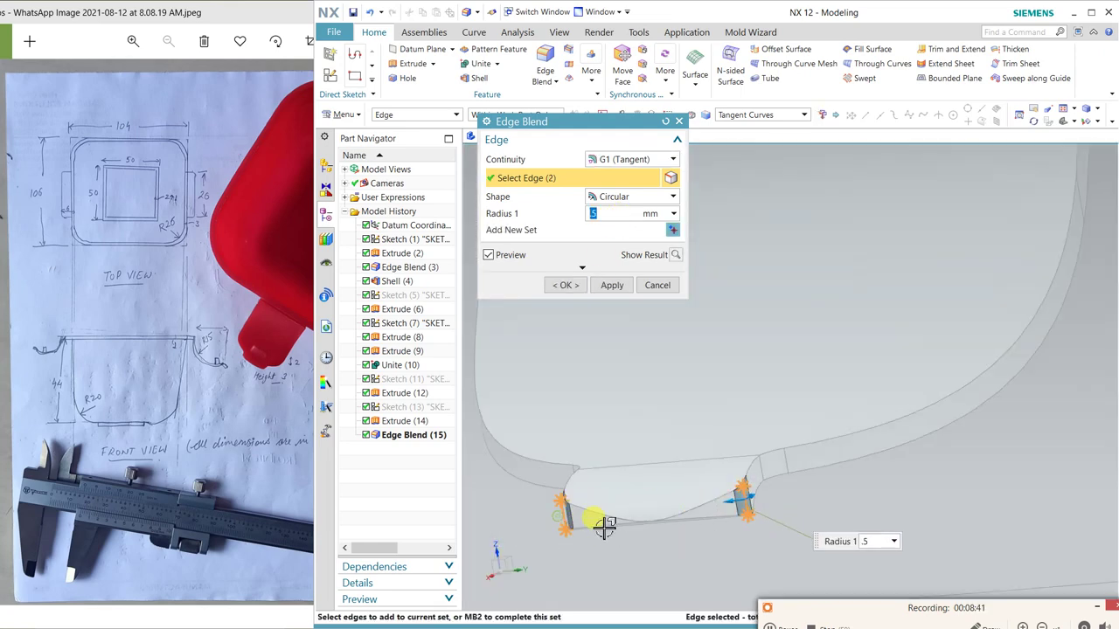
pyautogui.click(671, 509)
pyautogui.click(680, 547)
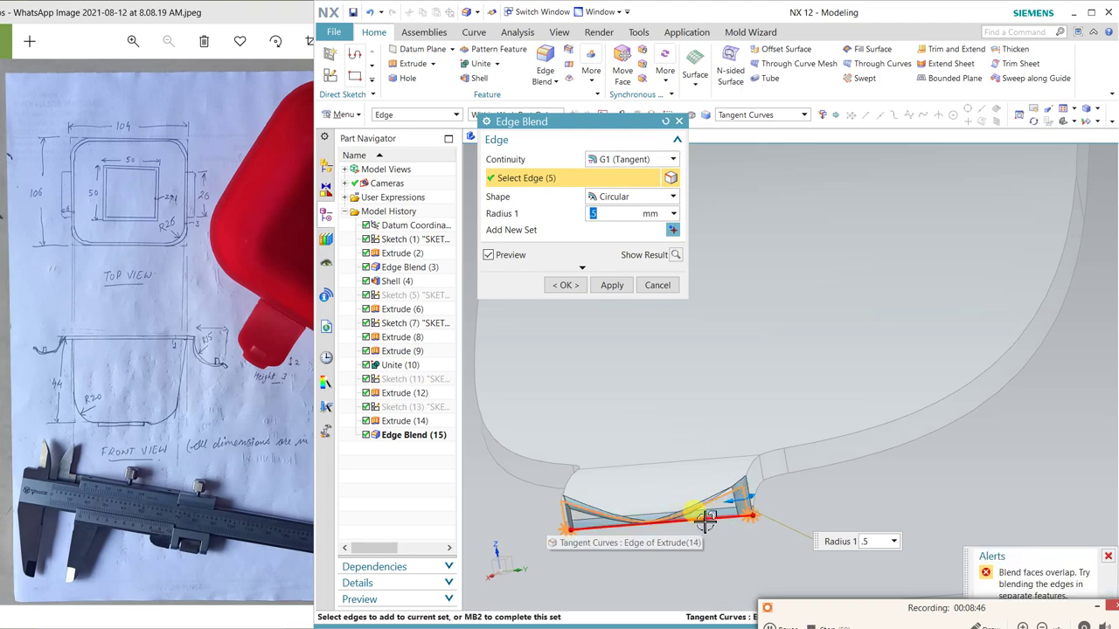
pyautogui.keyDown('shift'); pyautogui.click(706, 520); pyautogui.keyUp('shift')
pyautogui.moveTo(706, 520); pyautogui.dragTo(631, 317, button='middle')
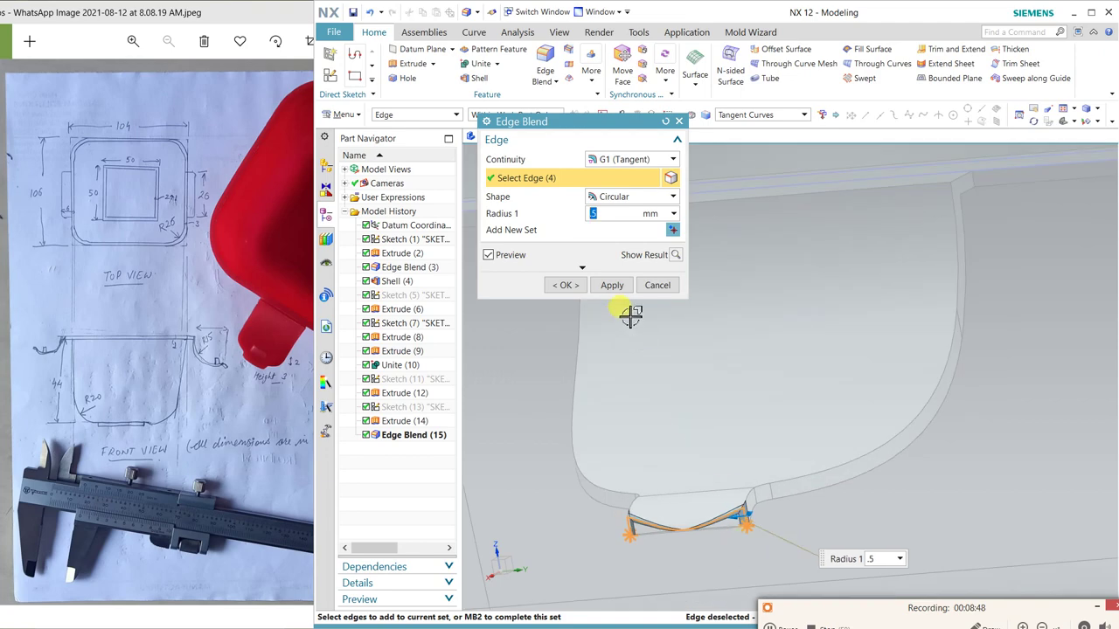
pyautogui.click(613, 284)
# - Apply a 0.5 mm blend to the handle's top edge and inspect the result
pyautogui.moveTo(744, 437)
pyautogui.mouseDown(button='middle')
pyautogui.moveTo(849, 446)
pyautogui.moveTo(879, 358)
pyautogui.moveTo(868, 320)
pyautogui.moveTo(944, 312)
pyautogui.mouseUp(button='middle')
pyautogui.scroll(-3, 853, 444)
pyautogui.scroll(-3, 856, 439)
pyautogui.scroll(3, 994, 325)
pyautogui.scroll(3, 1030, 350)
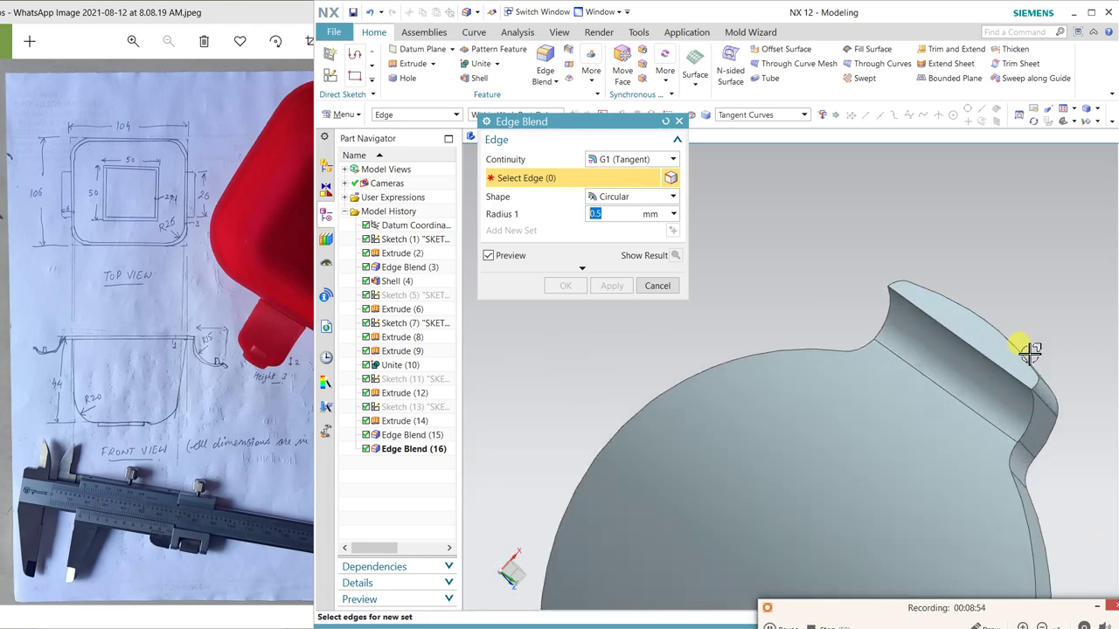
pyautogui.click(1007, 373)
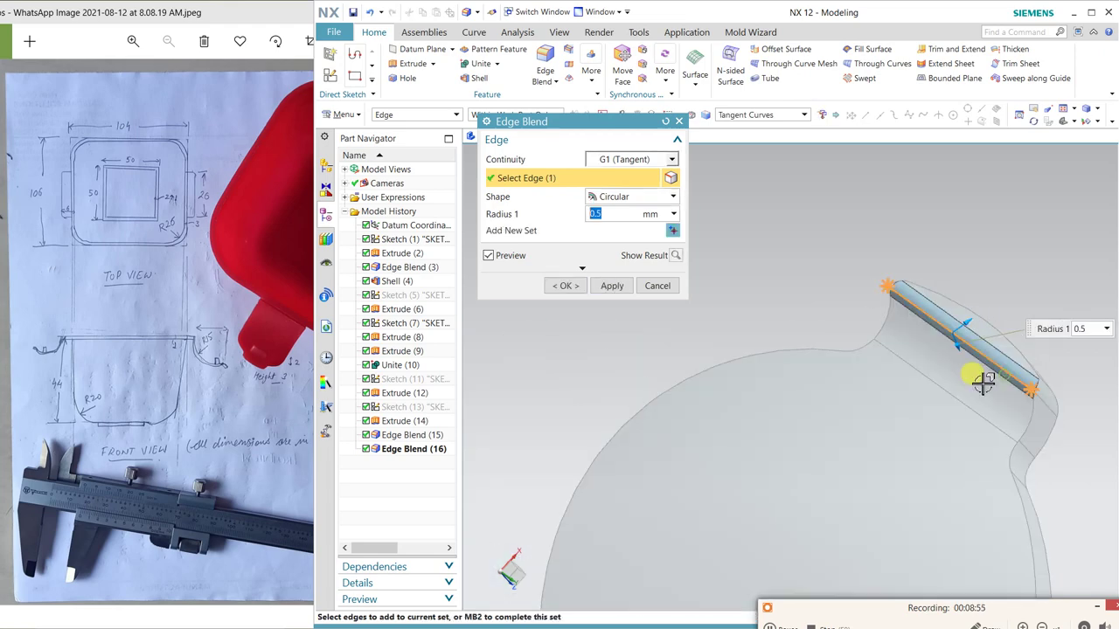
pyautogui.click(624, 284)
pyautogui.scroll(-3, 901, 308)
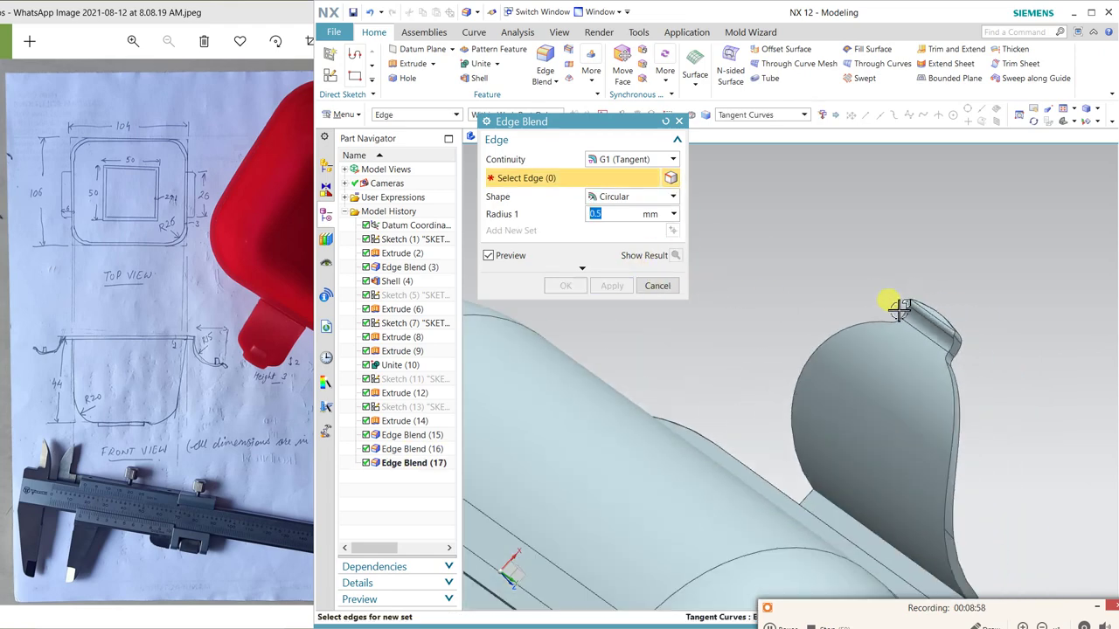
pyautogui.moveTo(900, 307)
pyautogui.mouseDown(button='middle')
pyautogui.moveTo(787, 312)
pyautogui.moveTo(786, 299)
pyautogui.moveTo(794, 320)
pyautogui.moveTo(840, 348)
pyautogui.moveTo(774, 399)
pyautogui.moveTo(700, 332)
pyautogui.mouseUp(button='middle')
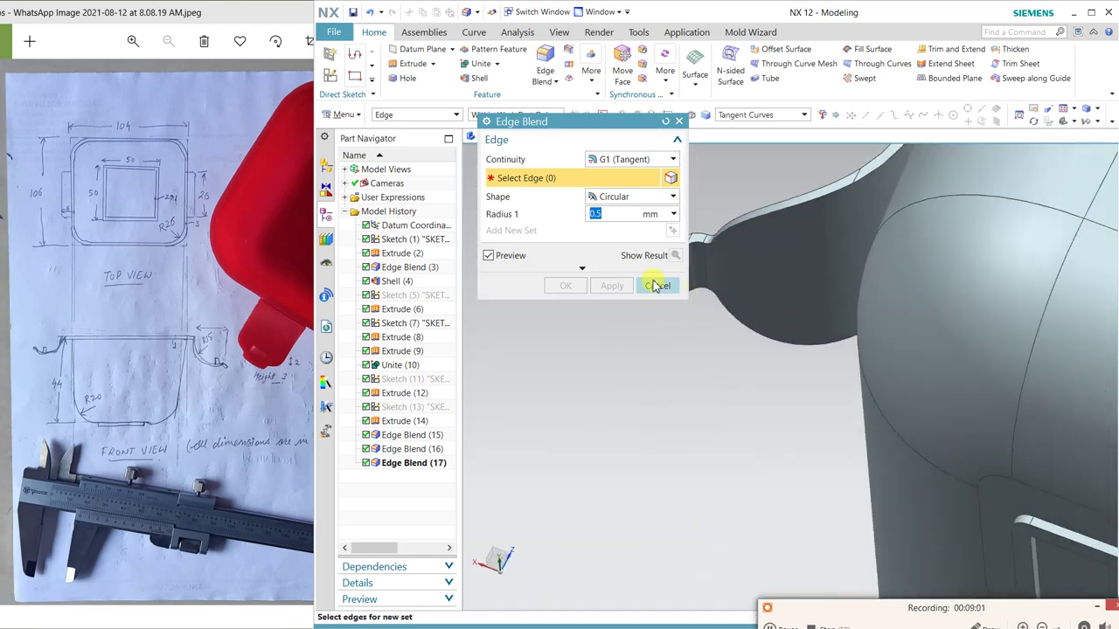
# - Close Edge Blend and orbit around the whole bowl with its rounded handle
pyautogui.click(651, 287)
pyautogui.scroll(-5, 677, 399)
pyautogui.moveTo(677, 399)
pyautogui.mouseDown(button='middle')
pyautogui.moveTo(769, 462)
pyautogui.moveTo(694, 490)
pyautogui.mouseUp(button='middle')
pyautogui.scroll(3, 731, 373)
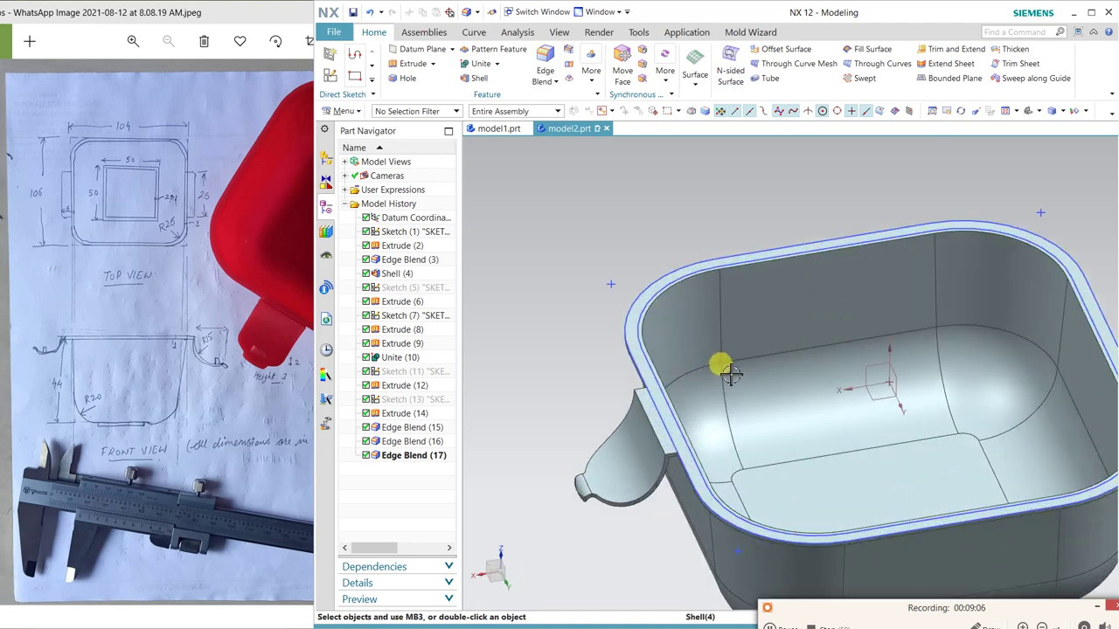
pyautogui.moveTo(609, 409)
pyautogui.mouseDown(button='middle')
pyautogui.moveTo(619, 404)
pyautogui.moveTo(609, 392)
pyautogui.moveTo(604, 425)
pyautogui.mouseUp(button='middle')
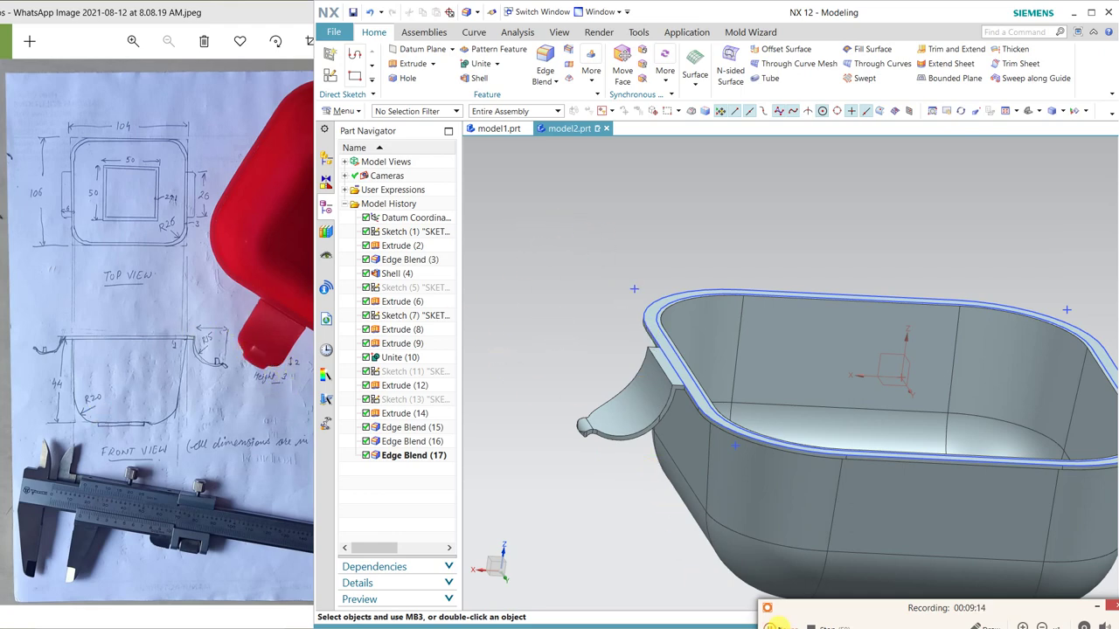
pyautogui.click(771, 626)
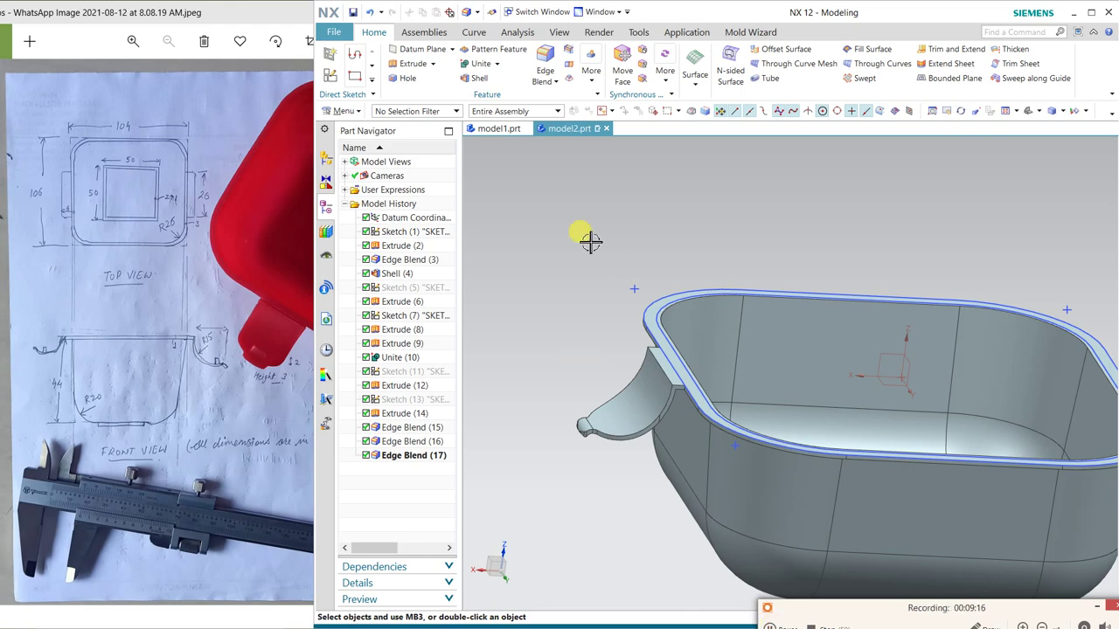
# - Create a new sketch on the bowl plane with the chosen orientation direction
pyautogui.click(330, 54)
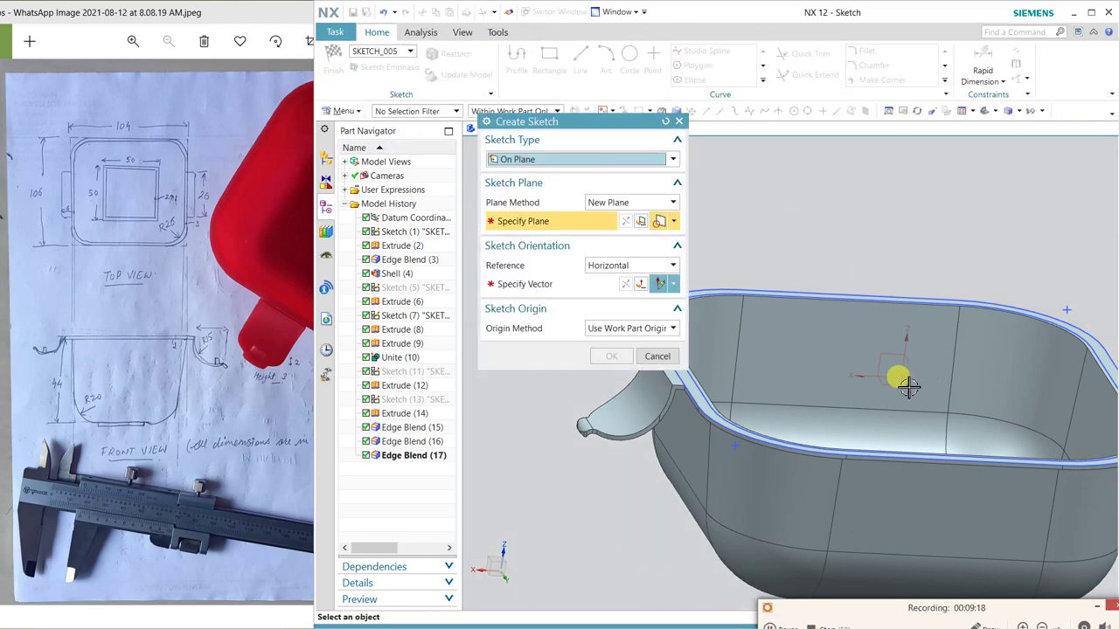
pyautogui.click(891, 381)
pyautogui.click(761, 372)
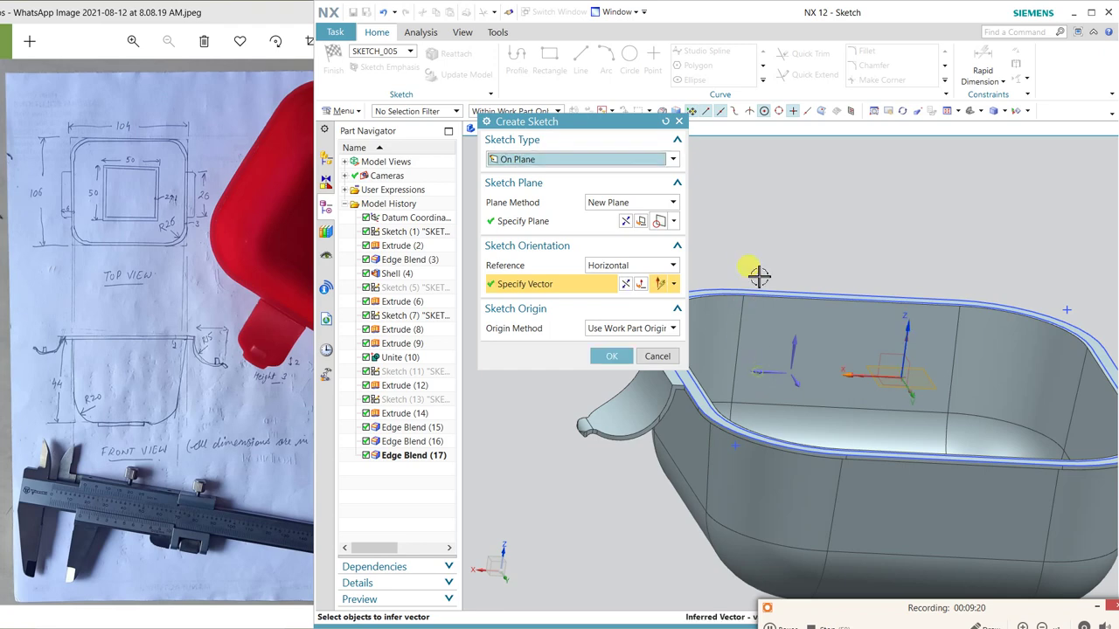
pyautogui.middleClick(752, 271)
pyautogui.keyDown('shift'); pyautogui.moveTo(871, 354); pyautogui.dragTo(687, 305, button='middle'); pyautogui.keyUp('shift')
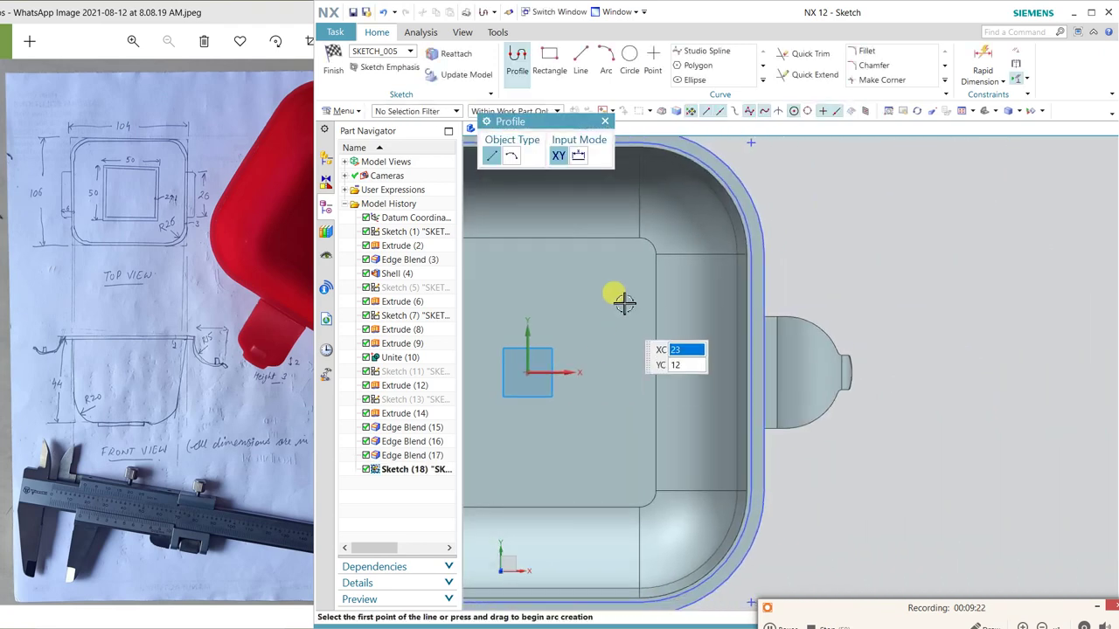
# - Draw a vertical line across the handle and keep its length at 9 mm
pyautogui.click(550, 56)
pyautogui.scroll(3, 749, 357)
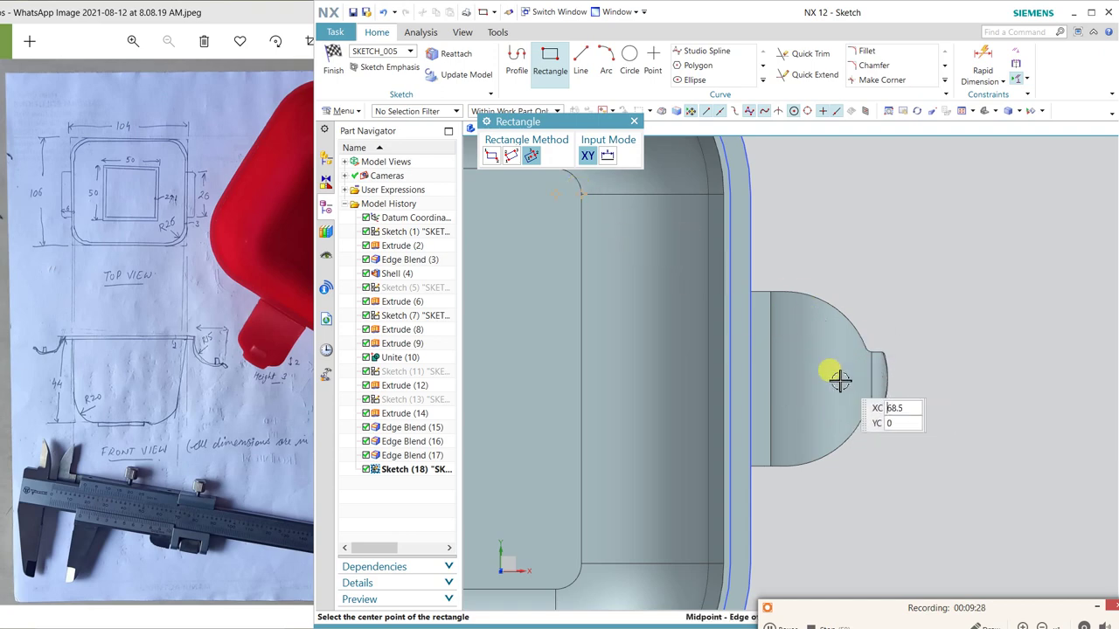
pyautogui.click(826, 381)
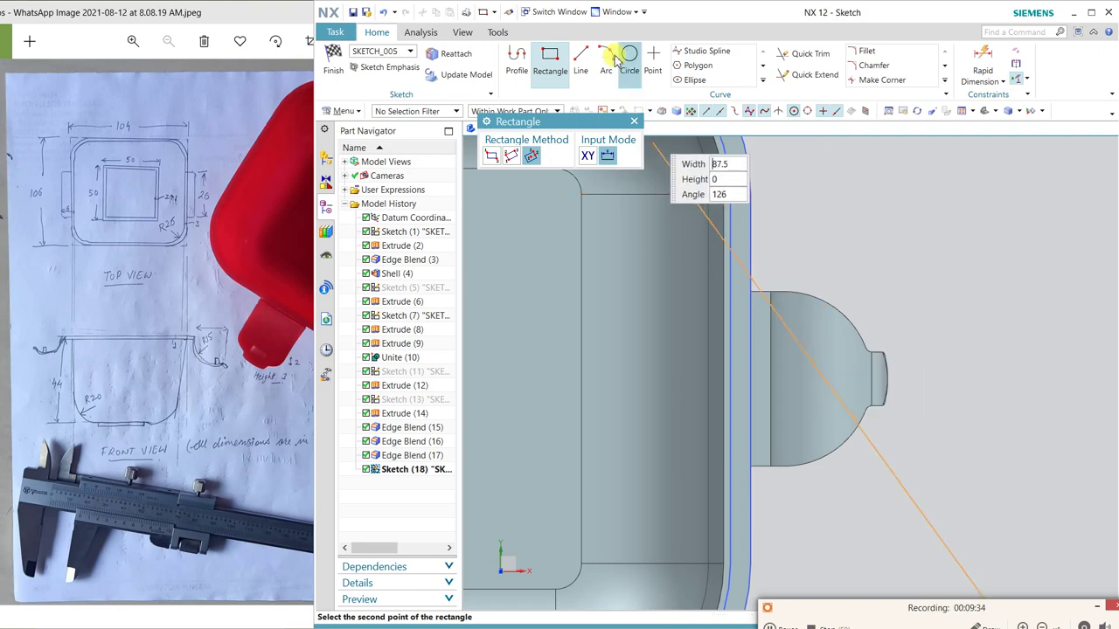
pyautogui.click(580, 61)
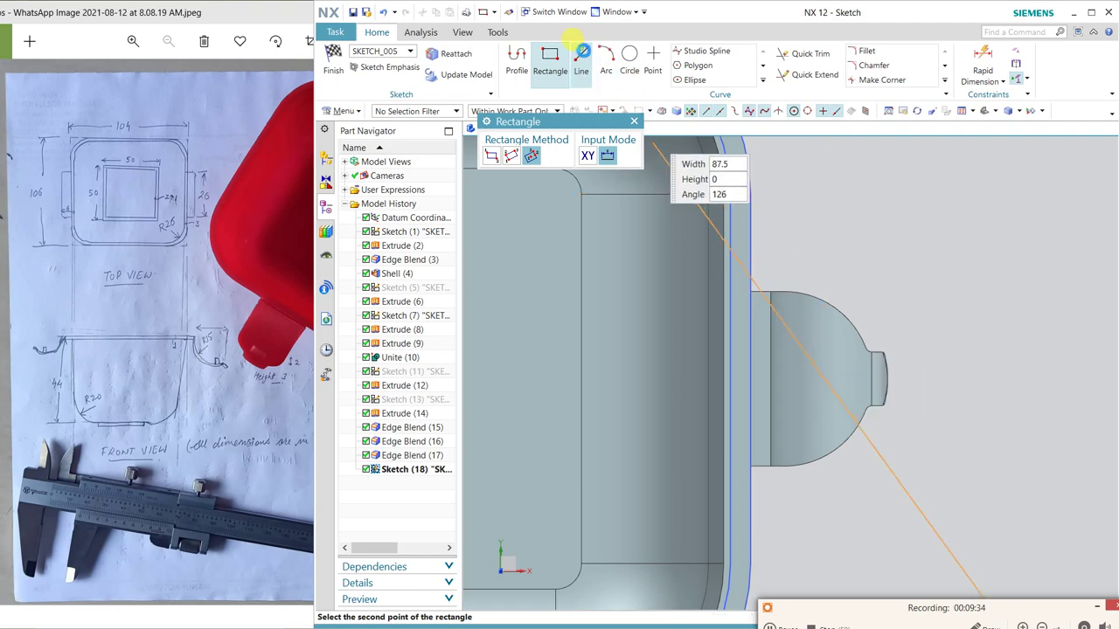
pyautogui.click(828, 350)
pyautogui.click(827, 408)
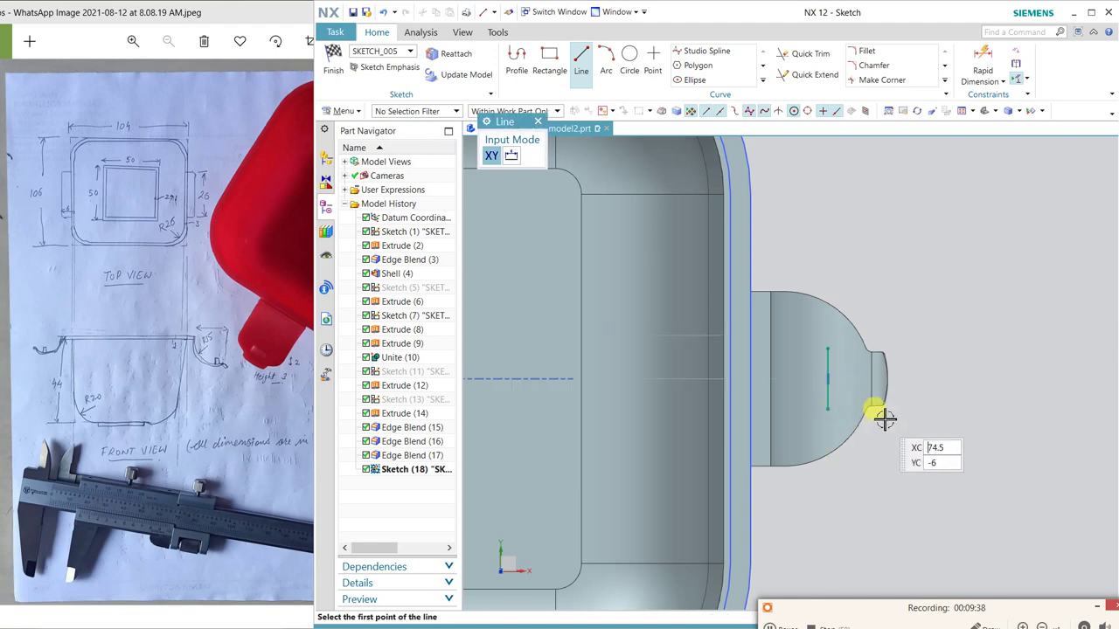
pyautogui.press('Escape')
pyautogui.doubleClick(844, 372)
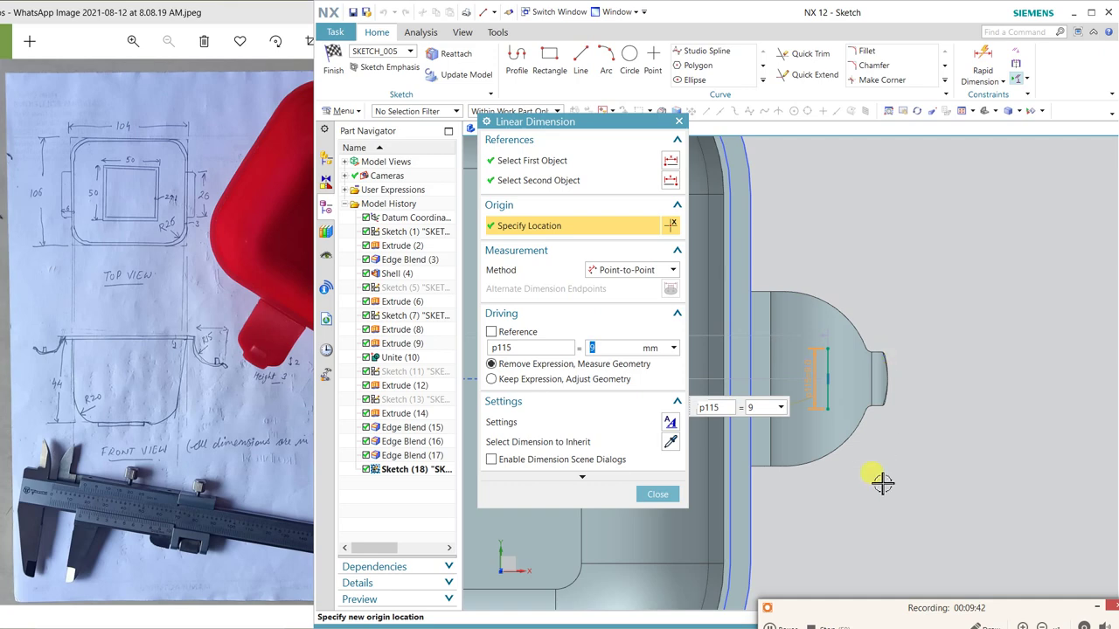
pyautogui.press('Return')
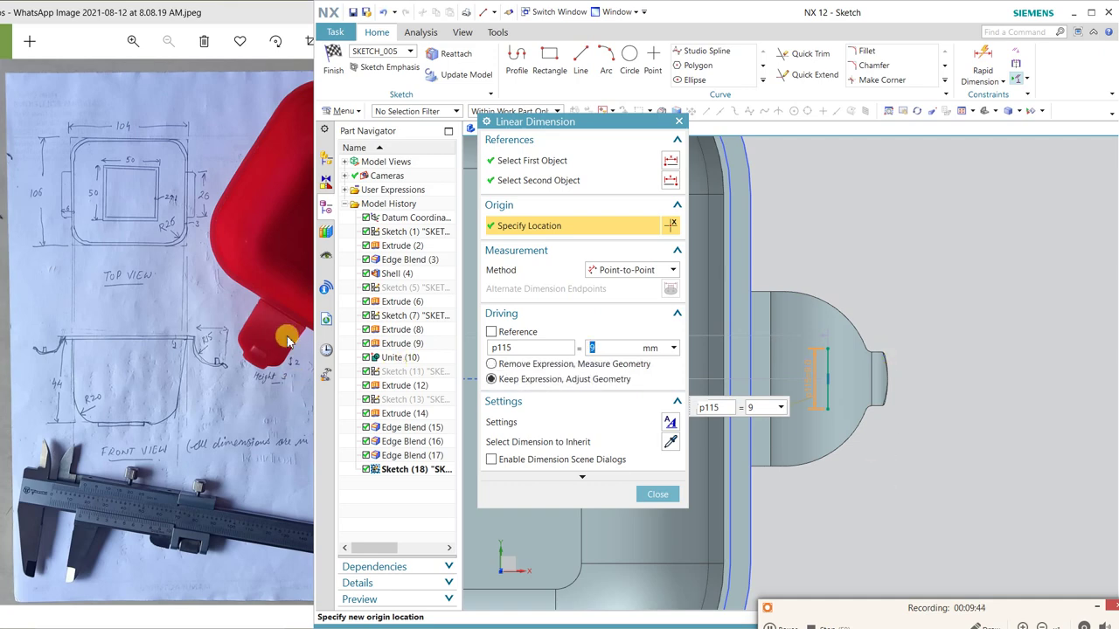
pyautogui.click(658, 495)
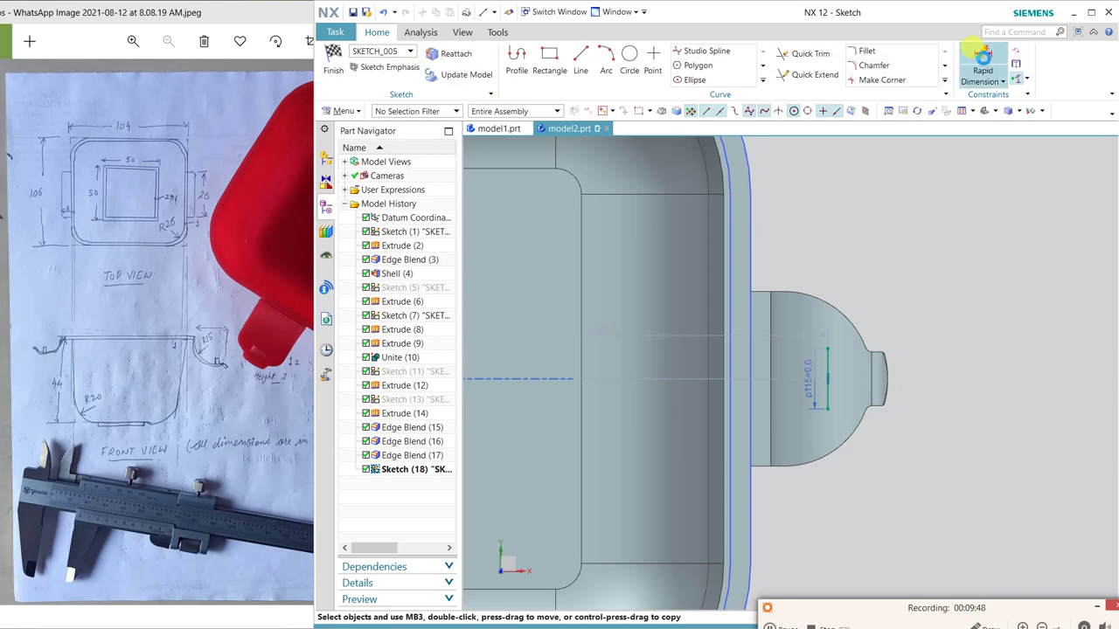
# - Dimension the vertical line 14 mm from the rim edge
pyautogui.click(981, 60)
pyautogui.click(729, 407)
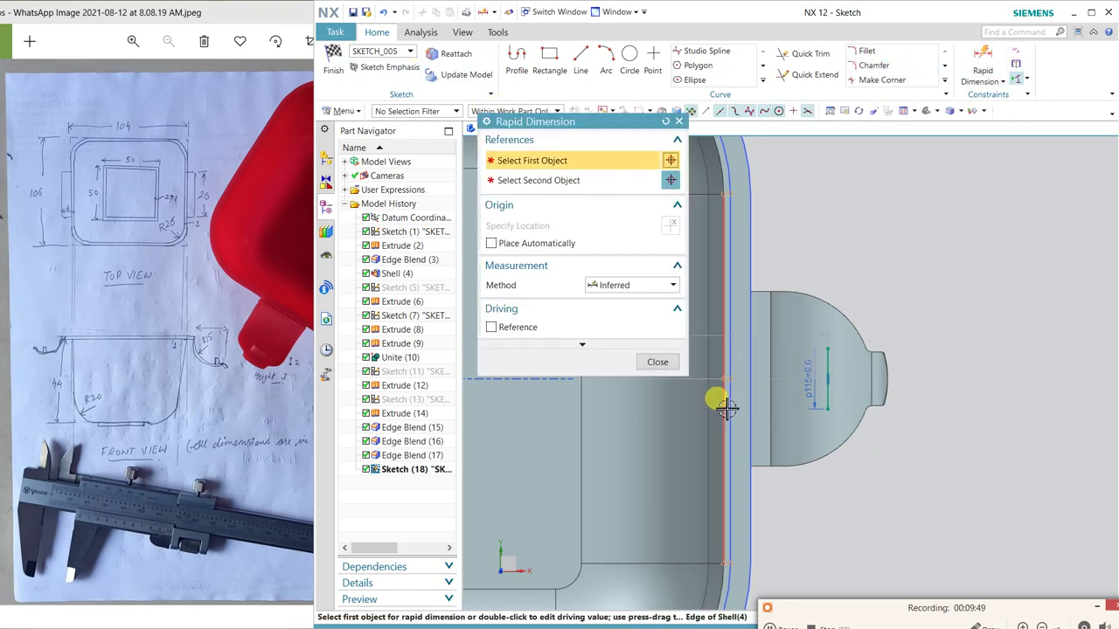
pyautogui.click(824, 383)
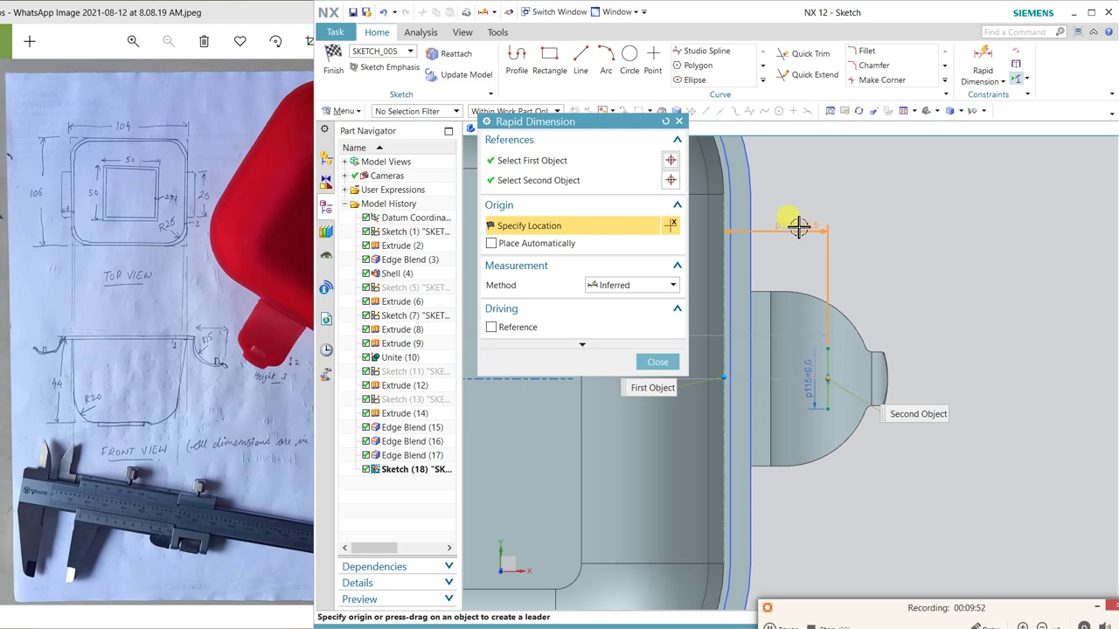
pyautogui.click(798, 226)
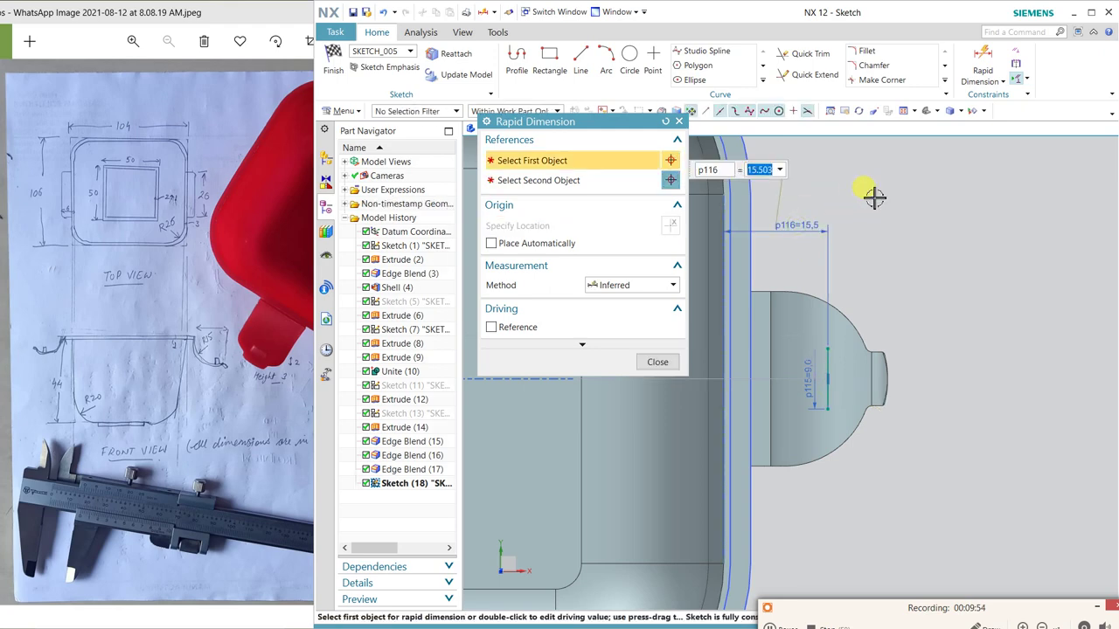
pyautogui.write('14')
pyautogui.press('Return')
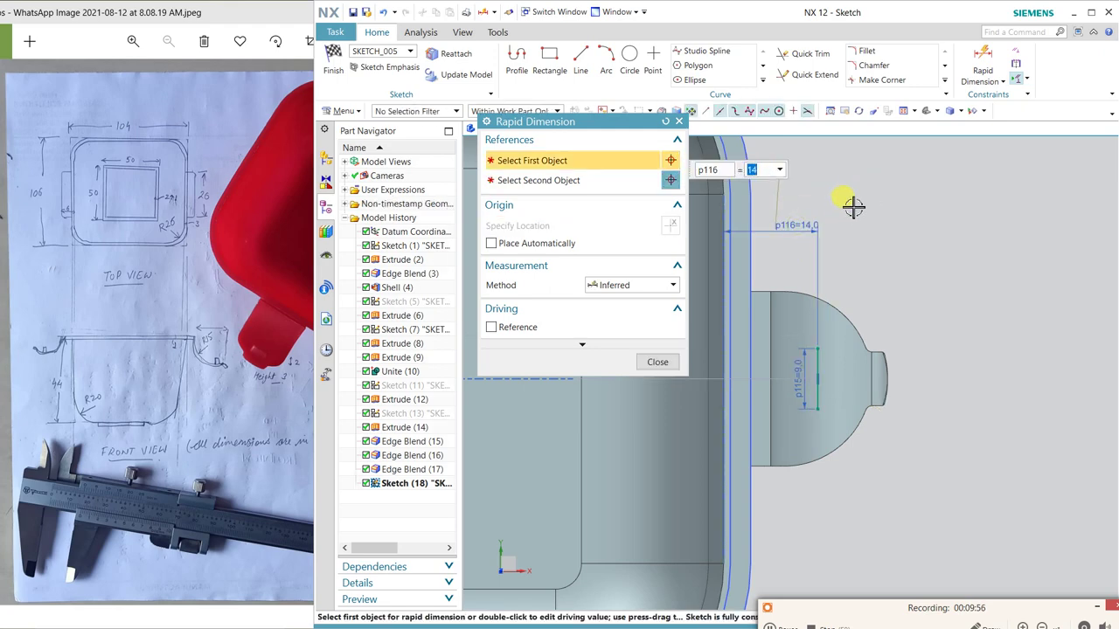
pyautogui.click(659, 362)
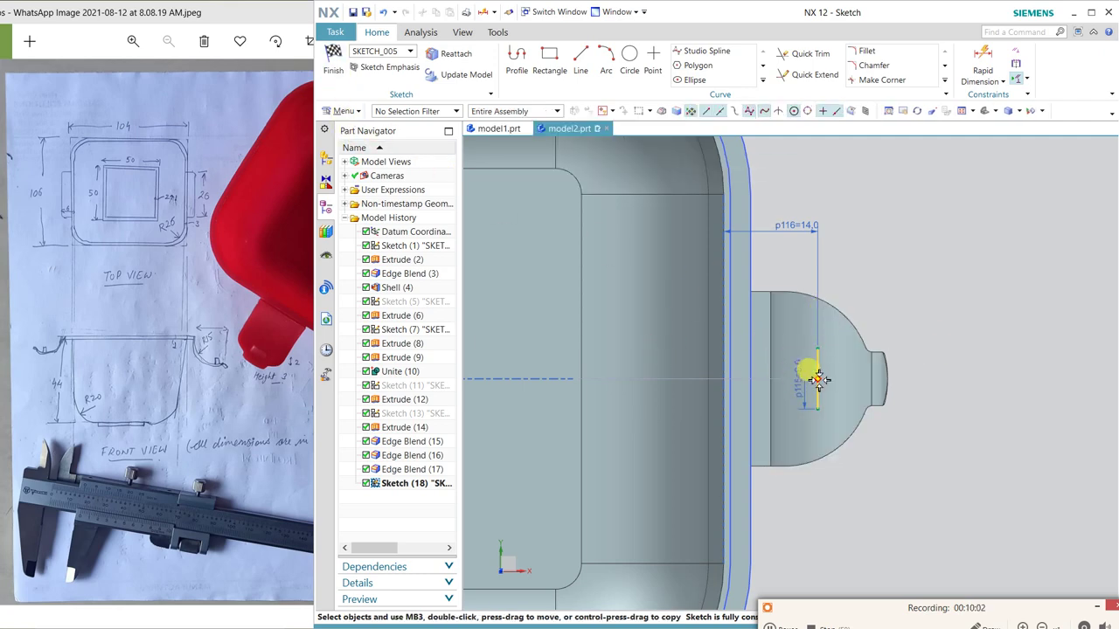
# - Fix the sketch origin to fully constrain the sketch, then finish it
pyautogui.scroll(-3, 800, 368)
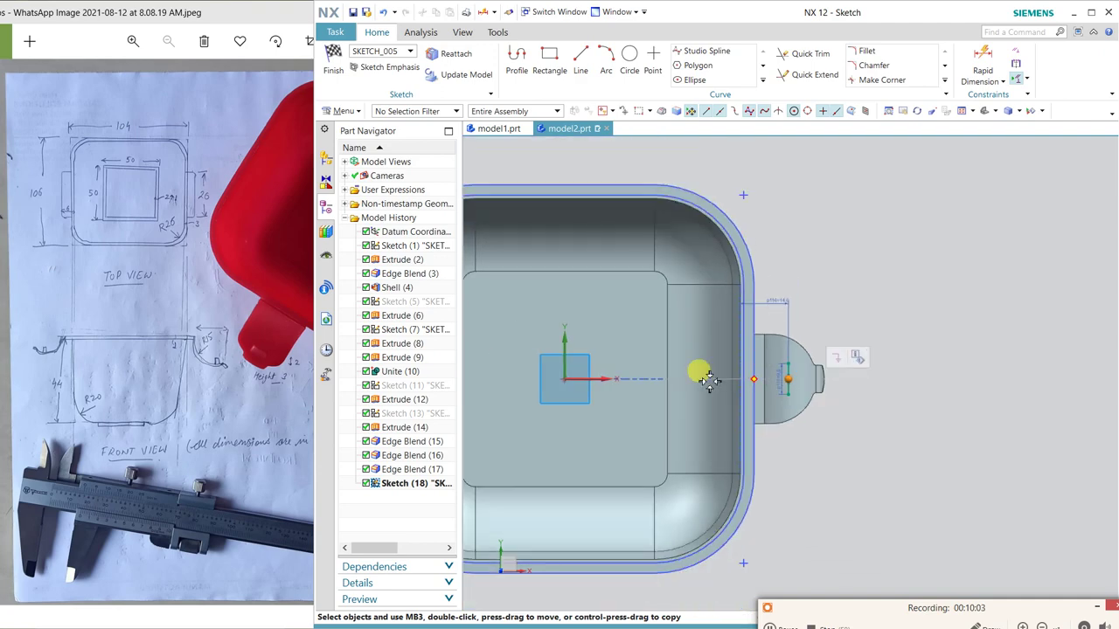
pyautogui.click(566, 380)
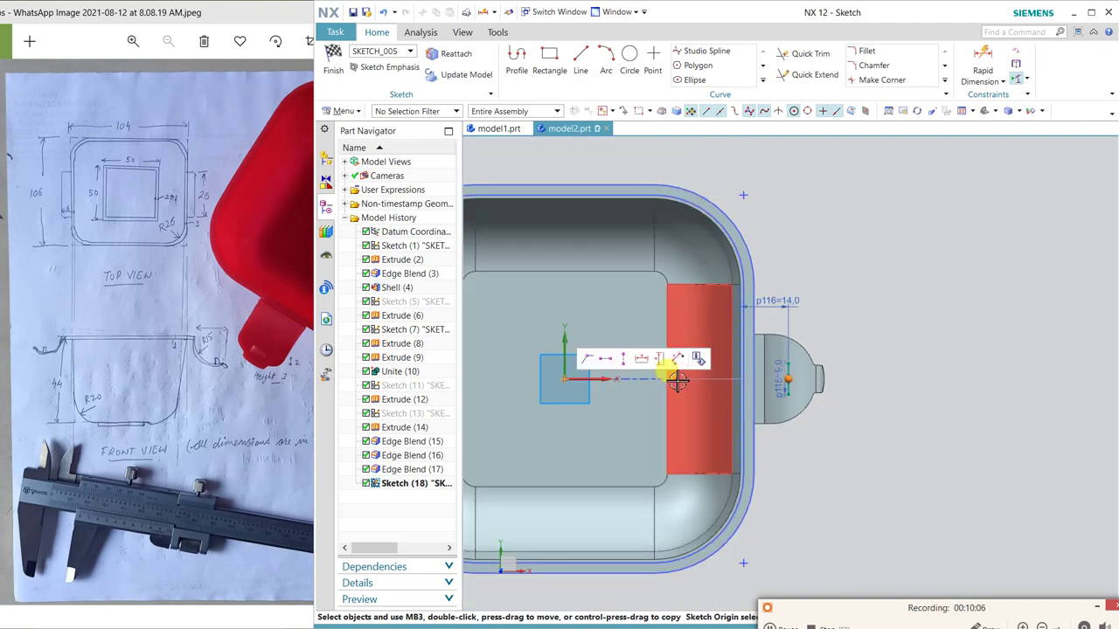
pyautogui.click(606, 359)
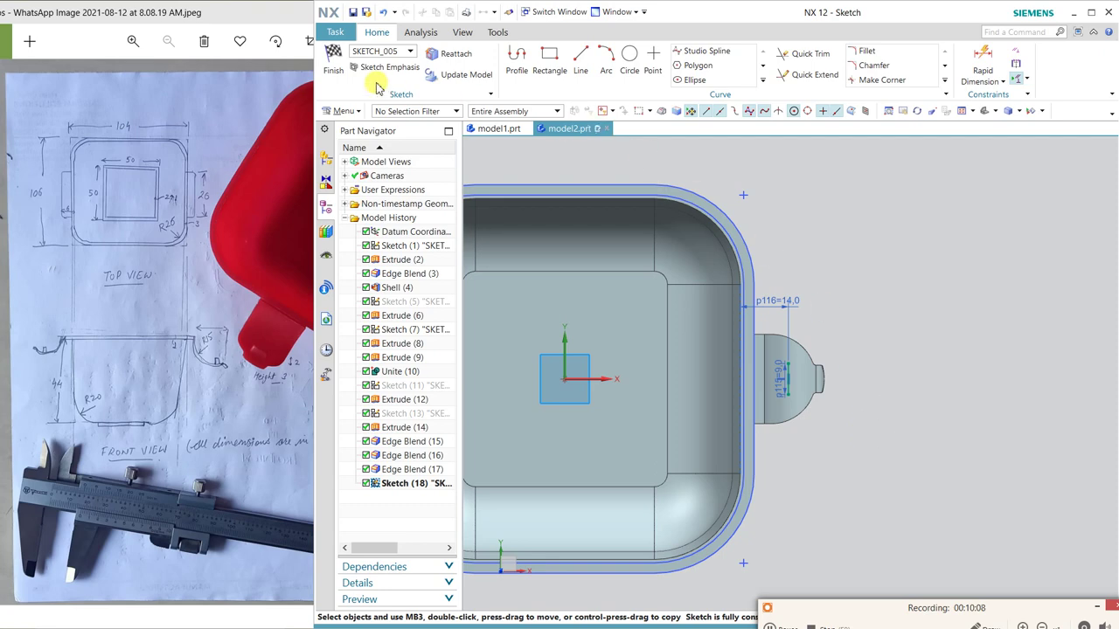
pyautogui.click(333, 62)
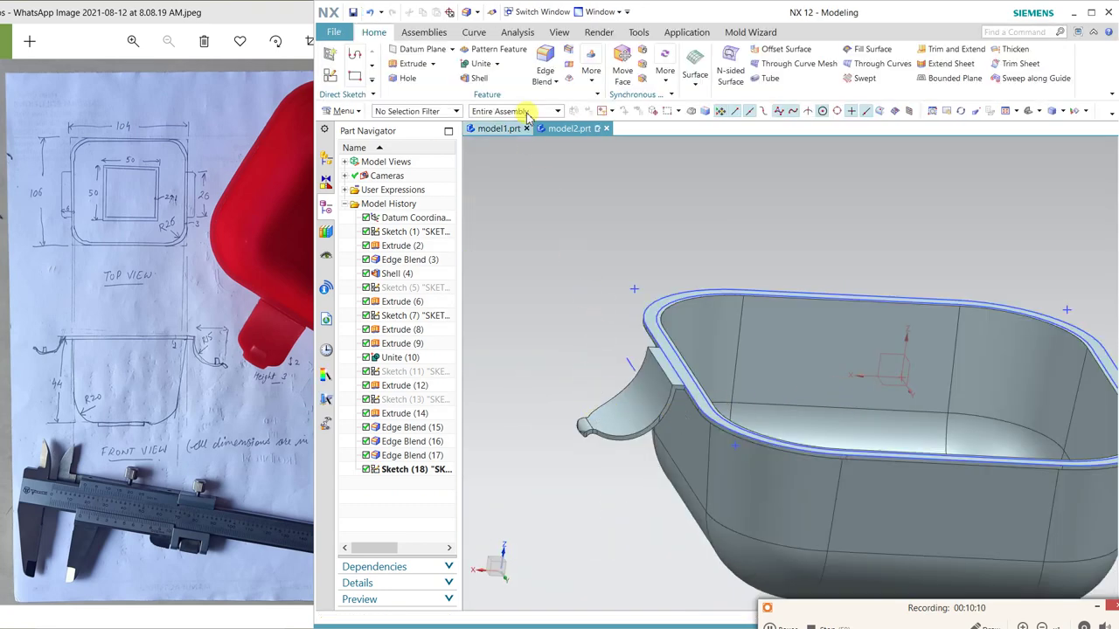
# - Extrude the sketch line downward, ending Until Extended at the handle face
pyautogui.click(409, 65)
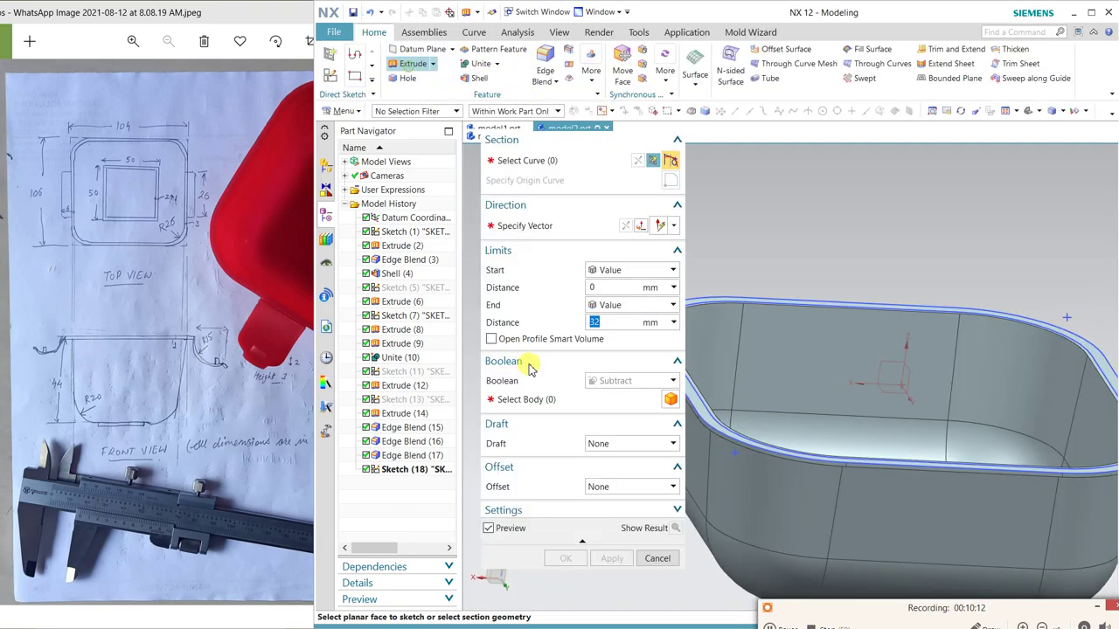
pyautogui.scroll(2, 762, 337)
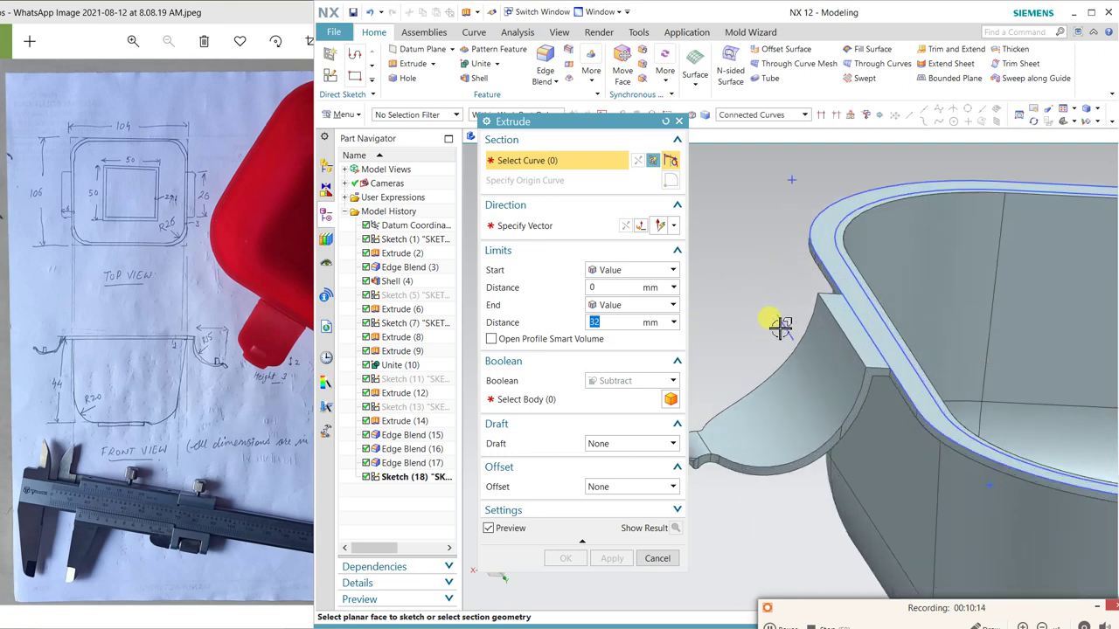
pyautogui.click(779, 325)
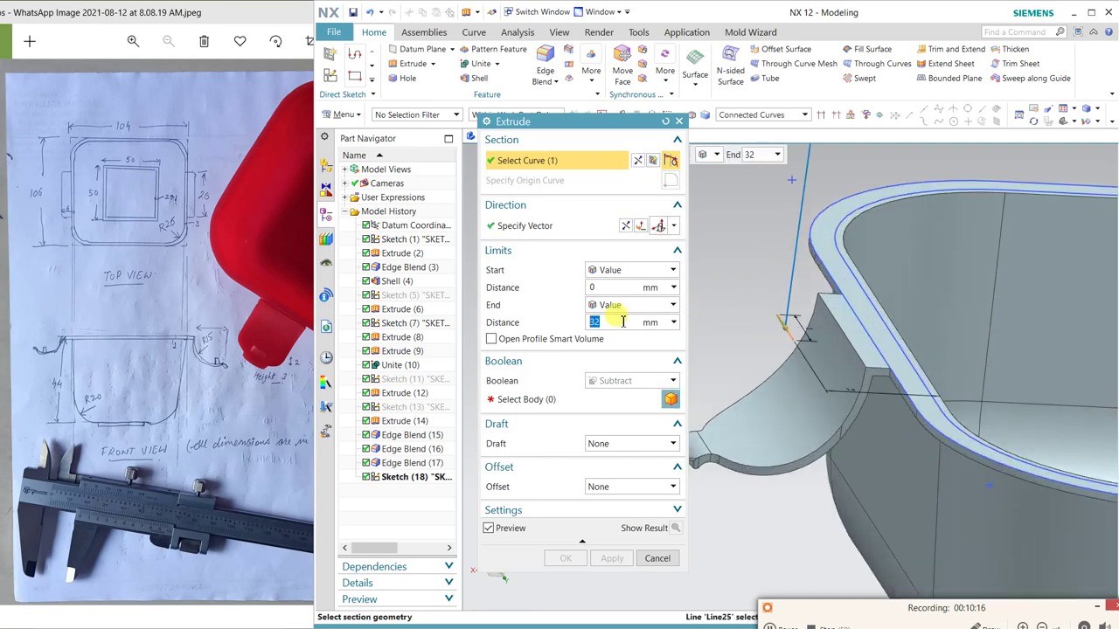
pyautogui.click(634, 381)
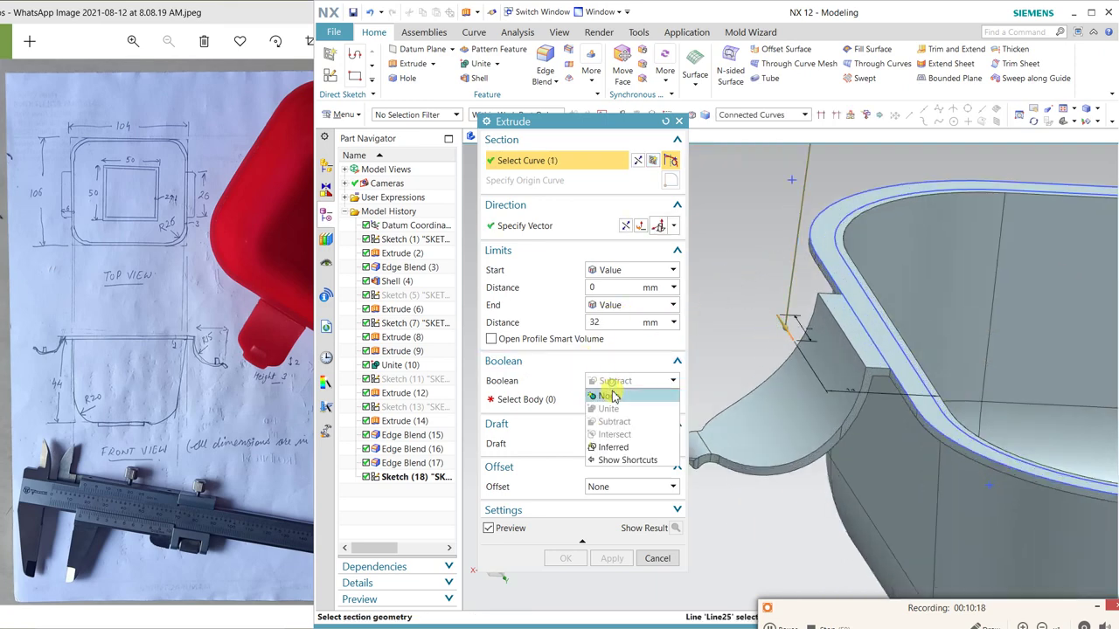
pyautogui.click(612, 393)
pyautogui.scroll(-1, 759, 226)
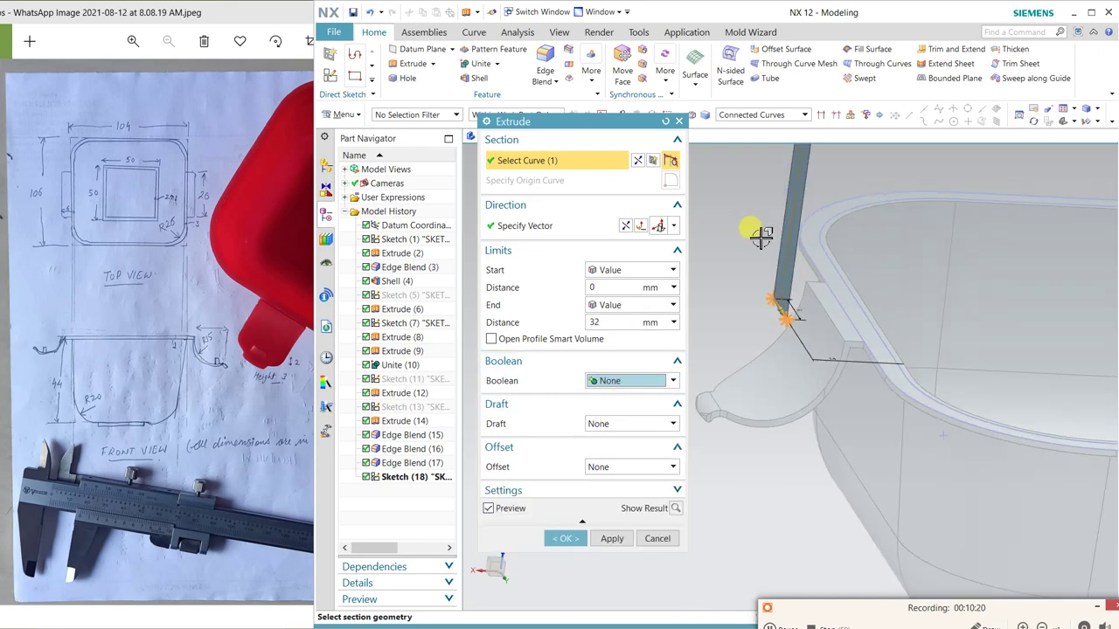
pyautogui.scroll(-1, 757, 231)
pyautogui.click(623, 227)
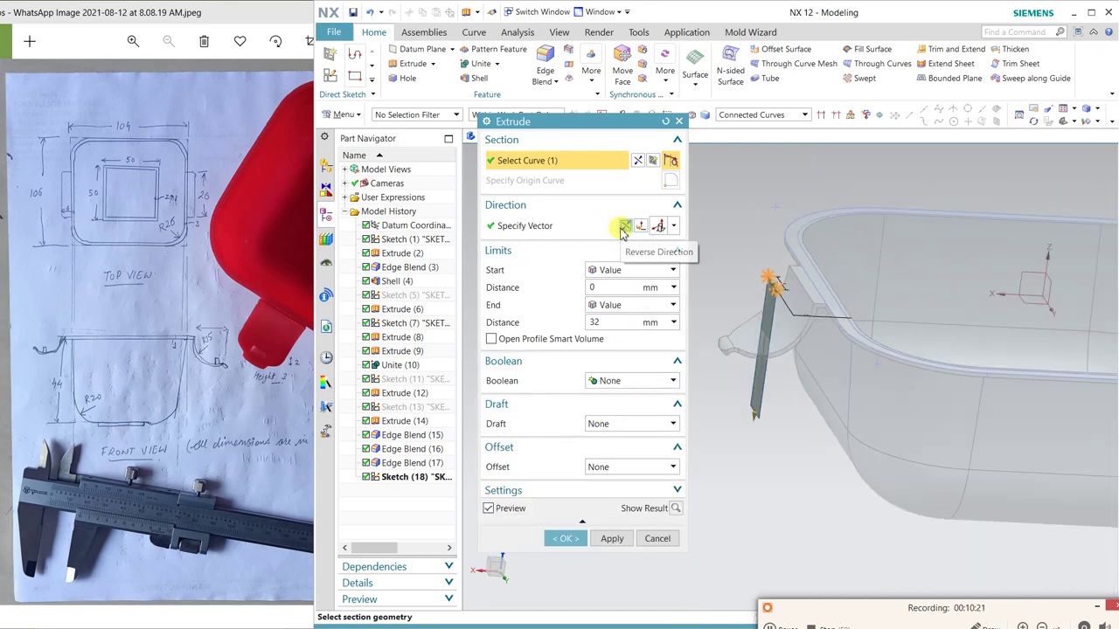
pyautogui.click(631, 306)
pyautogui.click(625, 371)
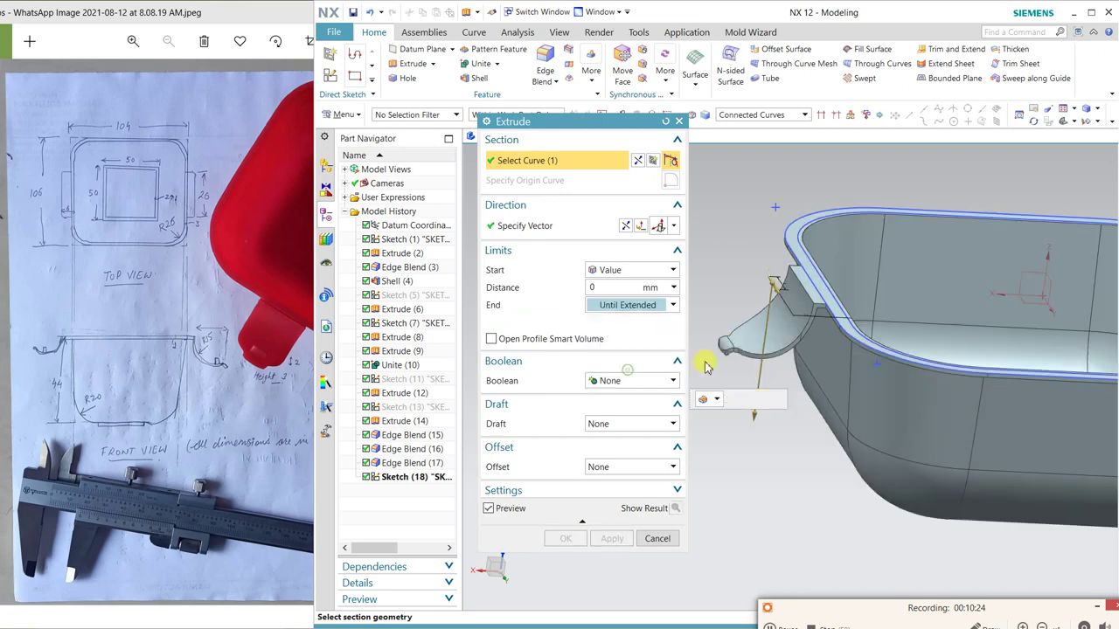
pyautogui.click(754, 336)
# - Set start 11 mm and a symmetric offset, and unite the block with the bowl
pyautogui.scroll(1, 737, 278)
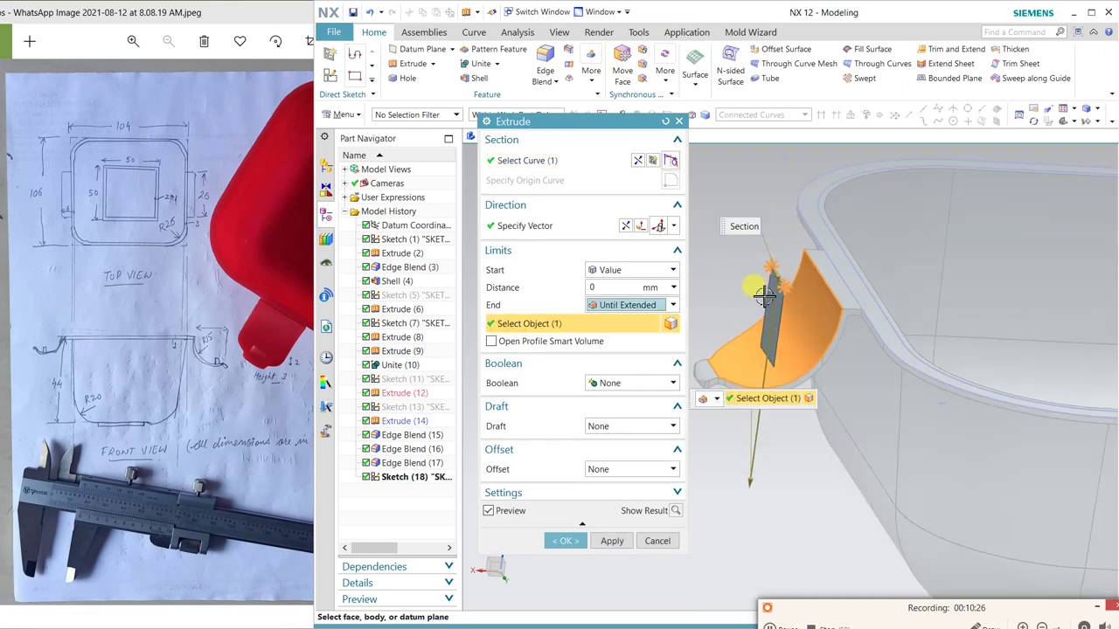
pyautogui.scroll(1, 733, 298)
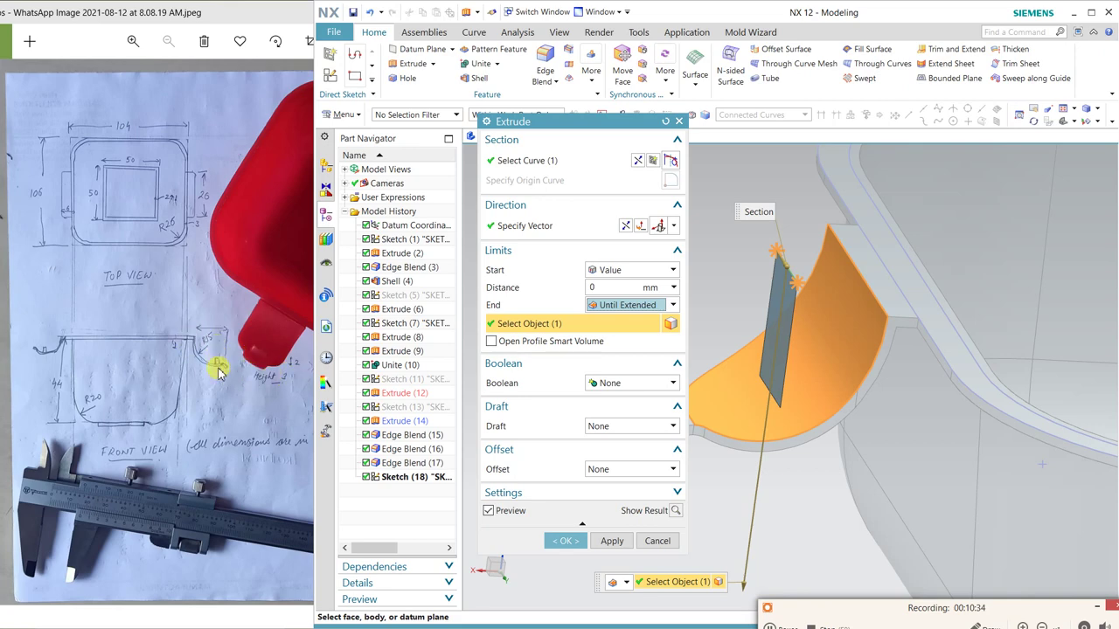
pyautogui.click(613, 289)
pyautogui.write('12')
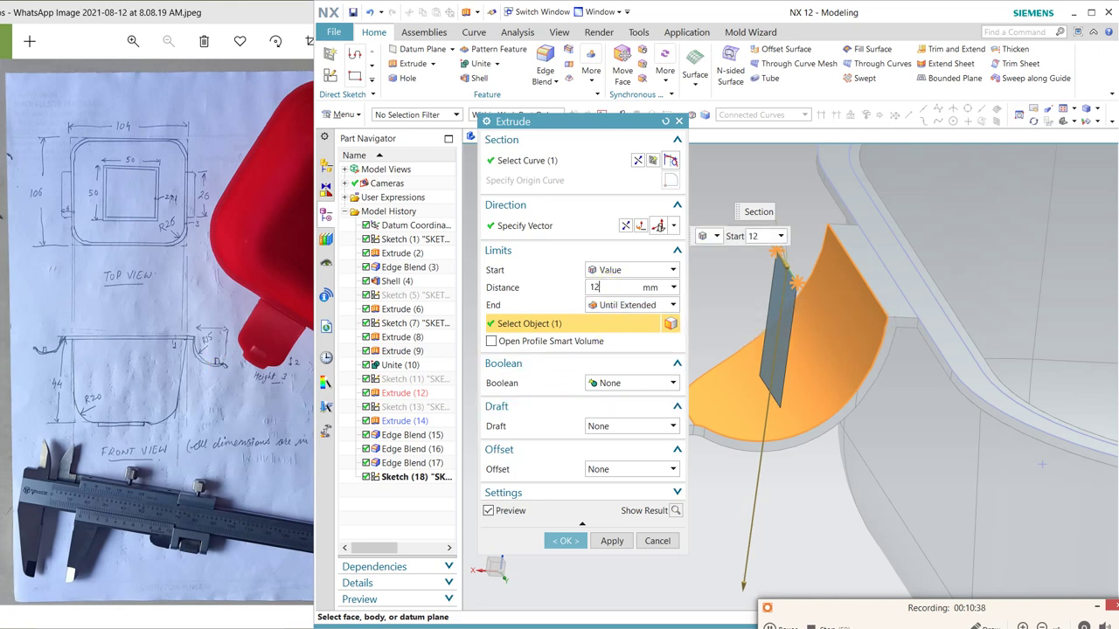
pyautogui.press('Return')
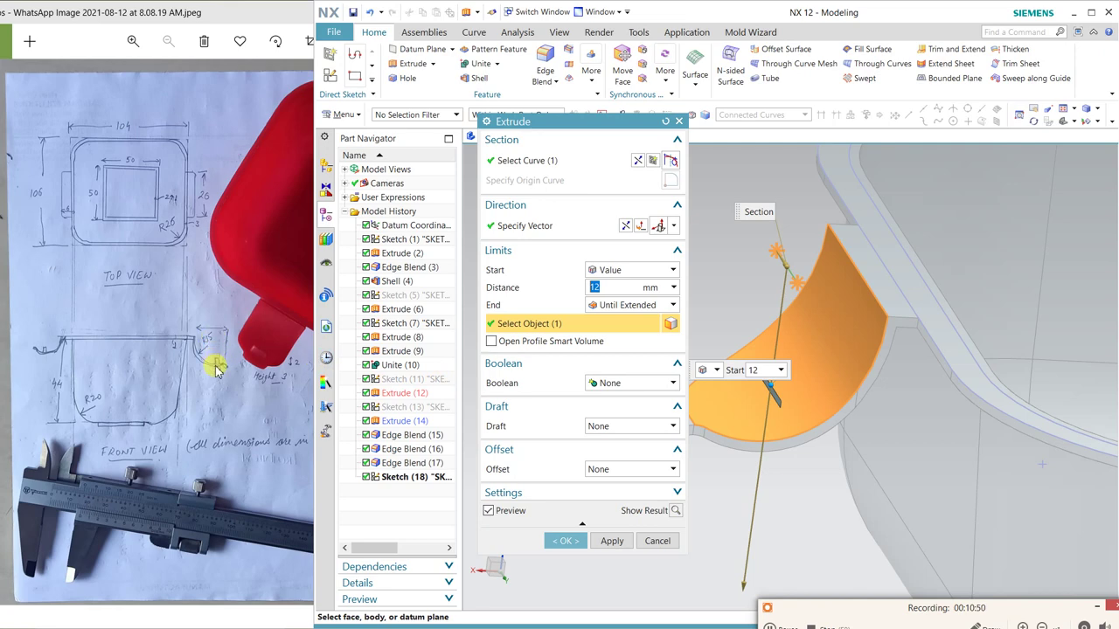
pyautogui.write('11')
pyautogui.click(551, 324)
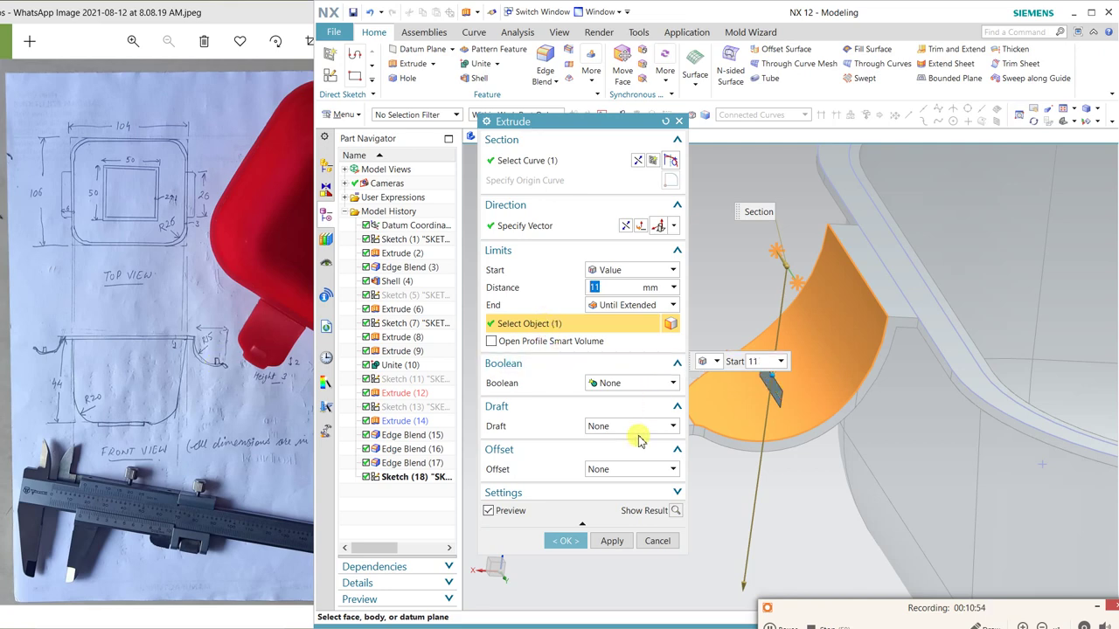
pyautogui.click(638, 469)
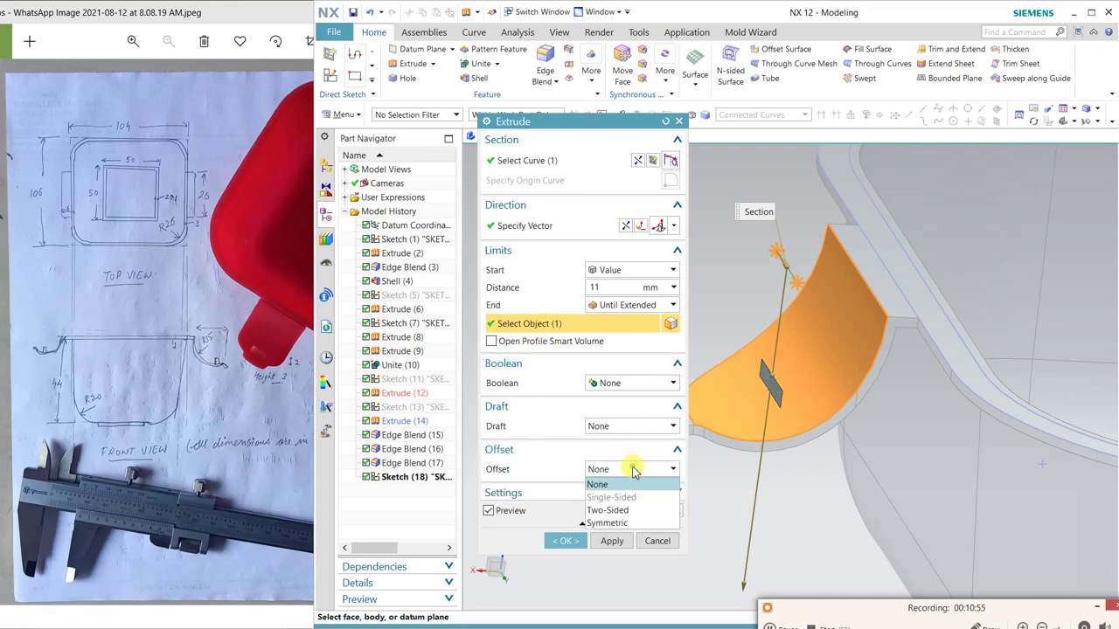
pyautogui.click(623, 522)
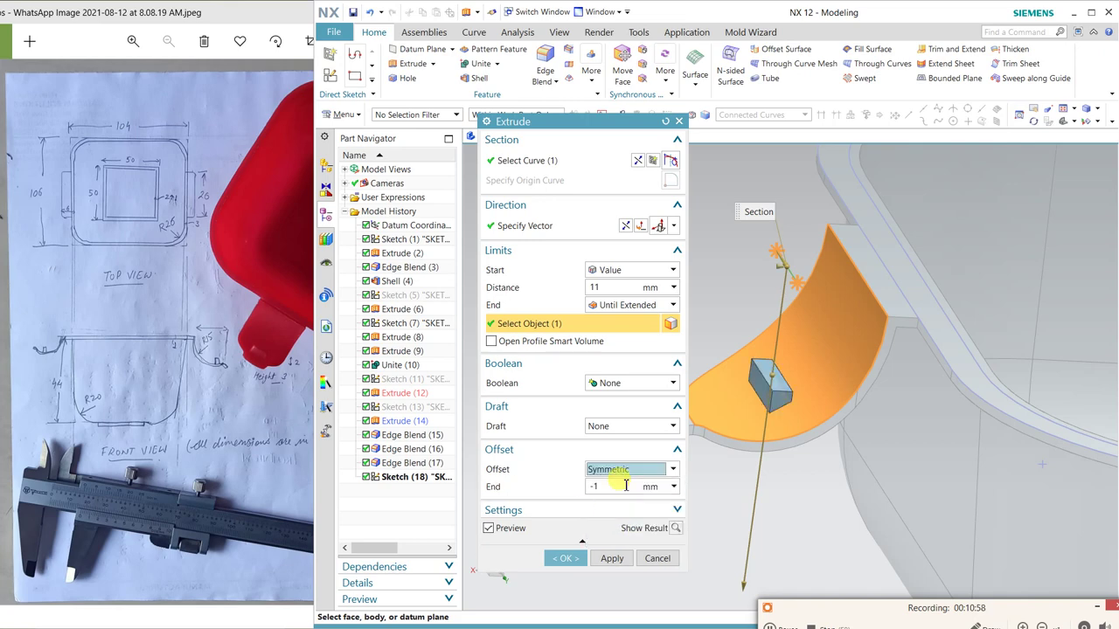
pyautogui.moveTo(843, 450)
pyautogui.mouseDown(button='middle')
pyautogui.moveTo(831, 432)
pyautogui.moveTo(845, 431)
pyautogui.moveTo(827, 429)
pyautogui.moveTo(840, 435)
pyautogui.mouseUp(button='middle')
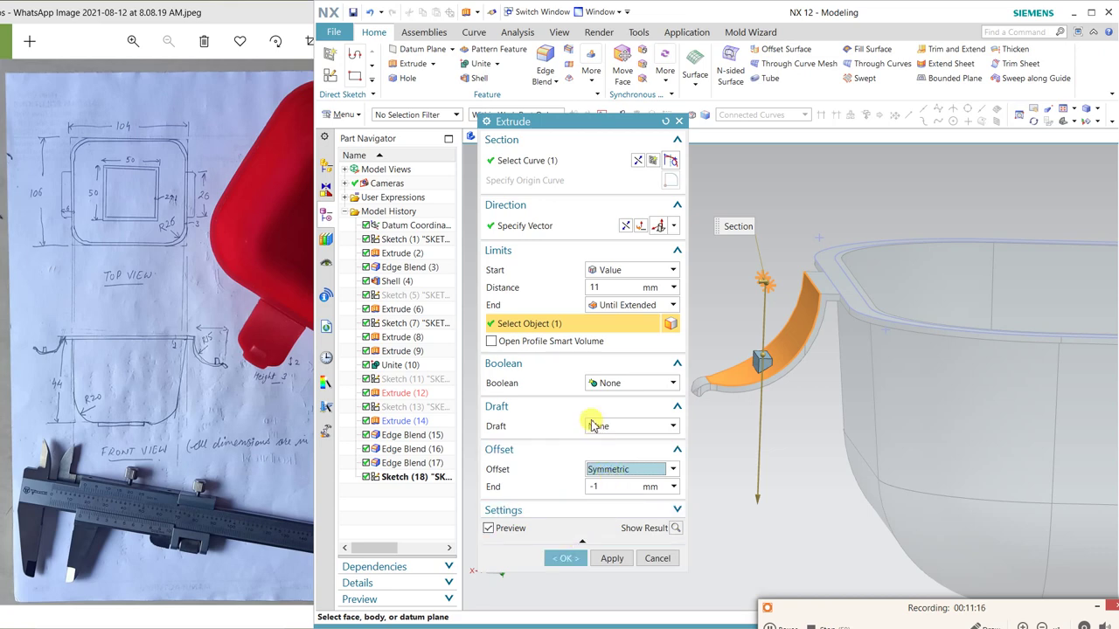
pyautogui.click(603, 385)
pyautogui.click(606, 413)
pyautogui.click(721, 381)
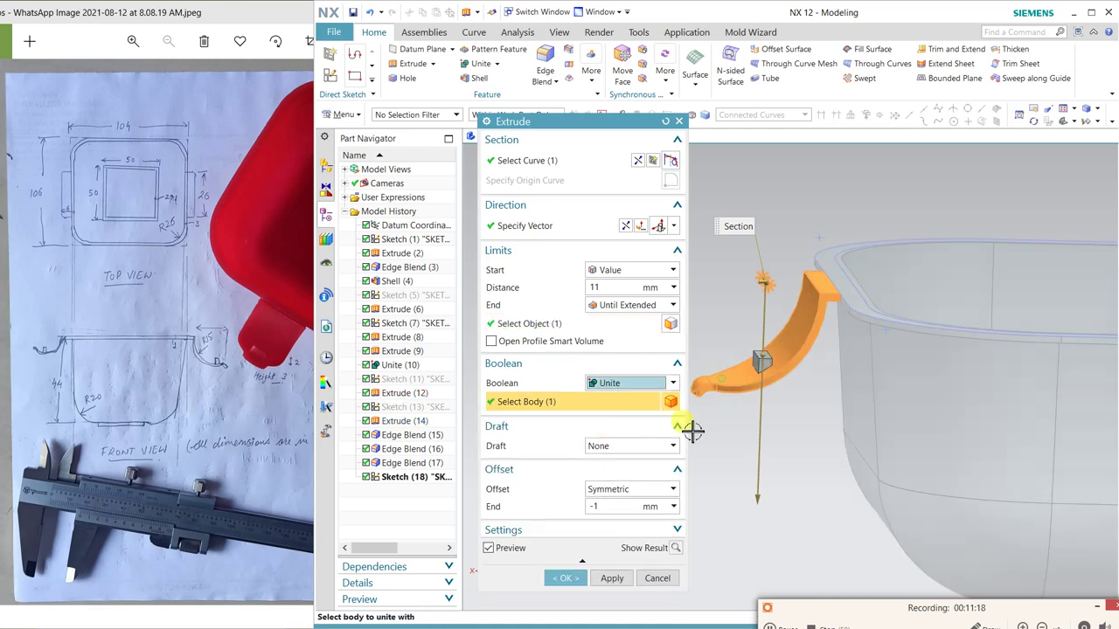
pyautogui.click(567, 580)
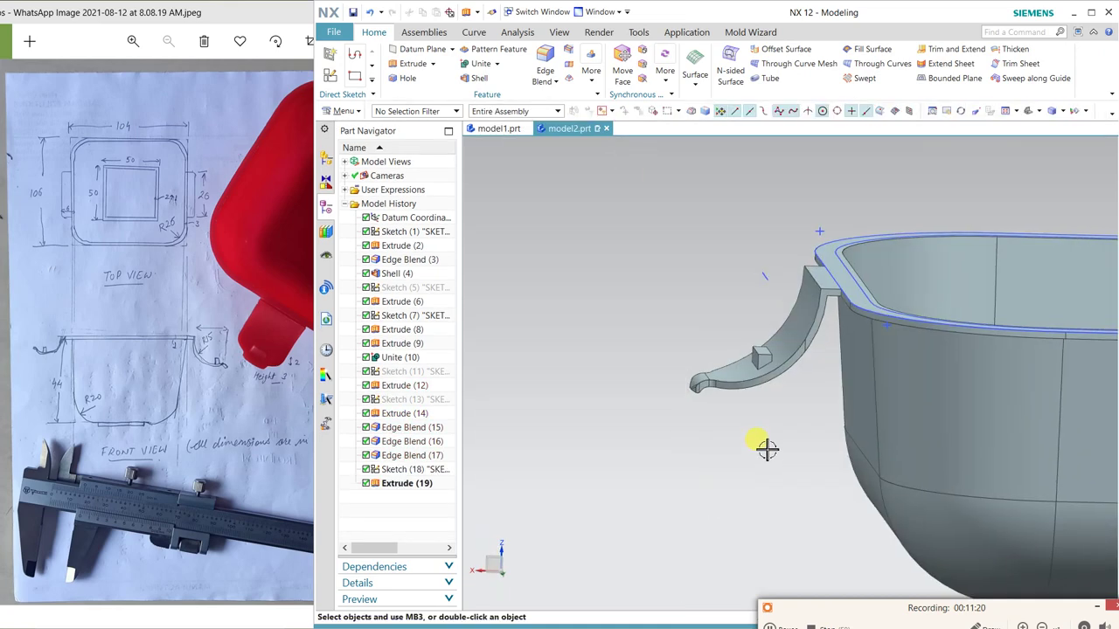
# - Change dimension p116 in Sketch (18) to 15 mm and finish the sketch
pyautogui.moveTo(767, 448); pyautogui.dragTo(749, 449, button='middle')
pyautogui.scroll(5, 742, 274)
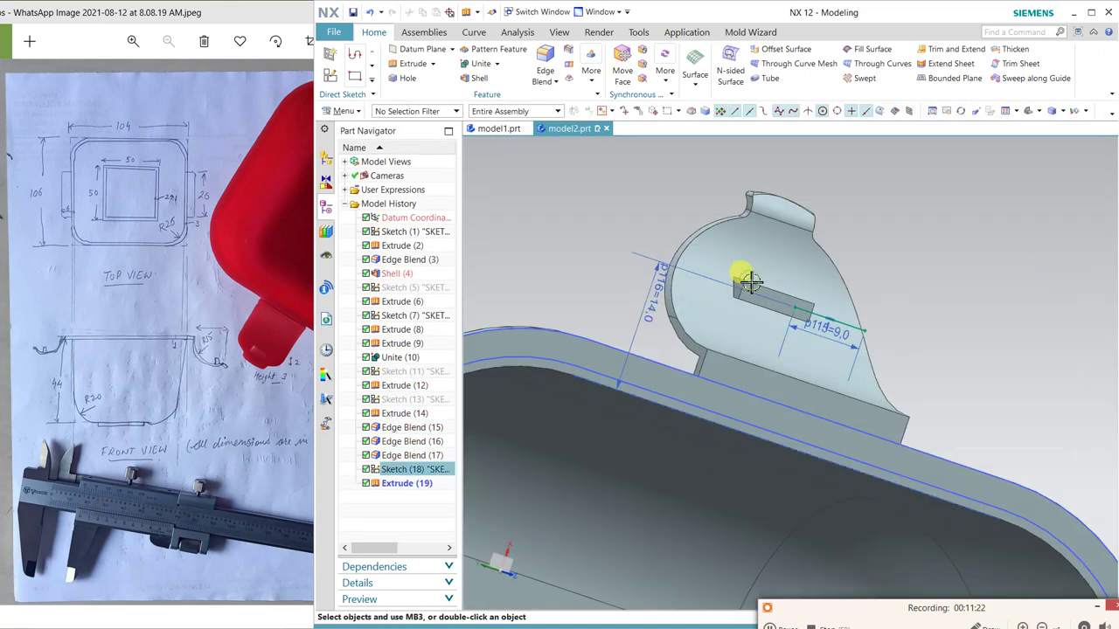
pyautogui.doubleClick(750, 280)
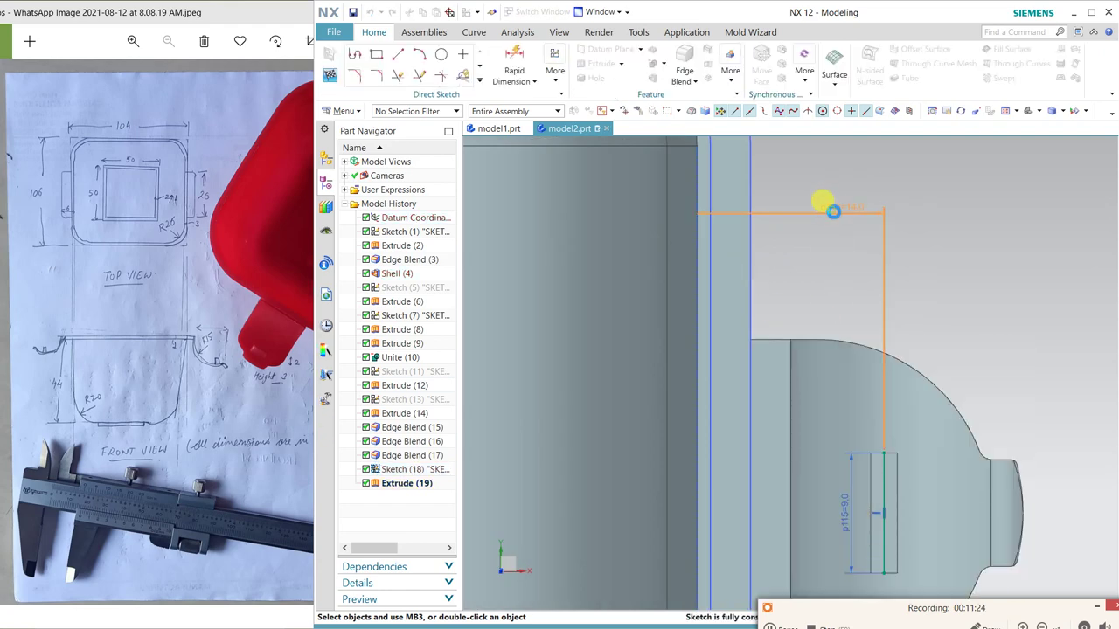
pyautogui.doubleClick(833, 212)
pyautogui.write('15')
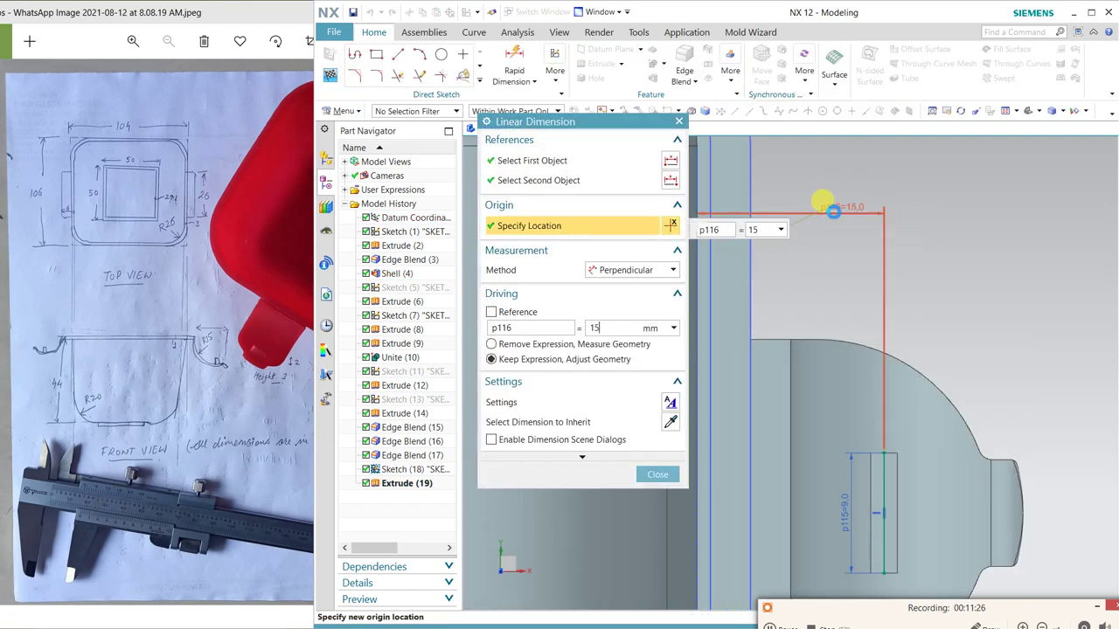
pyautogui.press('Return')
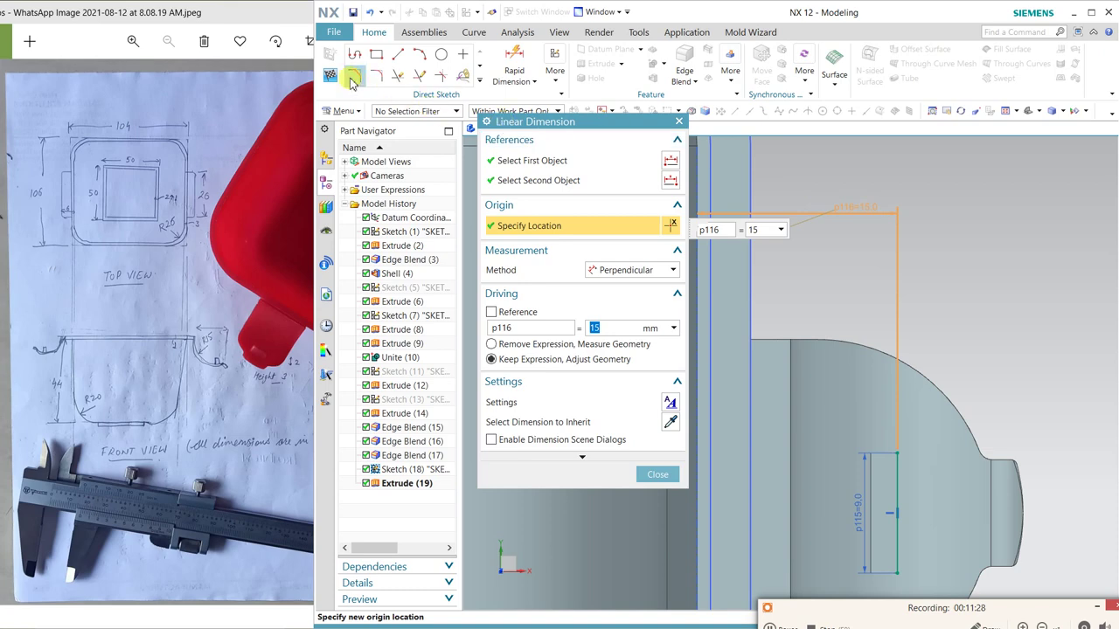
pyautogui.click(331, 75)
pyautogui.moveTo(871, 235)
pyautogui.mouseDown(button='middle')
pyautogui.moveTo(743, 382)
pyautogui.moveTo(687, 394)
pyautogui.mouseUp(button='middle')
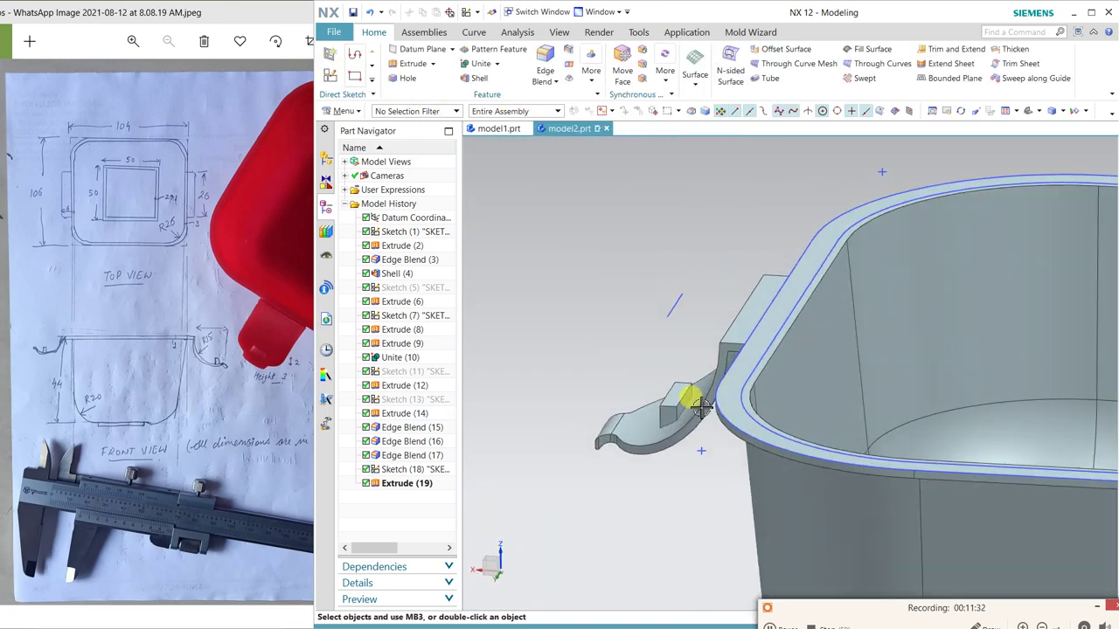
pyautogui.scroll(2, 687, 395)
# - Round the block's four upright edges with a 1 mm edge blend
pyautogui.click(543, 60)
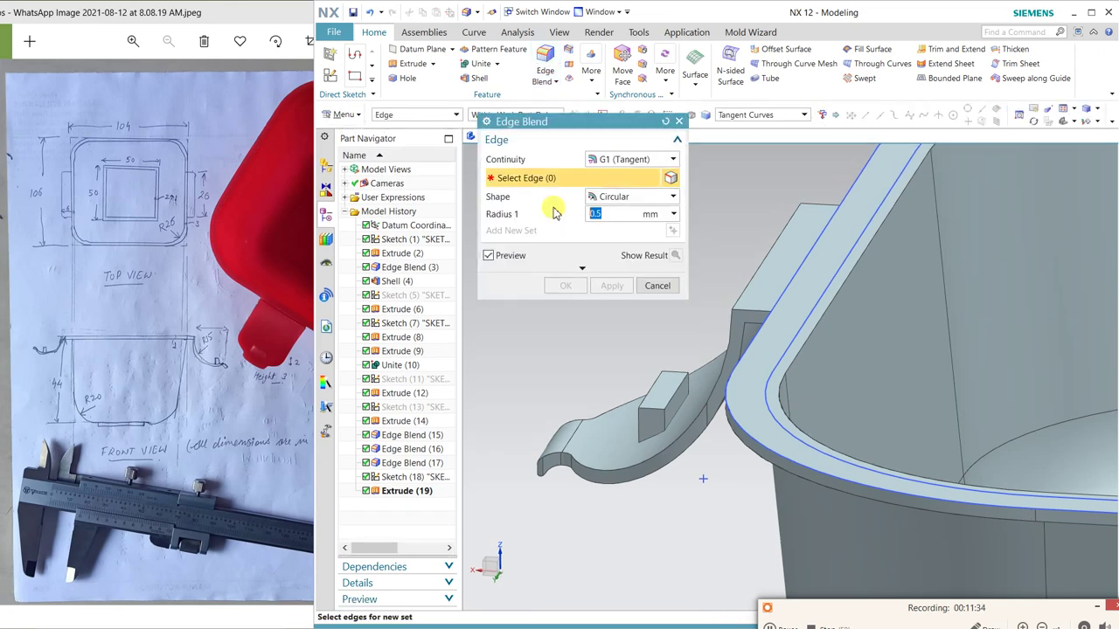
pyautogui.write('1')
pyautogui.scroll(2, 733, 383)
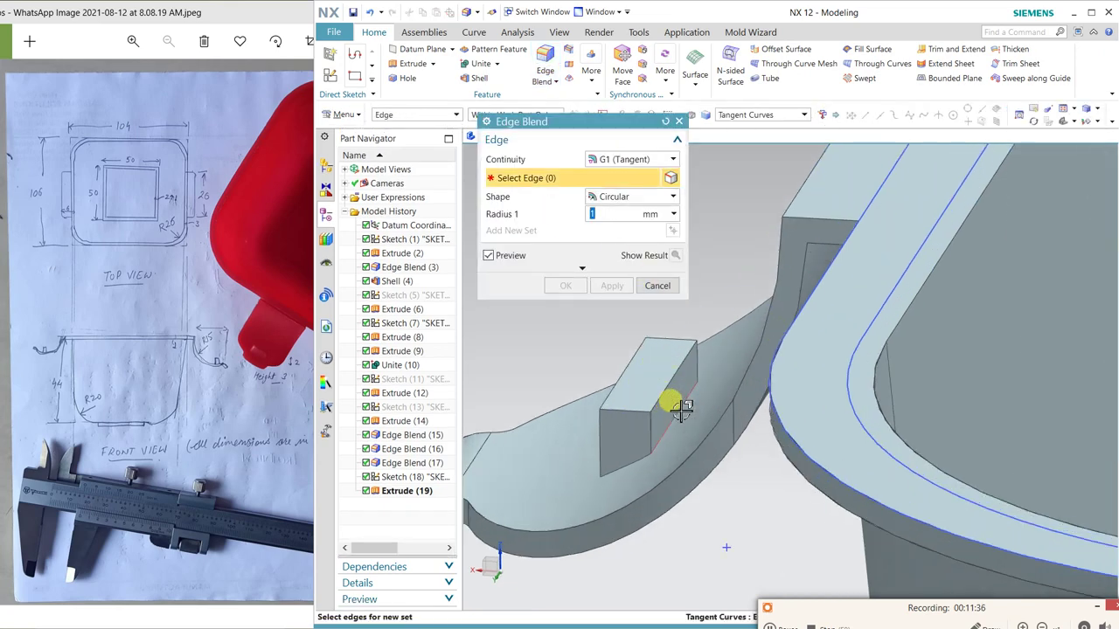
pyautogui.click(697, 357)
pyautogui.click(603, 430)
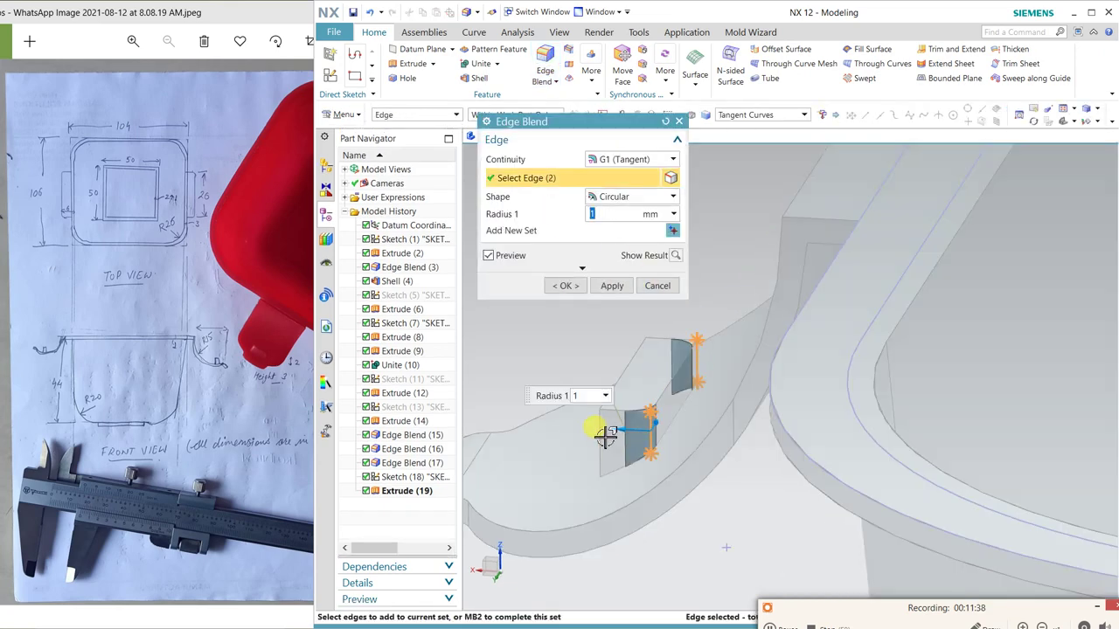
pyautogui.click(599, 442)
pyautogui.moveTo(602, 432)
pyautogui.mouseDown(button='middle')
pyautogui.moveTo(637, 461)
pyautogui.moveTo(644, 405)
pyautogui.mouseUp(button='middle')
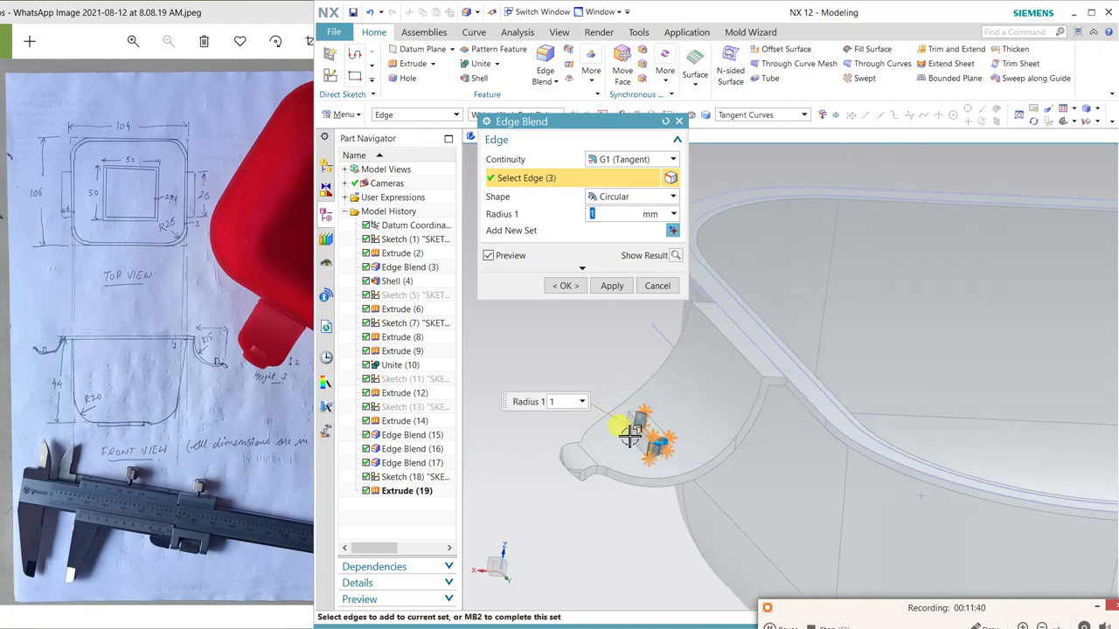
pyautogui.click(631, 404)
pyautogui.click(564, 287)
# - Blend the block's base edges where it meets the handle
pyautogui.scroll(-3, 560, 284)
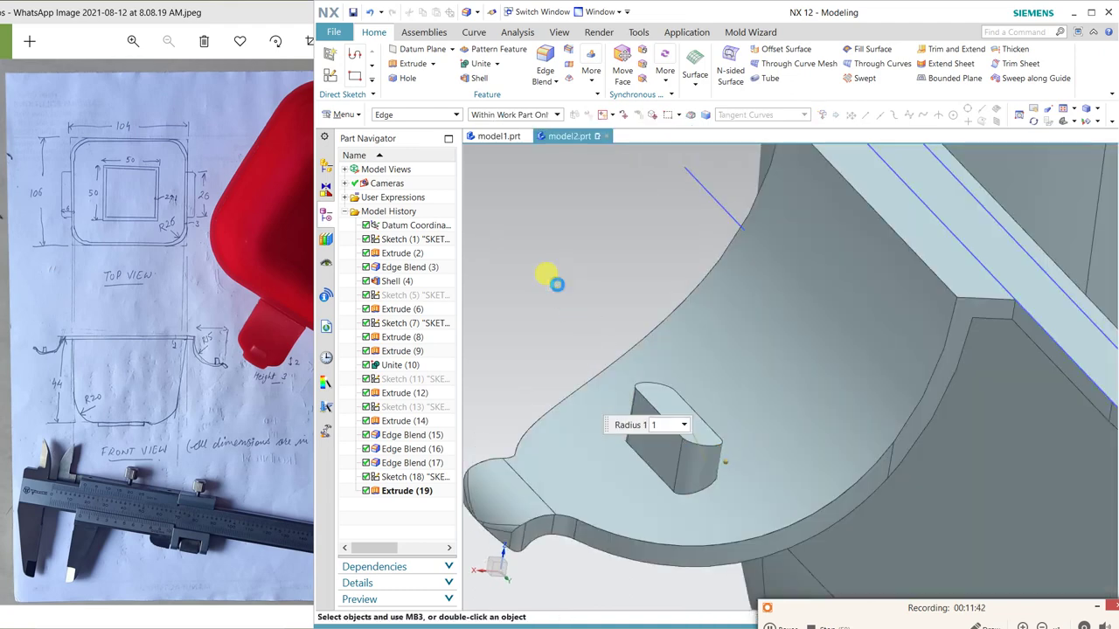
pyautogui.moveTo(559, 280)
pyautogui.mouseDown(button='middle')
pyautogui.moveTo(589, 289)
pyautogui.moveTo(644, 379)
pyautogui.moveTo(644, 400)
pyautogui.mouseUp(button='middle')
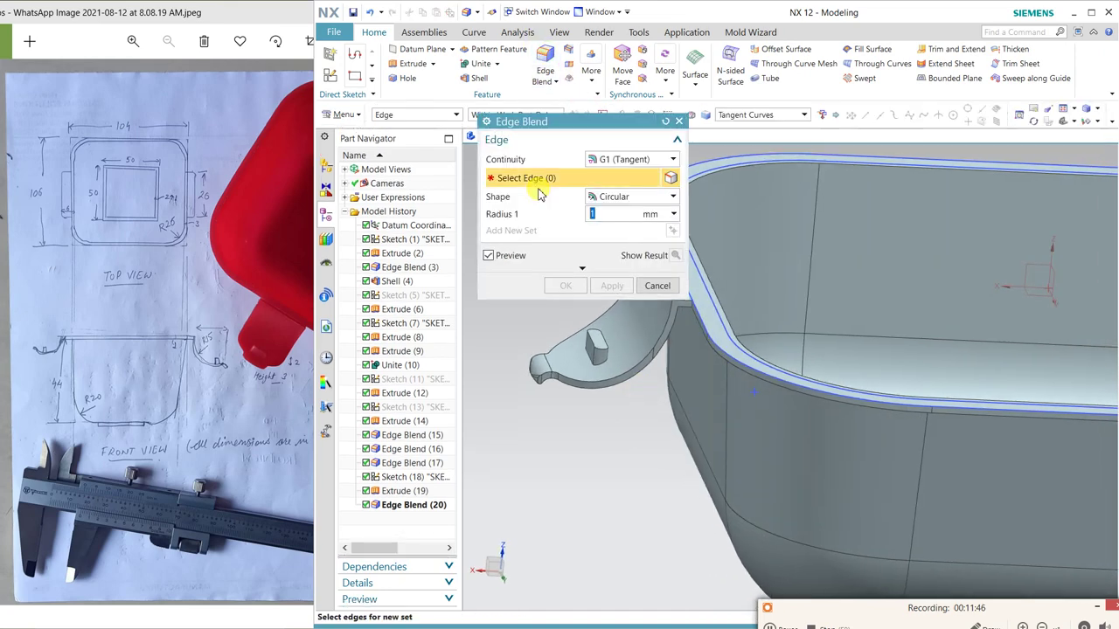
pyautogui.scroll(3, 600, 371)
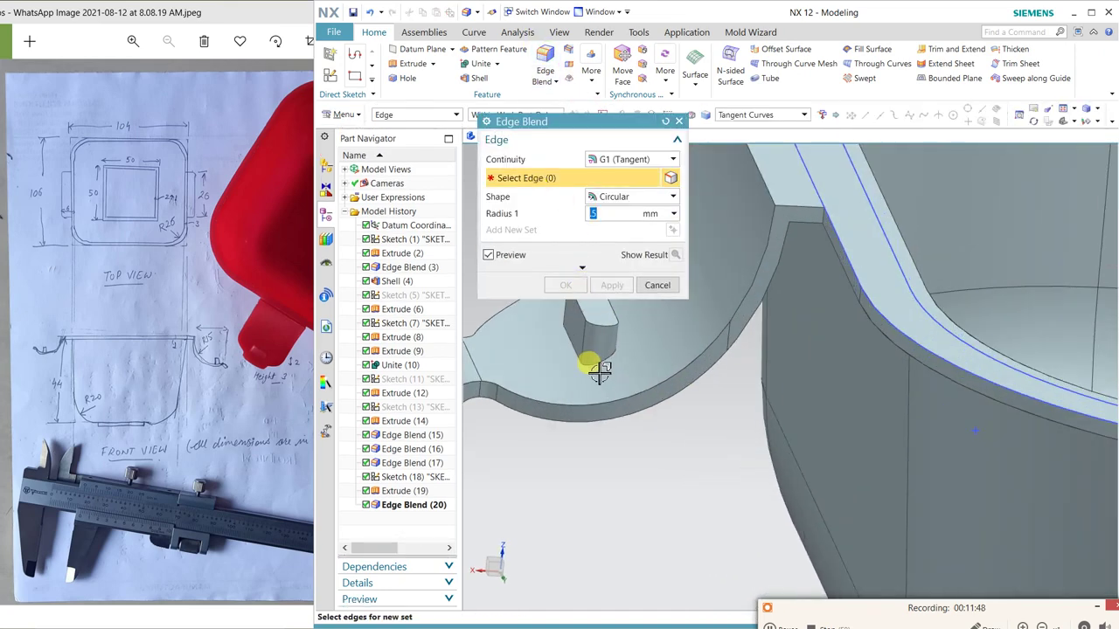
pyautogui.click(598, 369)
pyautogui.click(570, 289)
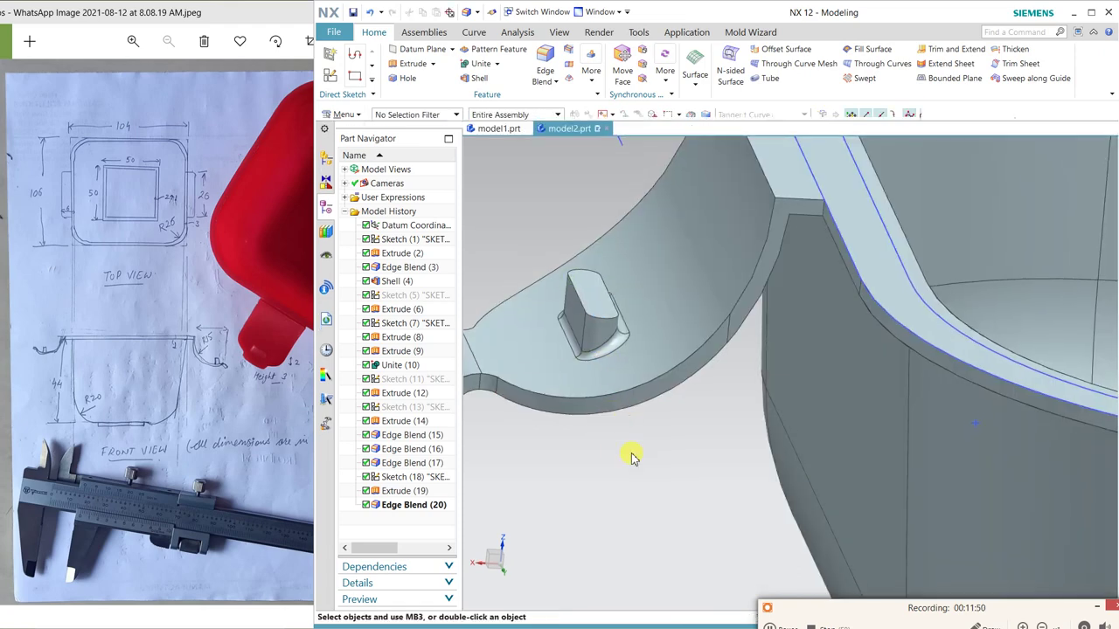
pyautogui.moveTo(632, 454)
pyautogui.mouseDown(button='middle')
pyautogui.moveTo(619, 463)
pyautogui.moveTo(760, 471)
pyautogui.mouseUp(button='middle')
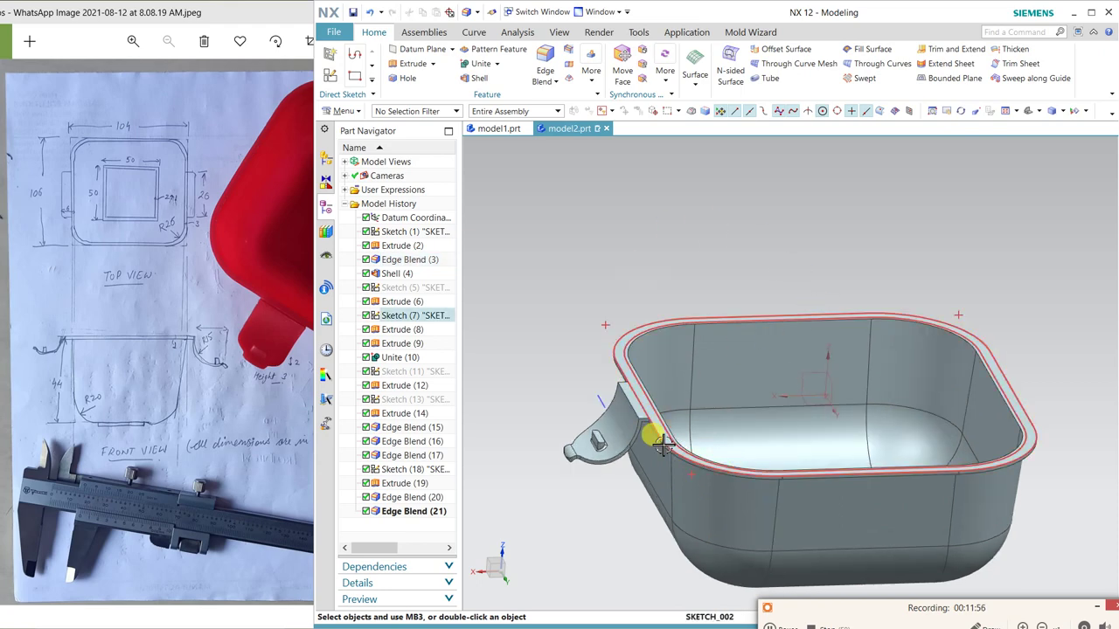
pyautogui.scroll(3, 647, 419)
pyautogui.scroll(2, 612, 357)
pyautogui.scroll(2, 613, 358)
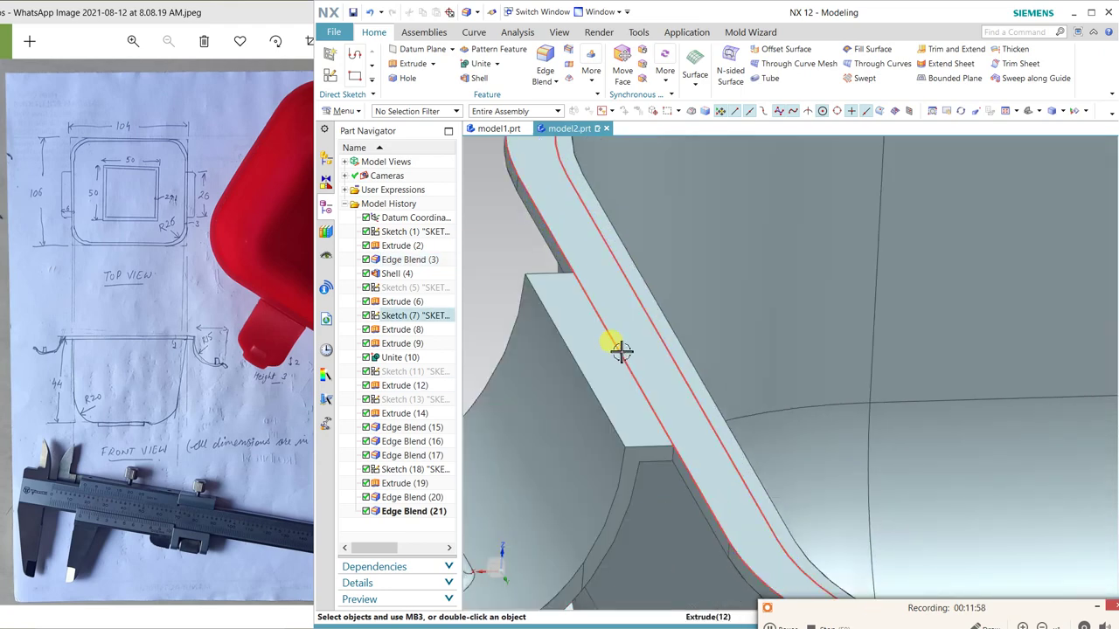
pyautogui.scroll(-1, 625, 372)
pyautogui.scroll(-3, 634, 371)
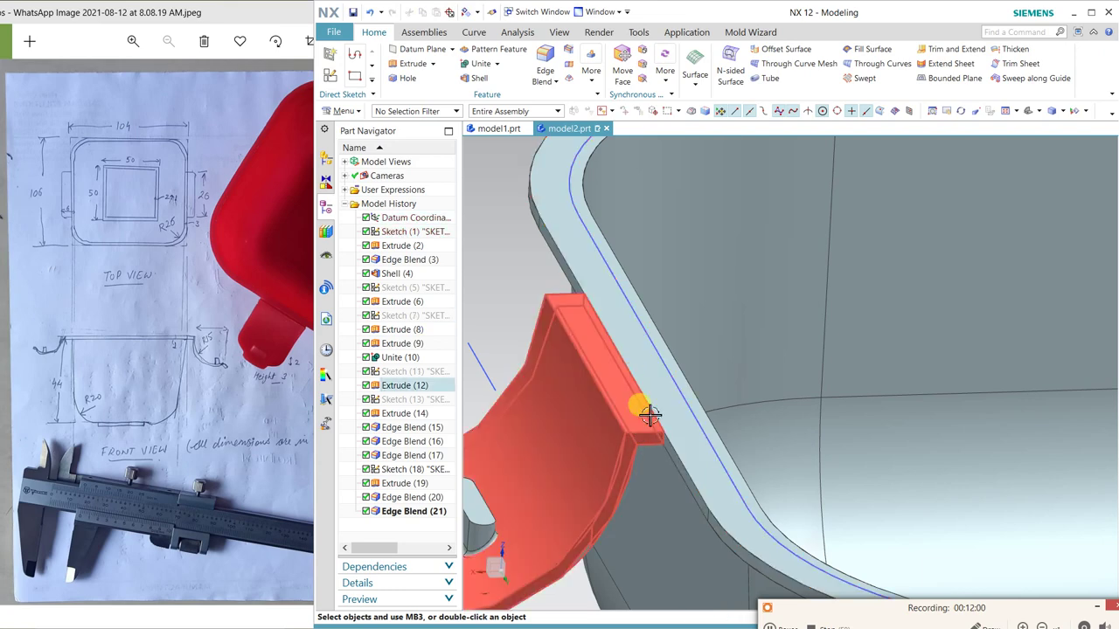
pyautogui.scroll(-2, 644, 408)
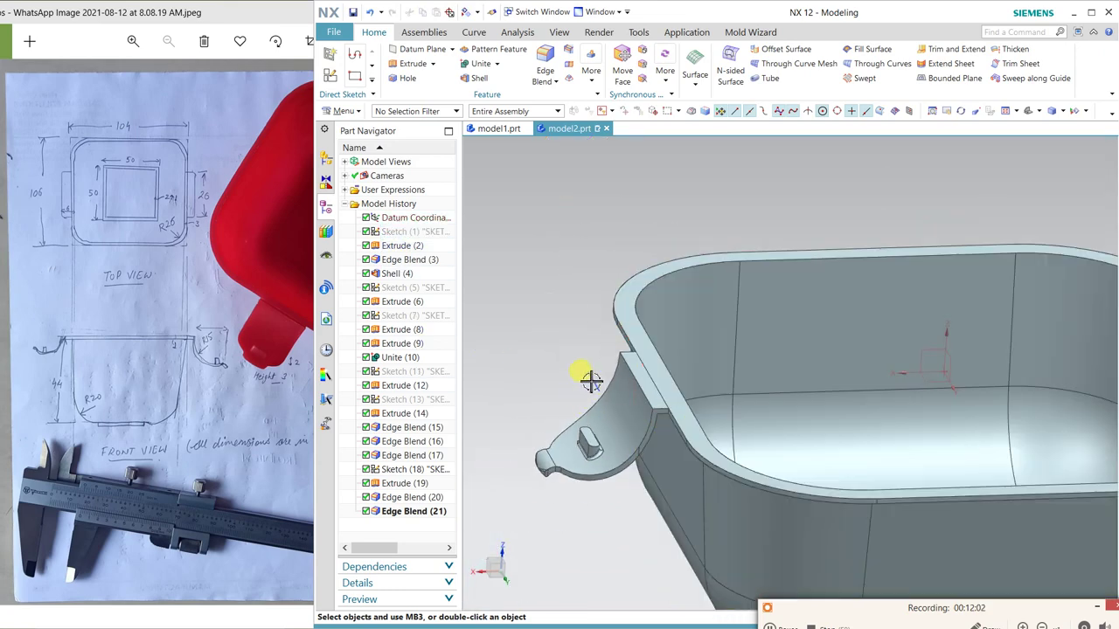
pyautogui.scroll(-2, 594, 380)
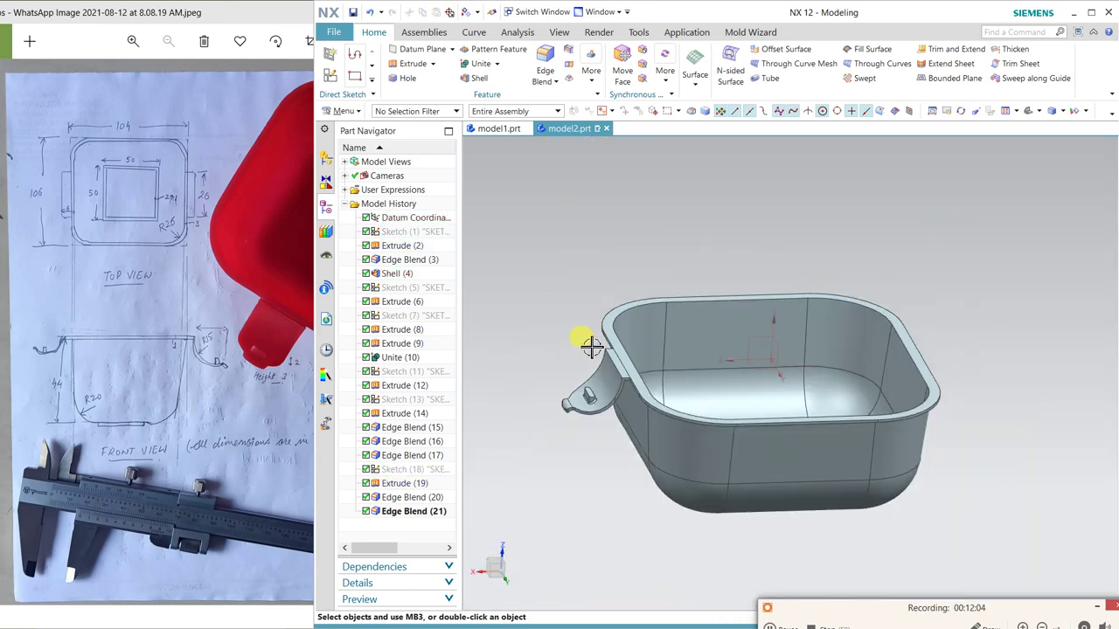
pyautogui.scroll(4, 612, 367)
pyautogui.scroll(3, 603, 359)
pyautogui.scroll(2, 590, 364)
pyautogui.scroll(-3, 589, 364)
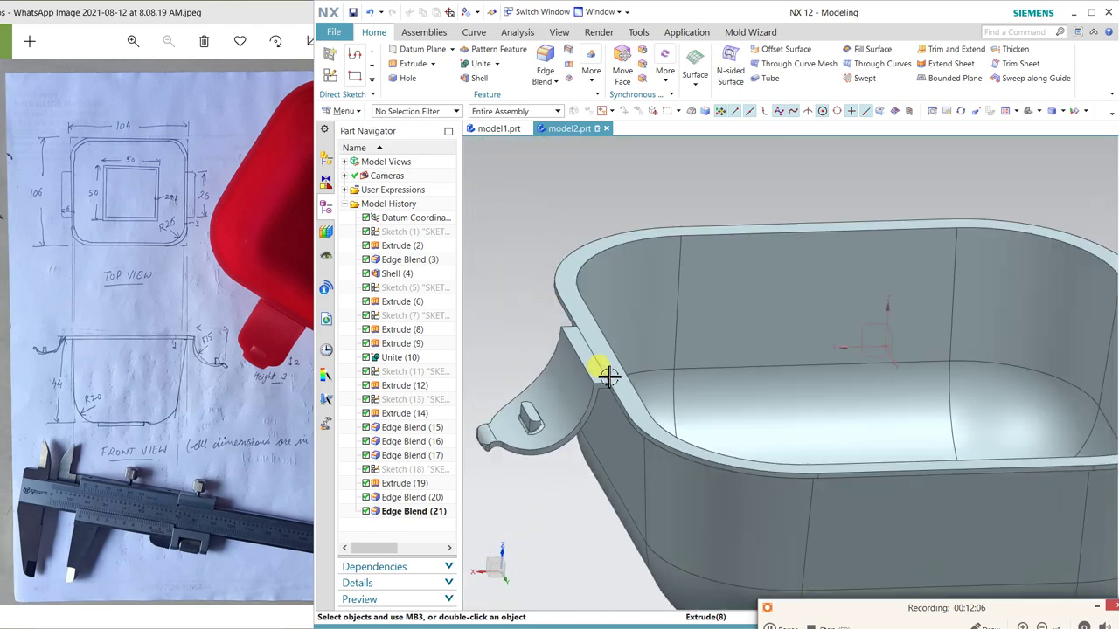
pyautogui.scroll(-2, 599, 369)
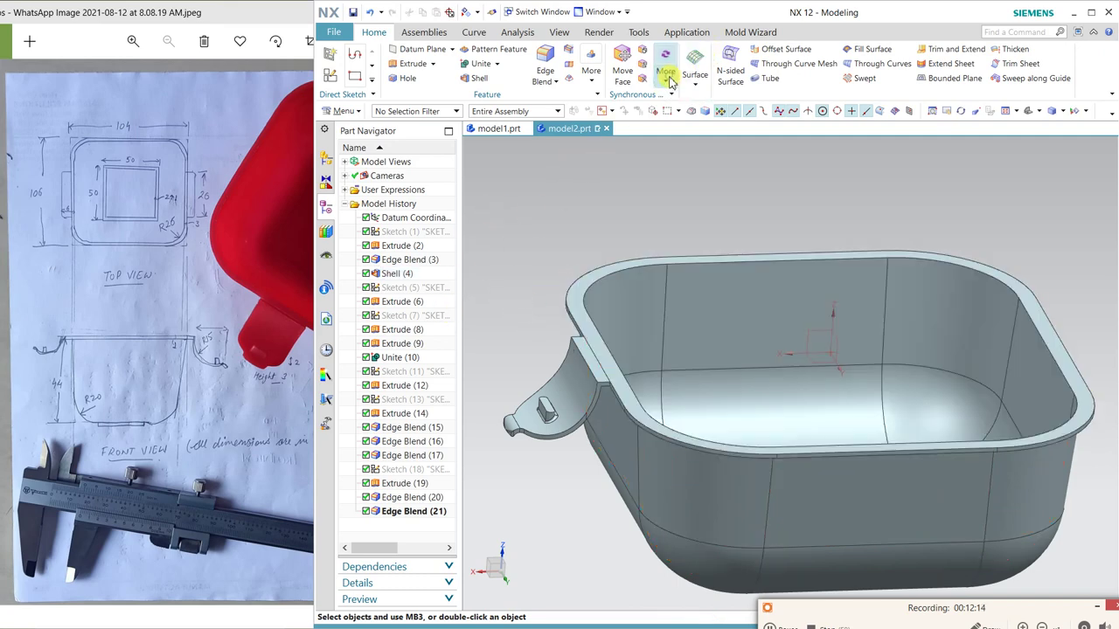
# - Mirror Extrudes 12, 14, 19 and their edge blends across the YZ datum plane
pyautogui.click(666, 68)
pyautogui.click(587, 85)
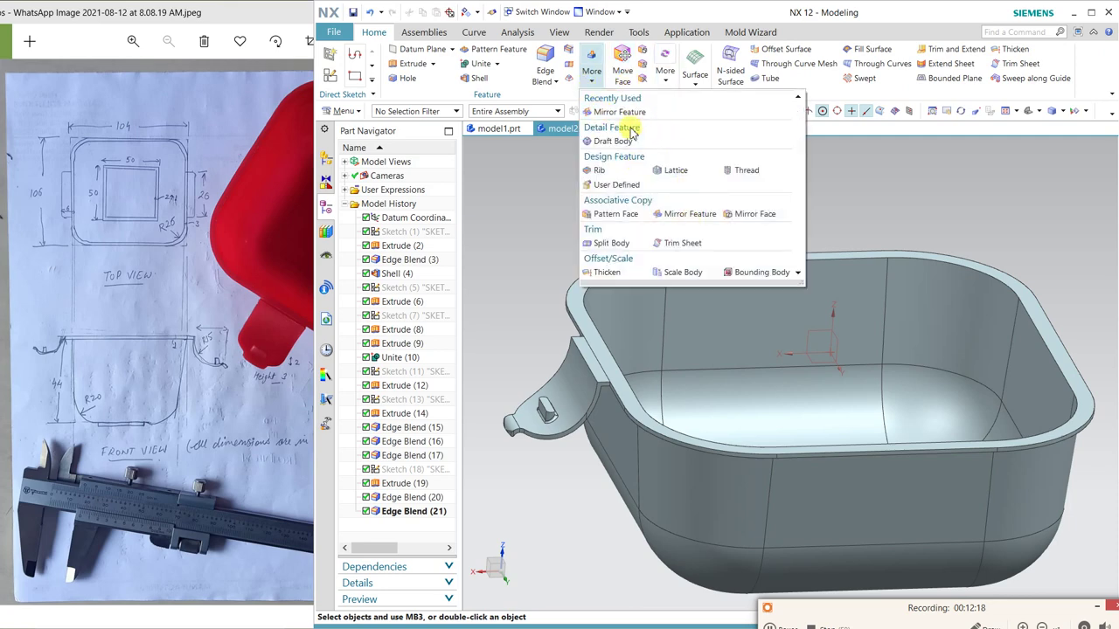
pyautogui.click(622, 115)
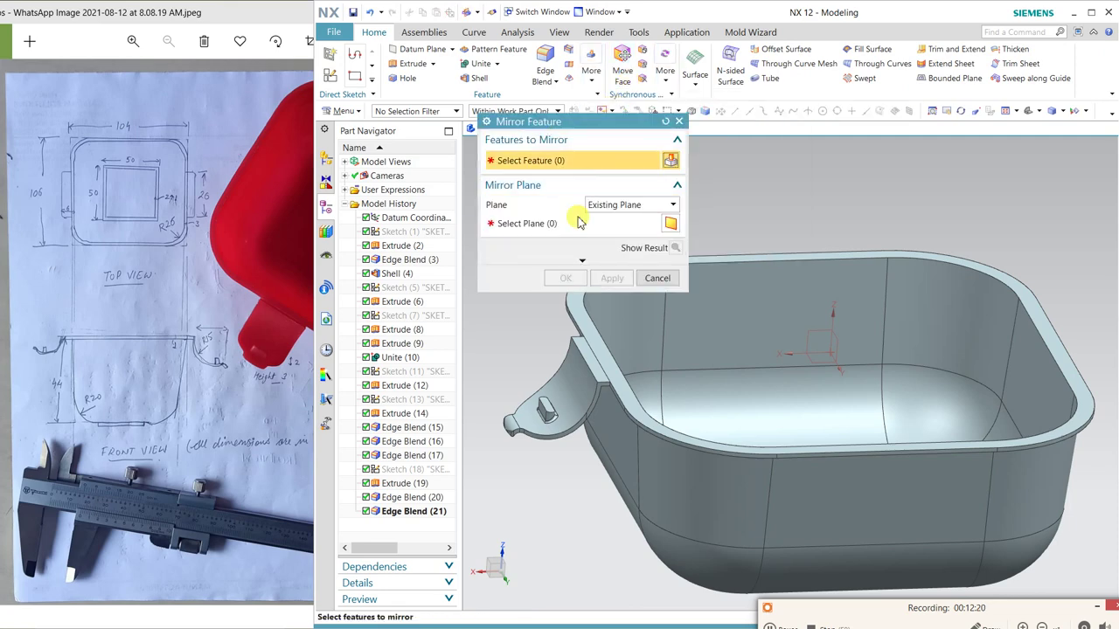
pyautogui.click(419, 513)
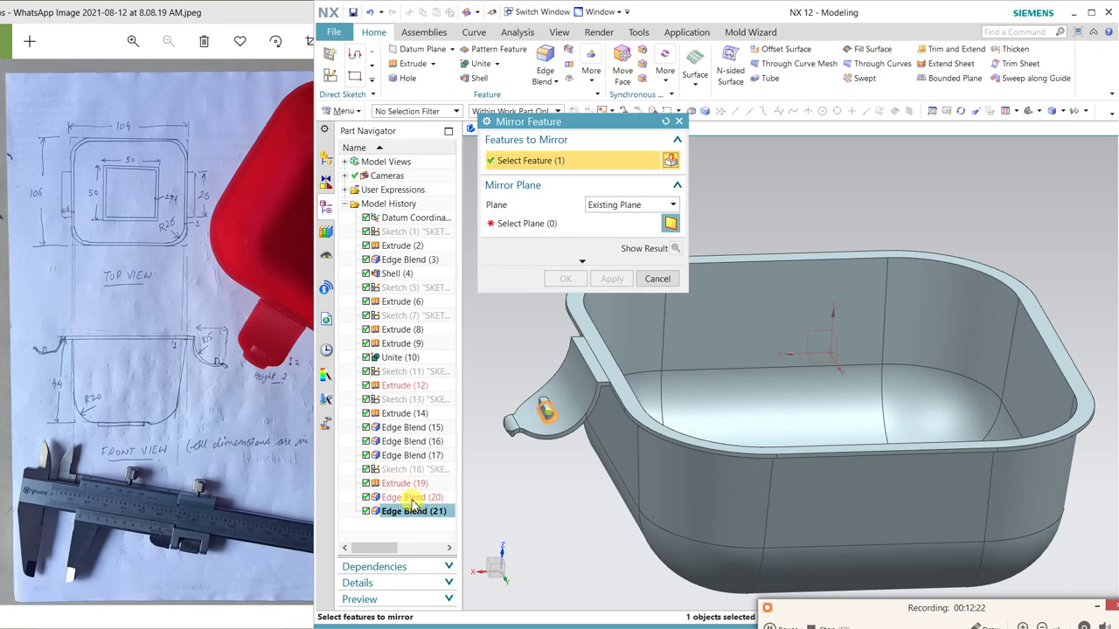
pyautogui.click(404, 483)
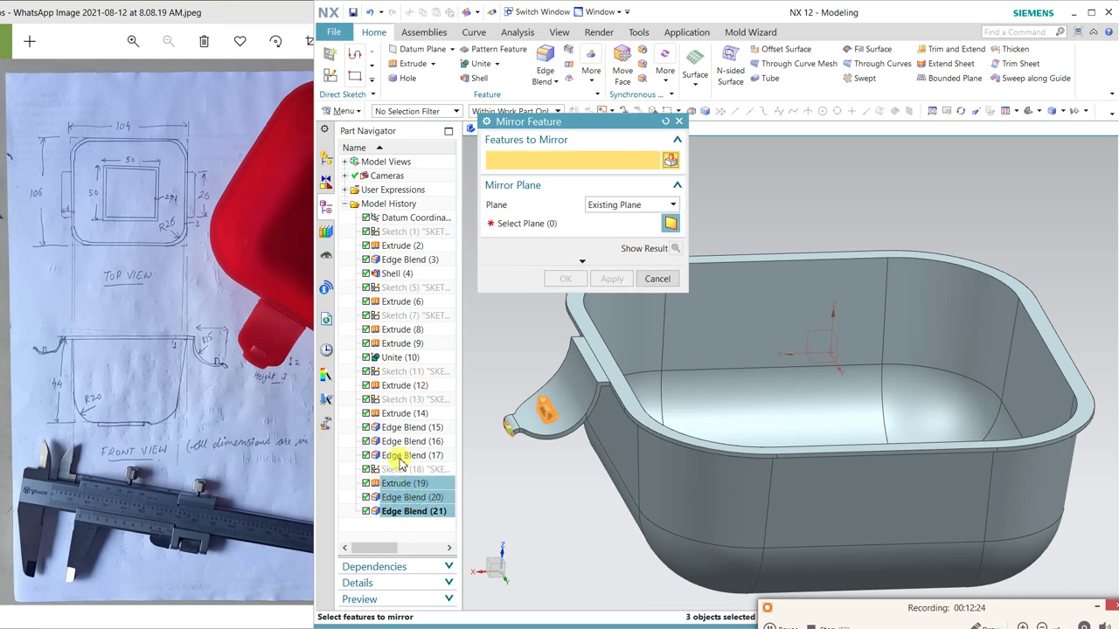
pyautogui.click(400, 456)
pyautogui.click(400, 442)
pyautogui.click(404, 414)
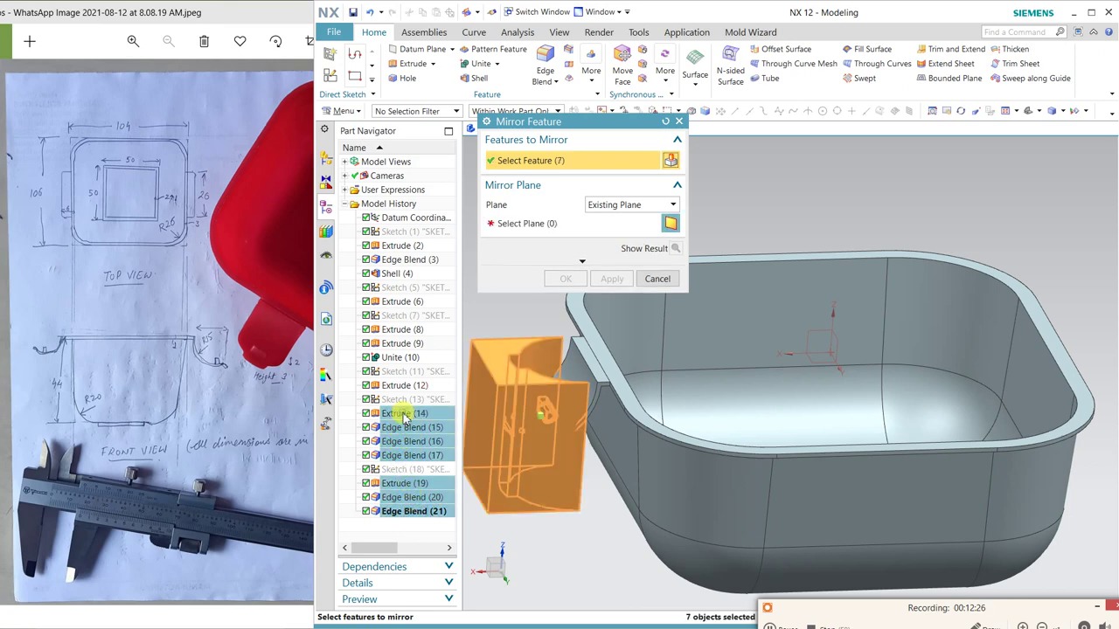
pyautogui.click(397, 386)
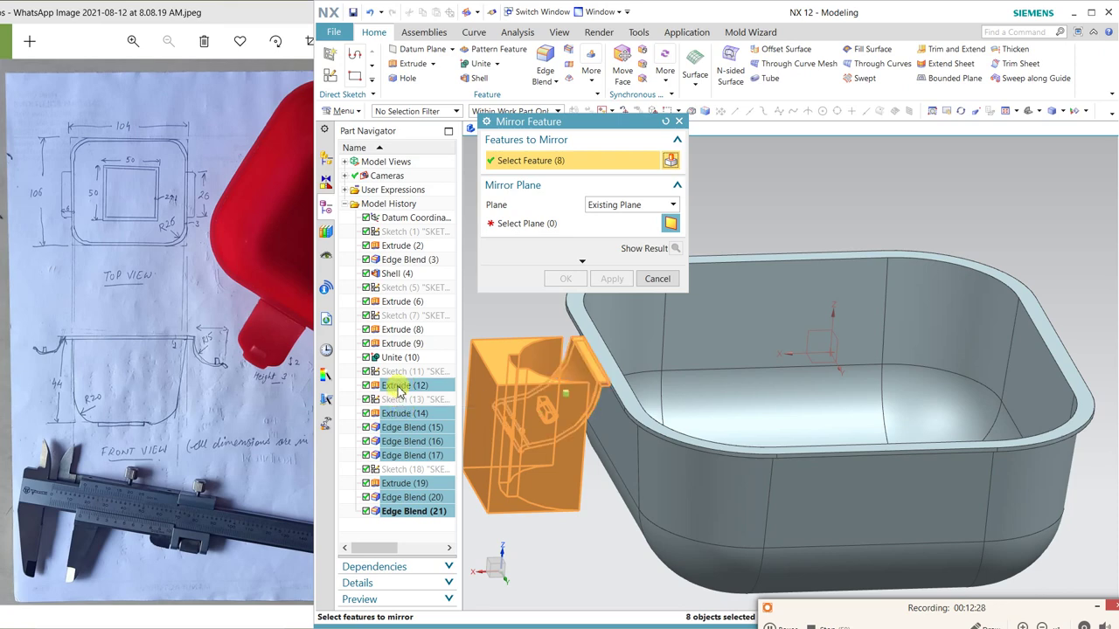
pyautogui.click(551, 224)
pyautogui.click(755, 332)
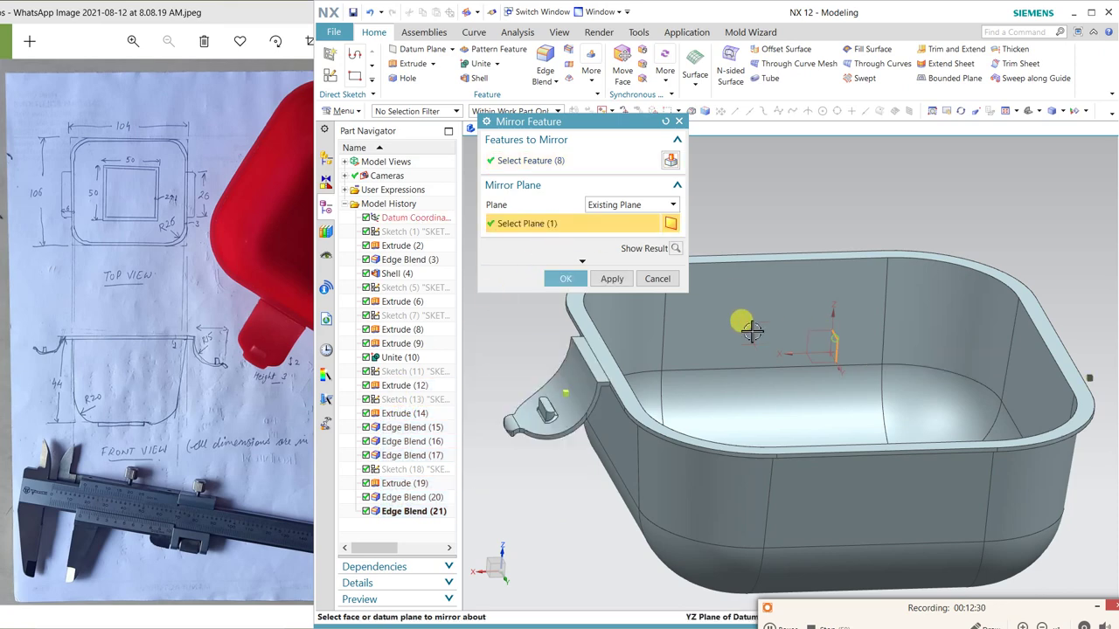
pyautogui.click(566, 277)
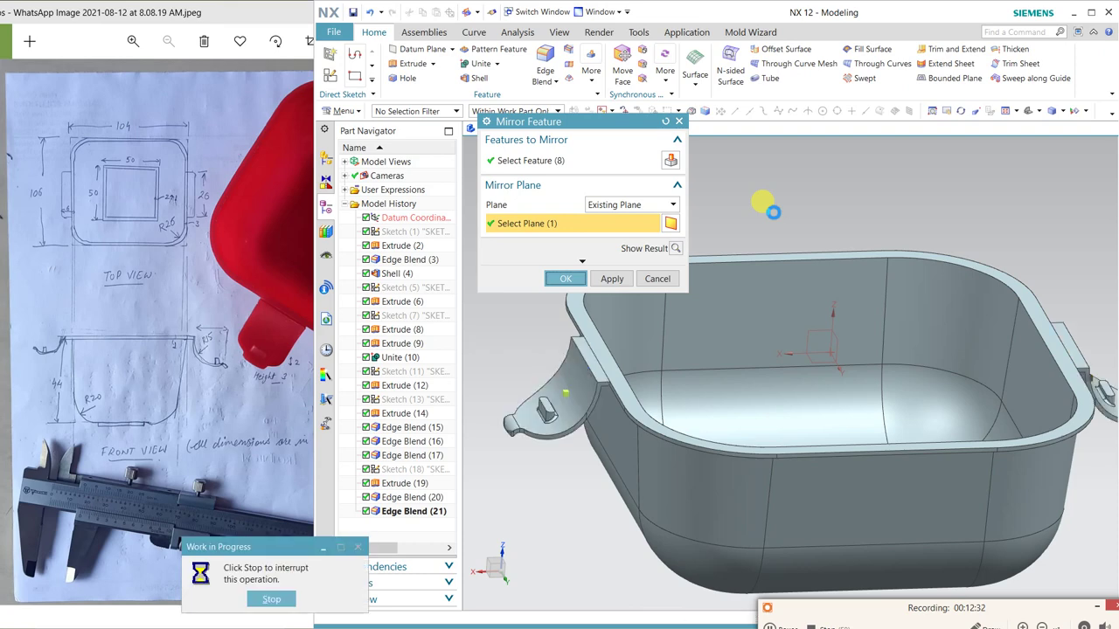
# - Unite the mirrored handle body with the bowl
pyautogui.moveTo(772, 214)
pyautogui.mouseDown(button='middle')
pyautogui.moveTo(730, 228)
pyautogui.moveTo(754, 220)
pyautogui.mouseUp(button='middle')
pyautogui.click(476, 64)
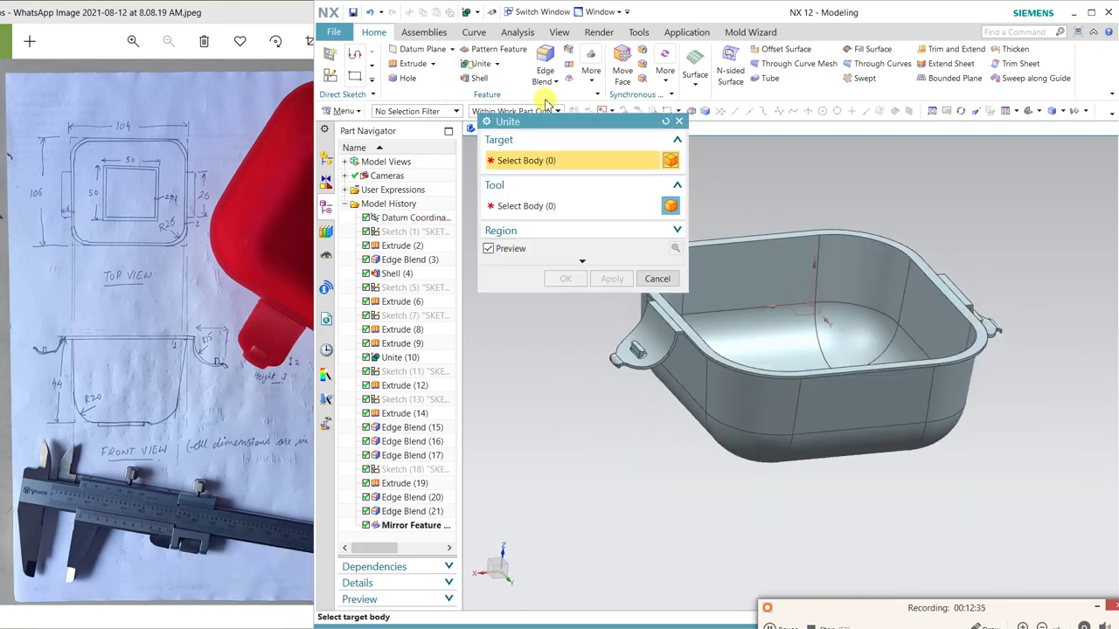
pyautogui.click(717, 284)
pyautogui.click(654, 350)
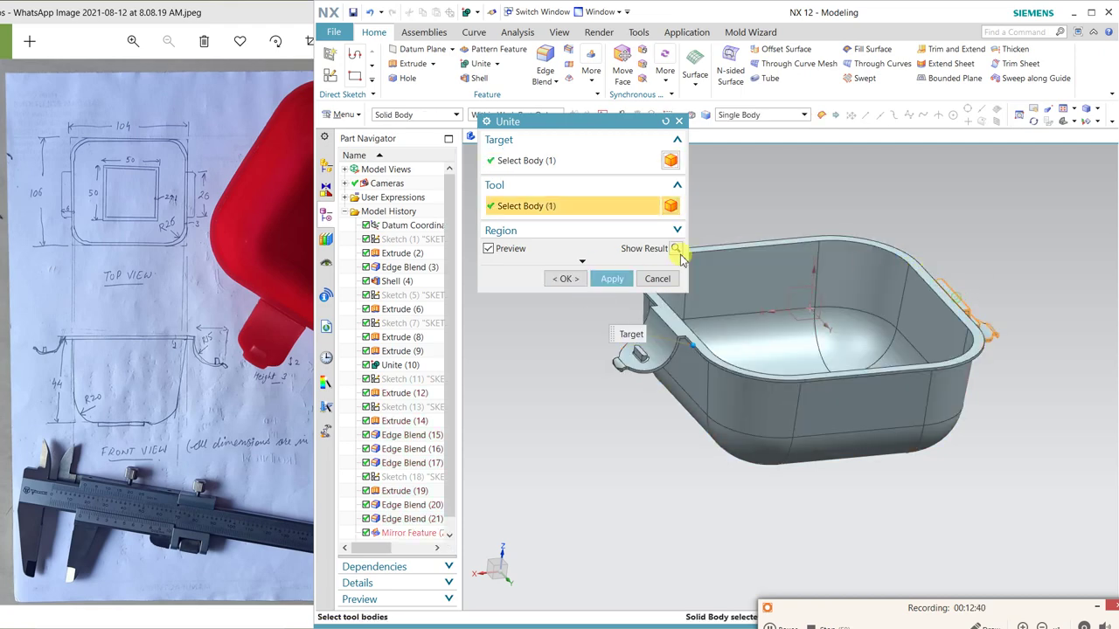
pyautogui.click(566, 277)
pyautogui.scroll(3, 615, 286)
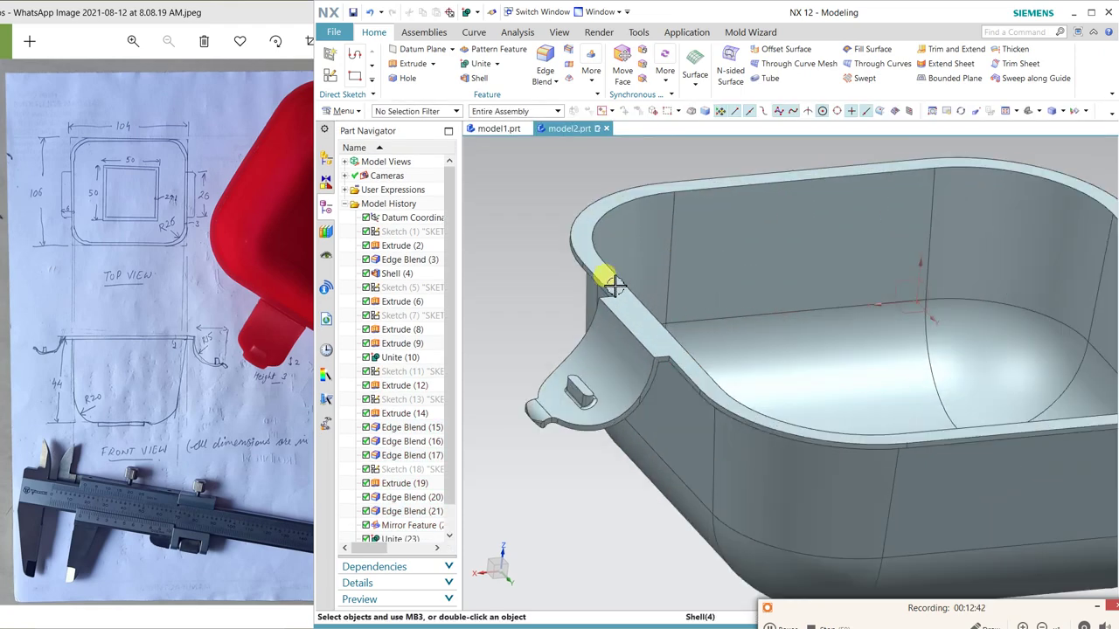
# - Start a new sketch placed on the rim's top face with its orientation set
pyautogui.click(330, 55)
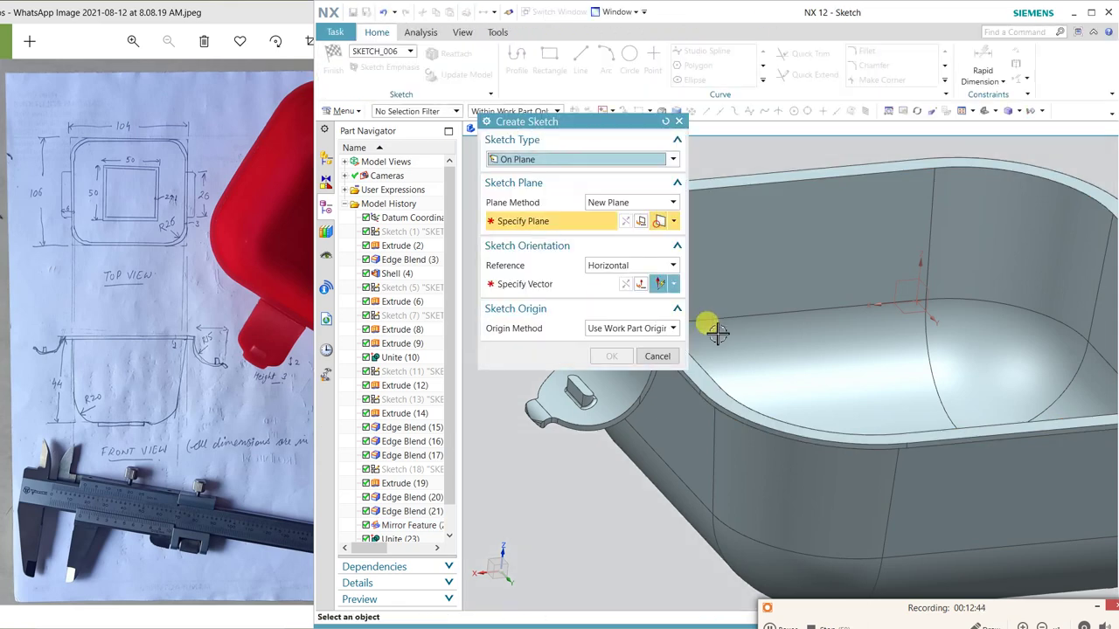
pyautogui.scroll(-3, 717, 332)
pyautogui.moveTo(812, 362); pyautogui.dragTo(722, 320, button='middle')
pyautogui.scroll(3, 722, 320)
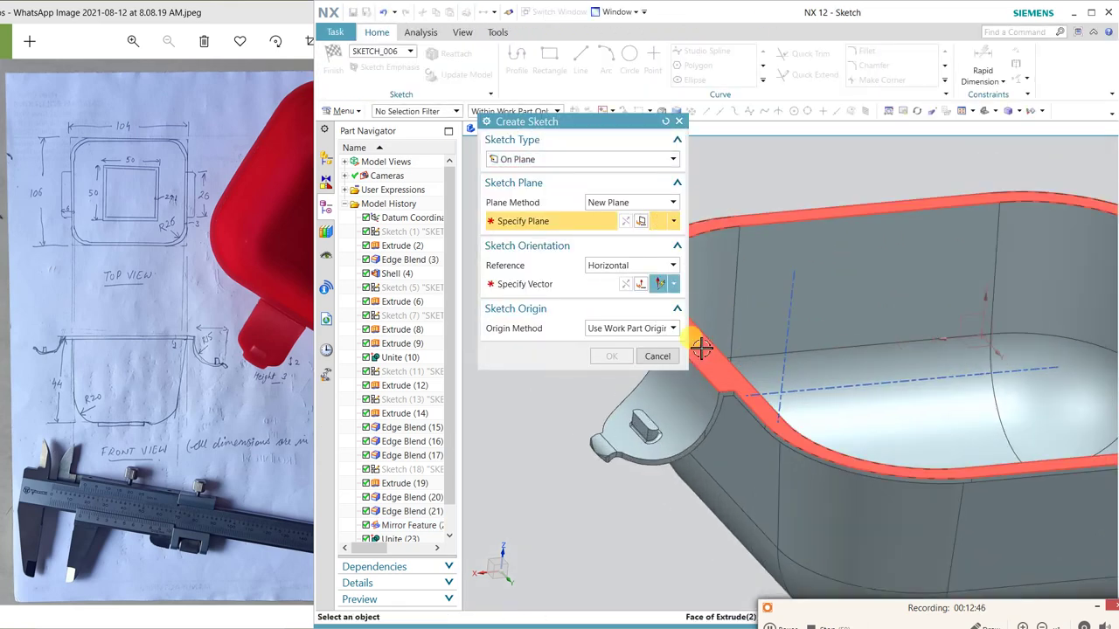
pyautogui.click(702, 348)
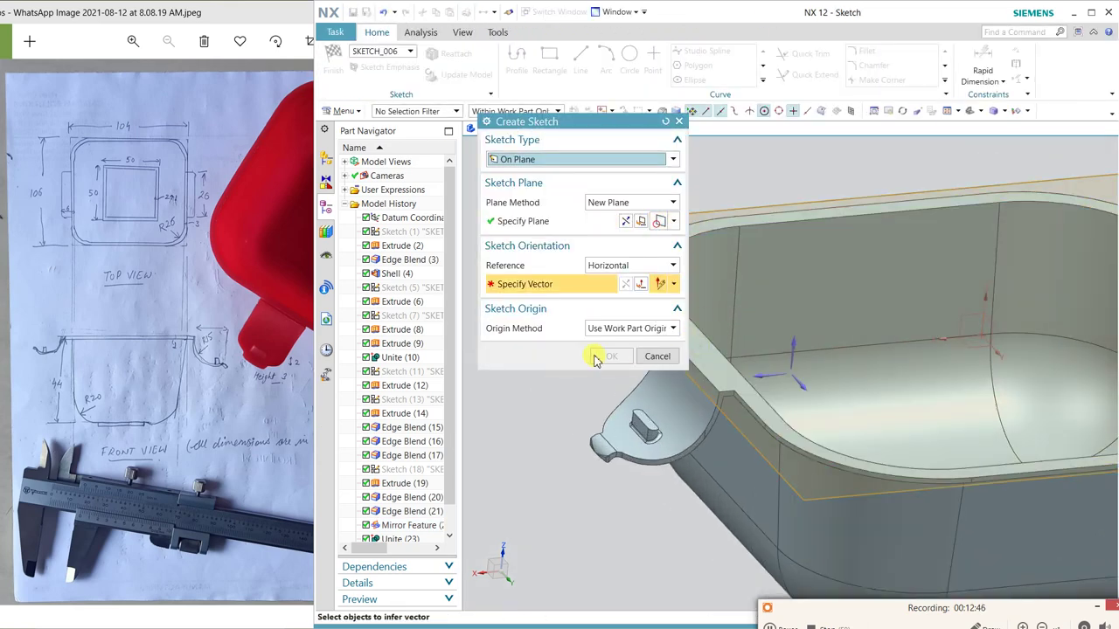
pyautogui.click(768, 376)
pyautogui.click(611, 356)
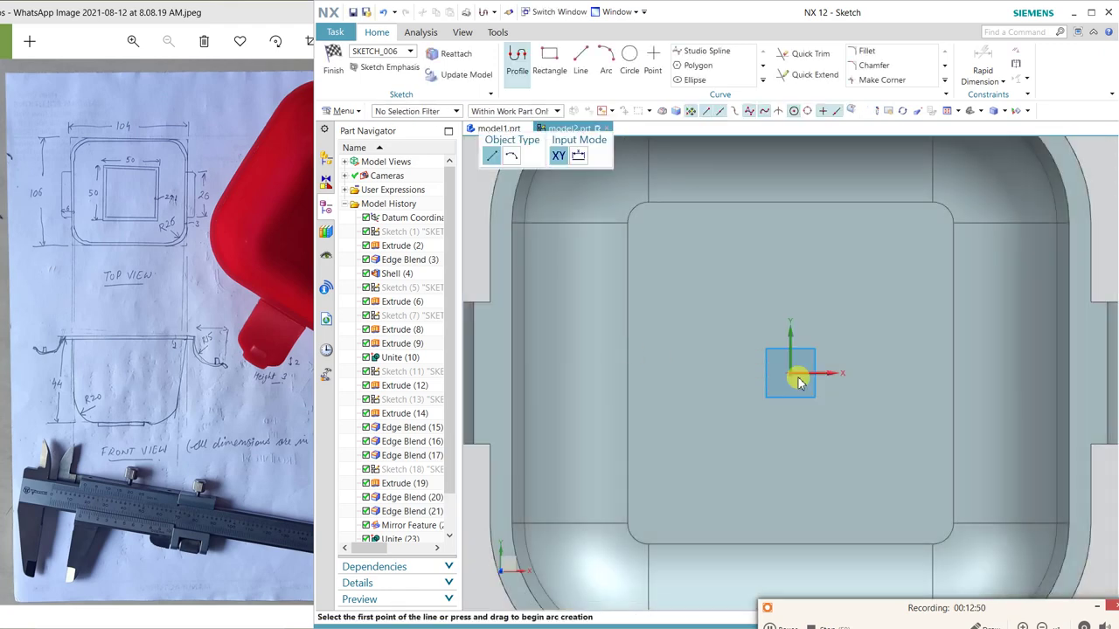
# - Draw a 26 mm vertical line at the left handle edge and finish the sketch
pyautogui.scroll(-3, 795, 376)
pyautogui.scroll(3, 600, 338)
pyautogui.scroll(2, 599, 313)
pyautogui.scroll(1, 603, 312)
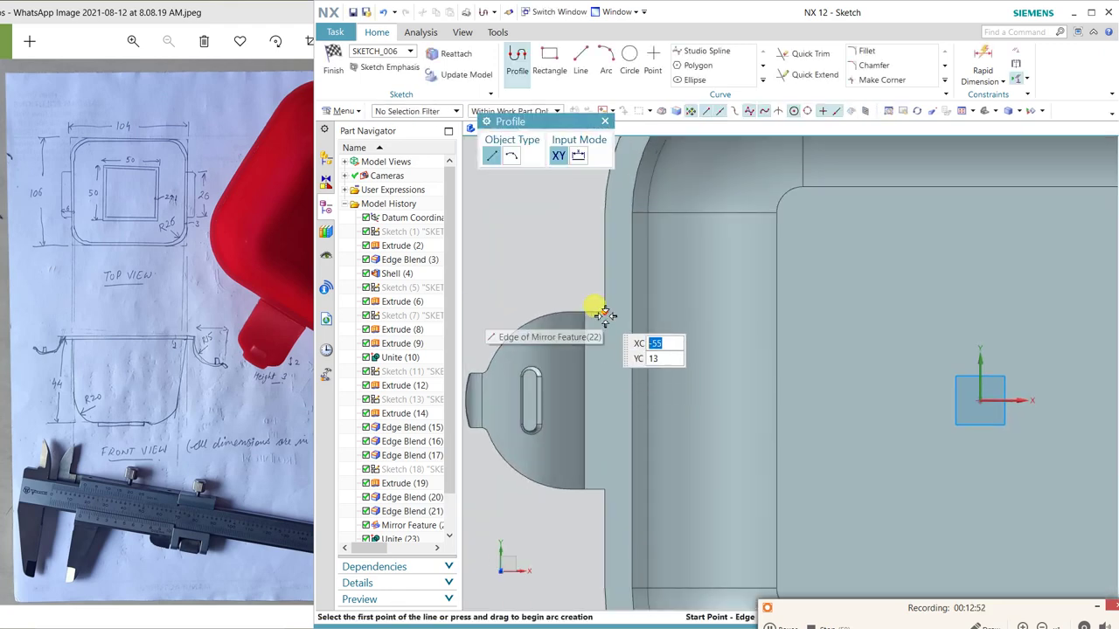
pyautogui.click(603, 313)
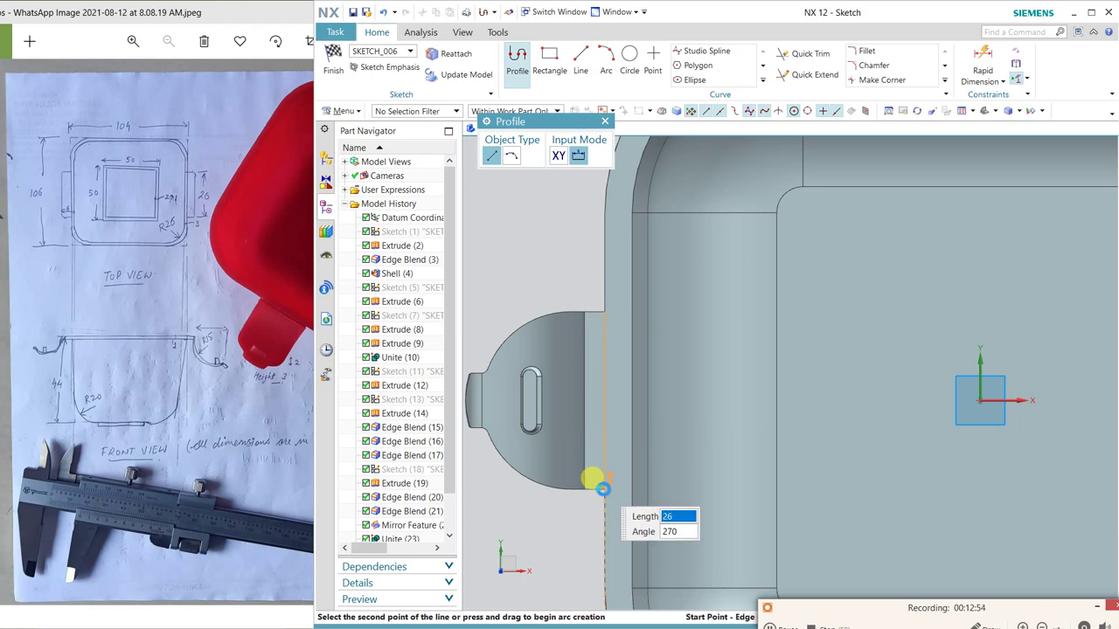
pyautogui.click(603, 487)
pyautogui.press('Escape')
pyautogui.scroll(-3, 692, 358)
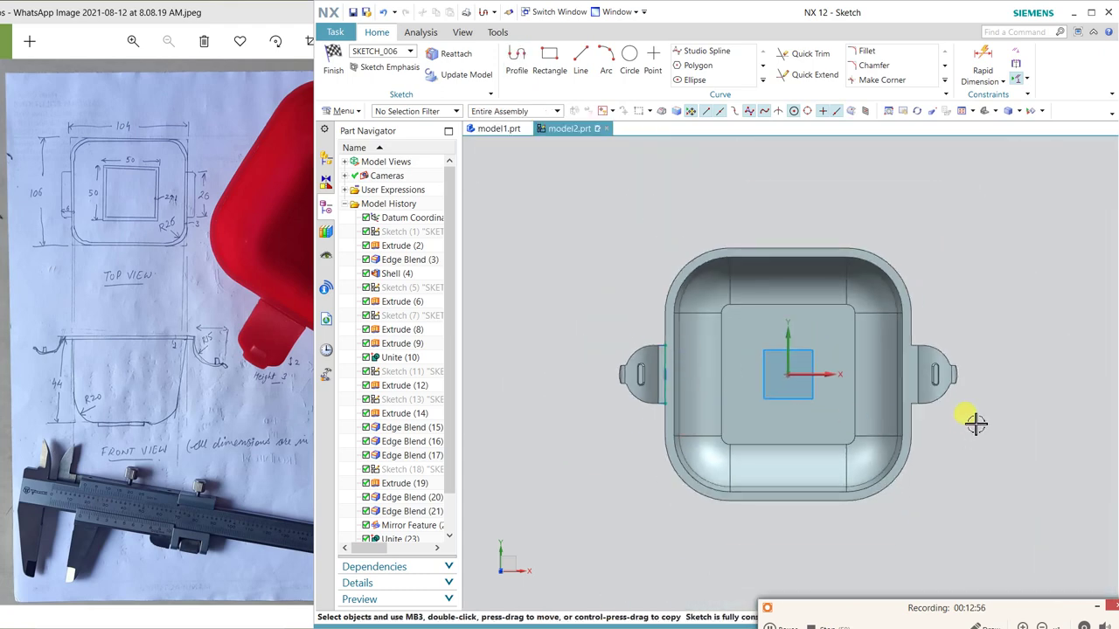
pyautogui.scroll(1, 930, 374)
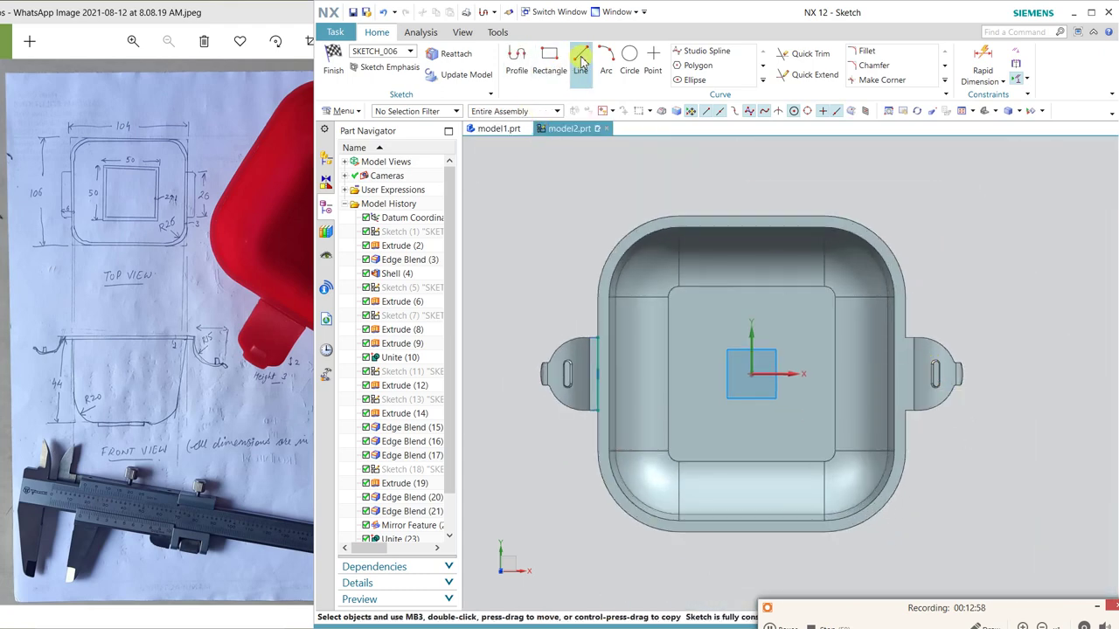
pyautogui.click(333, 70)
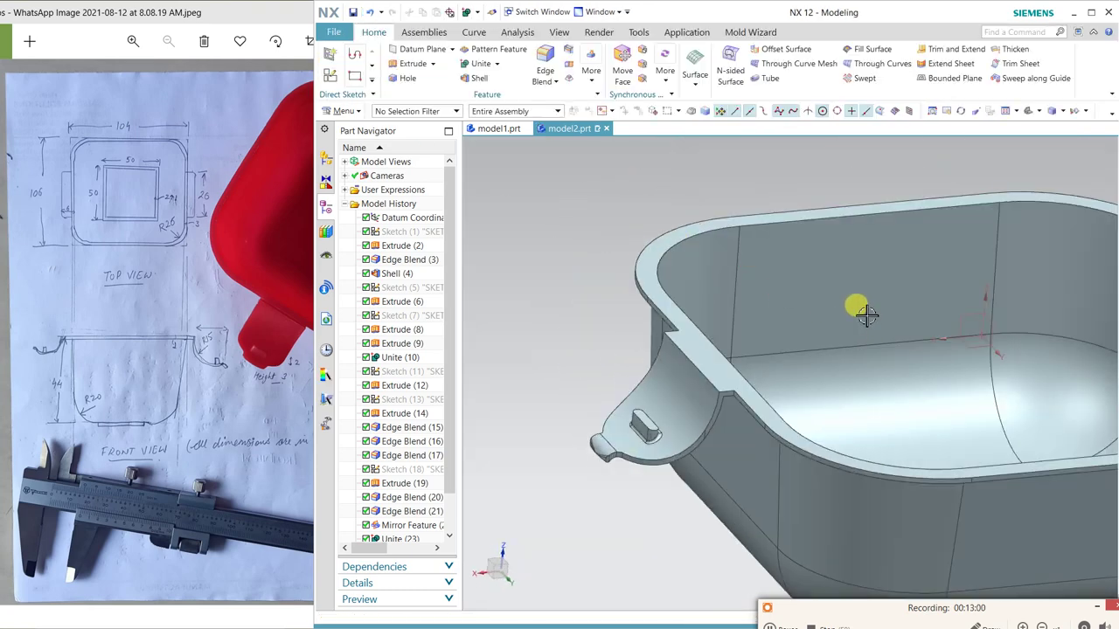
pyautogui.moveTo(866, 315); pyautogui.dragTo(437, 305, button='middle')
pyautogui.scroll(2, 737, 300)
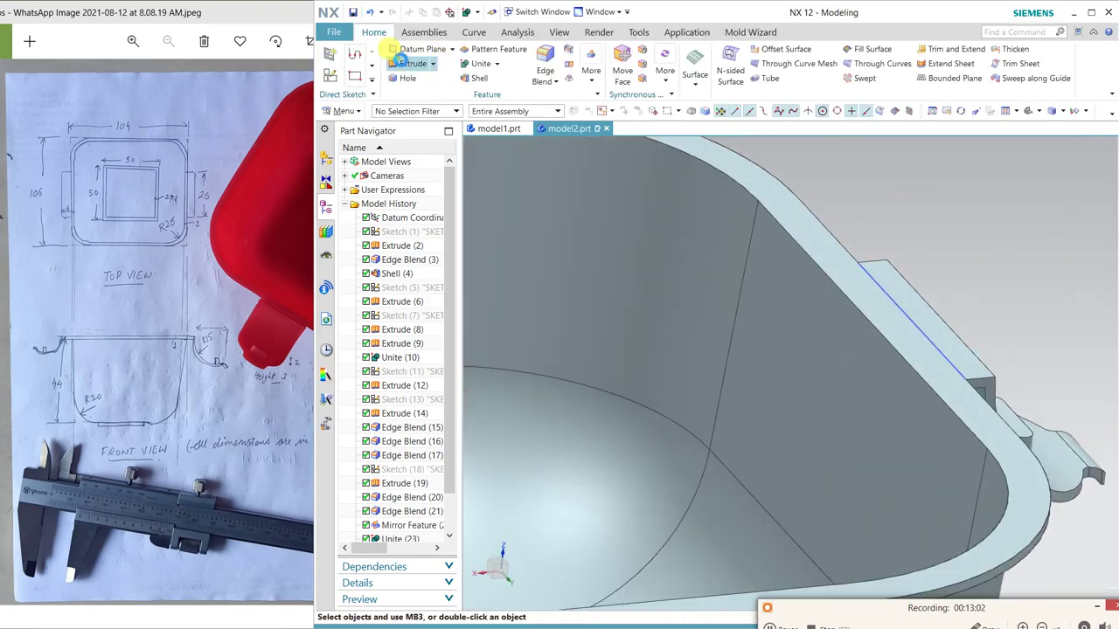
# - Extrude the 26 mm sketch line with end distance 0 and start distance -0.5
pyautogui.click(408, 63)
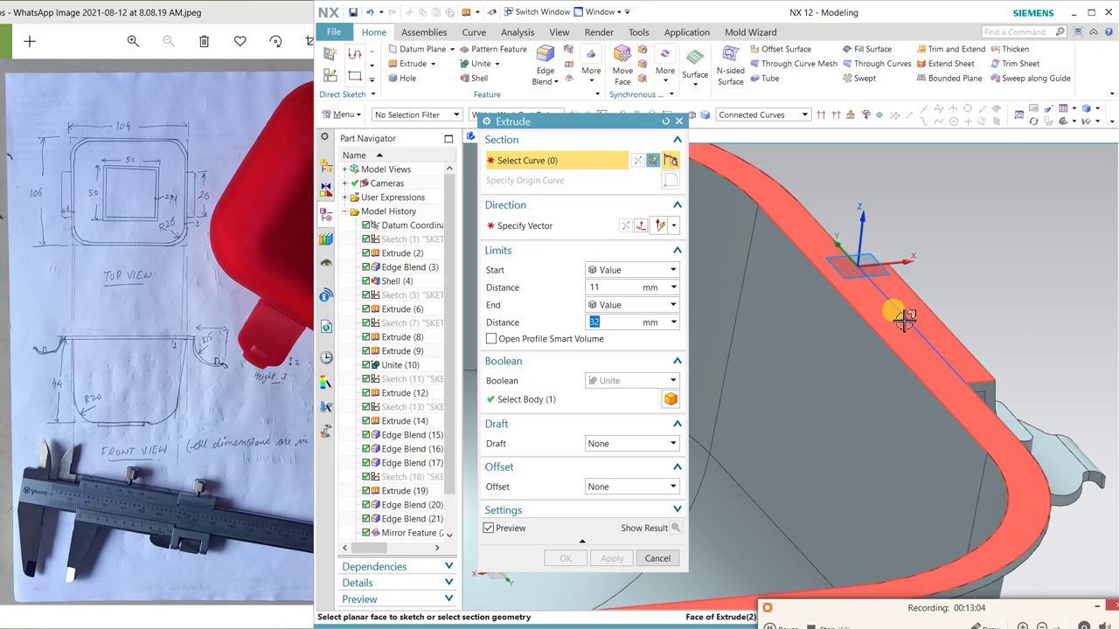
pyautogui.click(904, 321)
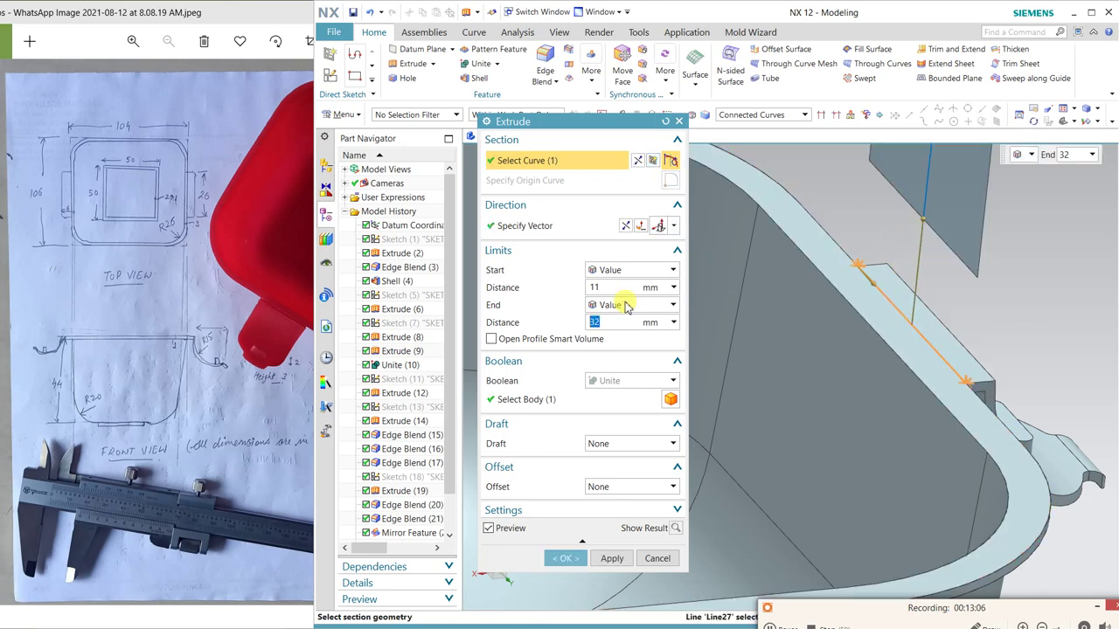
pyautogui.write('0')
pyautogui.press('Return')
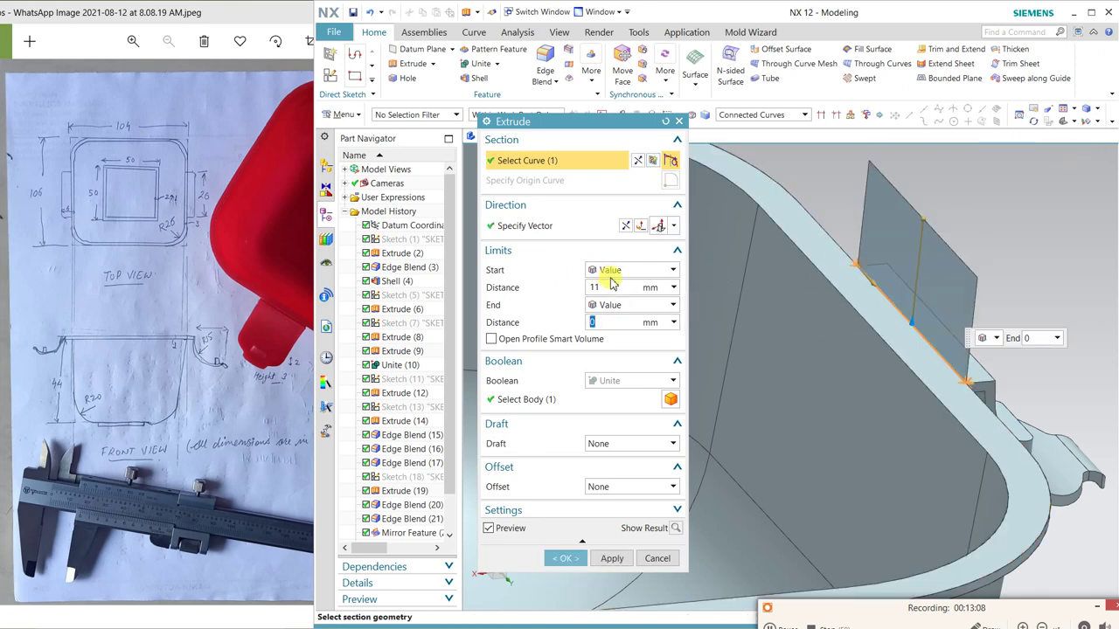
pyautogui.click(611, 285)
pyautogui.write('-.5')
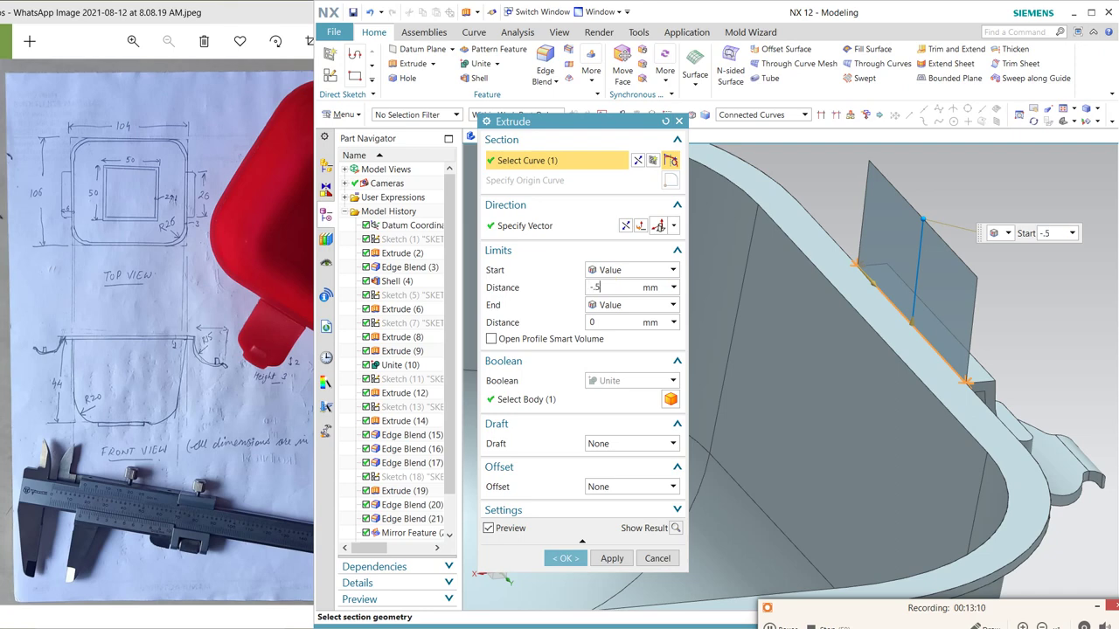
pyautogui.write('-5')
pyautogui.press('Return')
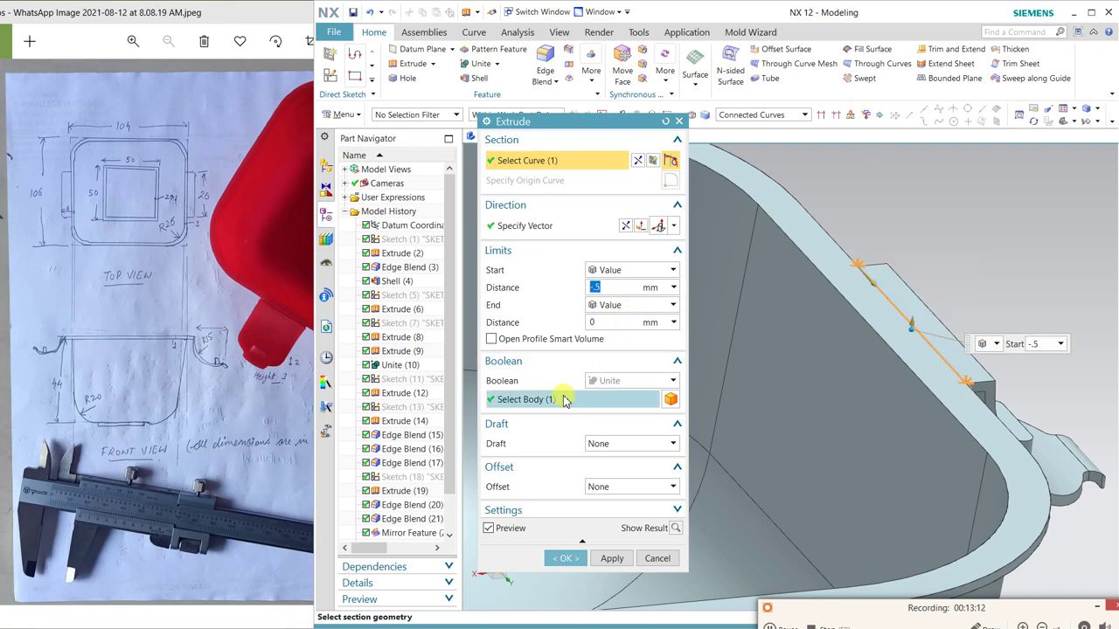
# - Give the extrusion a symmetric 0.25 offset, keep Boolean Unite, and confirm it
pyautogui.click(609, 381)
pyautogui.click(614, 424)
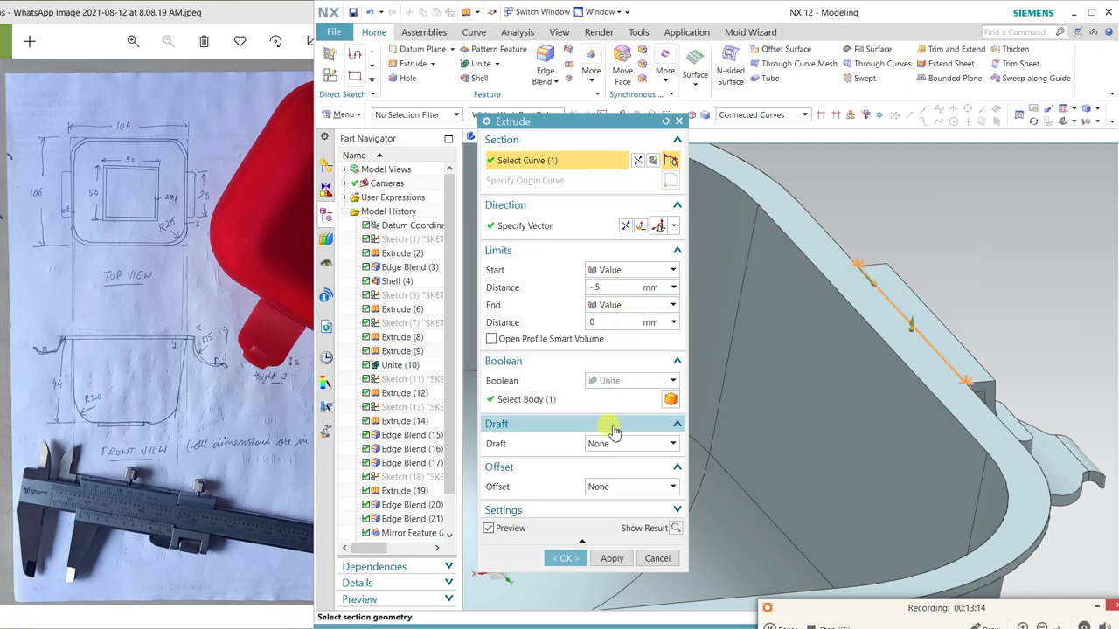
pyautogui.click(611, 487)
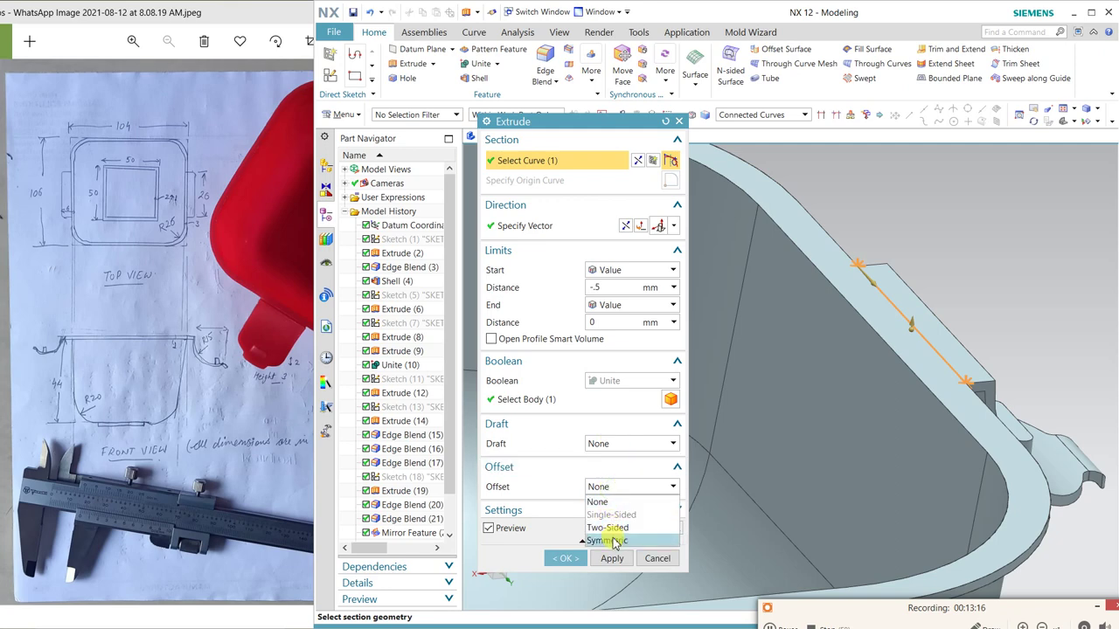
pyautogui.click(608, 540)
pyautogui.click(619, 504)
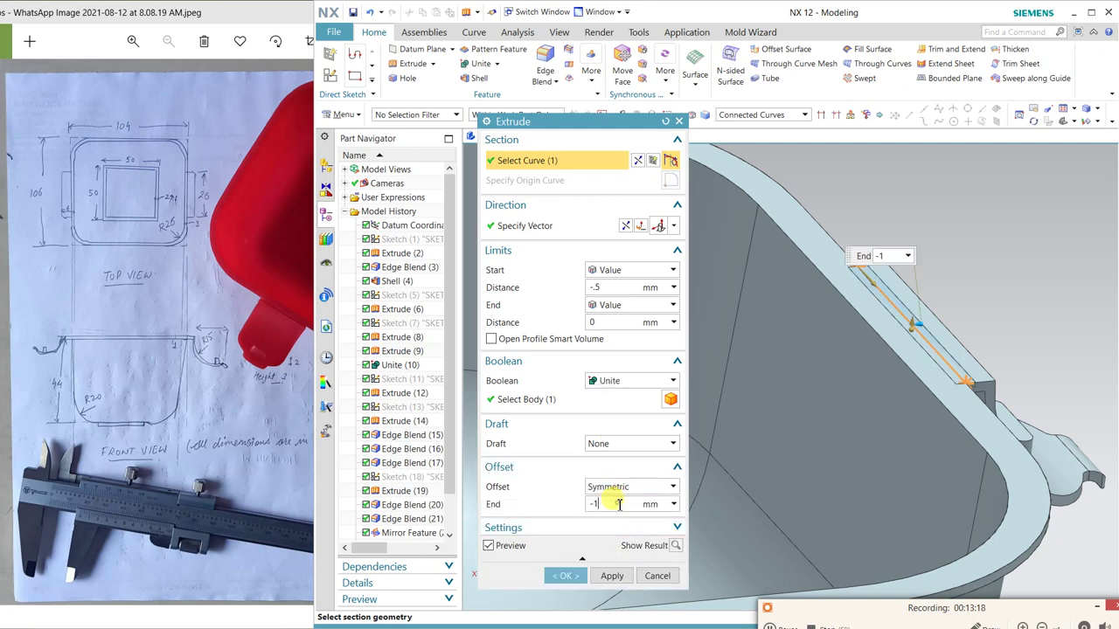
pyautogui.write('.25')
pyautogui.press('Return')
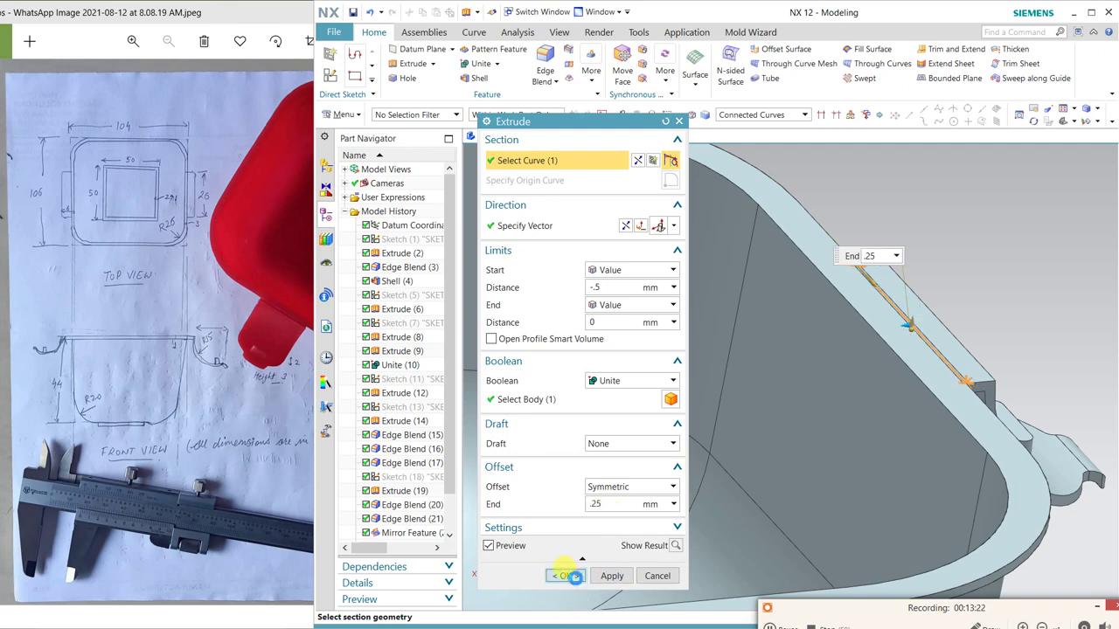
pyautogui.click(569, 577)
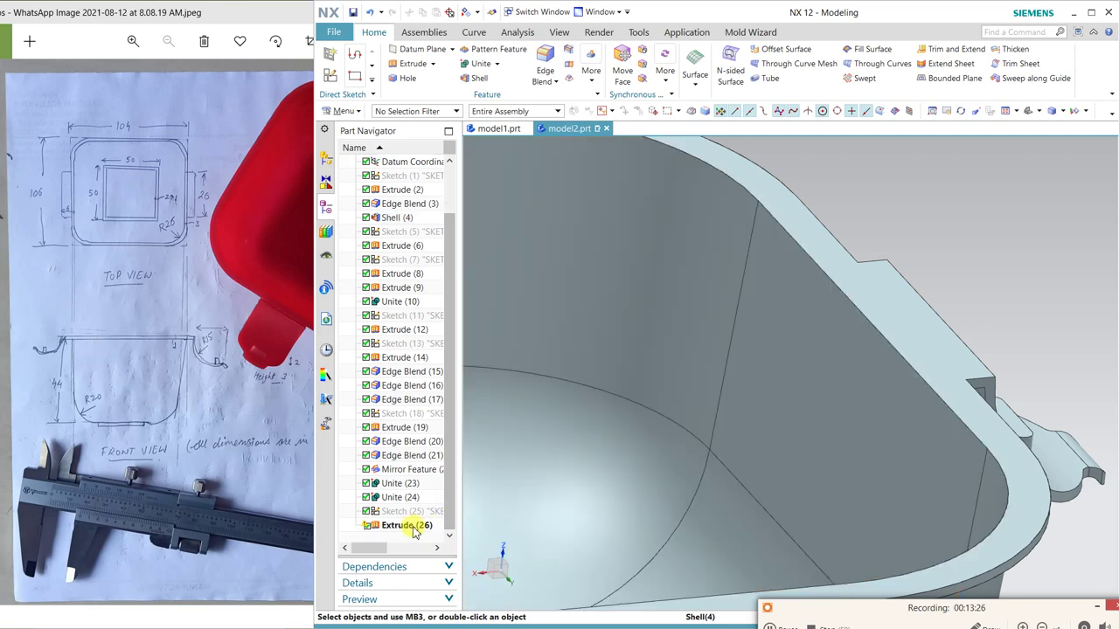
# - Switch Extrude (26) to a Subtract boolean and preview the cut at the wall
pyautogui.doubleClick(403, 526)
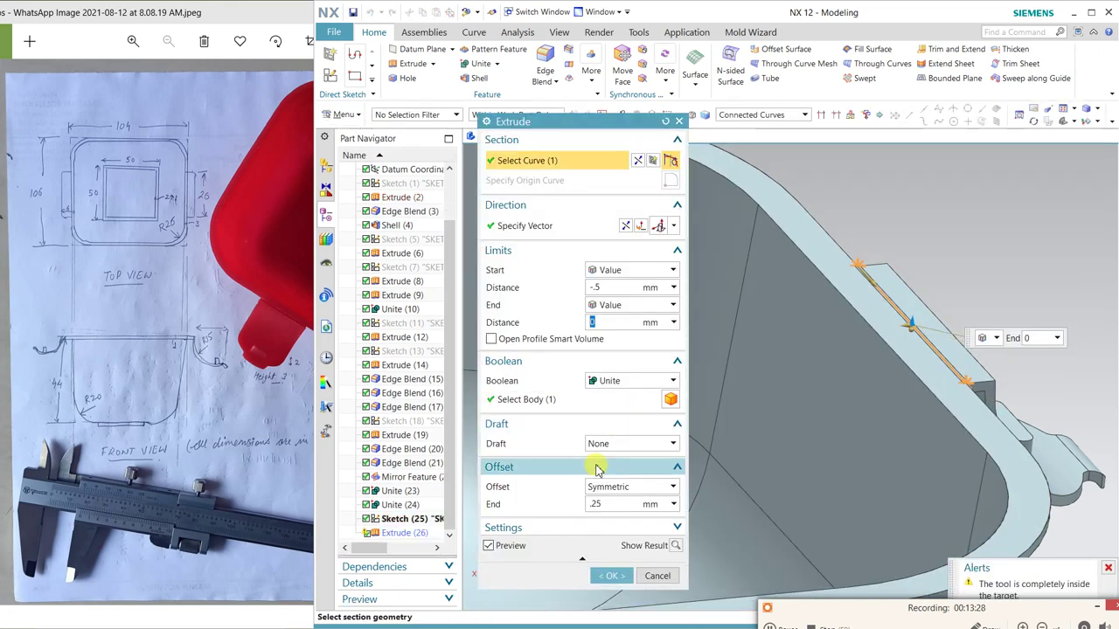
pyautogui.click(612, 381)
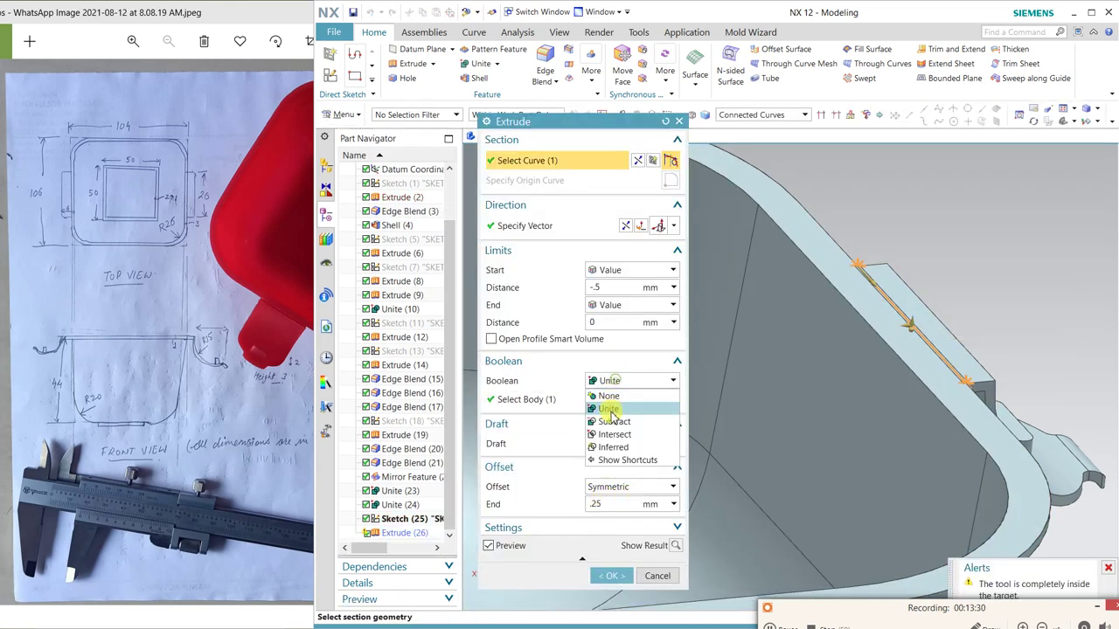
pyautogui.click(612, 421)
pyautogui.click(671, 546)
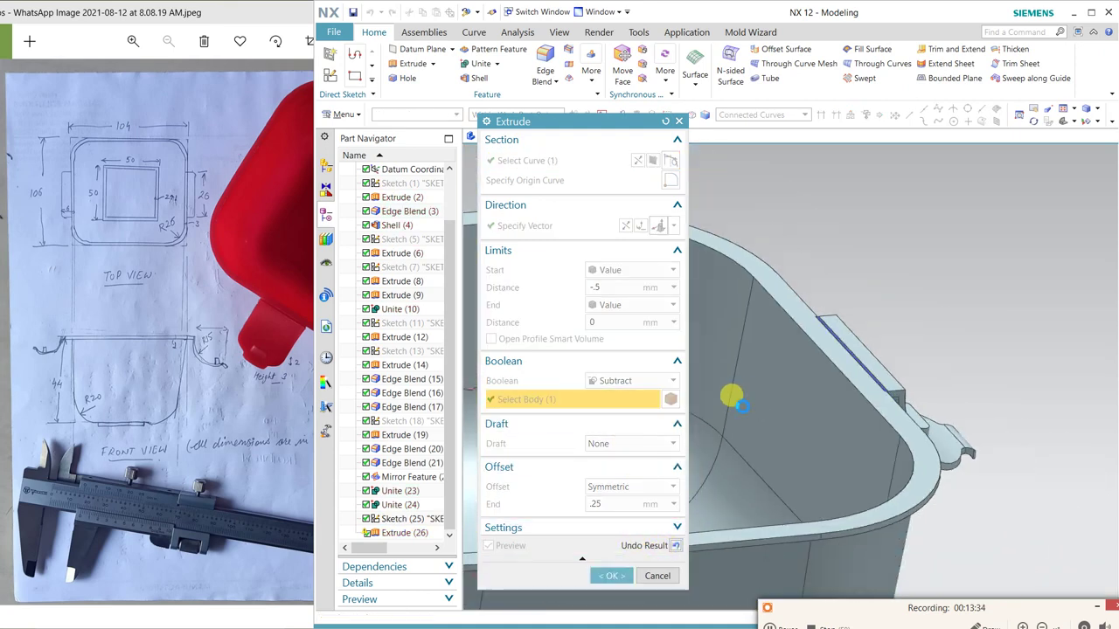
pyautogui.moveTo(747, 407); pyautogui.dragTo(799, 324, button='middle')
pyautogui.scroll(5, 898, 322)
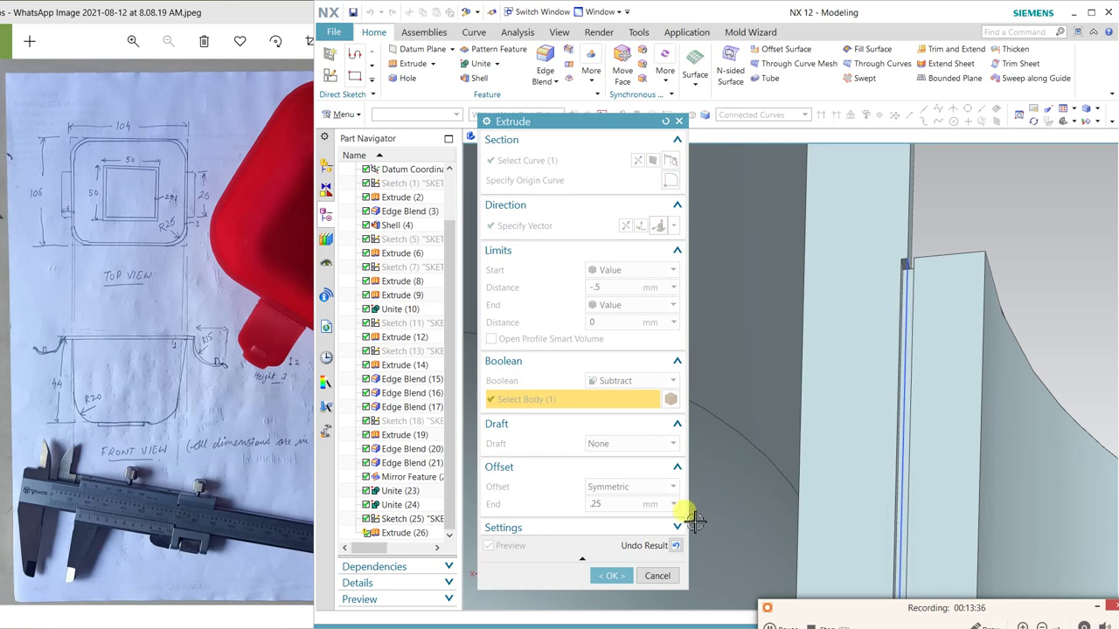
pyautogui.click(676, 545)
# - Set the extrusion offset to Two-Sided with start 0 and an adjusted end value
pyautogui.click(631, 487)
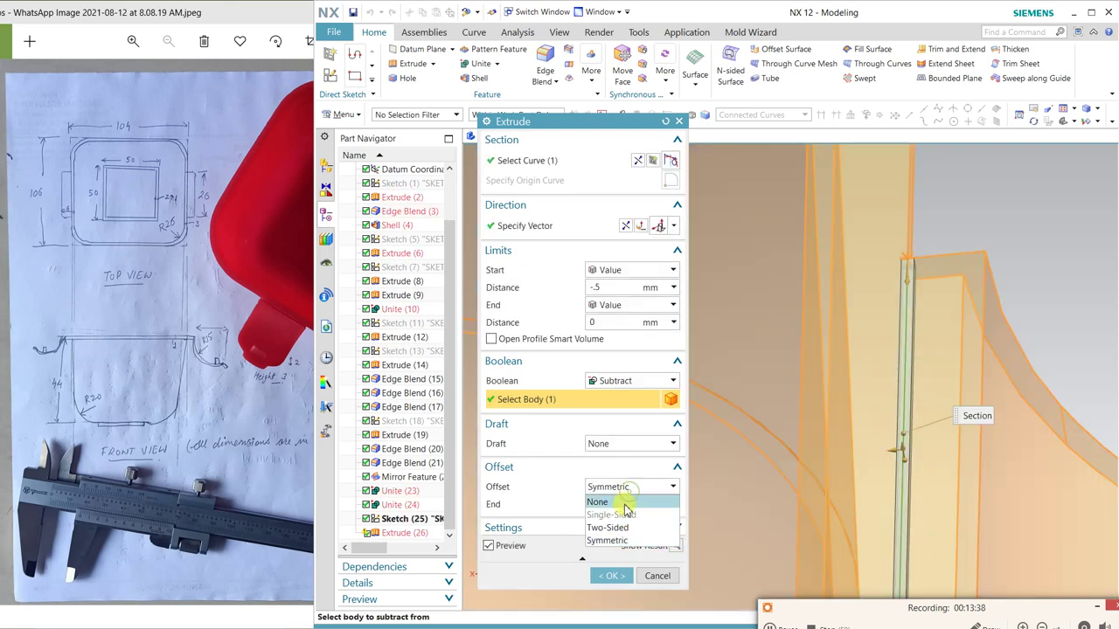
pyautogui.click(615, 527)
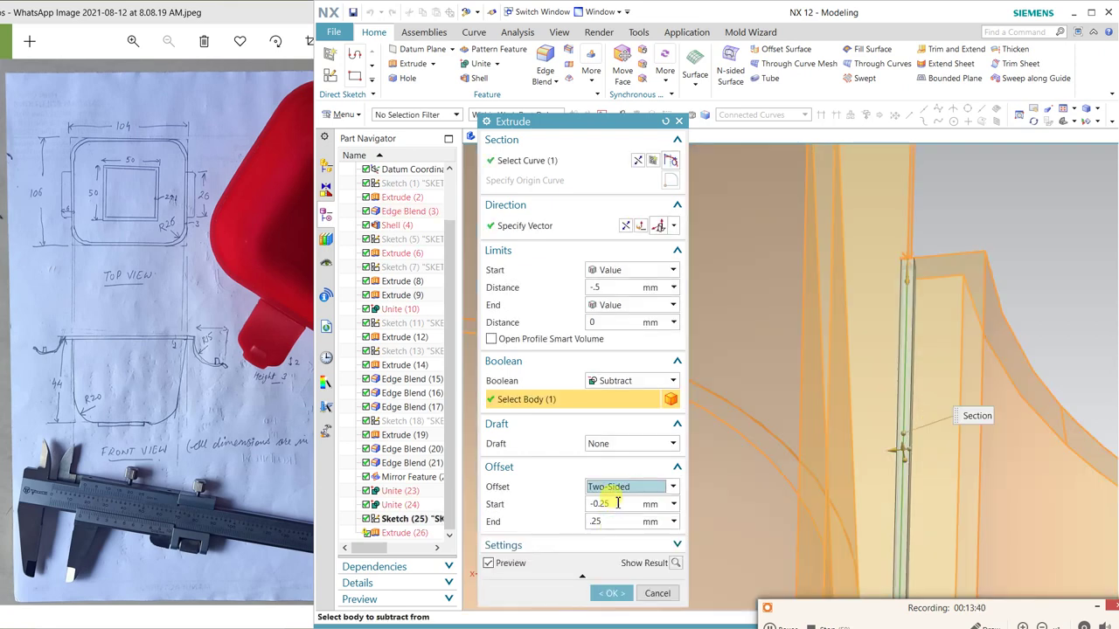
pyautogui.write('0')
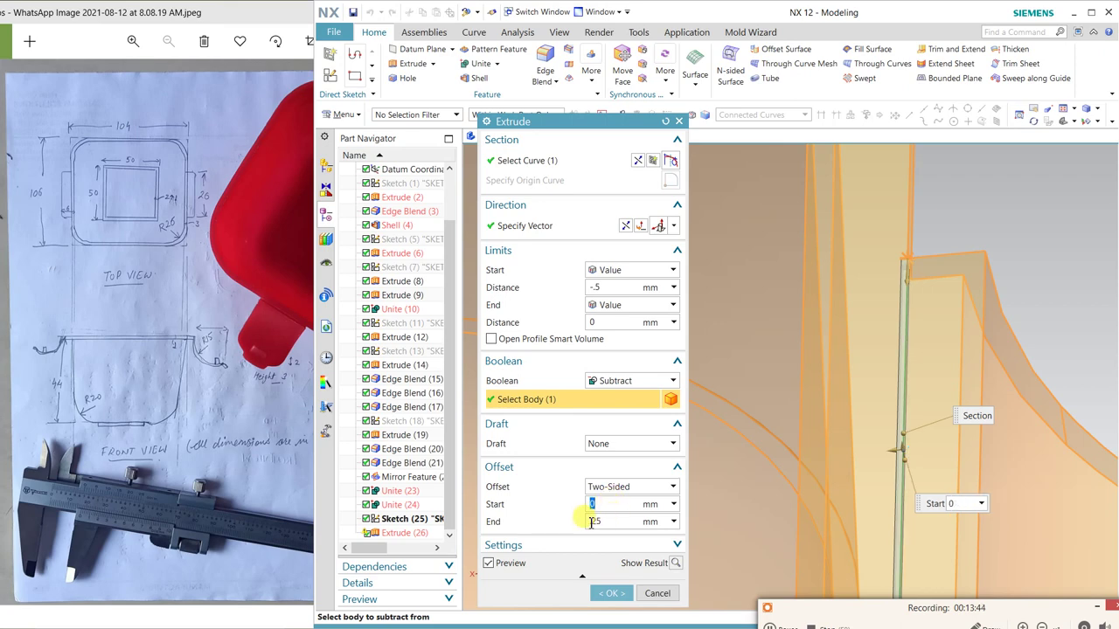
pyautogui.press('Tab')
pyautogui.write('-.25')
pyautogui.press('Return')
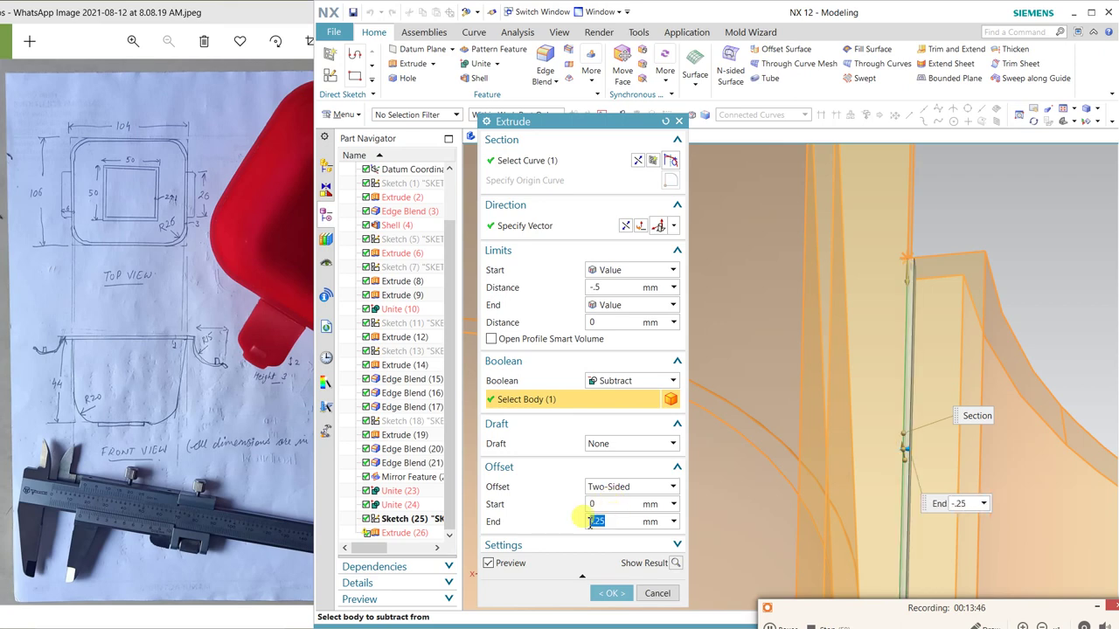
pyautogui.click(609, 596)
# - Rotate the view to show both handles and select the Extrude (26) feature
pyautogui.moveTo(732, 362)
pyautogui.mouseDown(button='middle')
pyautogui.moveTo(751, 349)
pyautogui.moveTo(742, 337)
pyautogui.mouseUp(button='middle')
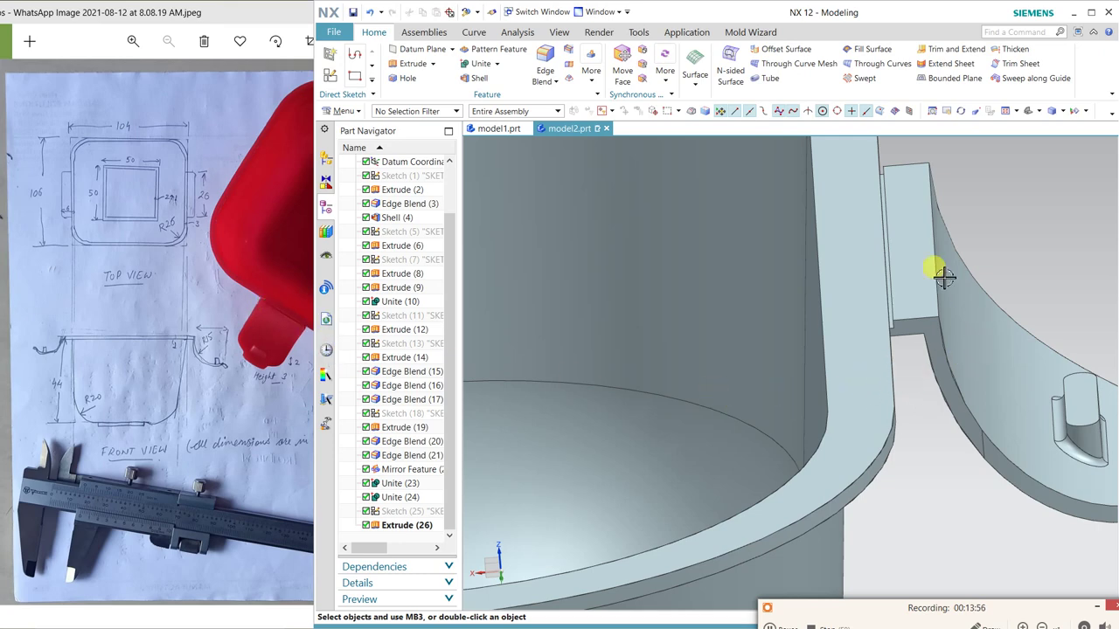
pyautogui.scroll(2, 874, 323)
pyautogui.scroll(3, 956, 399)
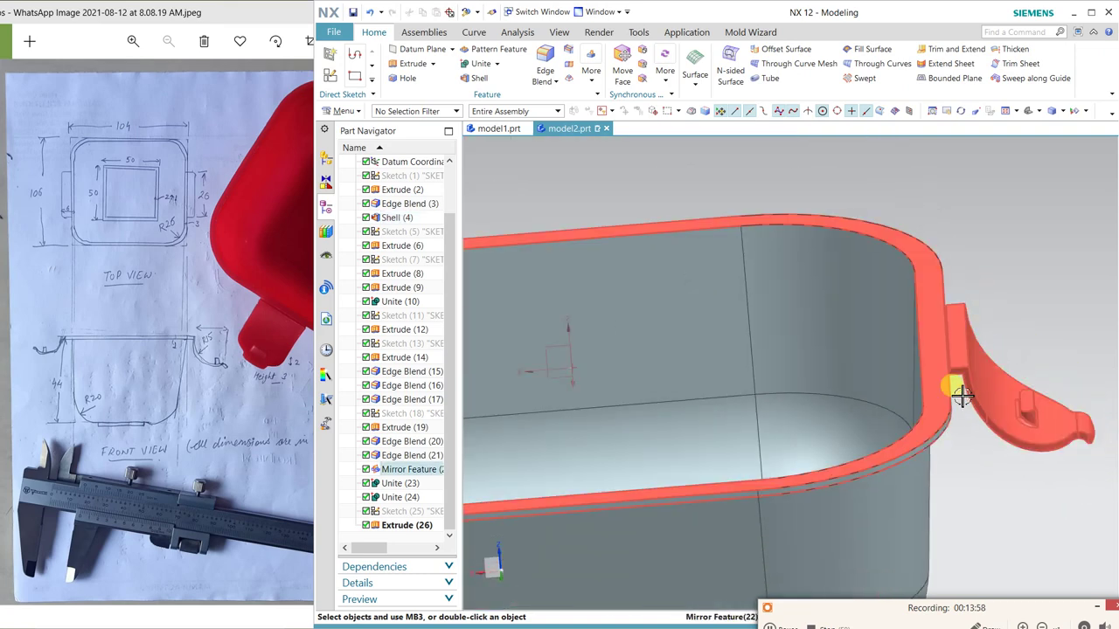
pyautogui.scroll(-3, 956, 341)
pyautogui.scroll(3, 953, 352)
pyautogui.scroll(2, 952, 352)
pyautogui.moveTo(944, 292); pyautogui.dragTo(746, 327, button='middle')
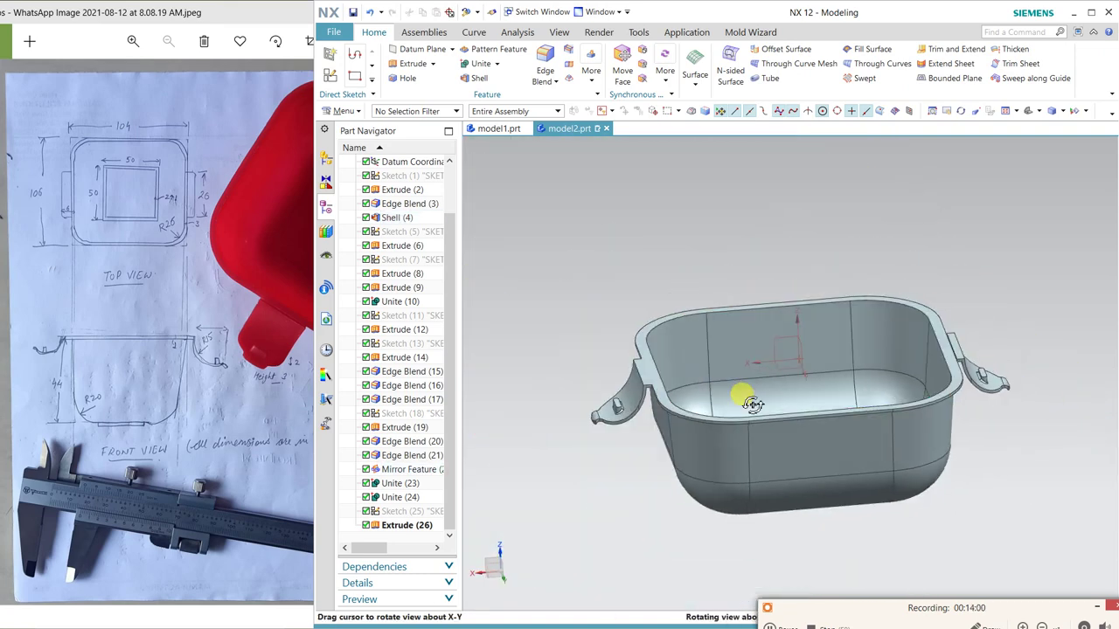
pyautogui.click(404, 525)
# - Mirror Feature Extrude (26) about the YZ datum plane
pyautogui.click(591, 72)
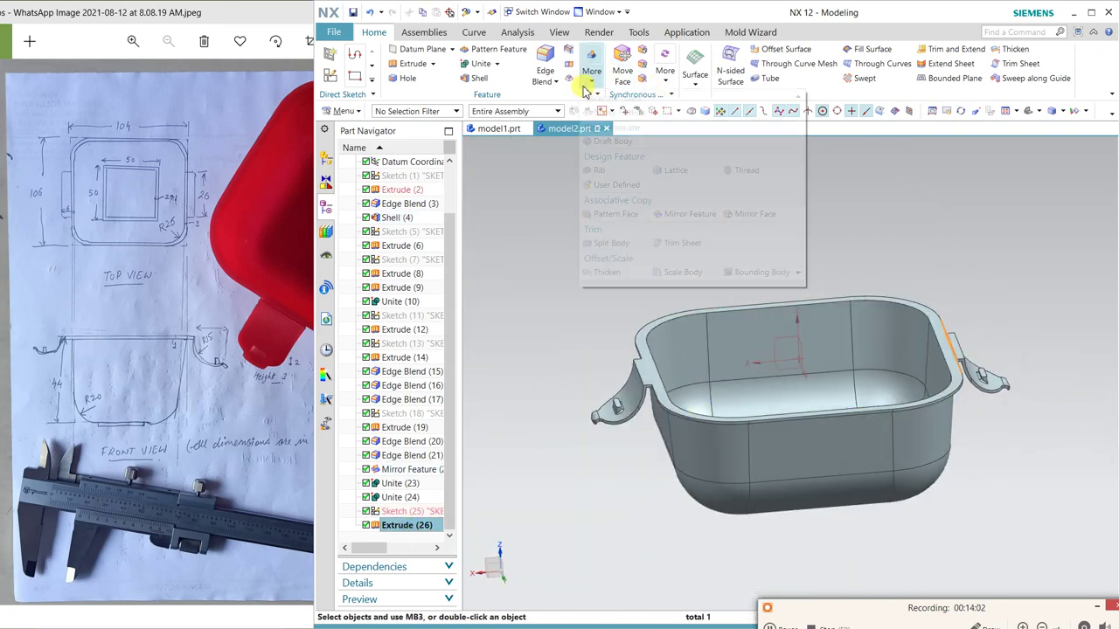
pyautogui.click(686, 220)
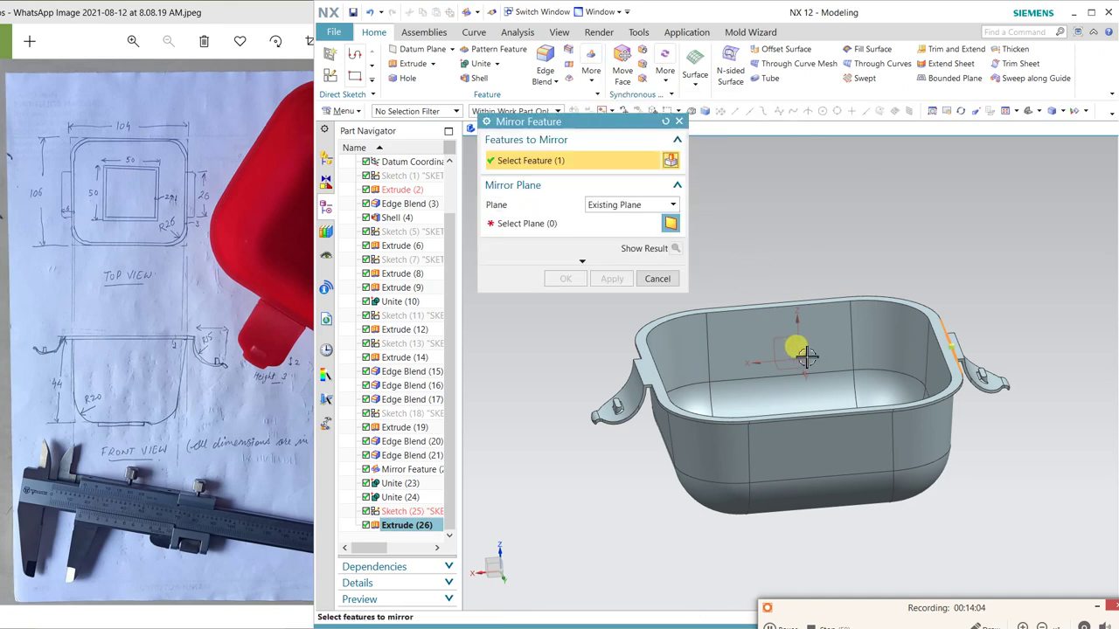
pyautogui.click(577, 224)
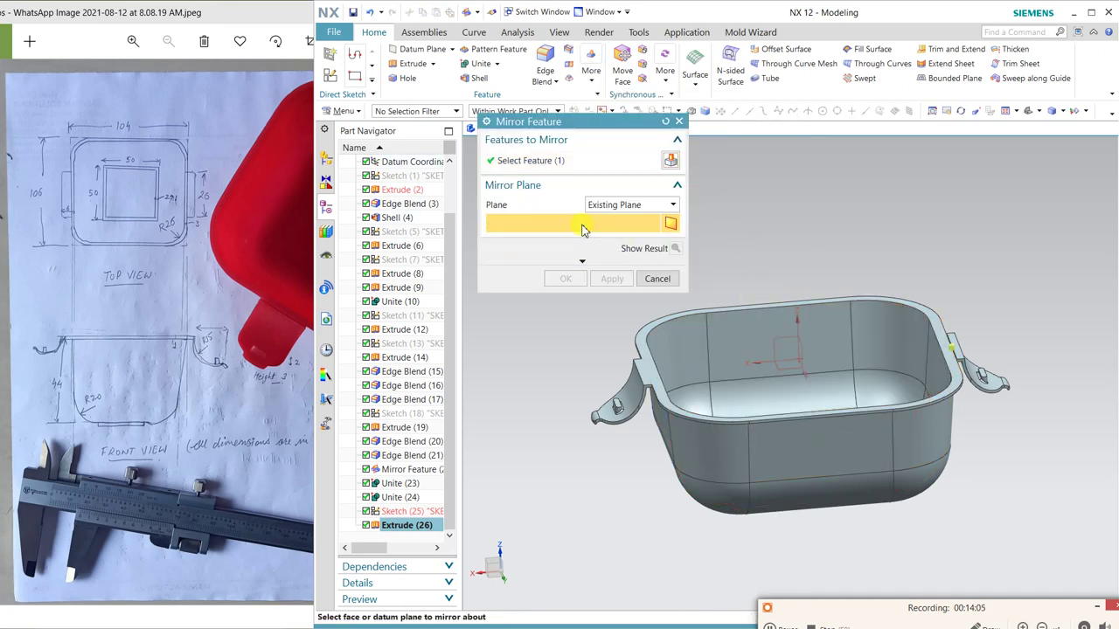
pyautogui.click(796, 341)
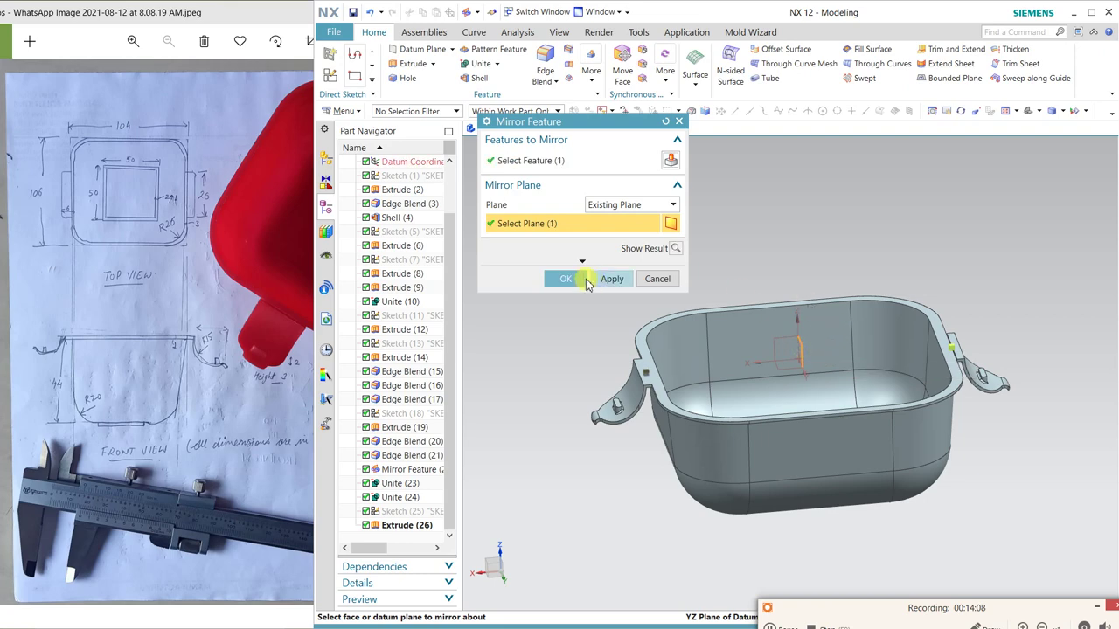
pyautogui.click(564, 279)
pyautogui.moveTo(579, 288)
pyautogui.mouseDown(button='middle')
pyautogui.moveTo(596, 305)
pyautogui.moveTo(662, 294)
pyautogui.mouseUp(button='middle')
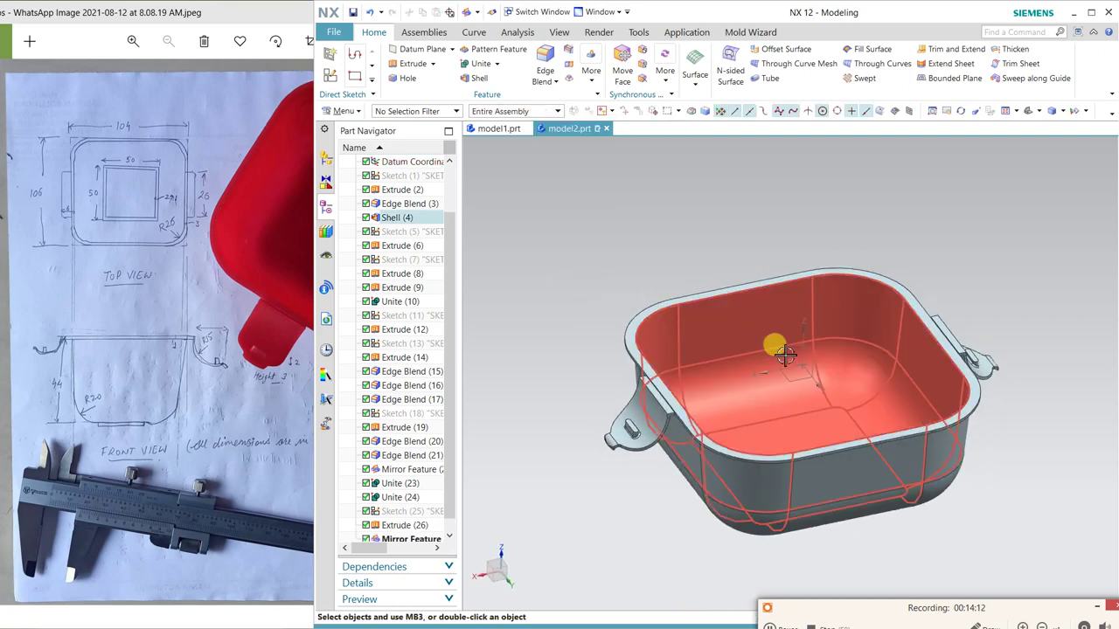
# - Set the bowl body's colour to Strong Red through Edit Object Display
pyautogui.moveTo(781, 443)
pyautogui.mouseDown(button='middle')
pyautogui.moveTo(844, 474)
pyautogui.moveTo(832, 442)
pyautogui.moveTo(850, 453)
pyautogui.mouseUp(button='middle')
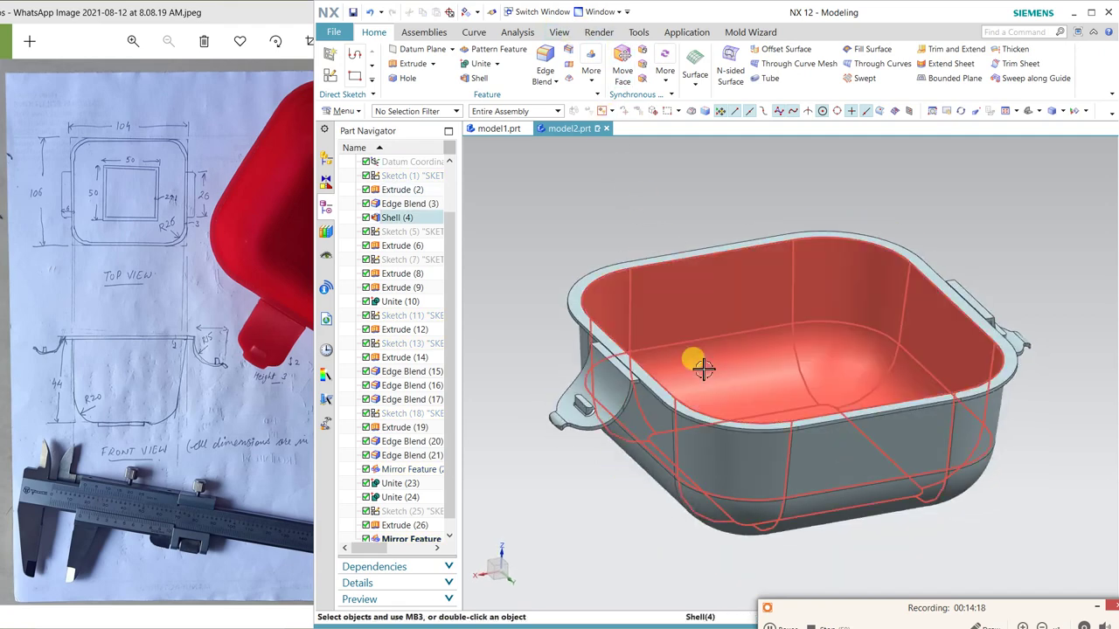
pyautogui.click(700, 367)
pyautogui.click(564, 32)
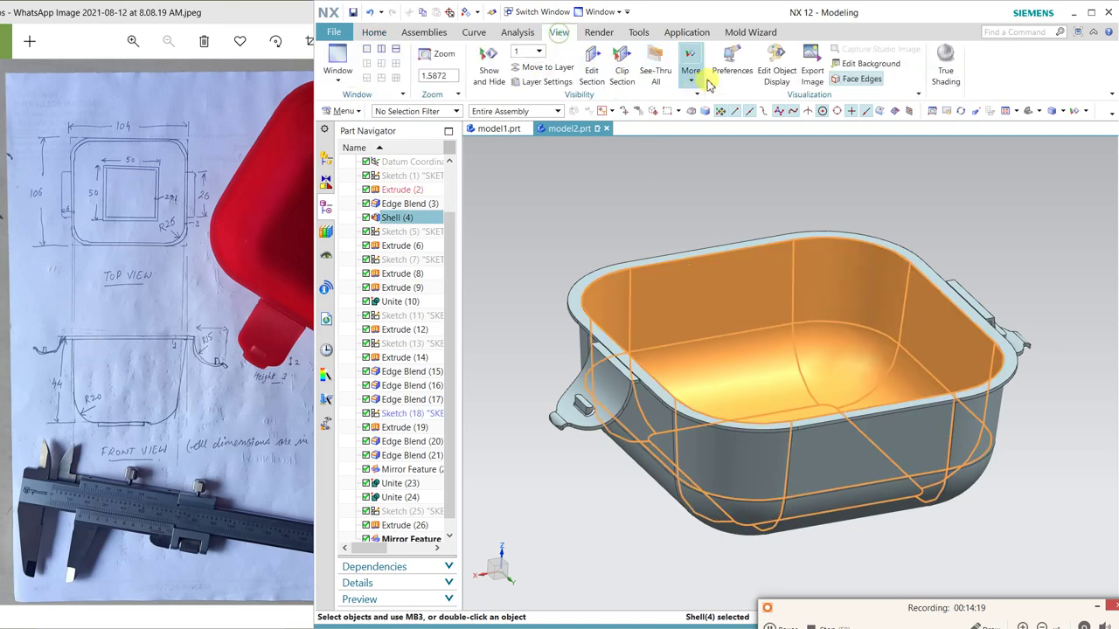
pyautogui.click(775, 72)
pyautogui.click(657, 213)
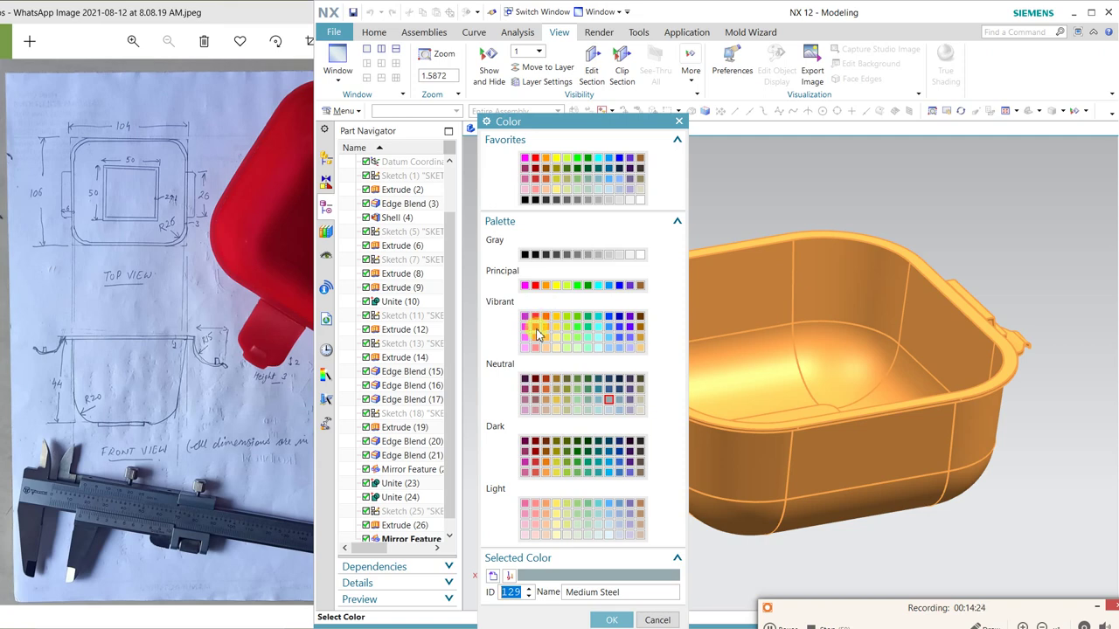
pyautogui.click(536, 328)
pyautogui.click(610, 620)
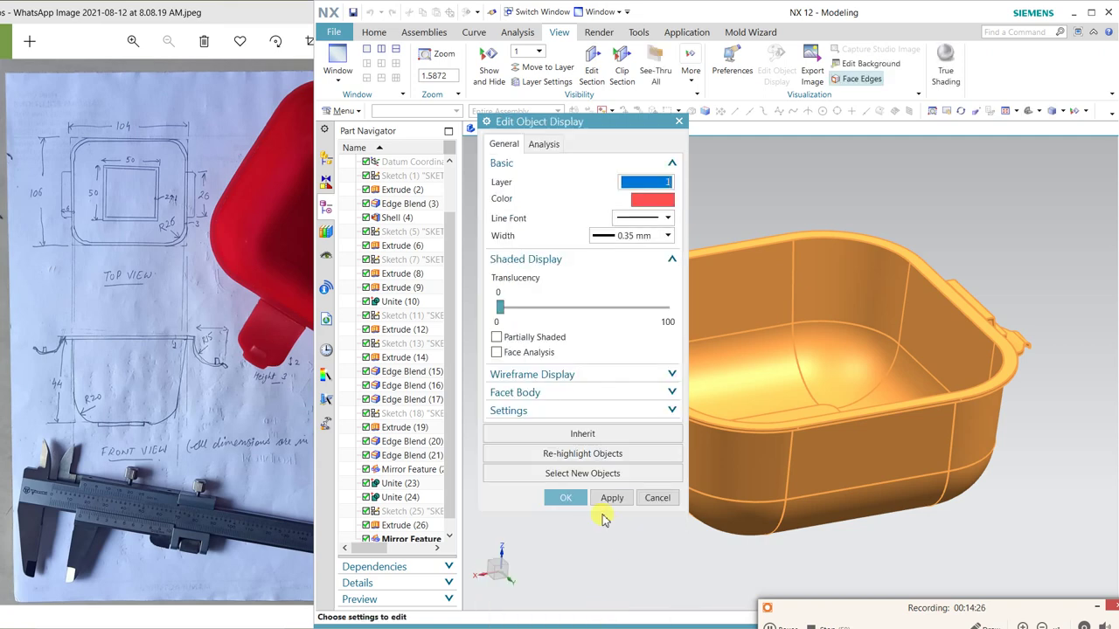
pyautogui.click(566, 497)
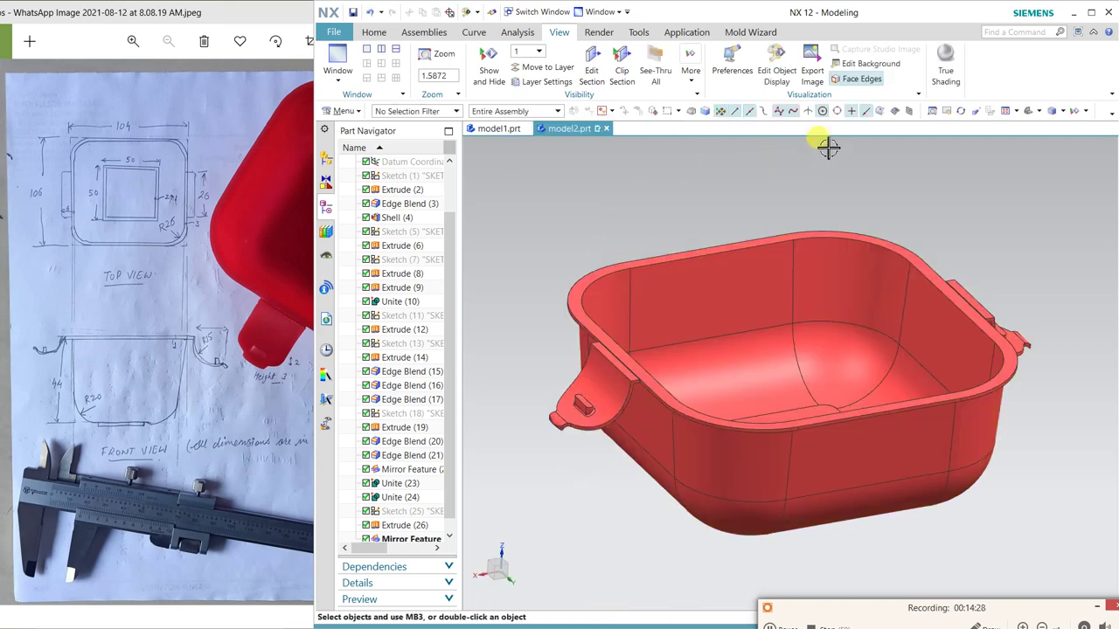
# - Turn on True Shading and apply a matte red global material to the bowl
pyautogui.click(935, 68)
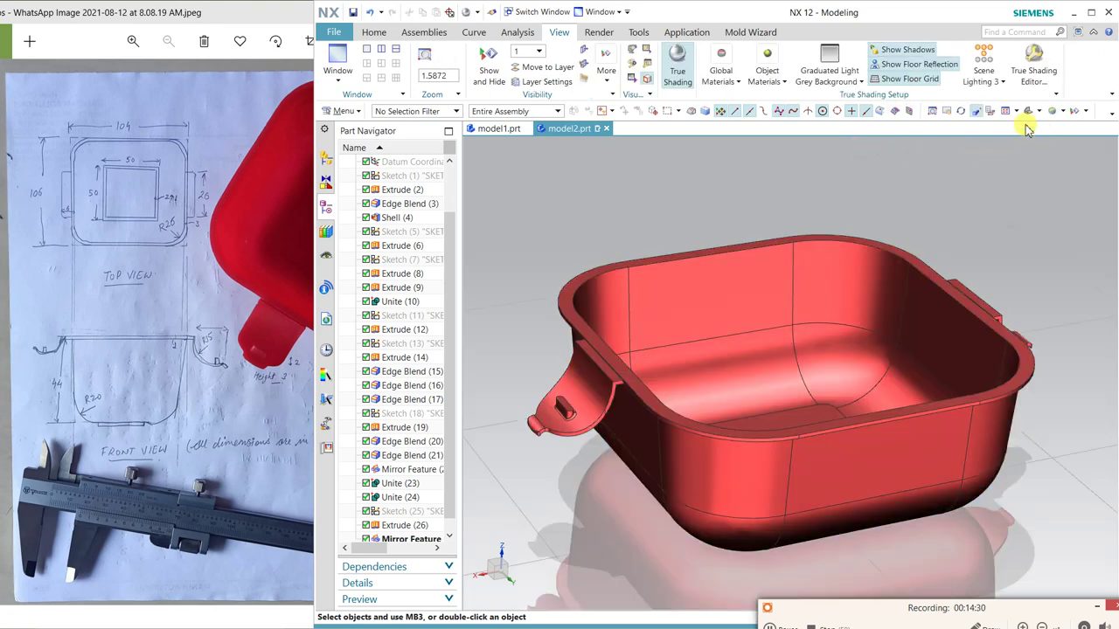
pyautogui.click(722, 70)
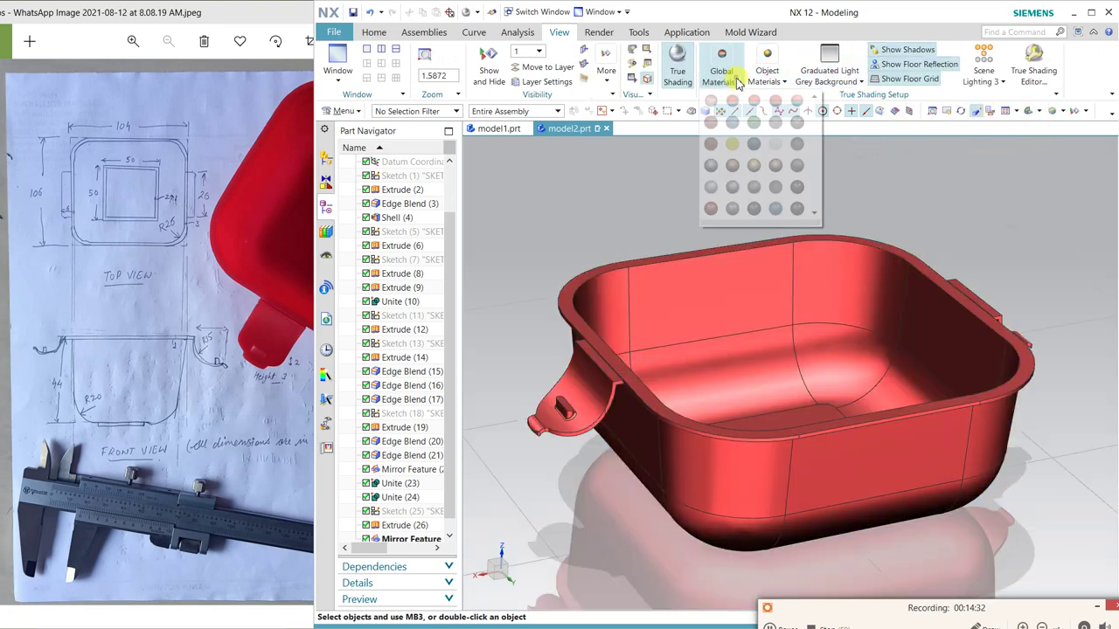
pyautogui.click(759, 139)
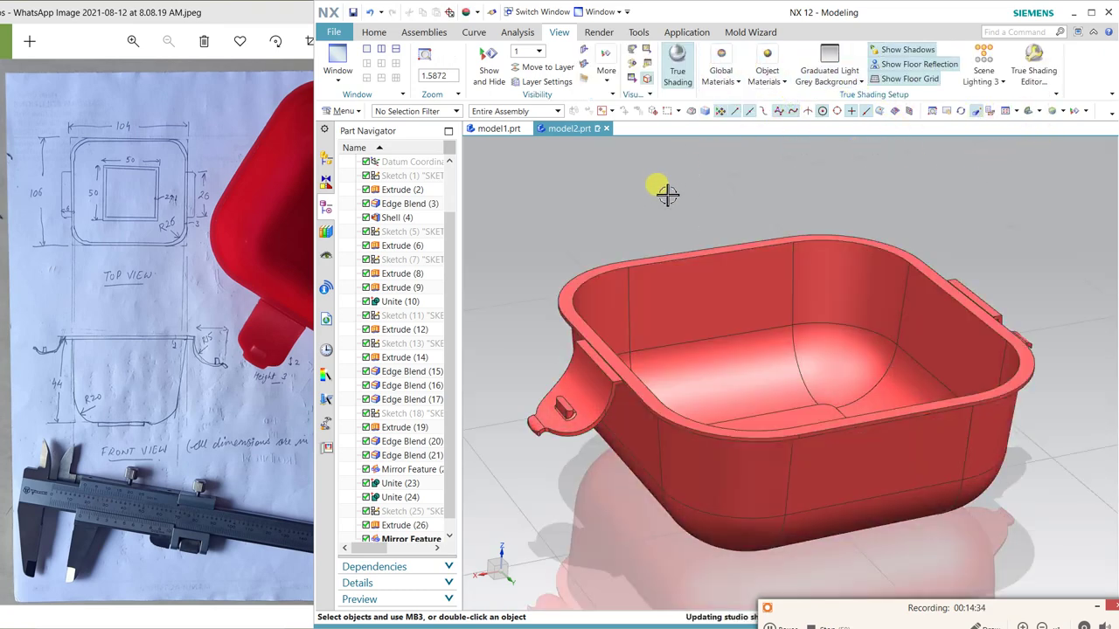
pyautogui.moveTo(667, 194)
pyautogui.mouseDown(button='middle')
pyautogui.moveTo(606, 187)
pyautogui.moveTo(624, 180)
pyautogui.moveTo(632, 113)
pyautogui.moveTo(615, 114)
pyautogui.moveTo(632, 165)
pyautogui.moveTo(682, 221)
pyautogui.moveTo(644, 183)
pyautogui.moveTo(639, 193)
pyautogui.moveTo(655, 194)
pyautogui.mouseUp(button='middle')
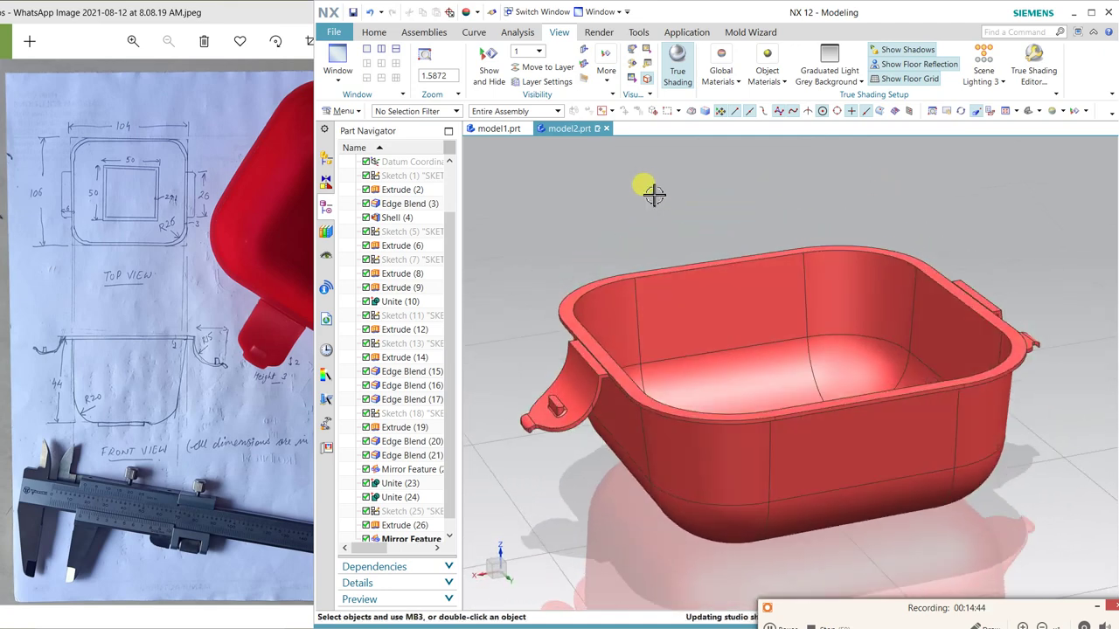